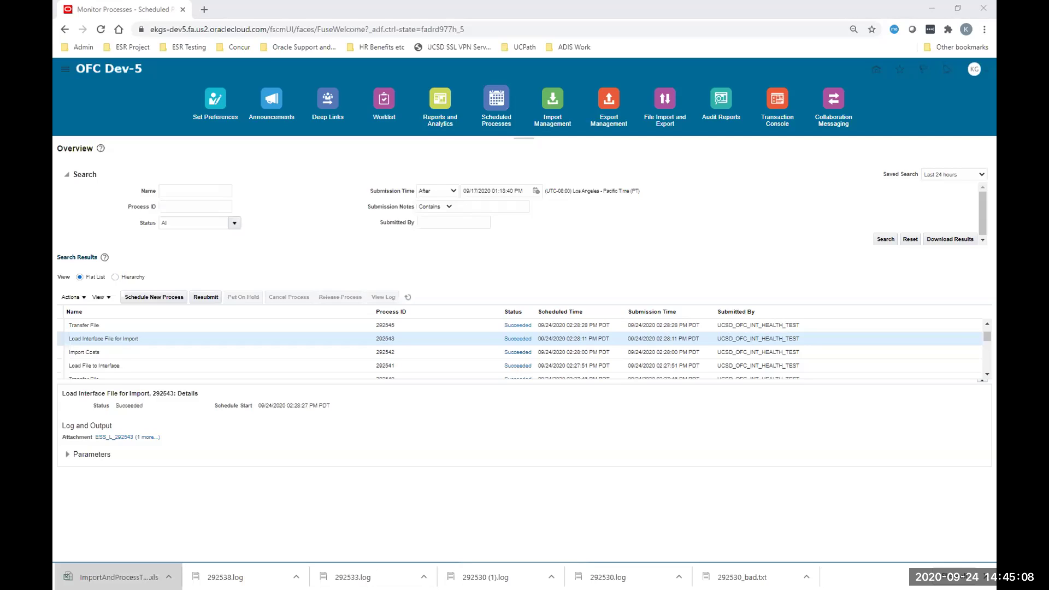
Step: Open MiscCostImport_RechargeSample_ErrorTest.xlsm from the Recharges folder under Misc_Cost_Import(OFC-055) and enlarge its Excel window
{"action": "key", "text": "alt+Tab"}
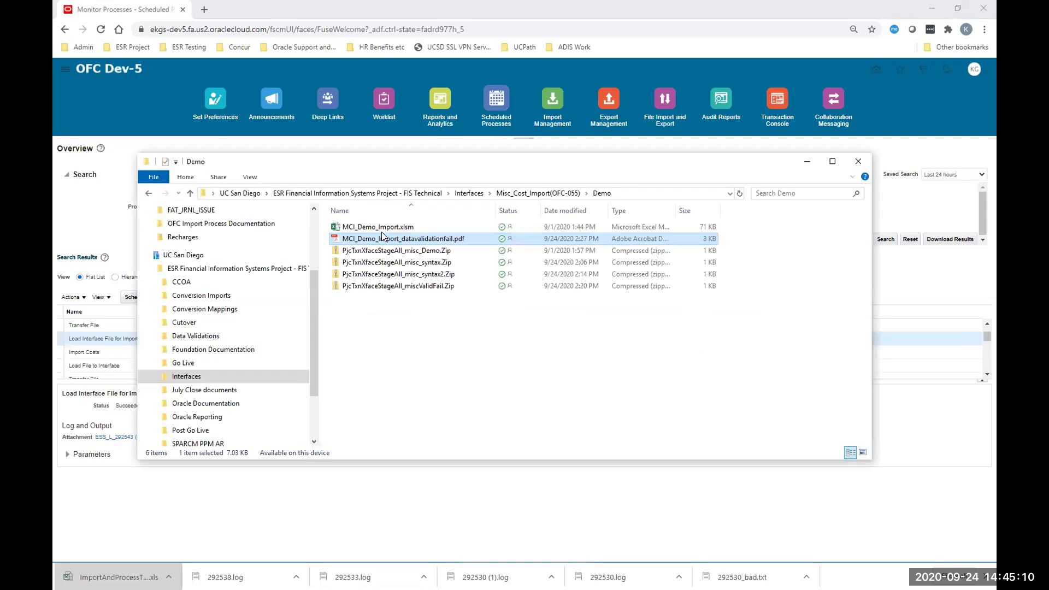
{"action": "left_click", "coordinate": [468, 194]}
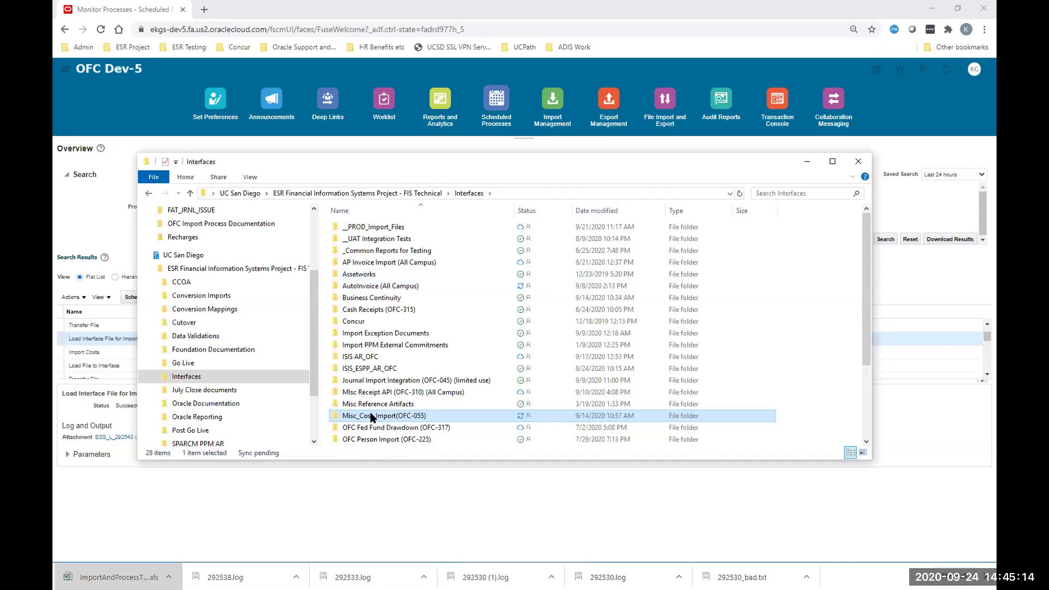
{"action": "double_click", "coordinate": [372, 417]}
{"action": "left_click", "coordinate": [353, 302]}
{"action": "double_click", "coordinate": [352, 299]}
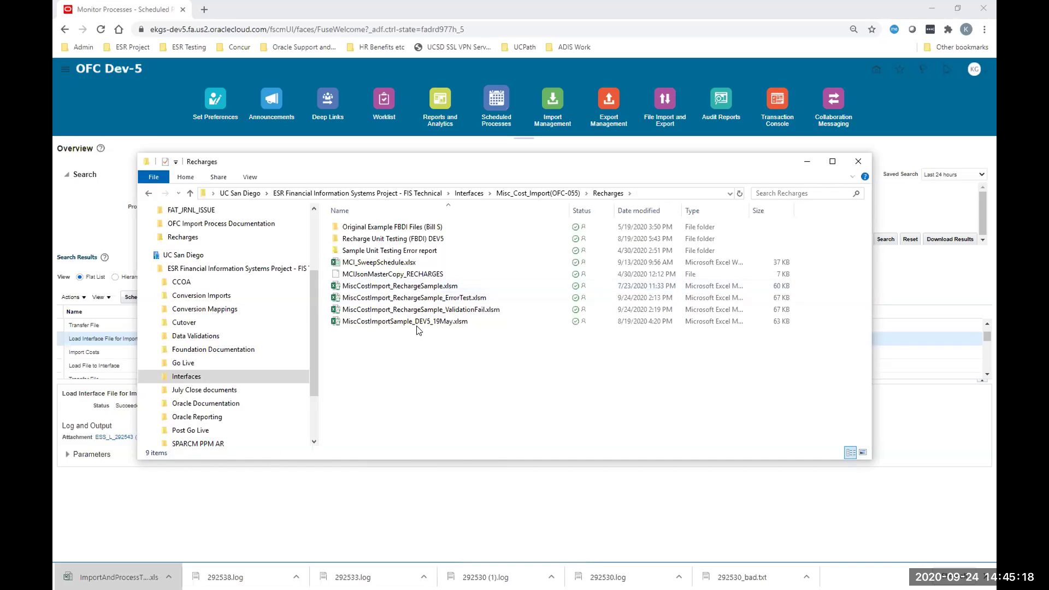
{"action": "double_click", "coordinate": [447, 299]}
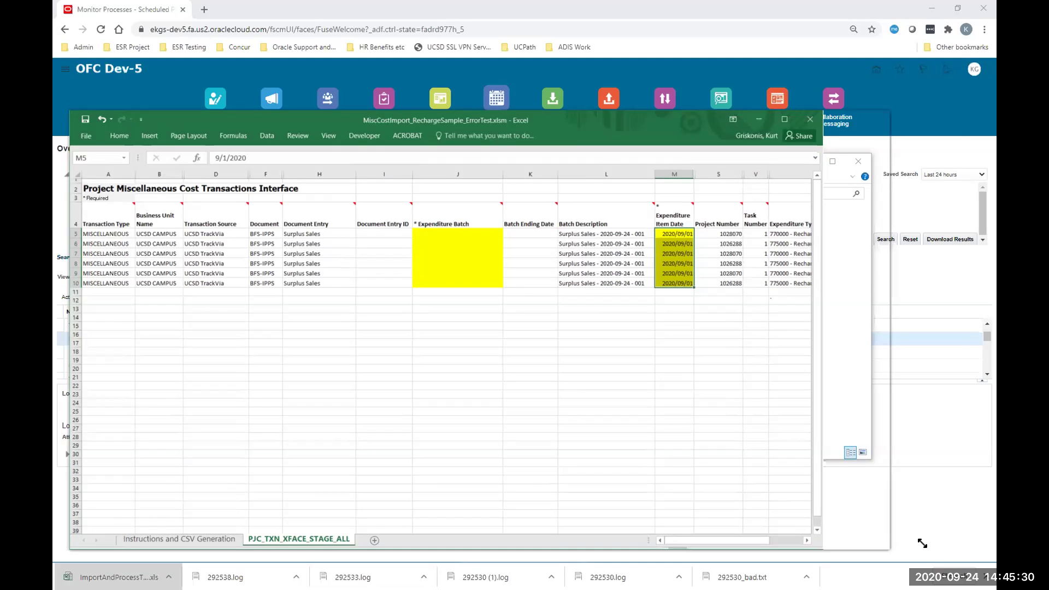
{"action": "left_click_drag", "start_coordinate": [923, 543], "coordinate": [959, 540]}
{"action": "left_click_drag", "start_coordinate": [307, 115], "coordinate": [298, 97]}
{"action": "left_click", "coordinate": [479, 377]}
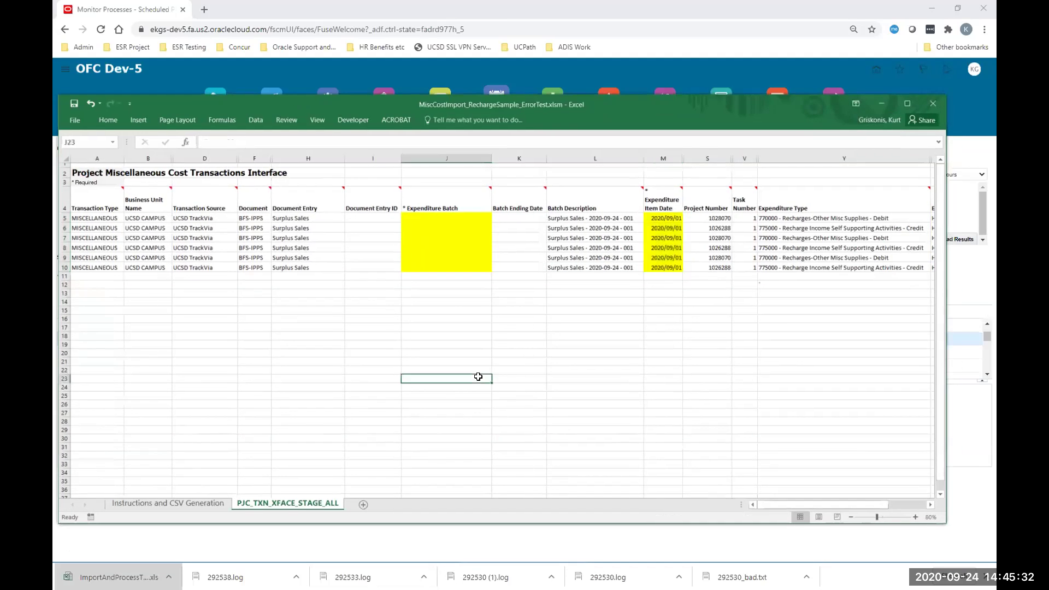
Step: Format the Expenditure Item Date cells M5:M10 as Date with the *3/14/2012 type
{"action": "left_click", "coordinate": [661, 218]}
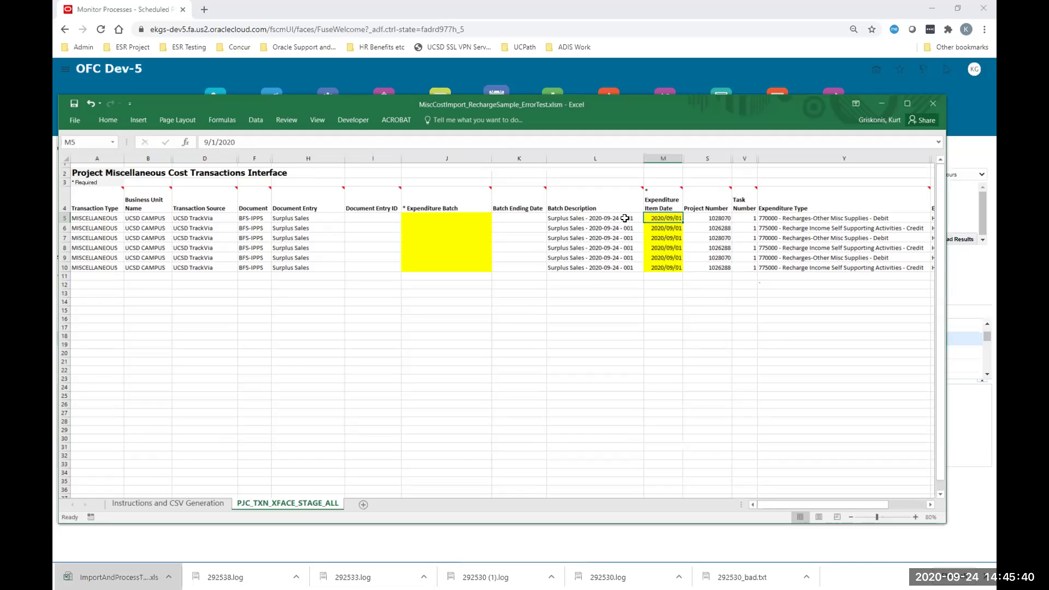
{"action": "left_click", "coordinate": [667, 294]}
{"action": "left_click", "coordinate": [667, 218]}
{"action": "left_click_drag", "start_coordinate": [654, 228], "coordinate": [663, 268]}
{"action": "right_click", "coordinate": [667, 261]}
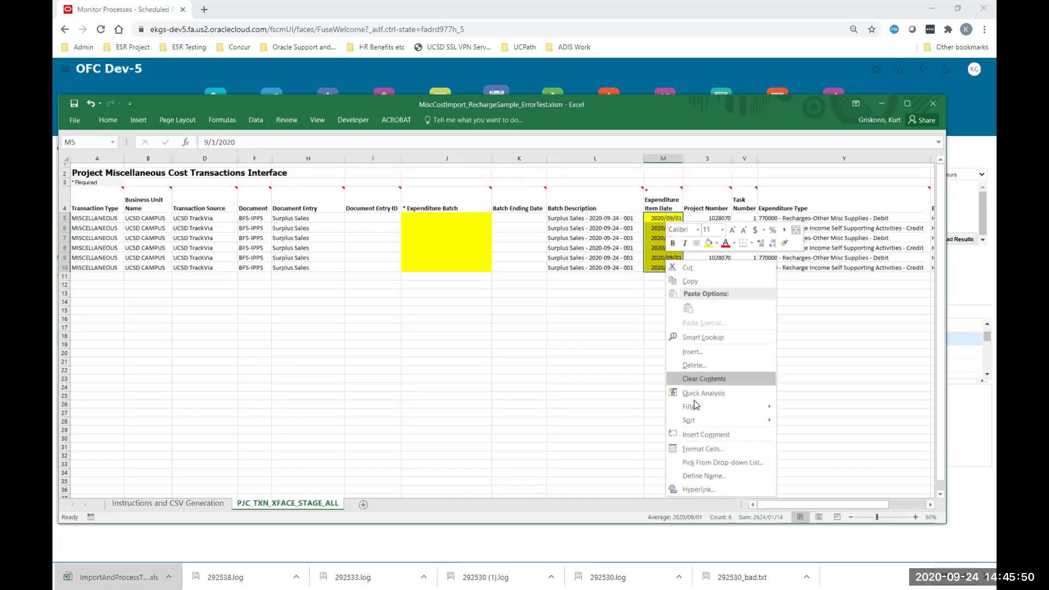
{"action": "key", "text": "Escape"}
{"action": "key", "text": "ctrl+1"}
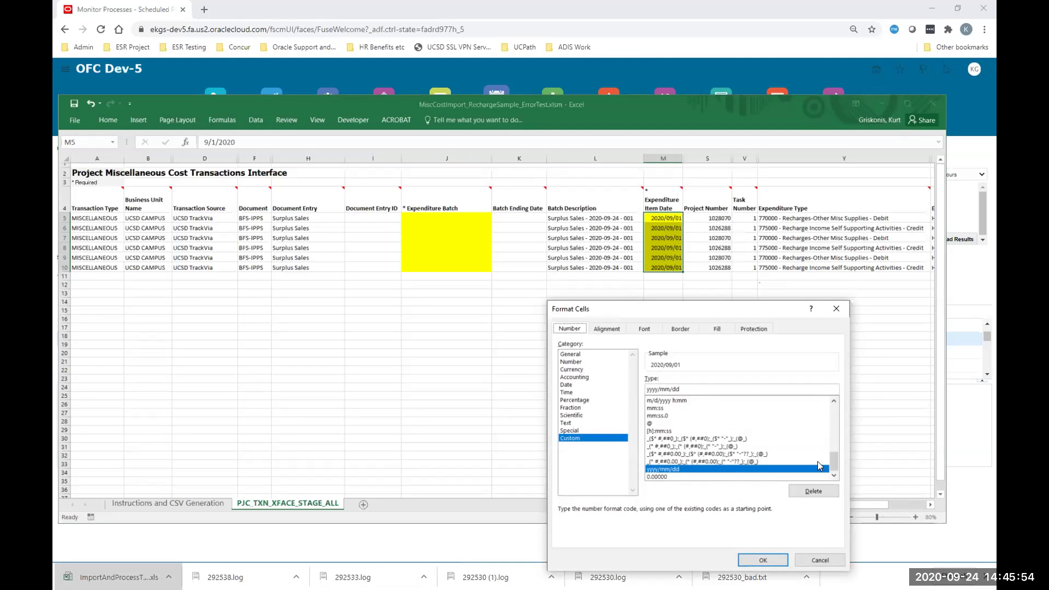
{"action": "scroll", "coordinate": [833, 456], "scroll_direction": "up", "scroll_amount": 10}
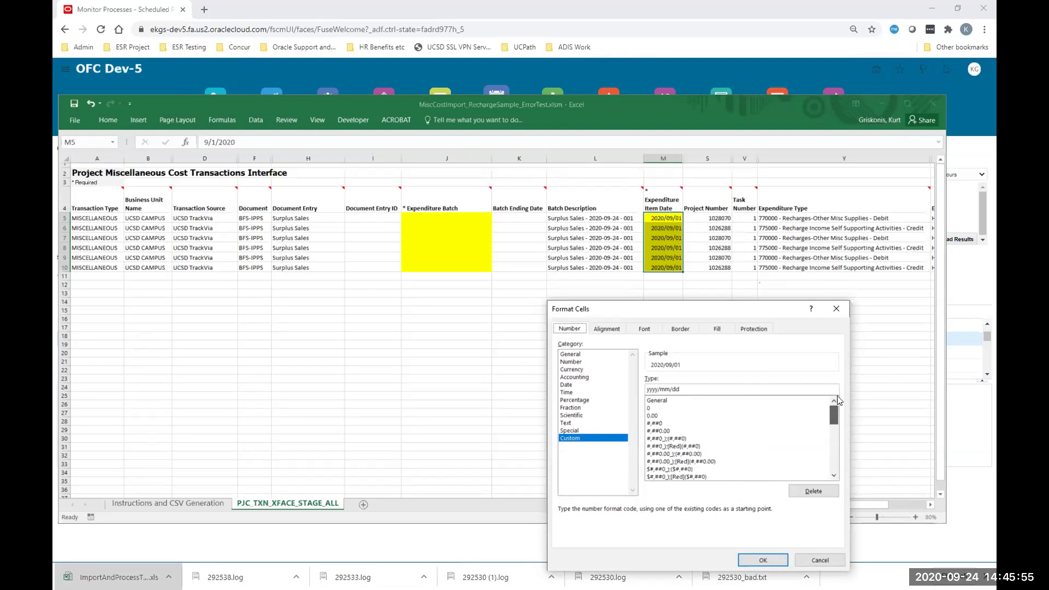
{"action": "left_click", "coordinate": [577, 385]}
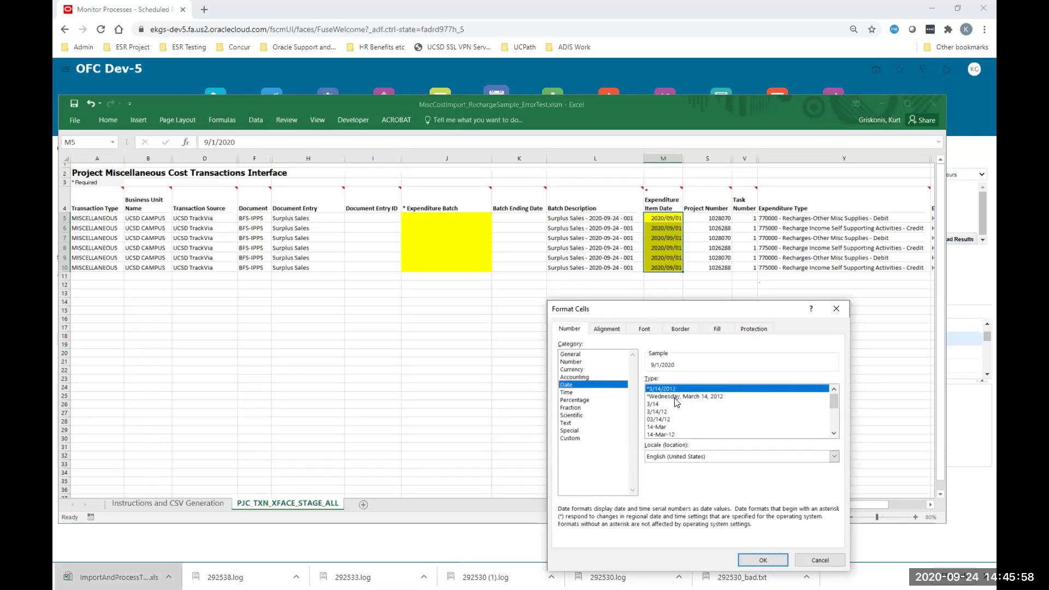
{"action": "left_click", "coordinate": [755, 560]}
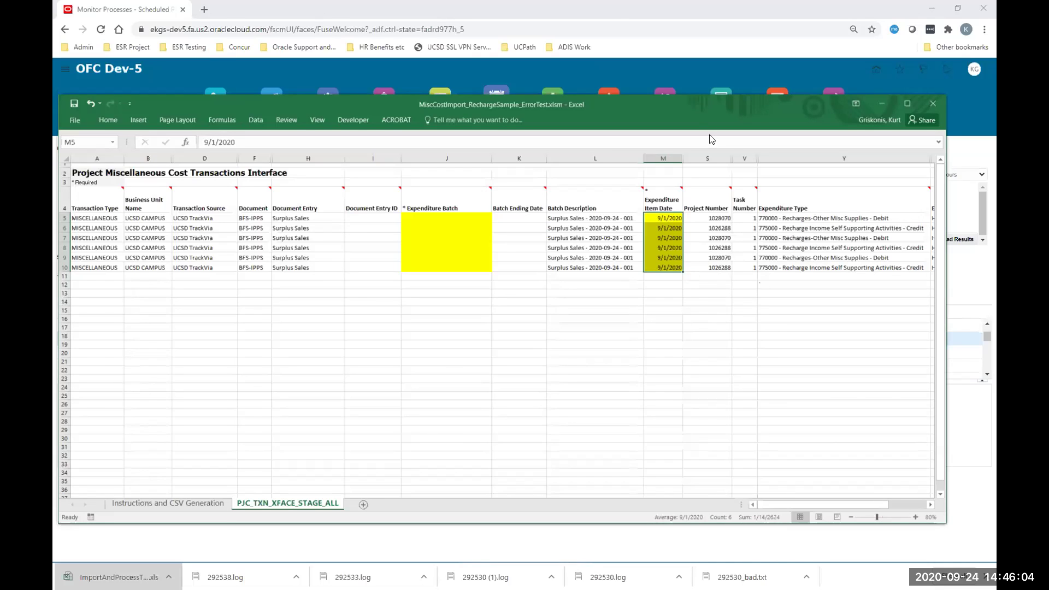
Step: Close the Recharges folder window and copy the submitter ID of Import Costs process 292549 in the scheduled processes list
{"action": "key", "text": "alt+Tab"}
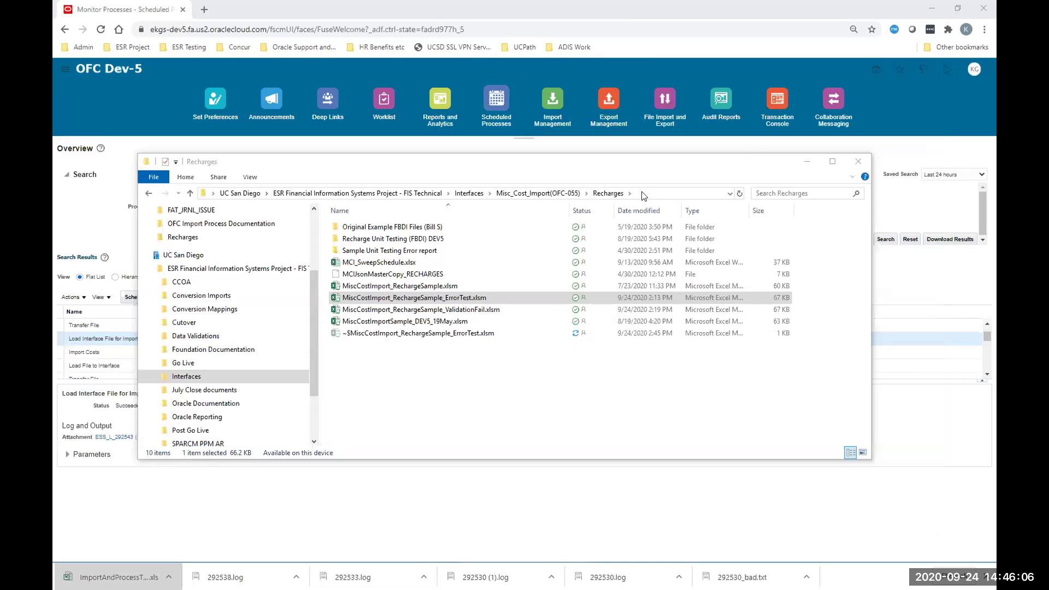
{"action": "left_click", "coordinate": [856, 164]}
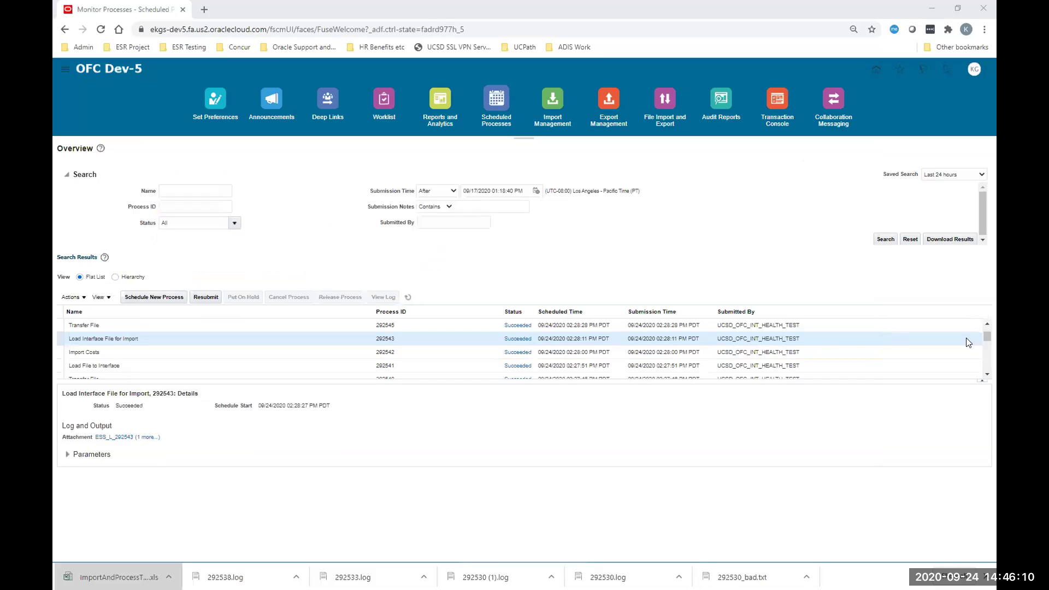
{"action": "left_click", "coordinate": [987, 323]}
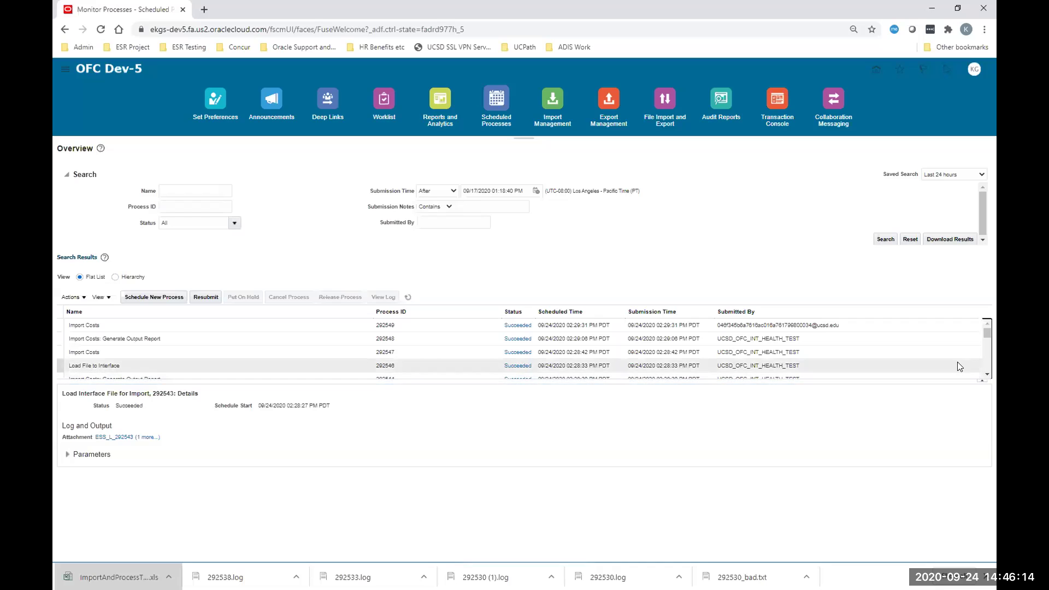
{"action": "left_click", "coordinate": [749, 323]}
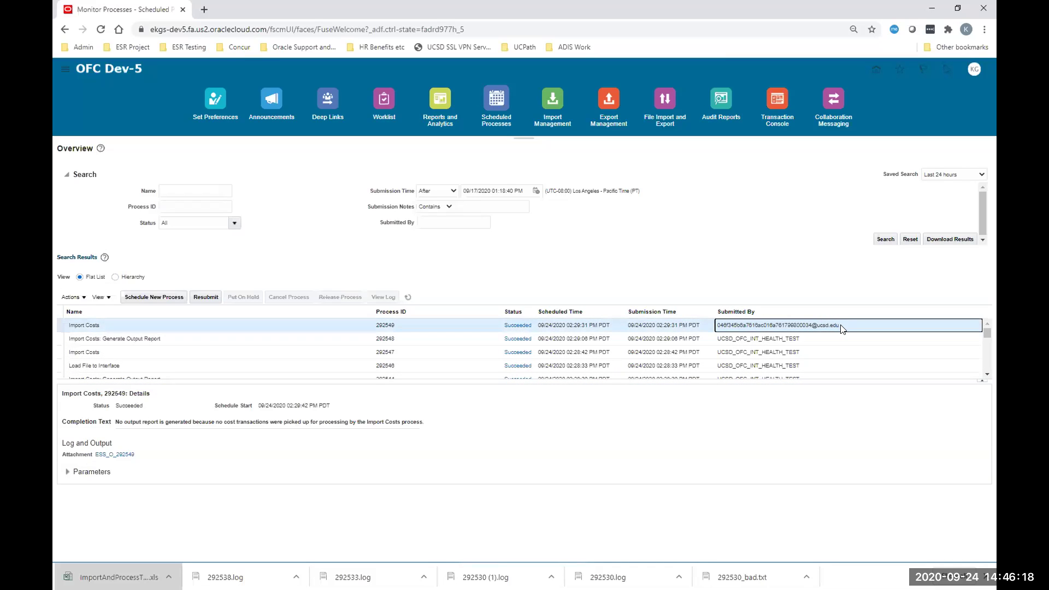
{"action": "left_click_drag", "start_coordinate": [842, 328], "coordinate": [712, 329]}
{"action": "key", "text": "ctrl+c"}
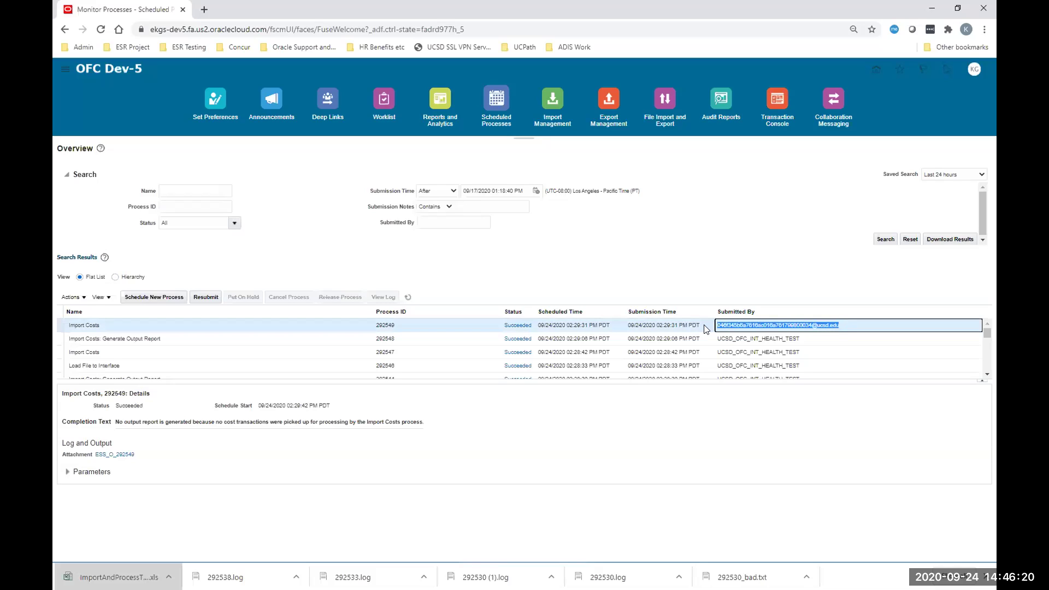
Step: Paste the copied submitter ID into the Submitted By filter and search the scheduled processes
{"action": "left_click", "coordinate": [458, 224]}
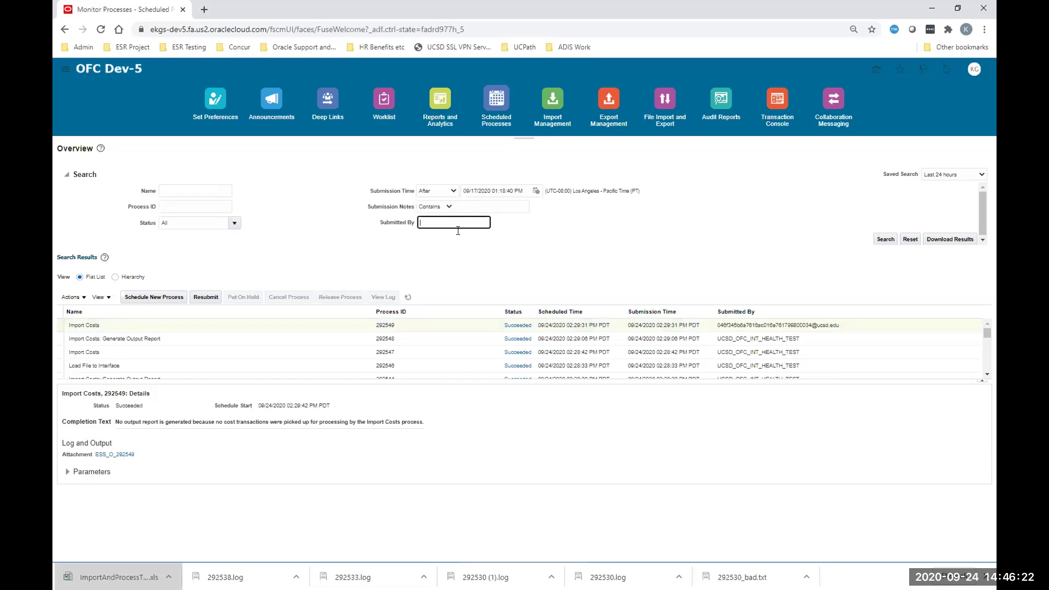
{"action": "key", "text": "ctrl+v"}
{"action": "left_click", "coordinate": [885, 240]}
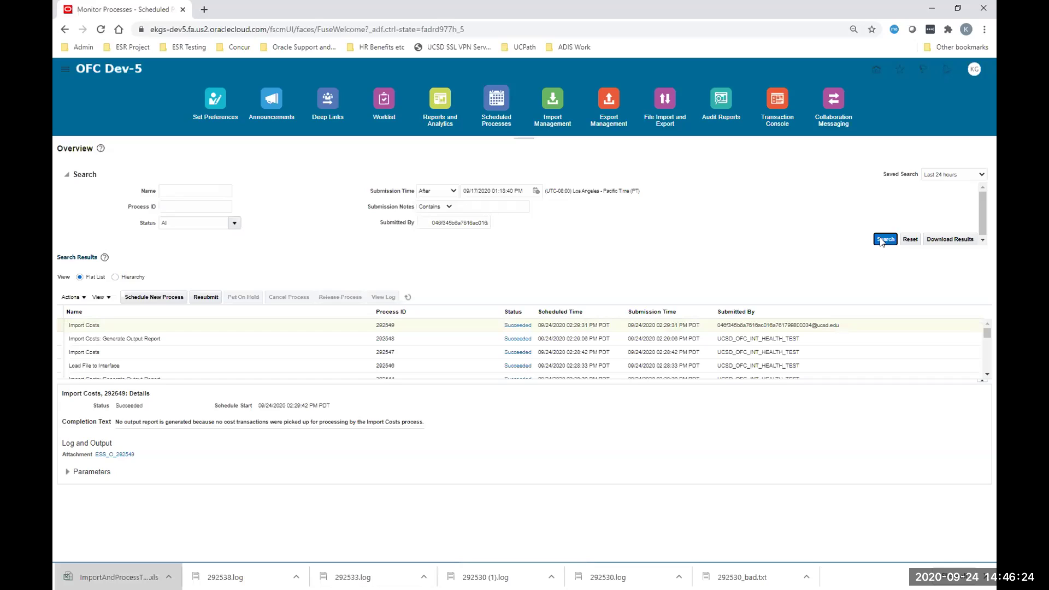
Step: Remove the leading spaces from the Submitted By value and run the process search again
{"action": "left_click", "coordinate": [433, 220]}
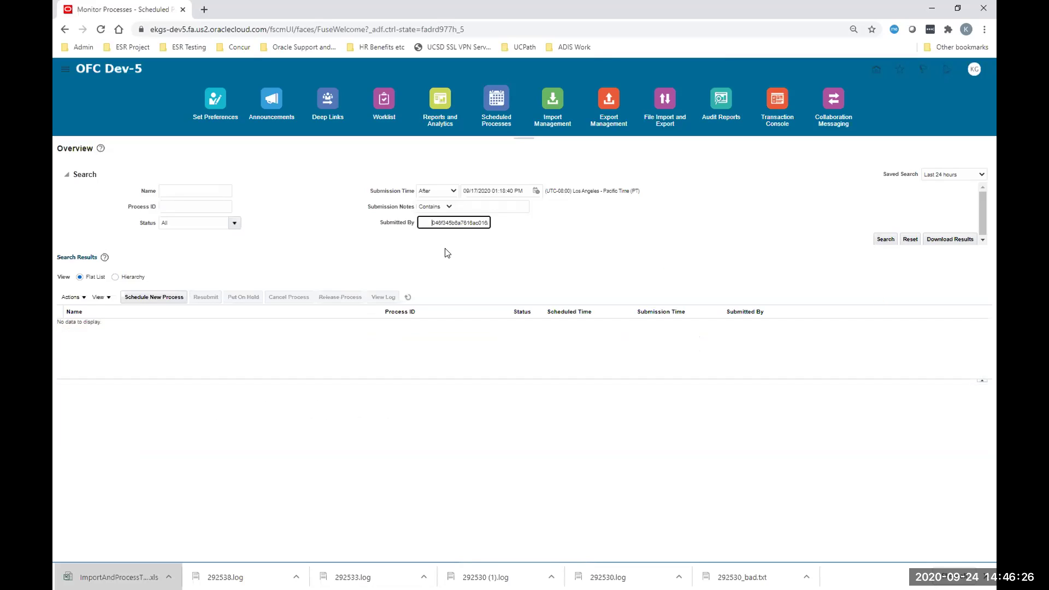
{"action": "key", "text": "BackSpace"}
{"action": "key", "text": "BackSpace"}
{"action": "key", "text": "BackSpace"}
{"action": "key", "text": "BackSpace"}
{"action": "key", "text": "BackSpace"}
{"action": "key", "text": "BackSpace"}
{"action": "left_click", "coordinate": [886, 239]}
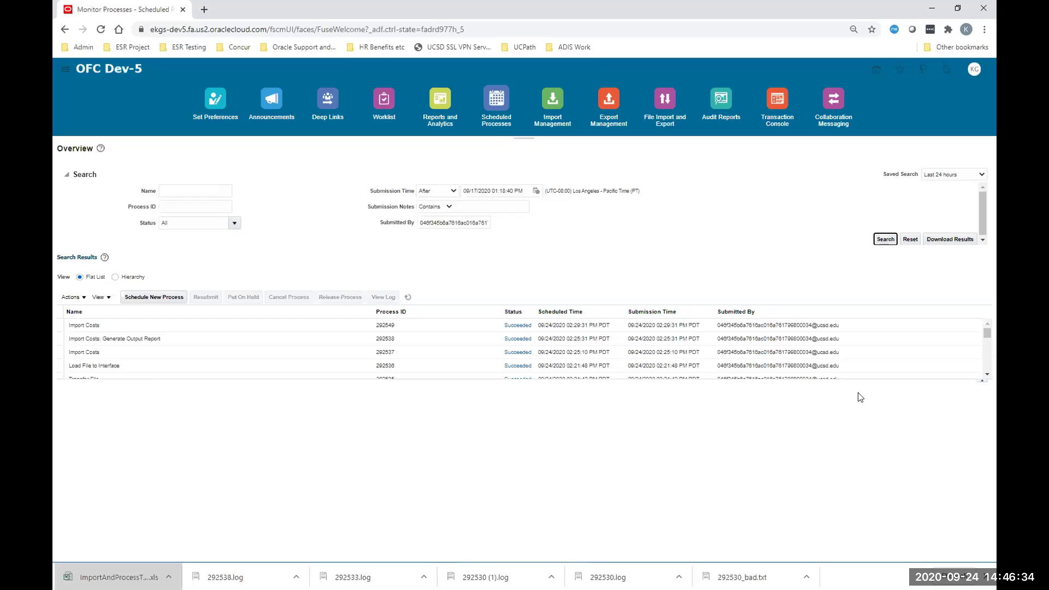
Step: Enlarge the results list and download the PjcTxnXfaceStageAll_misc.csv attachment of Load Interface File for Import process 292528
{"action": "left_click_drag", "start_coordinate": [836, 381], "coordinate": [842, 421]}
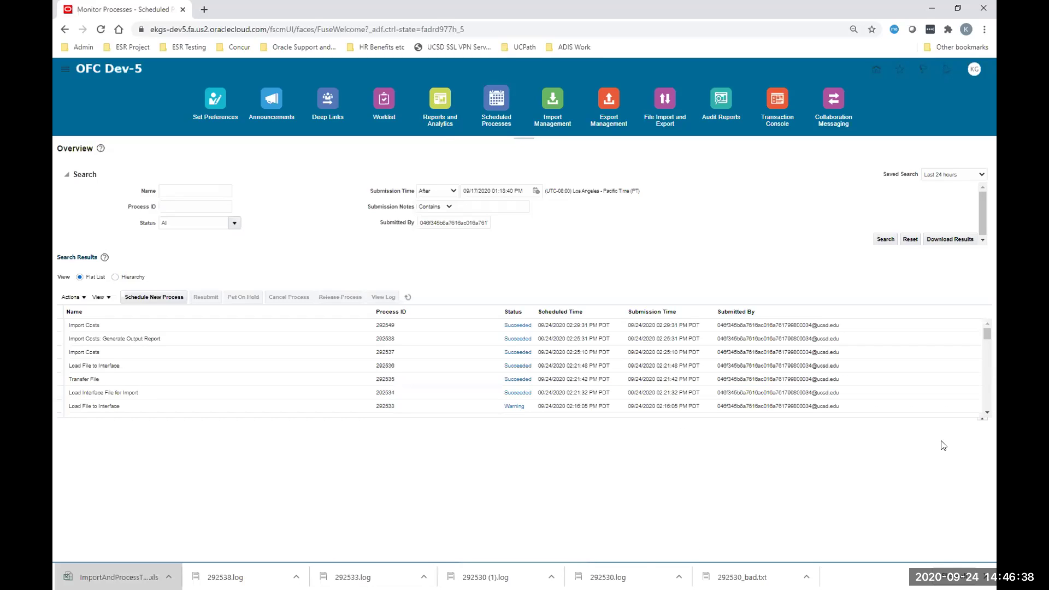
{"action": "left_click", "coordinate": [987, 413]}
{"action": "left_click", "coordinate": [988, 413]}
{"action": "left_click", "coordinate": [988, 414]}
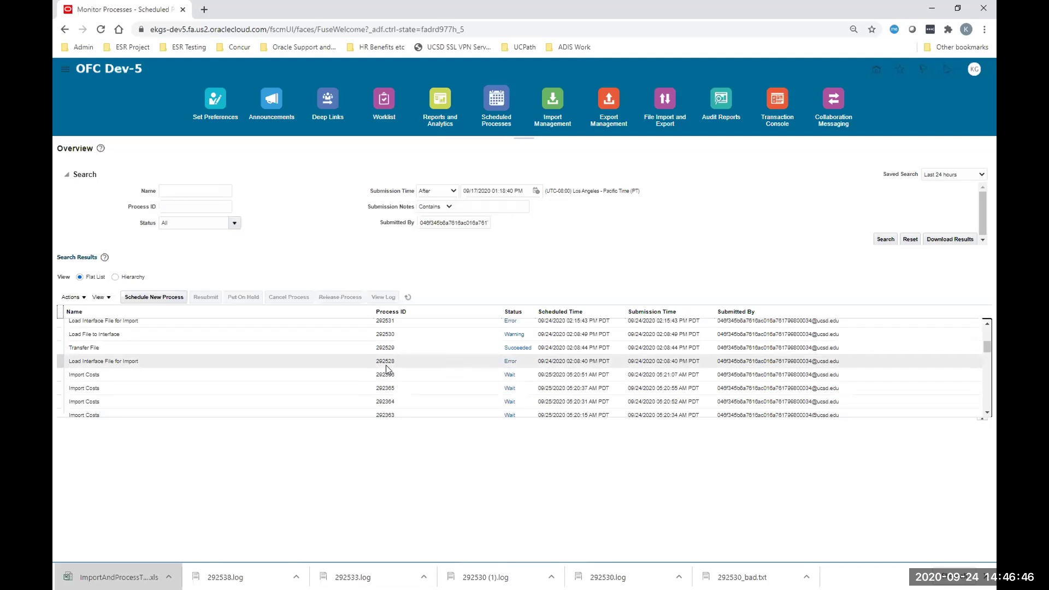
{"action": "left_click", "coordinate": [124, 359]}
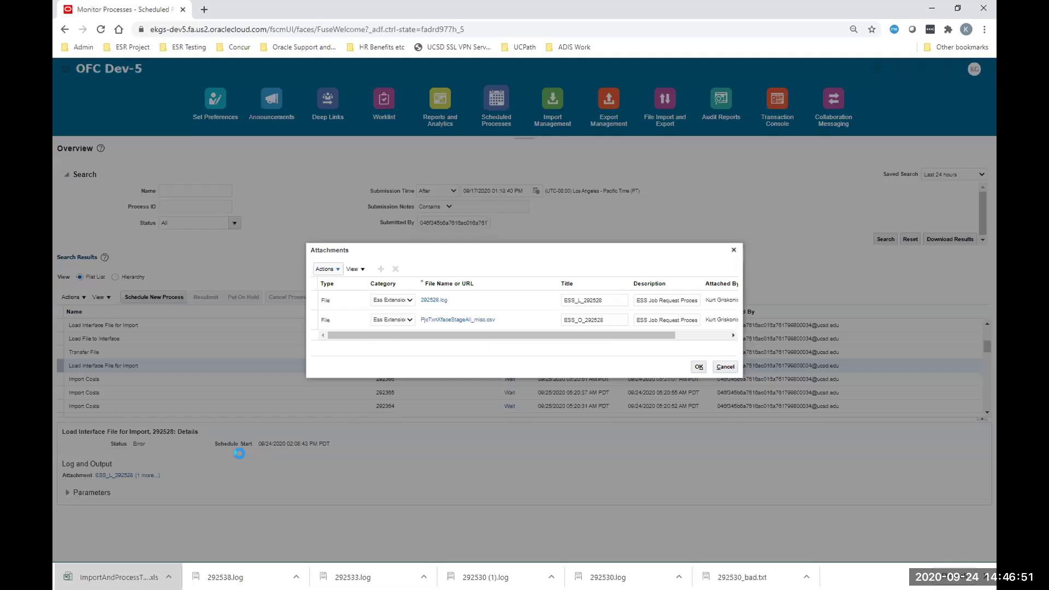
{"action": "left_click", "coordinate": [147, 475]}
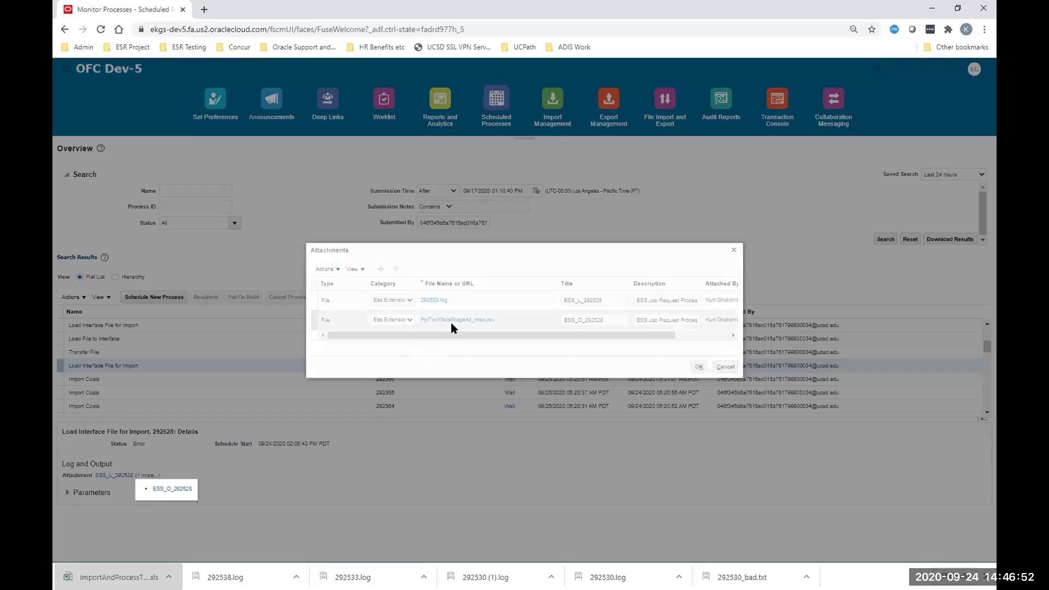
{"action": "left_click", "coordinate": [470, 321]}
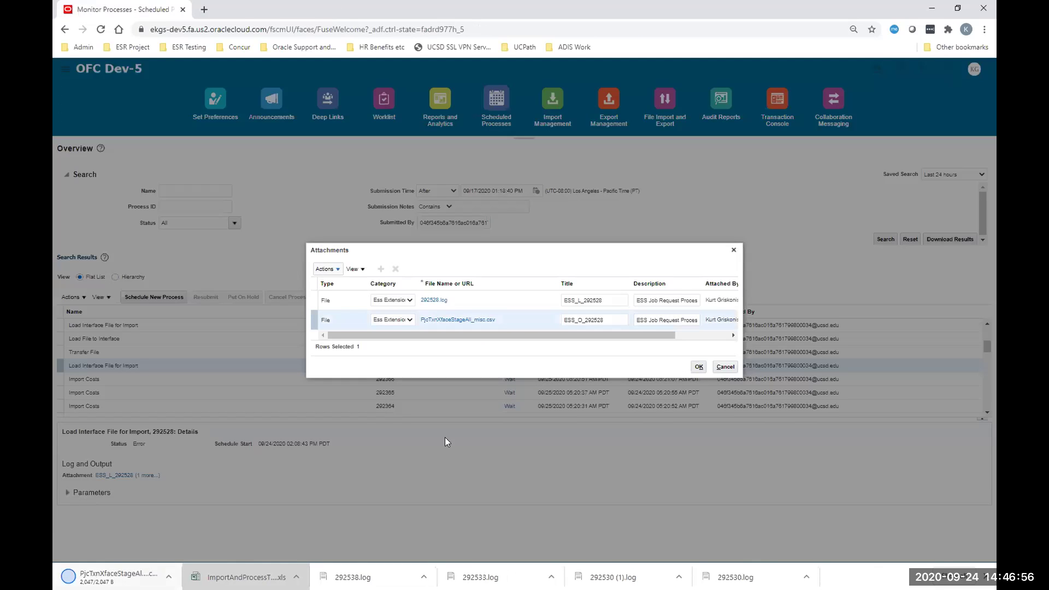
Step: Open the downloaded PjcTxnXfaceStageAll_misc CSV file in Excel, moving the validation-fail workbook out of the way
{"action": "left_click", "coordinate": [110, 577]}
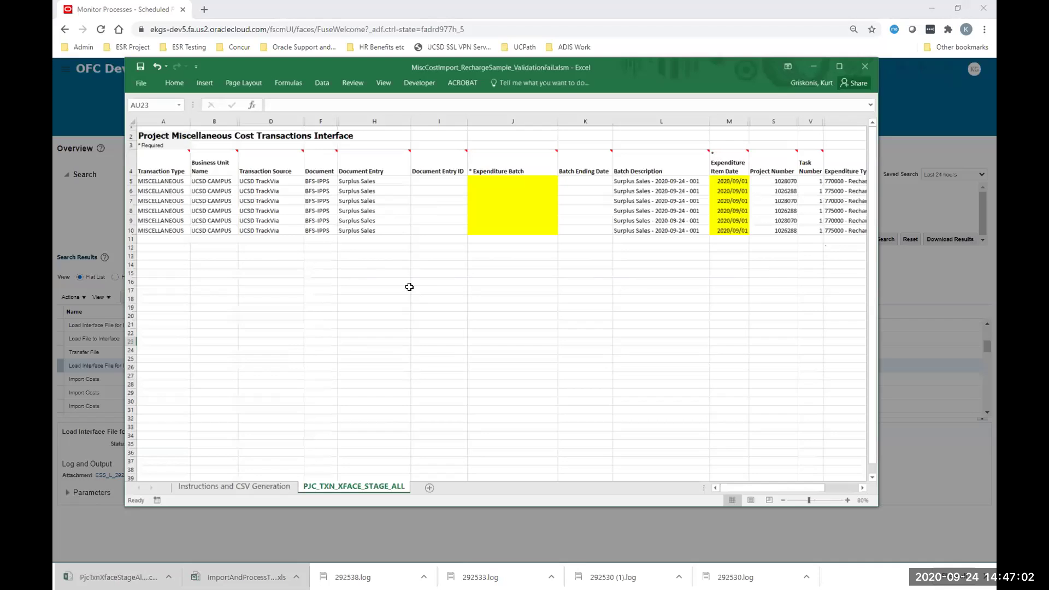
{"action": "left_click", "coordinate": [437, 281]}
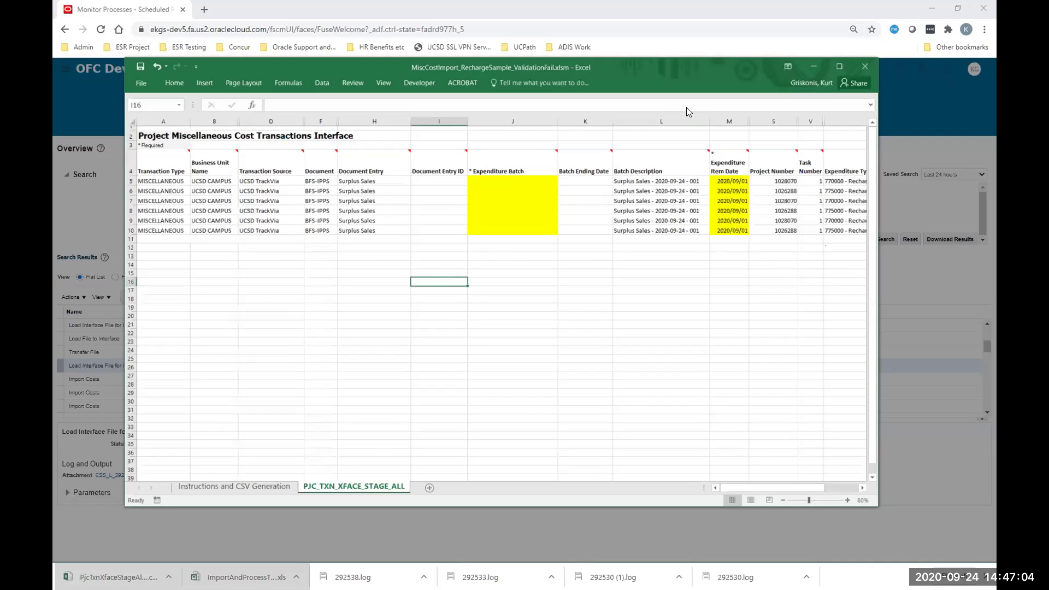
{"action": "left_click_drag", "start_coordinate": [692, 68], "coordinate": [649, 336]}
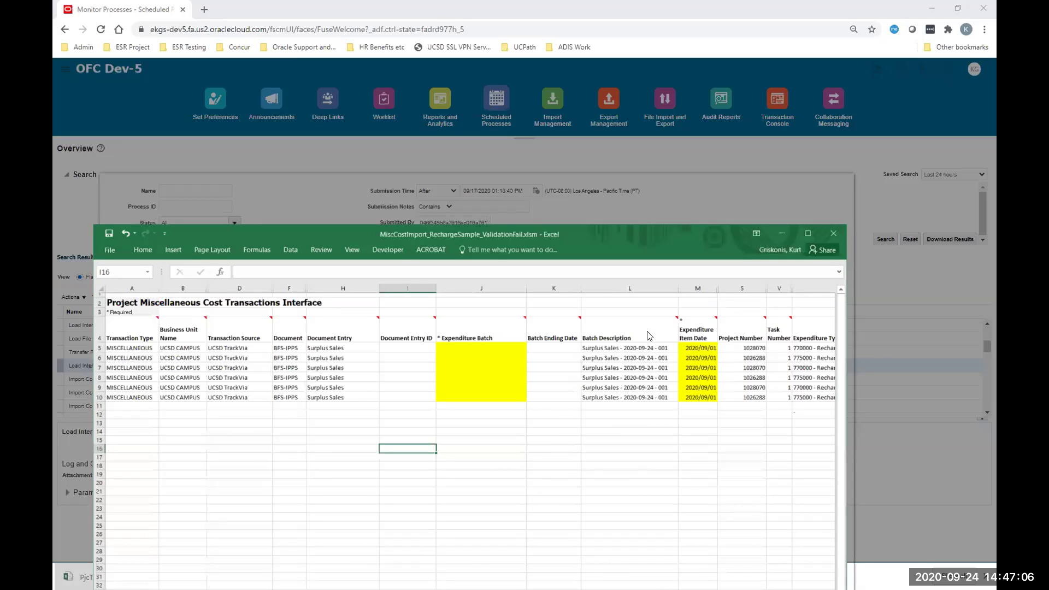
{"action": "key", "text": "alt+Tab"}
{"action": "left_click", "coordinate": [109, 577]}
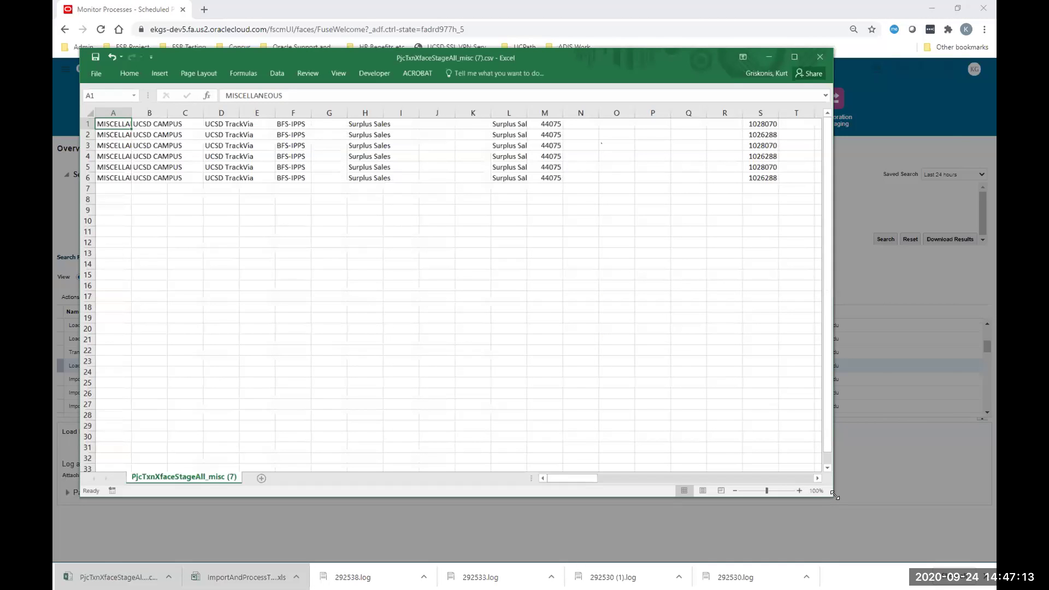
Step: Widen the CSV's Excel window and autofit all columns to their contents
{"action": "left_click_drag", "start_coordinate": [835, 495], "coordinate": [954, 513]}
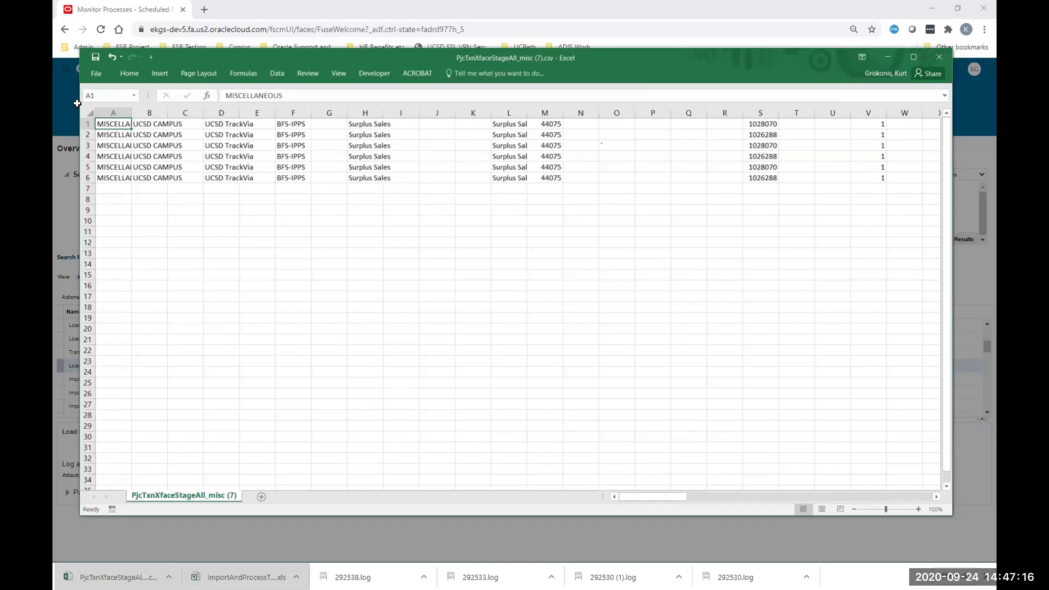
{"action": "left_click", "coordinate": [90, 112]}
{"action": "double_click", "coordinate": [131, 113]}
{"action": "left_click", "coordinate": [426, 318]}
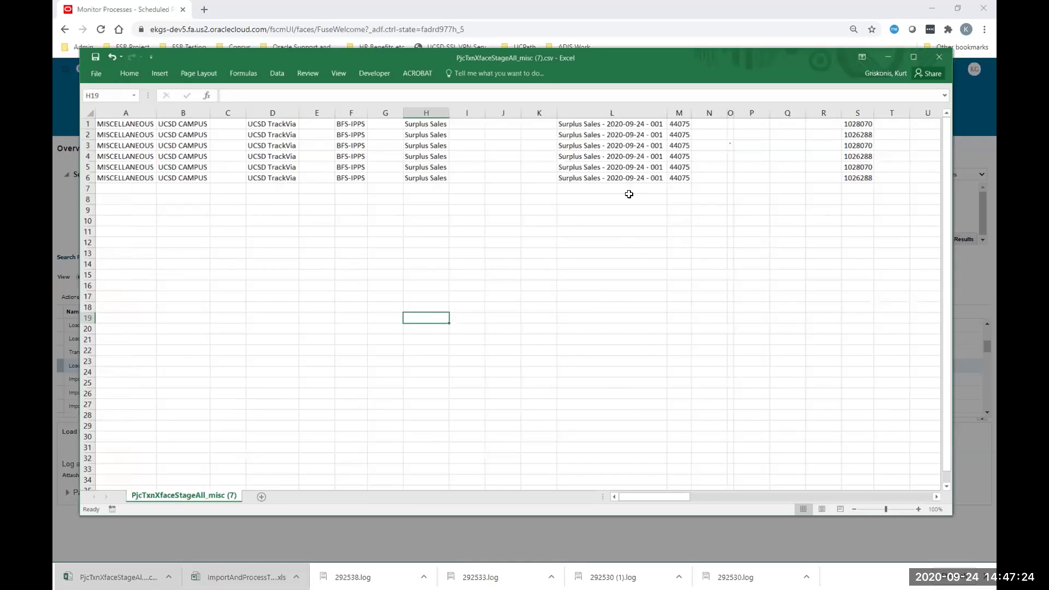
Step: Examine the CSV rows across all columns, from batch description and item date to expenditure type, organization and amounts
{"action": "left_click", "coordinate": [937, 498]}
{"action": "left_click", "coordinate": [936, 499]}
{"action": "left_click", "coordinate": [937, 499]}
{"action": "left_click", "coordinate": [936, 499]}
{"action": "left_click", "coordinate": [936, 499]}
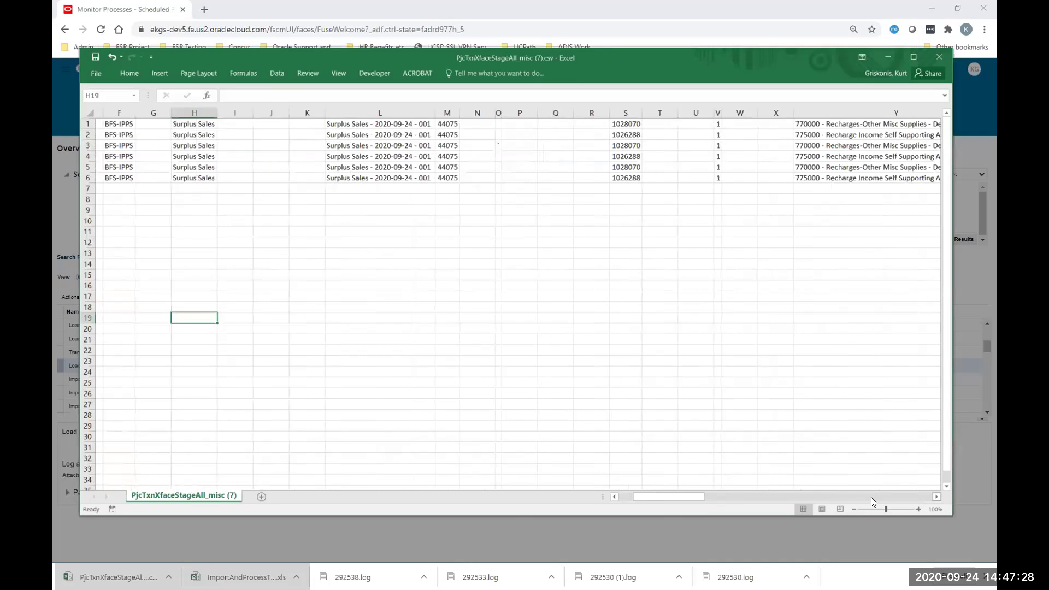
{"action": "left_click_drag", "start_coordinate": [667, 497], "coordinate": [618, 495]}
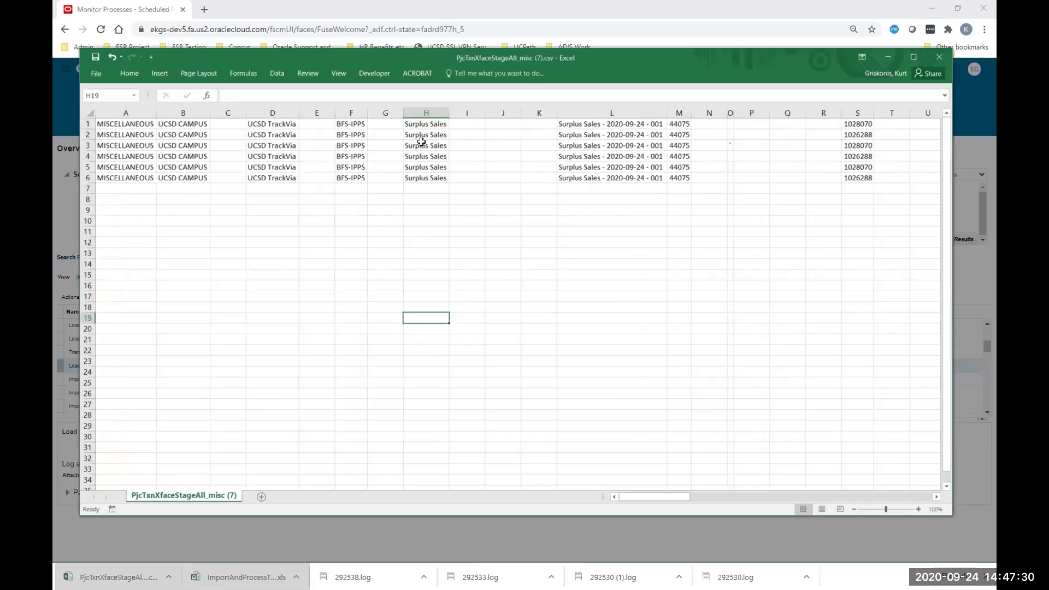
{"action": "left_click", "coordinate": [632, 125]}
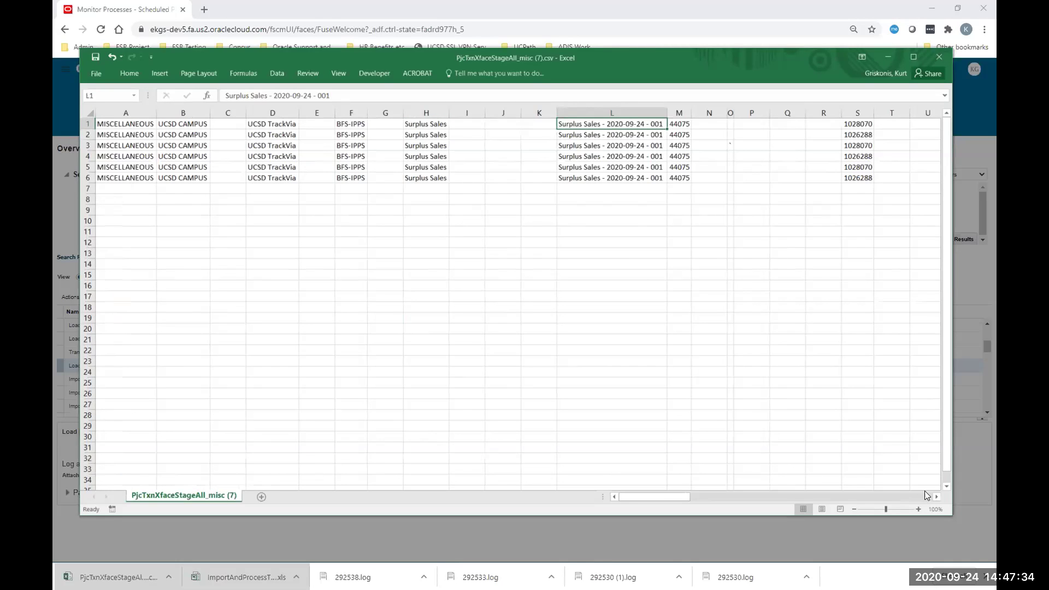
{"action": "left_click_drag", "start_coordinate": [935, 493], "coordinate": [936, 498]}
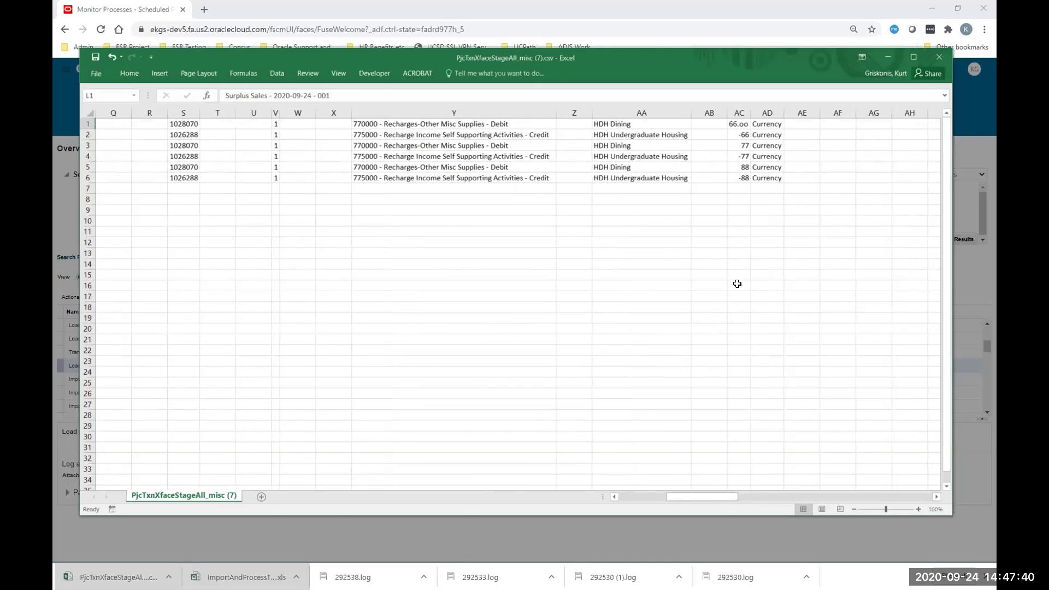
Step: Check the first row's amount in the CSV, close the file without saving, and dismiss the attachments list
{"action": "left_click", "coordinate": [740, 124]}
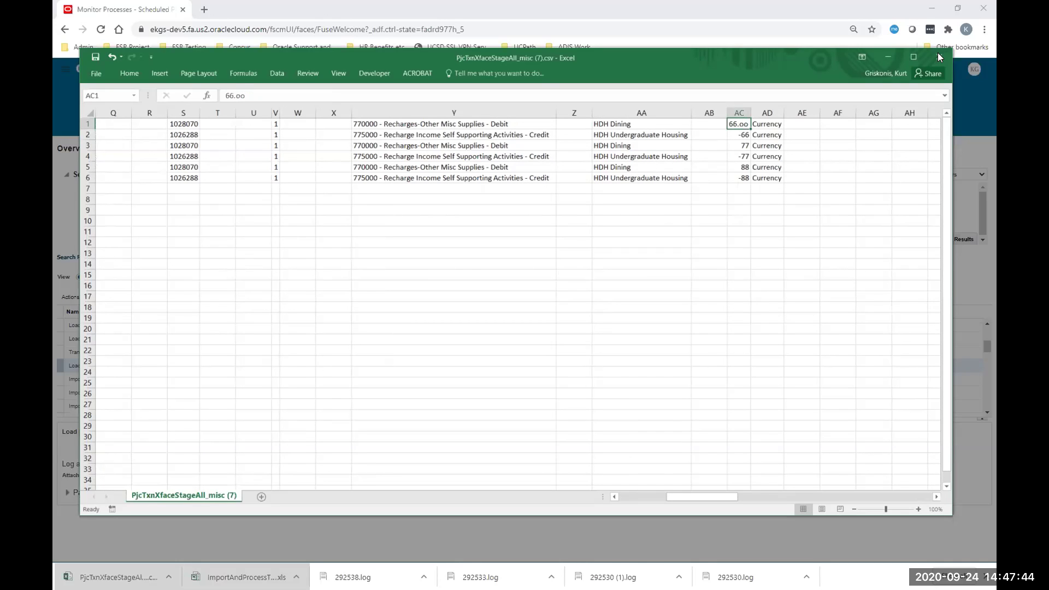
{"action": "left_click_drag", "start_coordinate": [693, 497], "coordinate": [528, 501]}
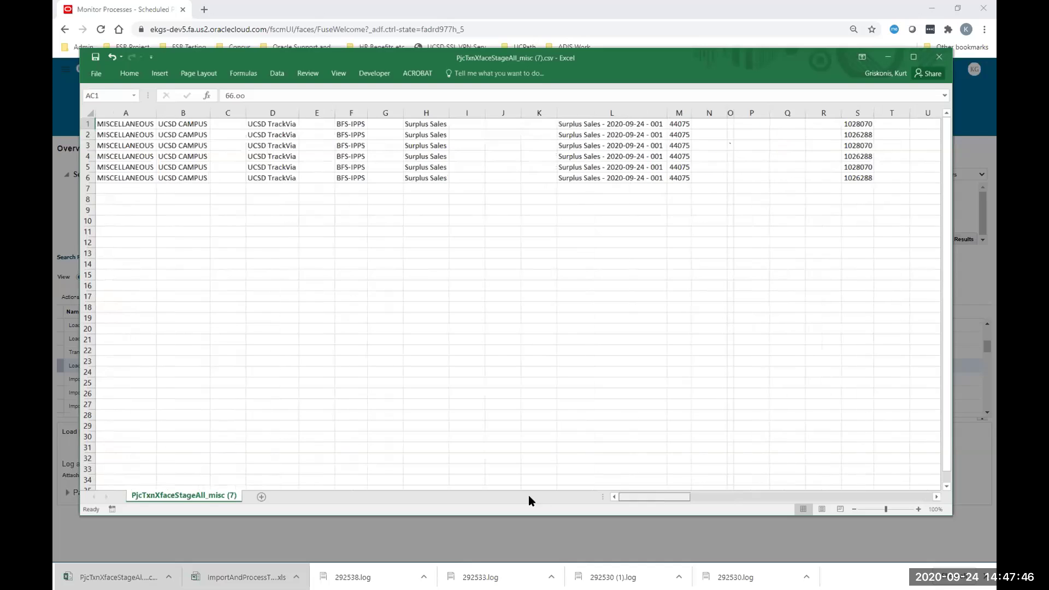
{"action": "left_click", "coordinate": [939, 57]}
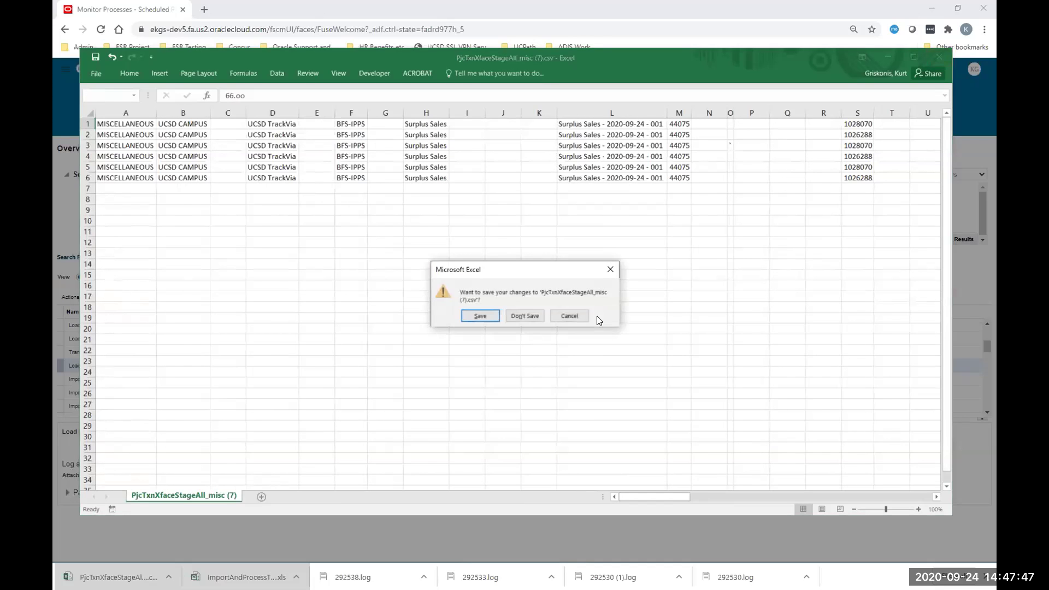
{"action": "left_click", "coordinate": [525, 316]}
{"action": "left_click", "coordinate": [727, 369]}
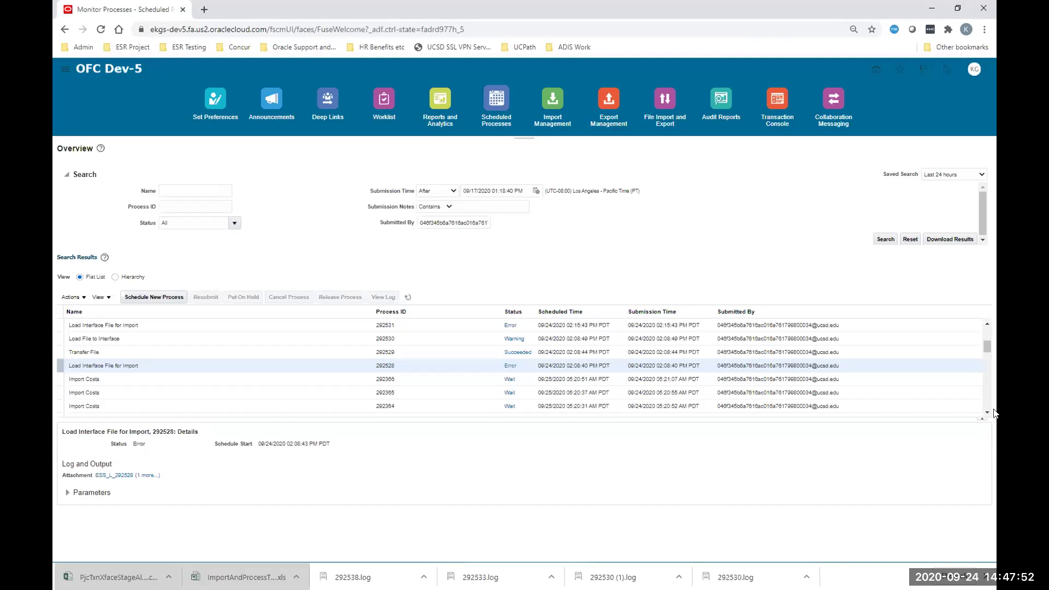
Step: Select Load File to Interface process 292530 and open its 292530.log attachment
{"action": "scroll", "coordinate": [988, 415], "scroll_direction": "down", "scroll_amount": 3}
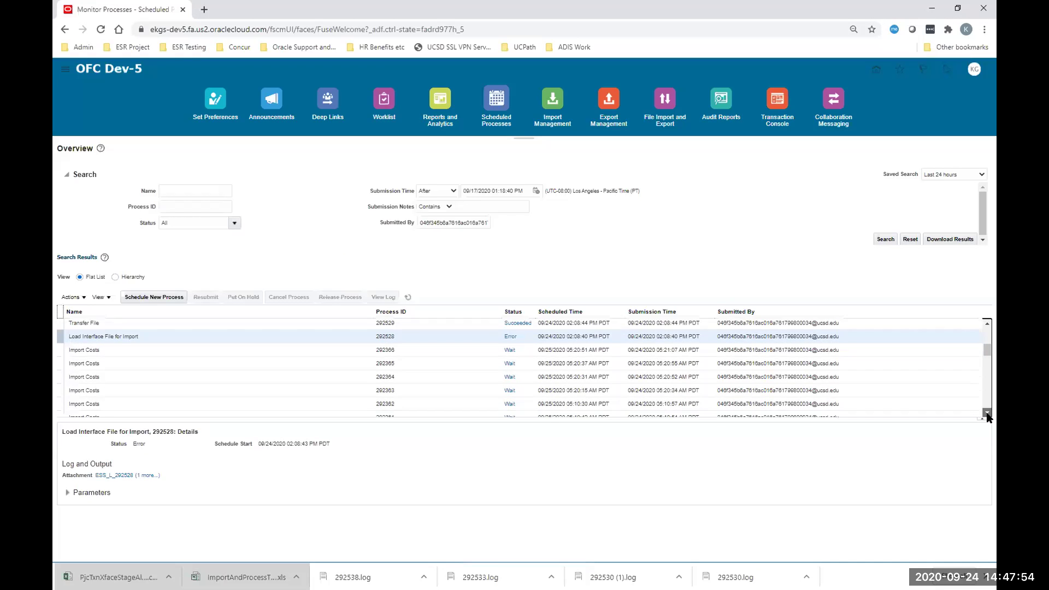
{"action": "left_click", "coordinate": [987, 323]}
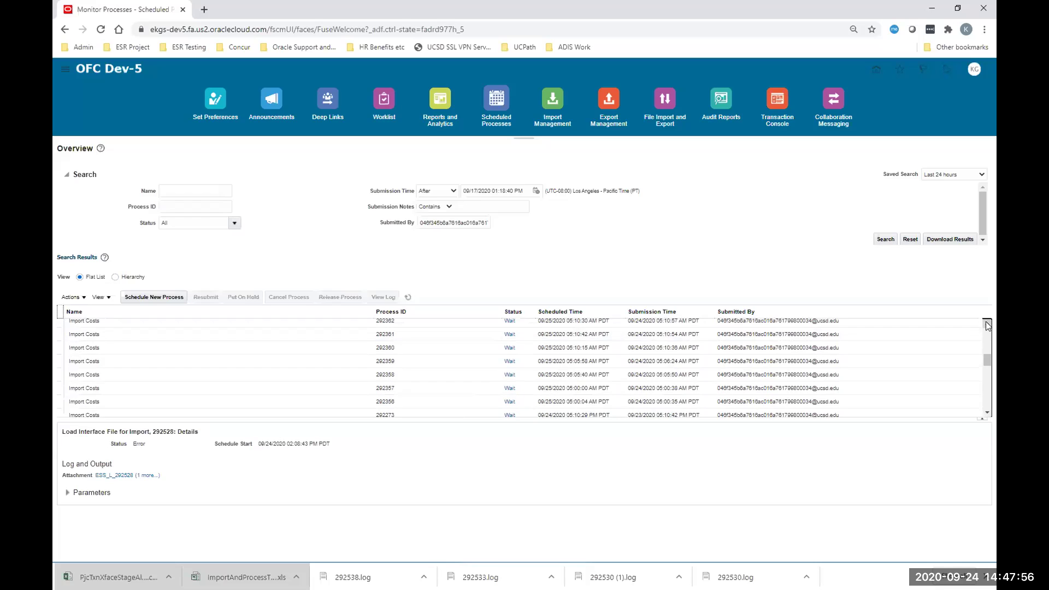
{"action": "left_click", "coordinate": [988, 323]}
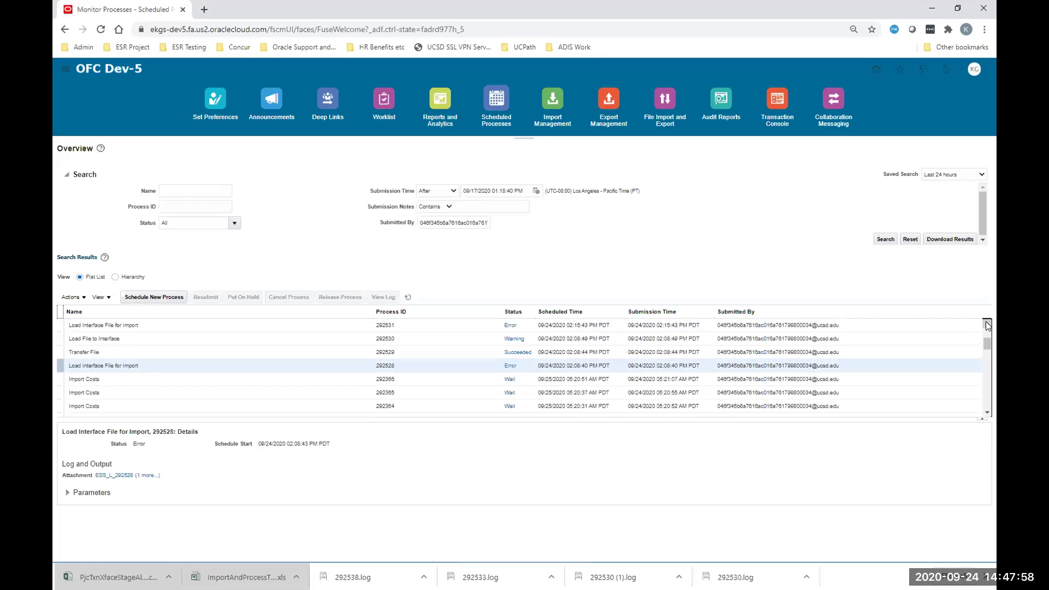
{"action": "left_click", "coordinate": [987, 323]}
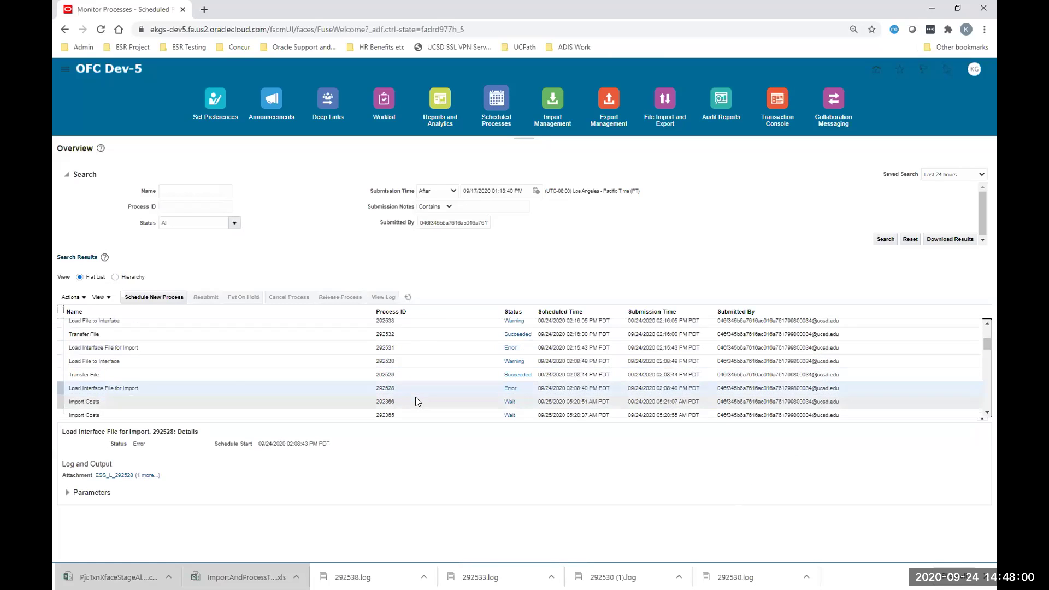
{"action": "left_click", "coordinate": [133, 367]}
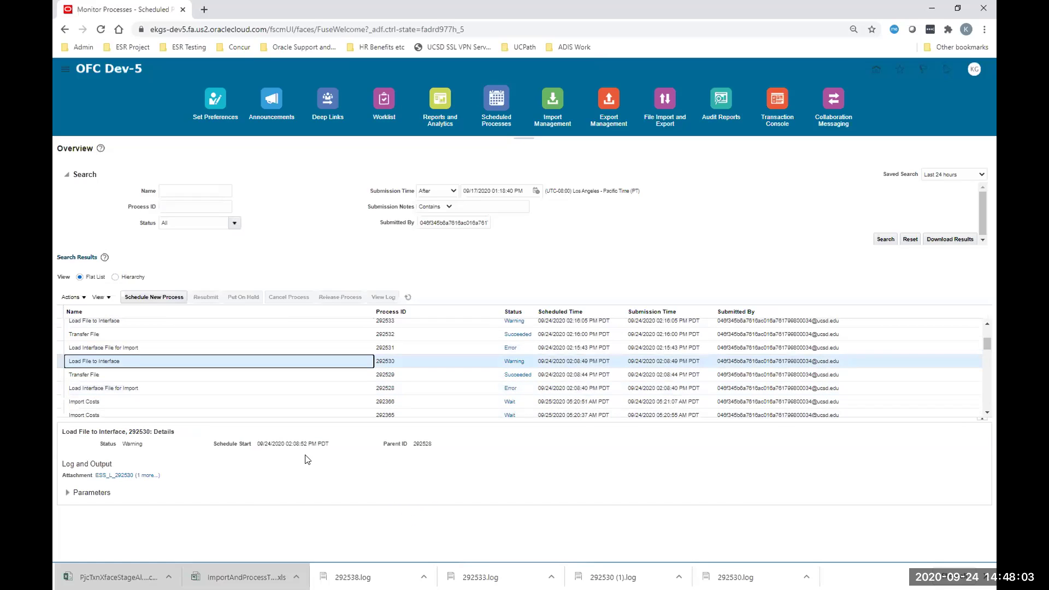
{"action": "left_click", "coordinate": [147, 476]}
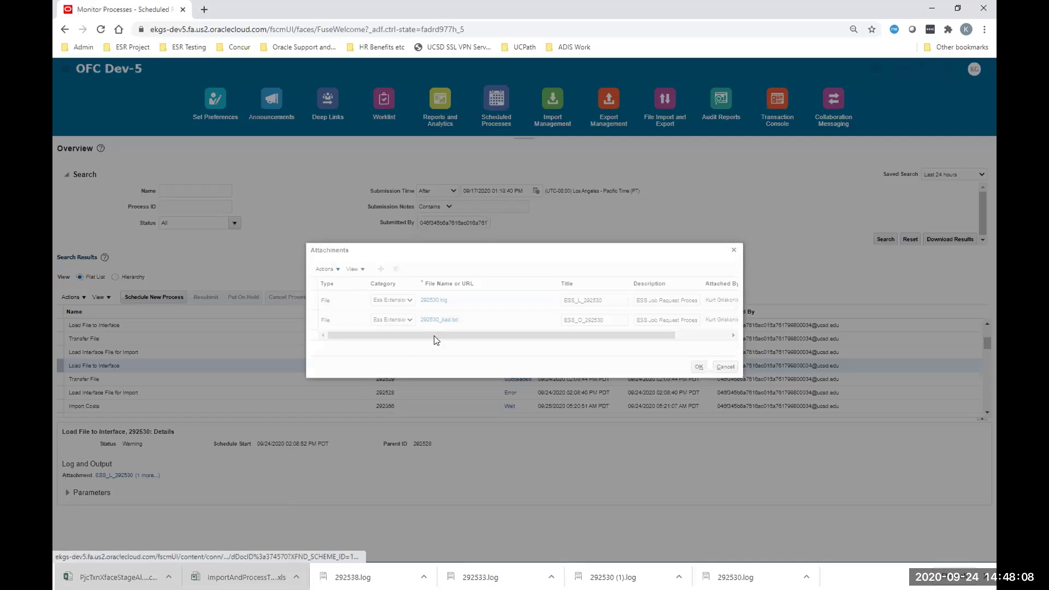
{"action": "left_click", "coordinate": [432, 298]}
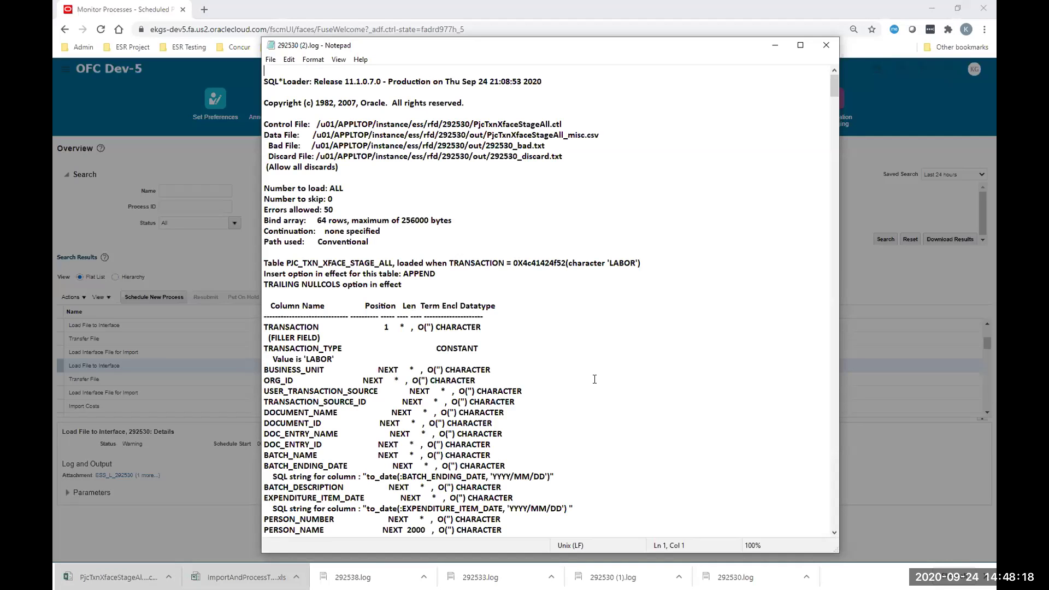
Step: Examine the record rejection errors near the end of the 292530 log, highlighting record 1's column name and error text, and close the log
{"action": "left_click_drag", "start_coordinate": [833, 92], "coordinate": [819, 512]}
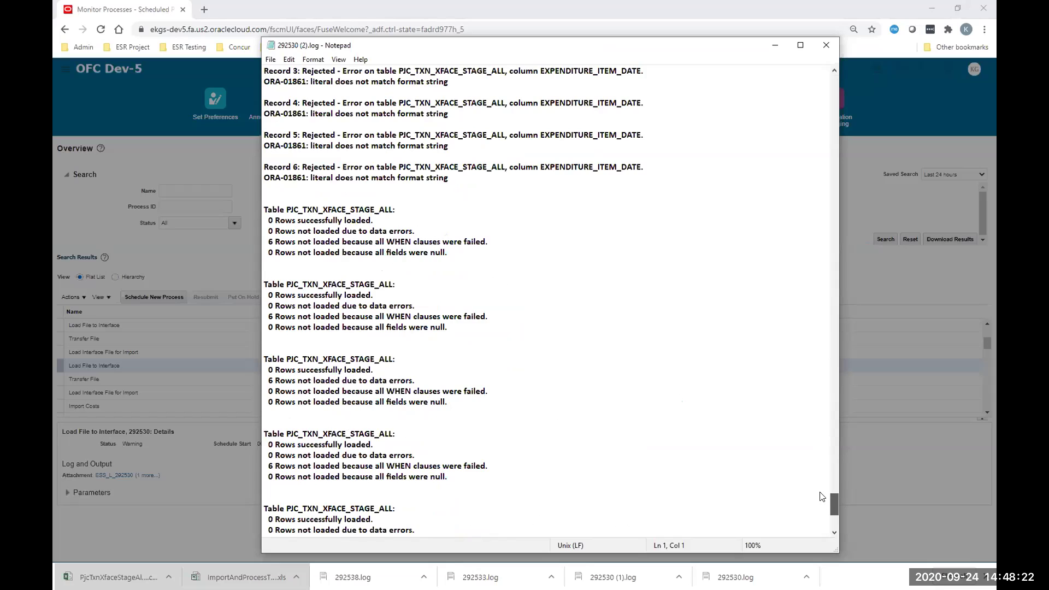
{"action": "scroll", "coordinate": [824, 498], "scroll_direction": "up", "scroll_amount": 8}
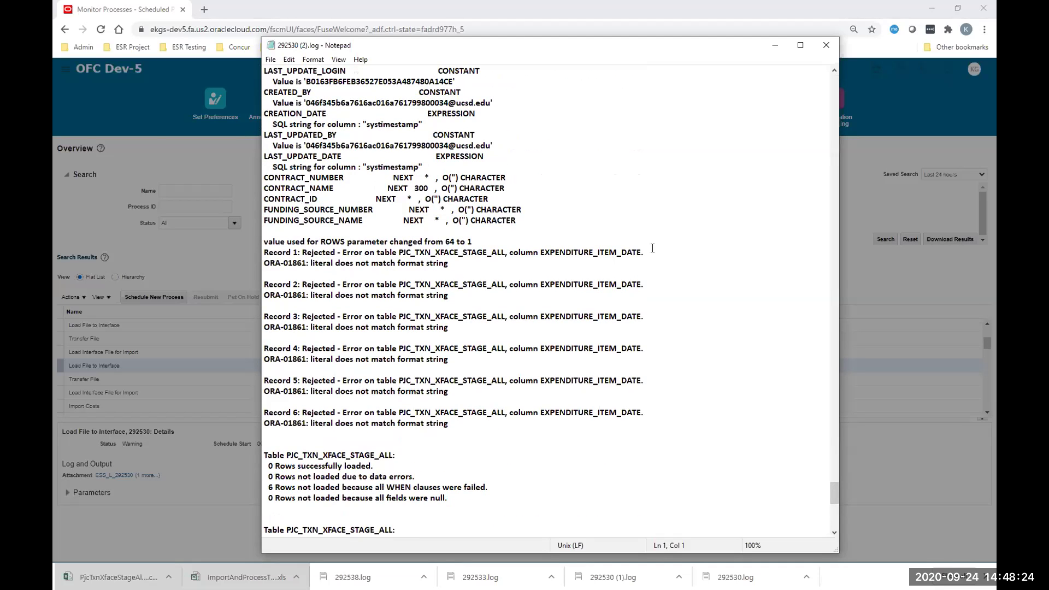
{"action": "left_click_drag", "start_coordinate": [640, 251], "coordinate": [539, 257]}
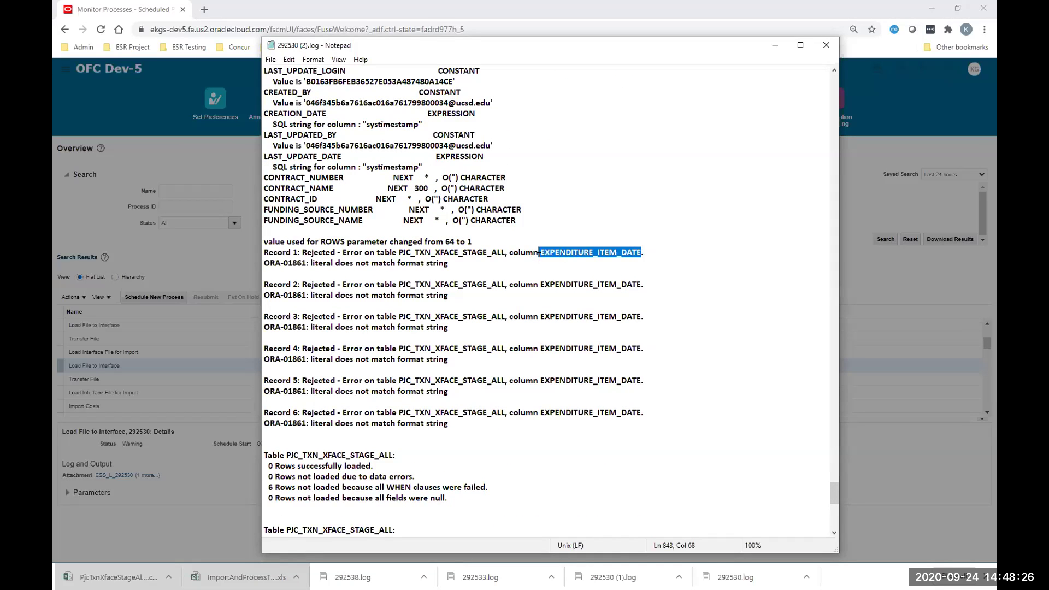
{"action": "left_click", "coordinate": [452, 264]}
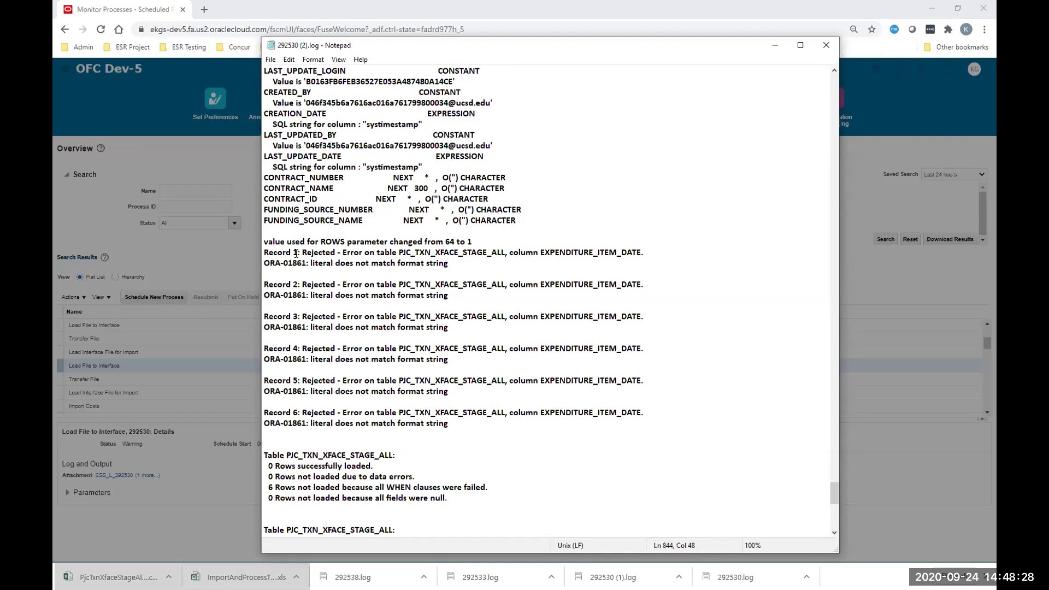
{"action": "left_click_drag", "start_coordinate": [315, 263], "coordinate": [449, 264]}
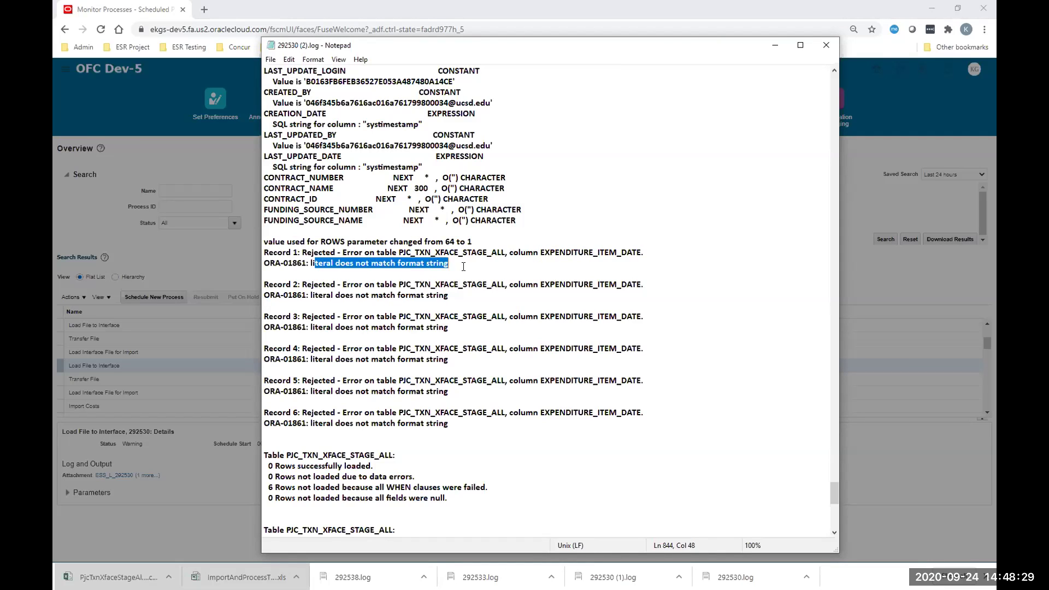
{"action": "left_click", "coordinate": [551, 252]}
{"action": "left_click_drag", "start_coordinate": [641, 252], "coordinate": [543, 253]}
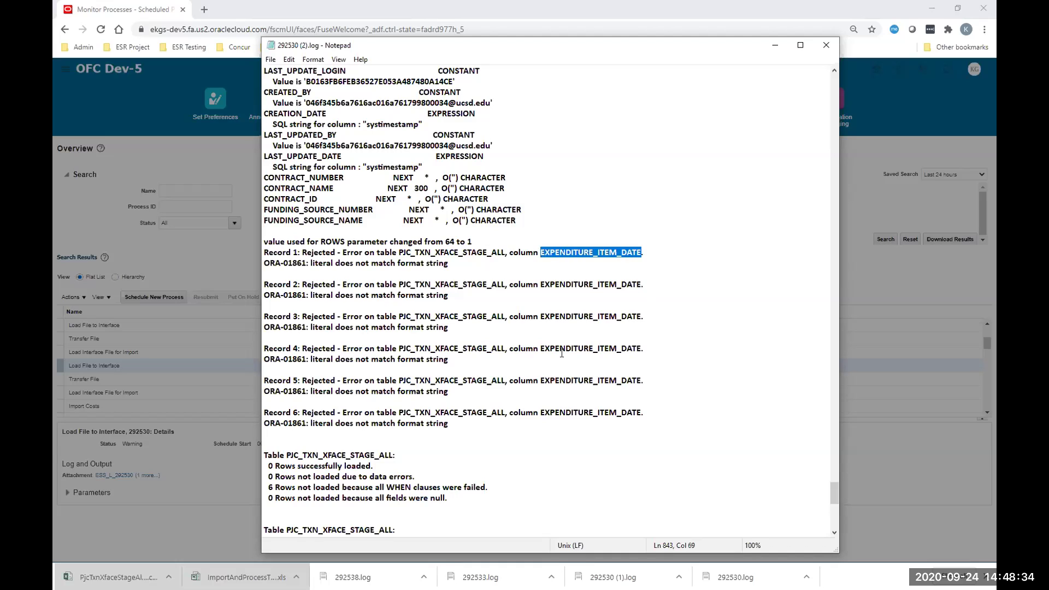
{"action": "left_click", "coordinate": [827, 46]}
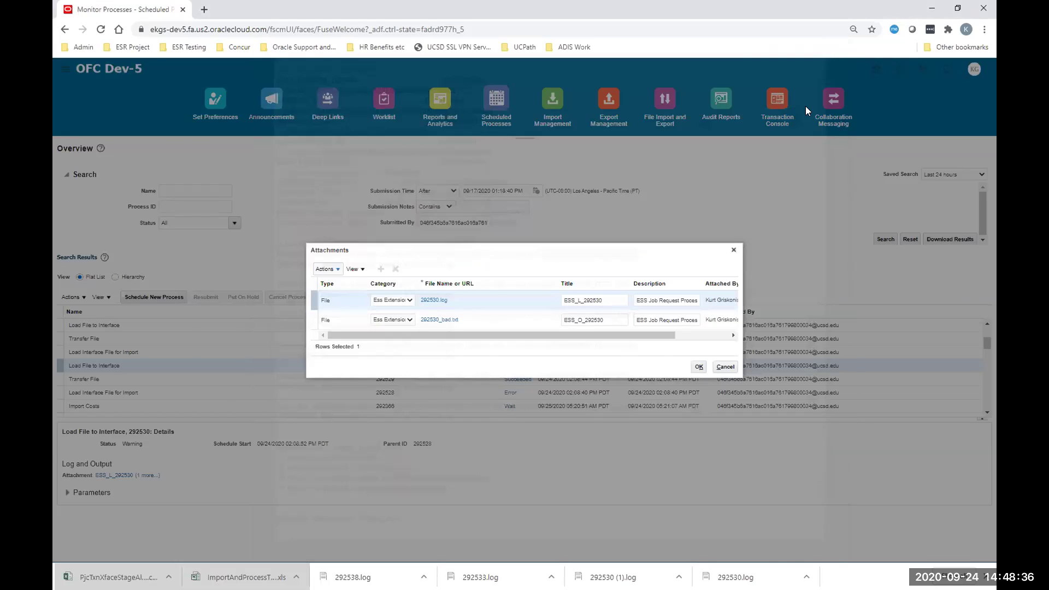
Step: Open the 292530_bad.txt attachment, resize its window to fit the rejected records, and close both the file and the attachments list
{"action": "left_click", "coordinate": [434, 321]}
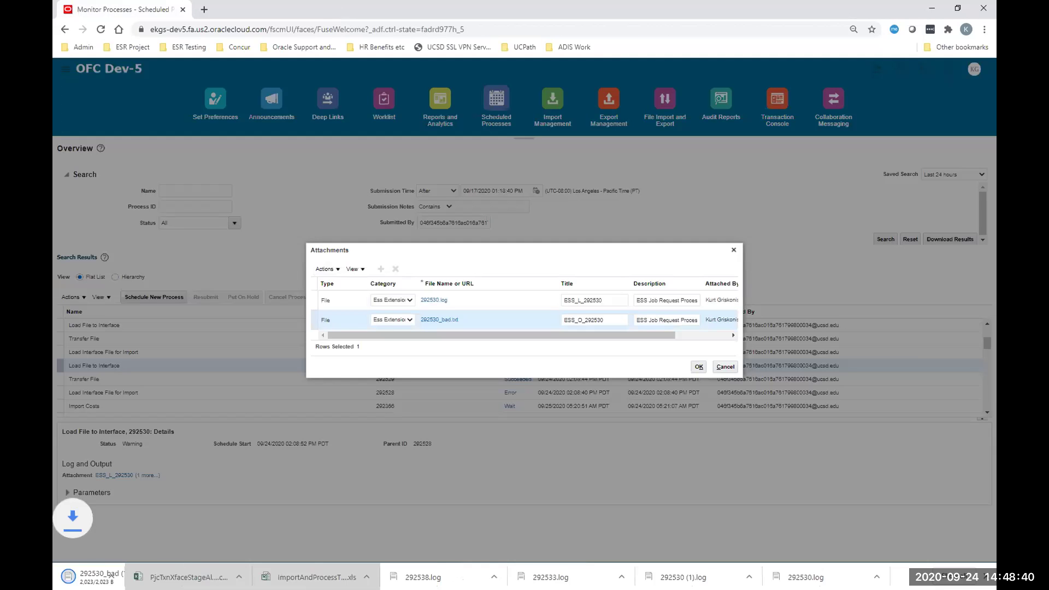
{"action": "left_click", "coordinate": [109, 577]}
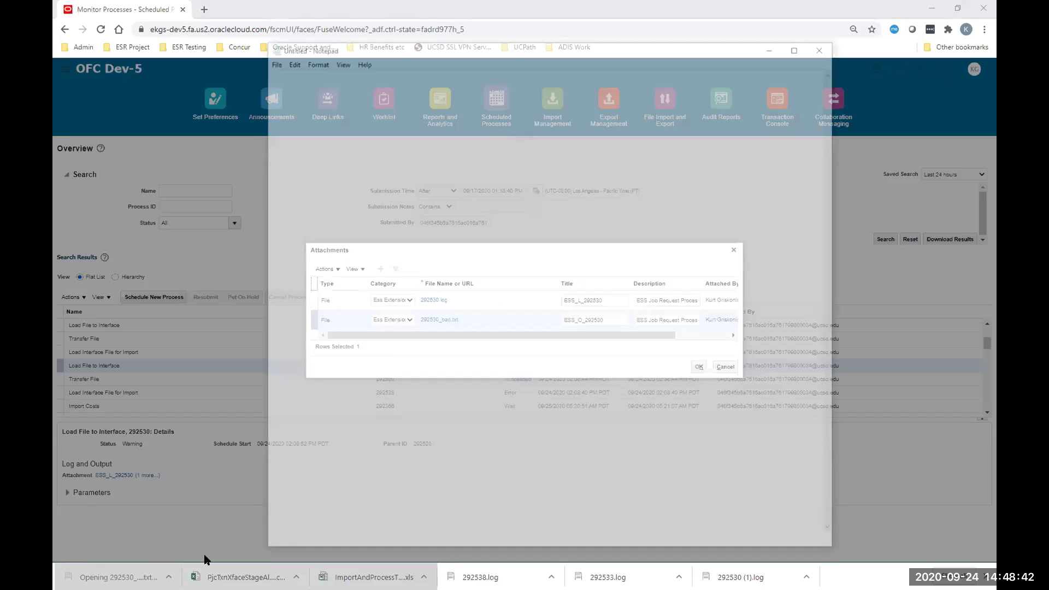
{"action": "left_click_drag", "start_coordinate": [838, 436], "coordinate": [991, 435]}
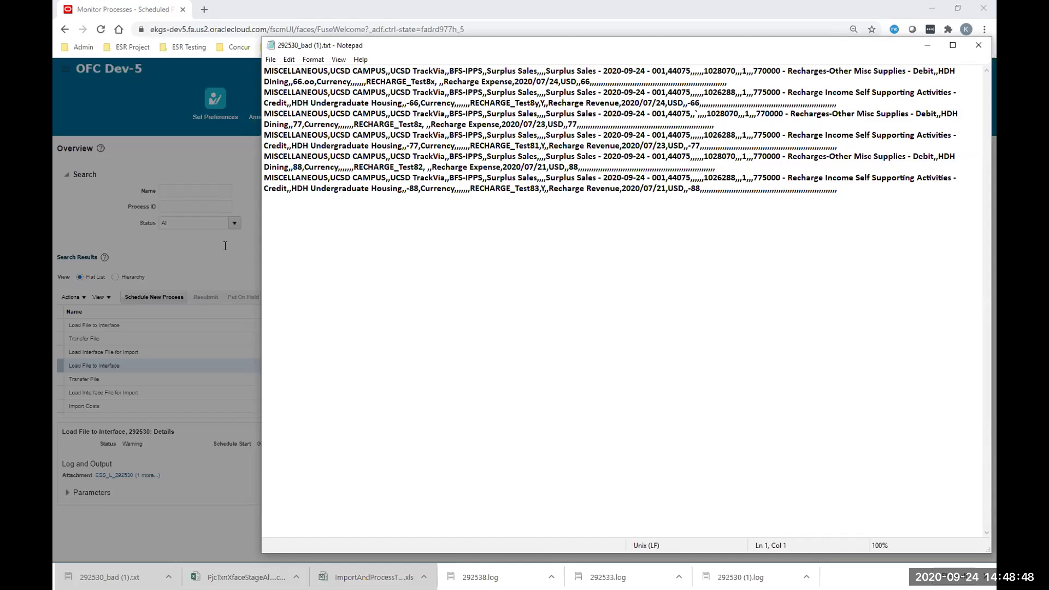
{"action": "left_click_drag", "start_coordinate": [225, 246], "coordinate": [111, 246]}
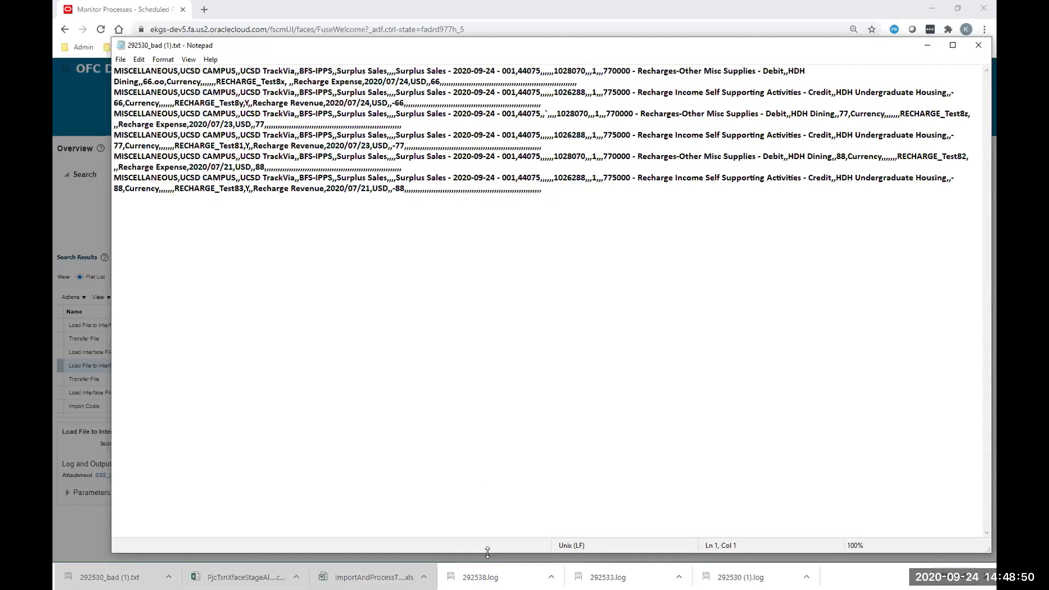
{"action": "left_click_drag", "start_coordinate": [487, 553], "coordinate": [487, 324]}
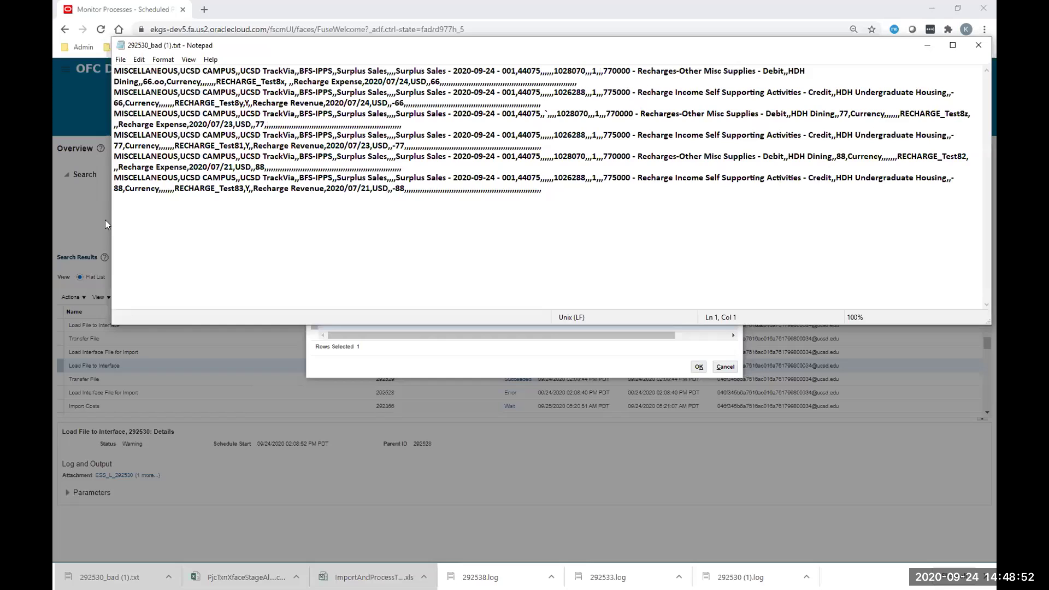
{"action": "left_click_drag", "start_coordinate": [110, 220], "coordinate": [76, 219]}
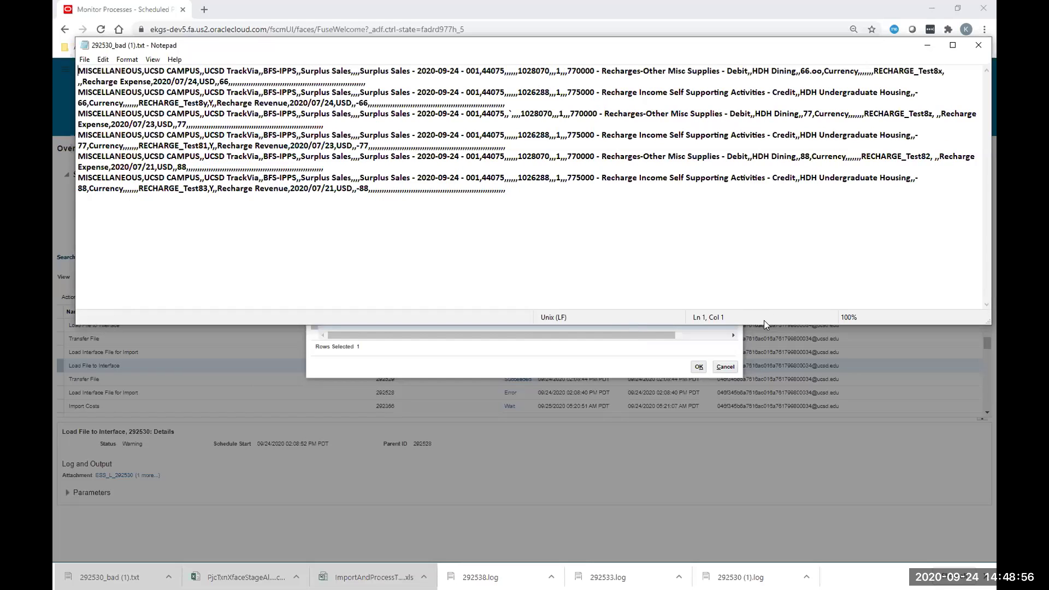
{"action": "left_click_drag", "start_coordinate": [763, 324], "coordinate": [766, 297]}
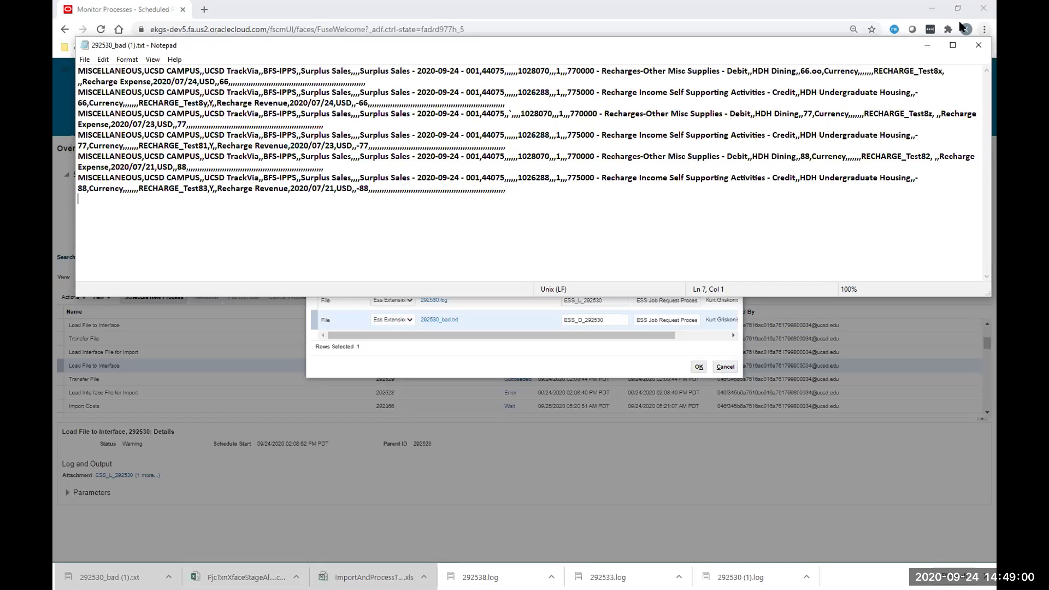
{"action": "left_click", "coordinate": [978, 46]}
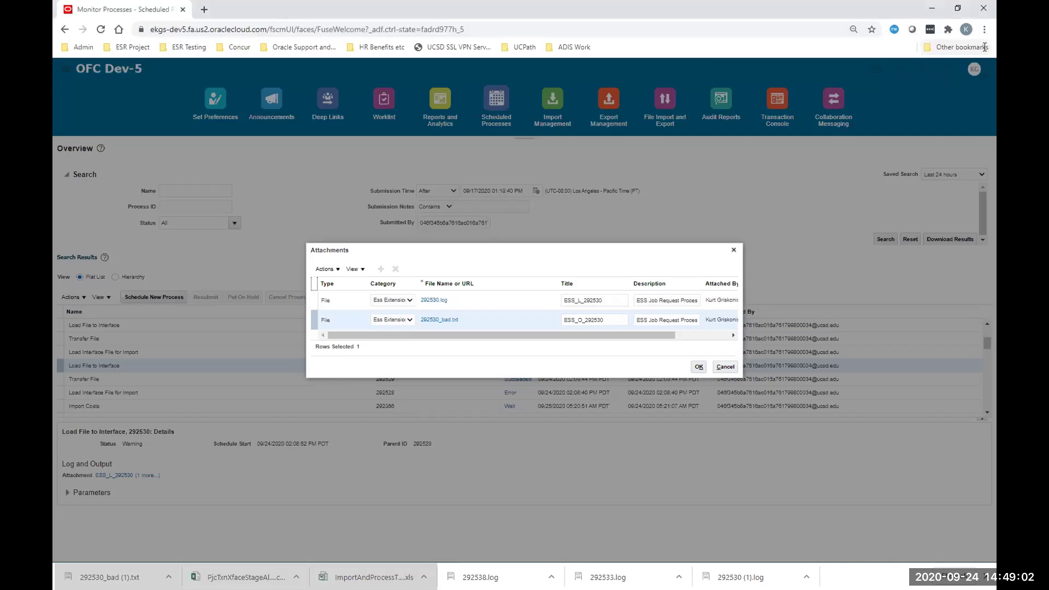
{"action": "left_click", "coordinate": [726, 367]}
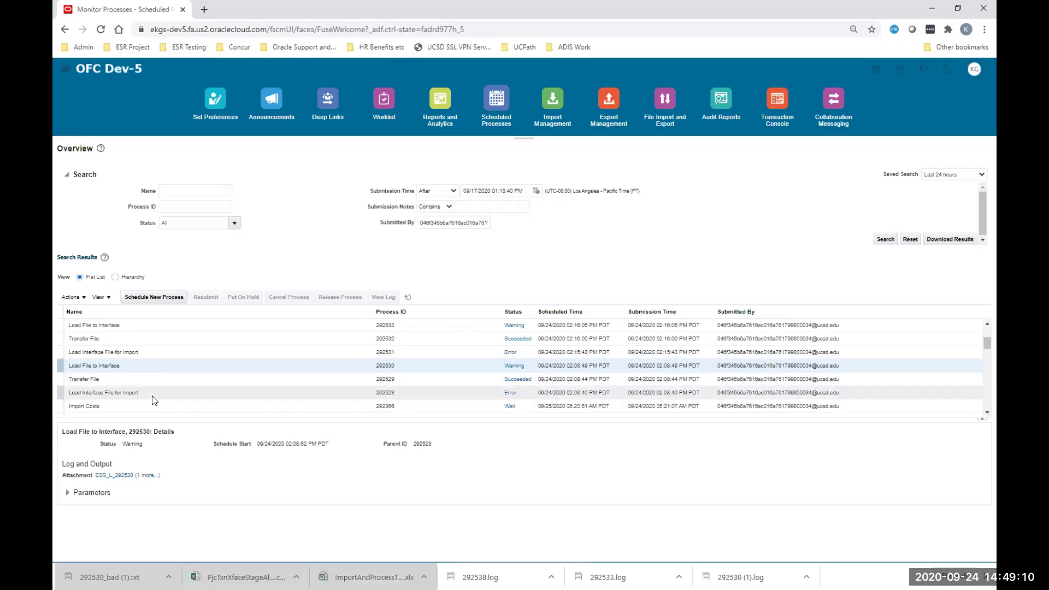
Step: Select Load File to Interface process 292533 and open its 292533.log attachment
{"action": "left_click", "coordinate": [138, 352]}
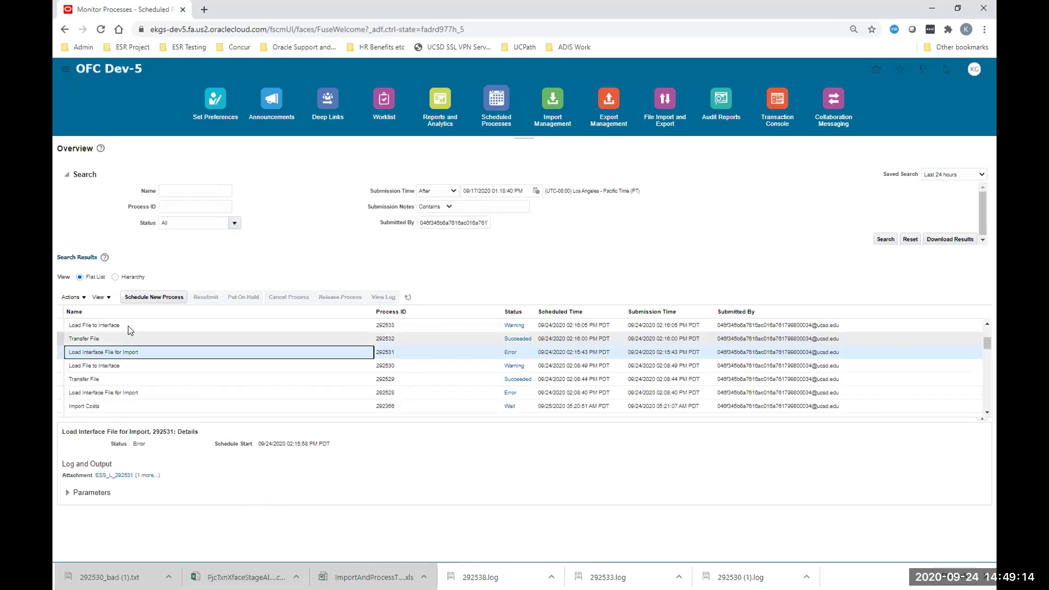
{"action": "left_click", "coordinate": [985, 329]}
{"action": "scroll", "coordinate": [461, 363], "scroll_direction": "up", "scroll_amount": 3}
{"action": "left_click", "coordinate": [129, 370]}
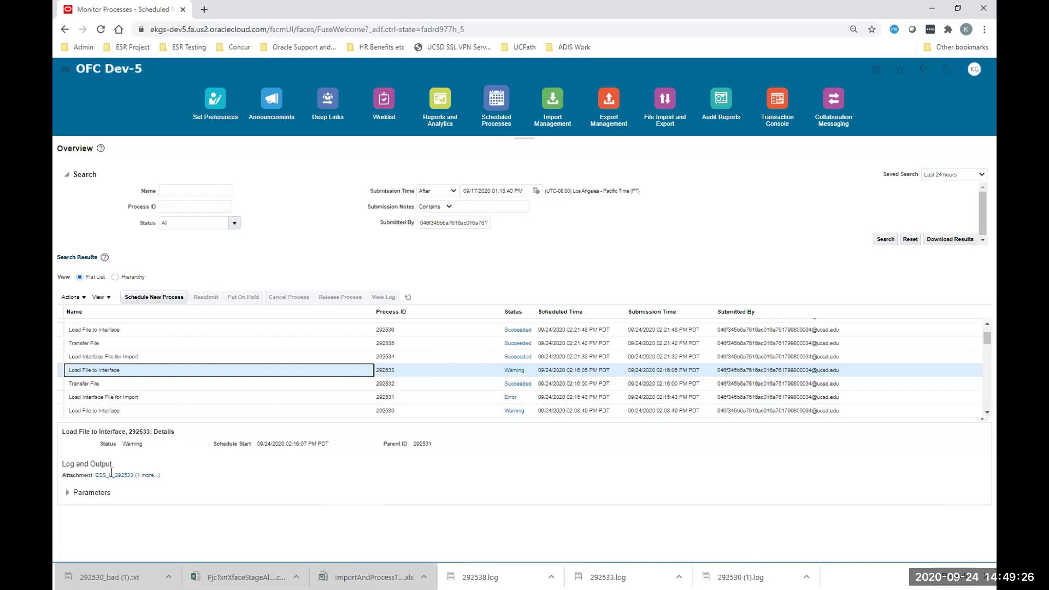
{"action": "left_click", "coordinate": [151, 474]}
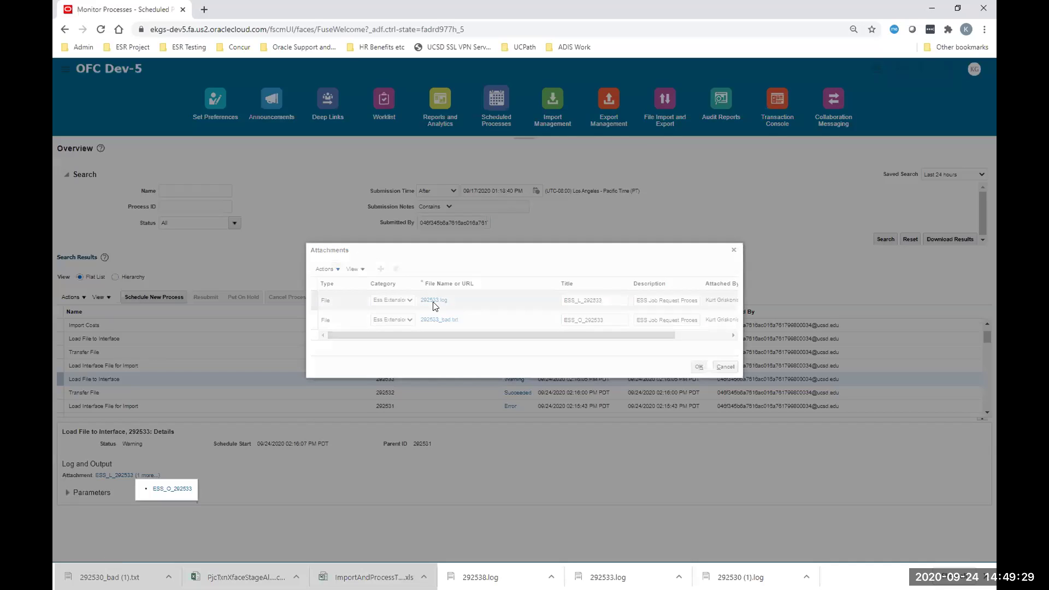
{"action": "left_click", "coordinate": [433, 300]}
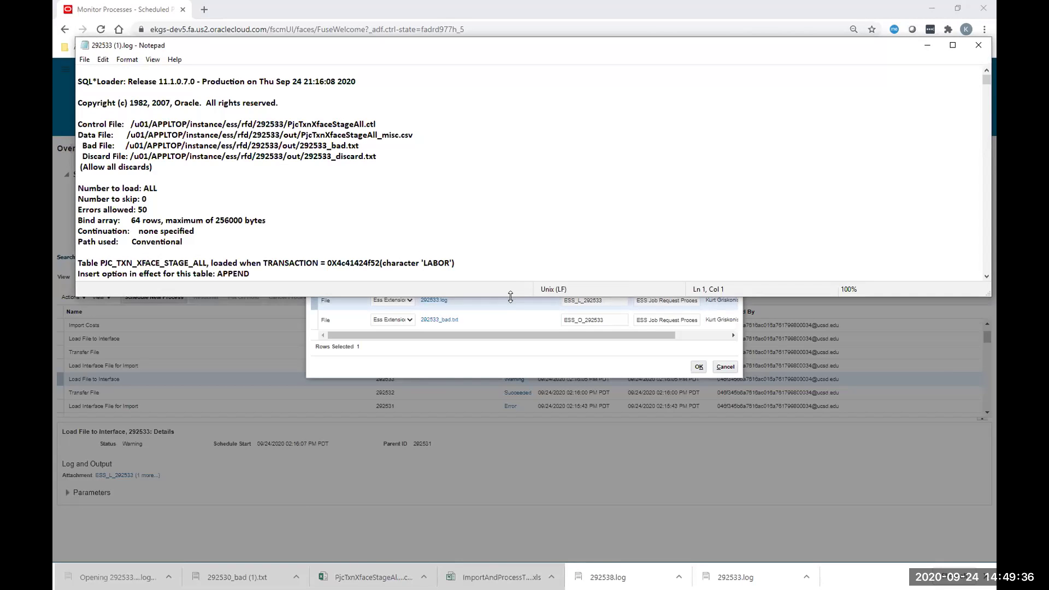
Step: Extend the log window to full height and highlight the record 1 rejection line near the end of the 292533 log
{"action": "double_click", "coordinate": [510, 297]}
{"action": "left_click_drag", "start_coordinate": [988, 94], "coordinate": [986, 298]}
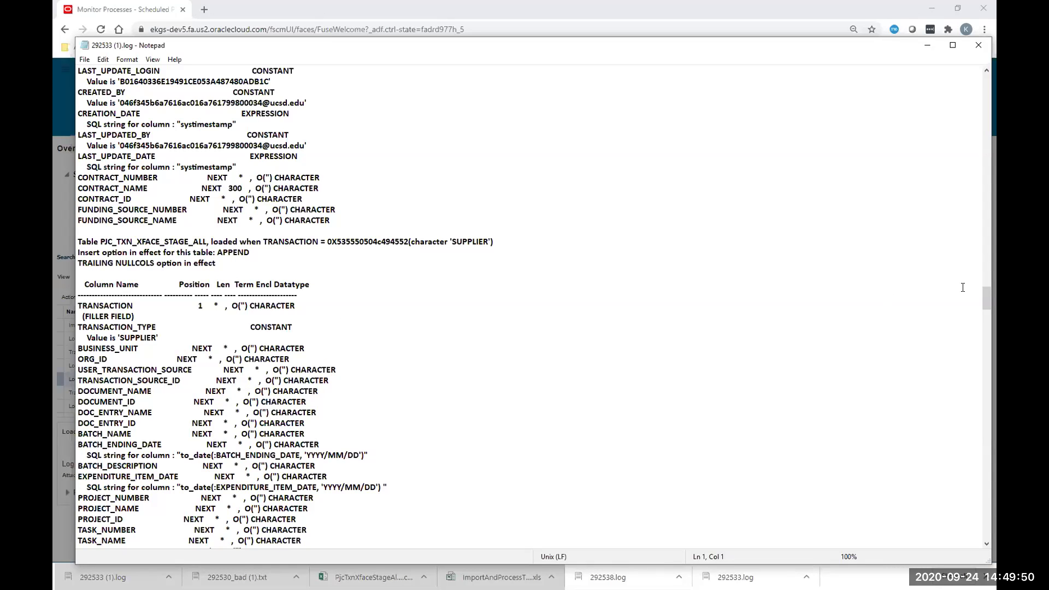
{"action": "left_click_drag", "start_coordinate": [985, 301], "coordinate": [992, 514]}
{"action": "scroll", "coordinate": [241, 261], "scroll_direction": "up", "scroll_amount": 3}
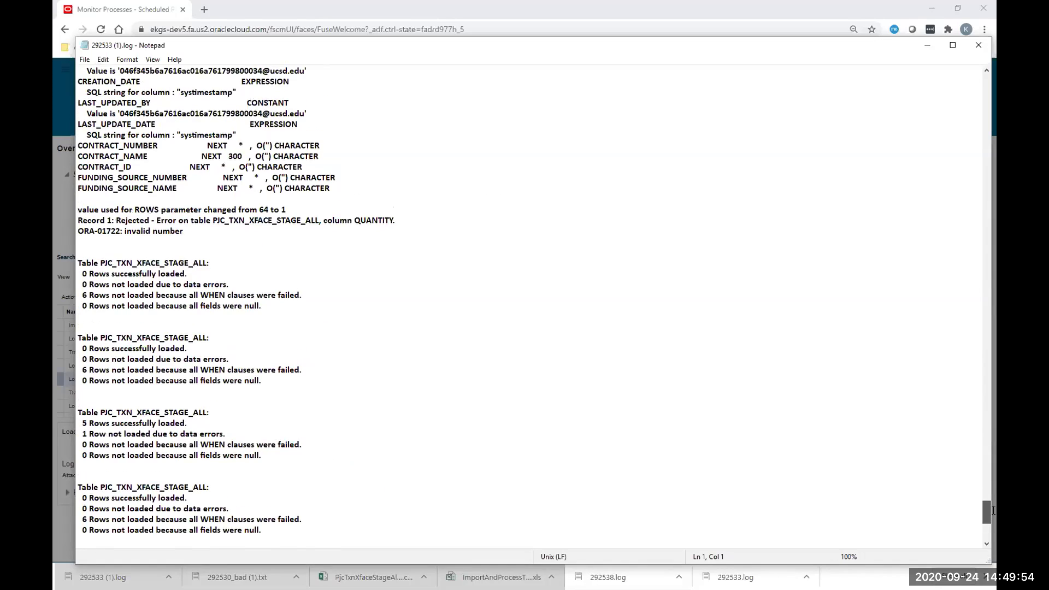
{"action": "left_click", "coordinate": [257, 254]}
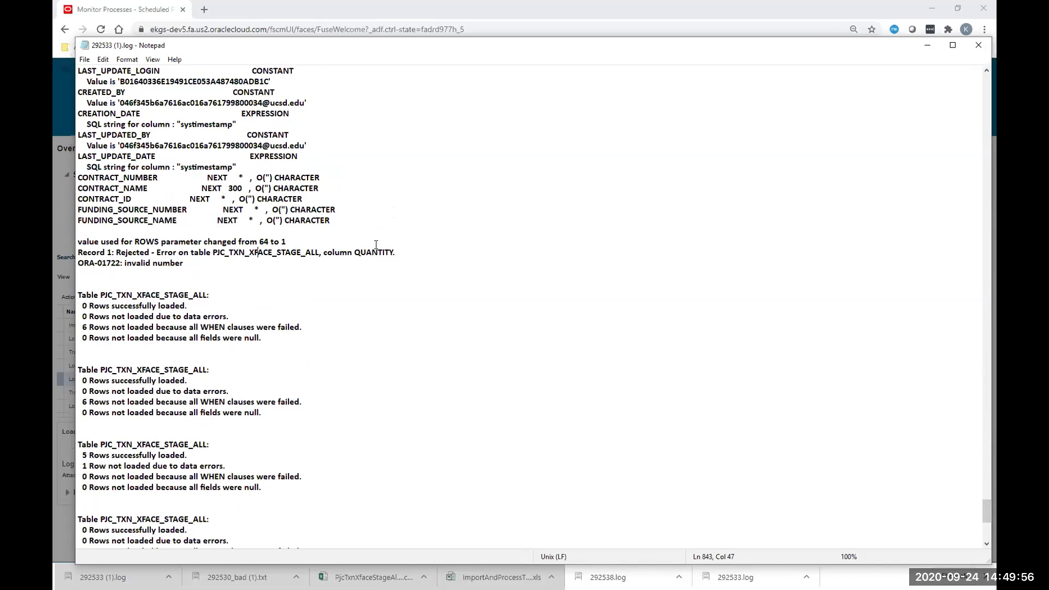
{"action": "left_click_drag", "start_coordinate": [186, 263], "coordinate": [410, 256]}
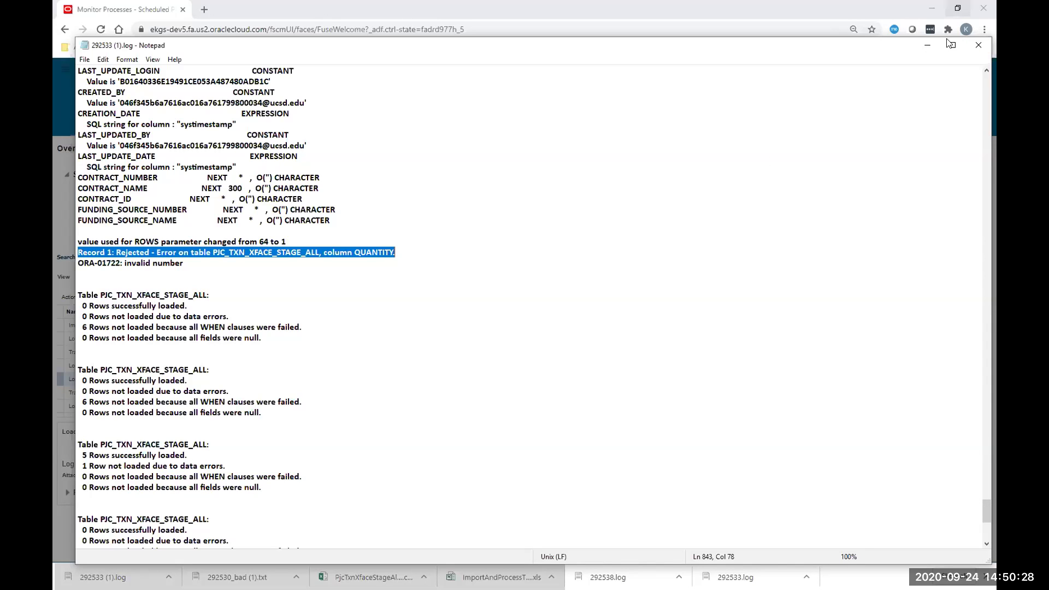
Step: Close the 292533 log and its attachments list, and select Load Interface File for Import process 292531
{"action": "left_click", "coordinate": [979, 47]}
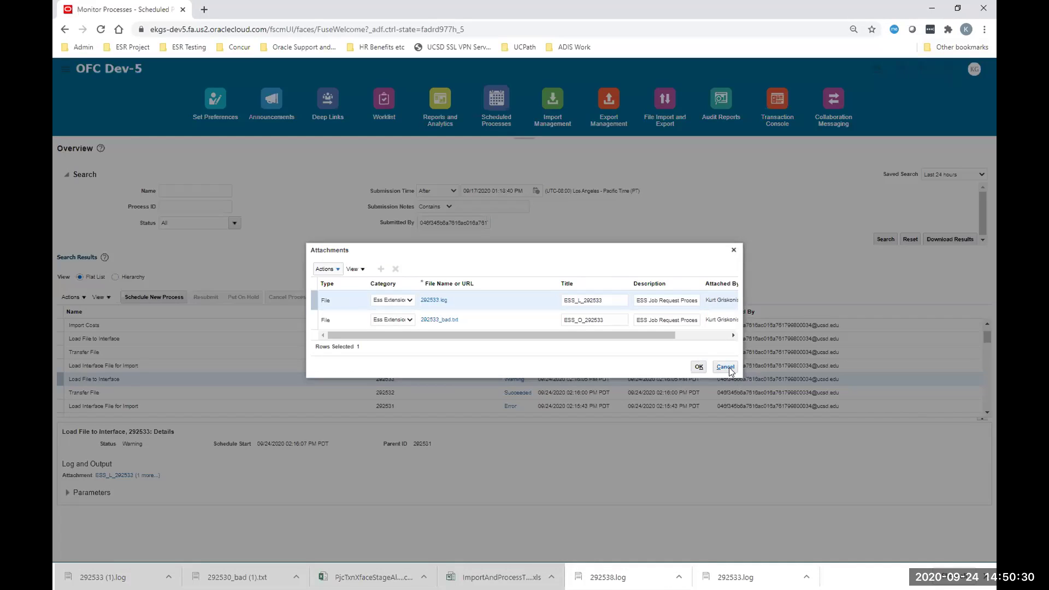
{"action": "left_click", "coordinate": [725, 367]}
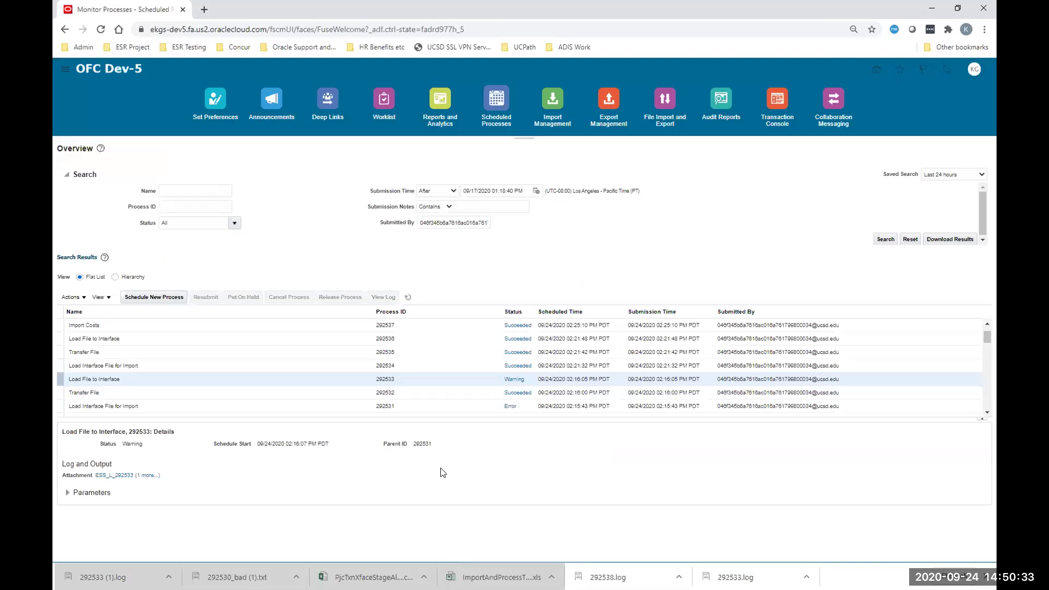
{"action": "left_click", "coordinate": [986, 326]}
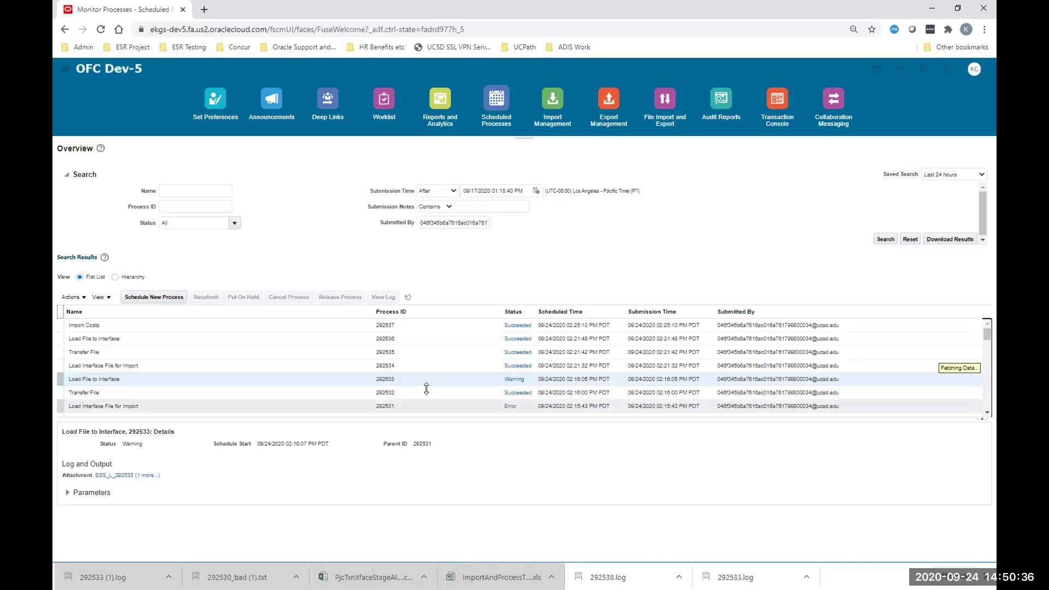
{"action": "left_click", "coordinate": [987, 413]}
{"action": "scroll", "coordinate": [986, 414], "scroll_direction": "down", "scroll_amount": 3}
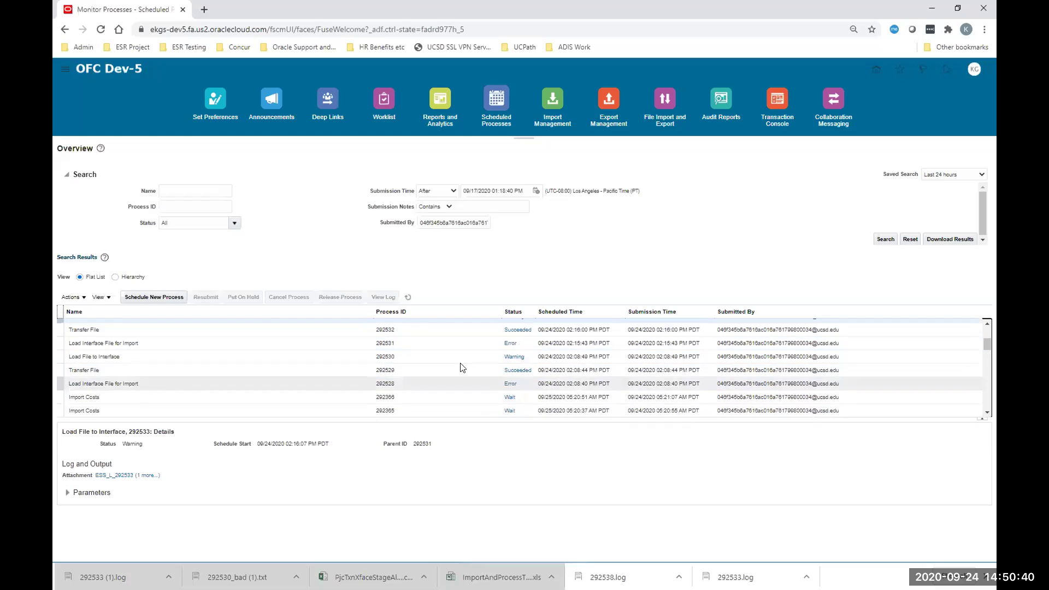
{"action": "left_click", "coordinate": [71, 347]}
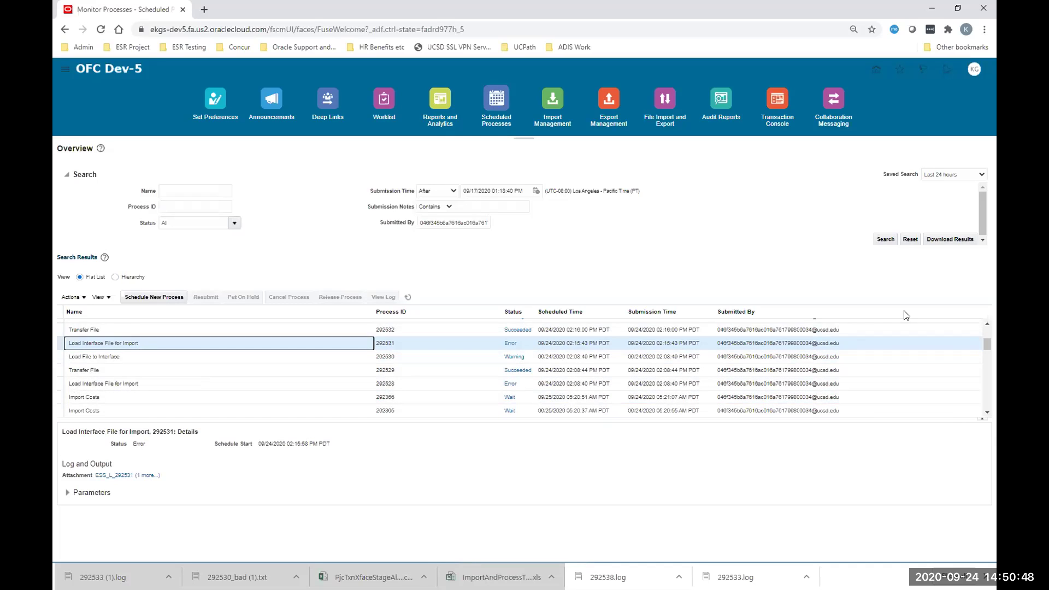
Step: Compare the details of processes 292532, 292533 and 292531, and check the attachments list of 292531 before closing it
{"action": "left_click", "coordinate": [988, 324]}
{"action": "double_click", "coordinate": [988, 324]}
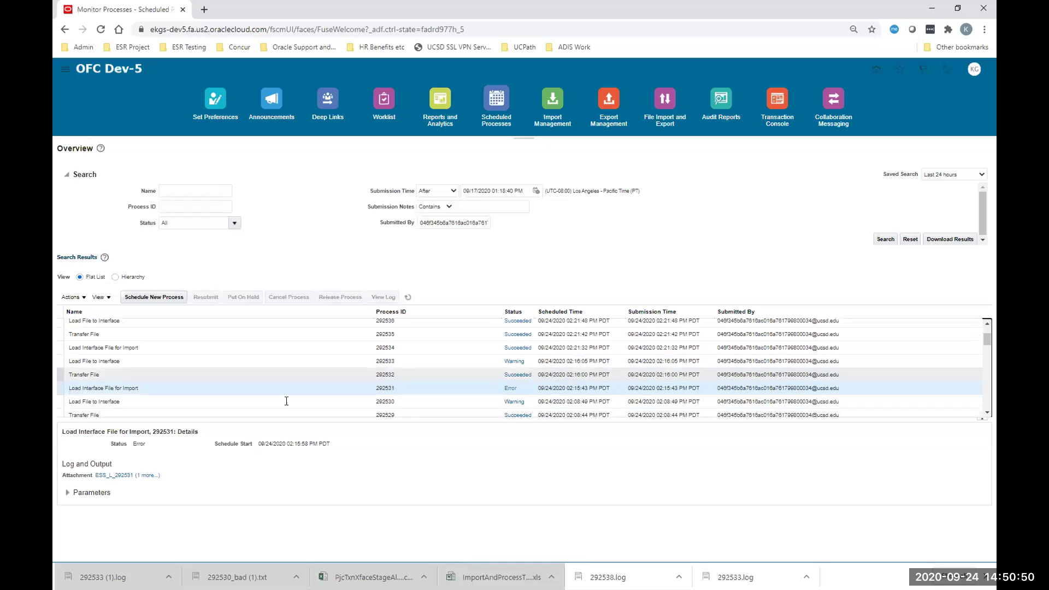
{"action": "left_click", "coordinate": [87, 374]}
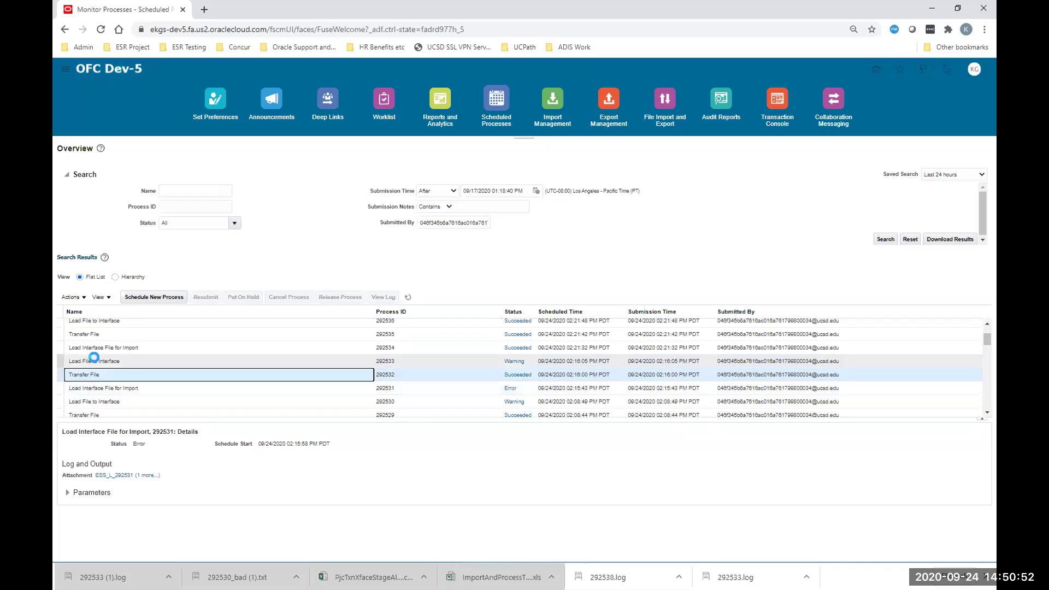
{"action": "left_click", "coordinate": [99, 361]}
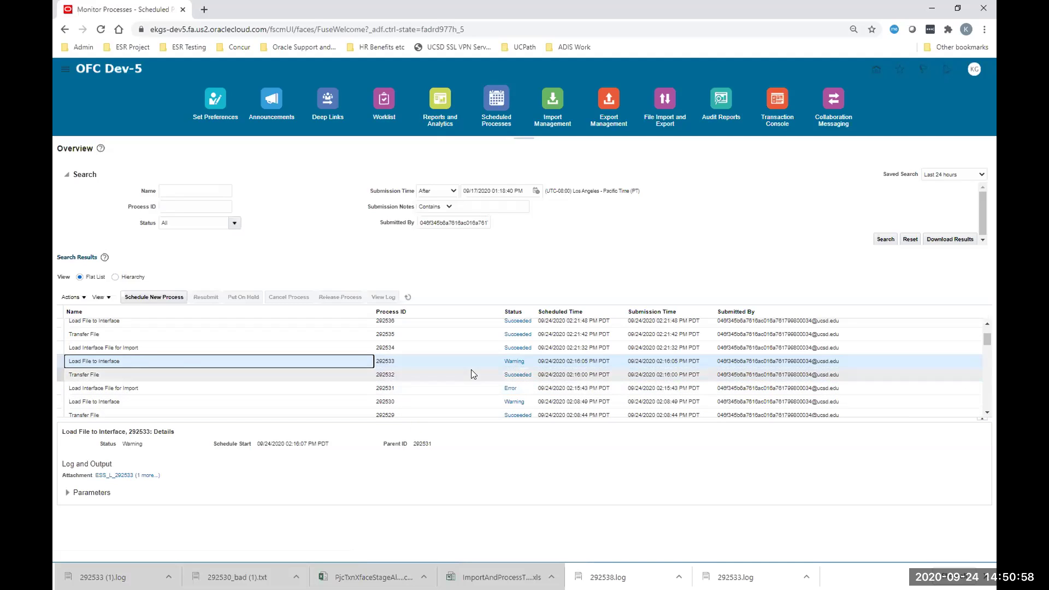
{"action": "left_click", "coordinate": [154, 388]}
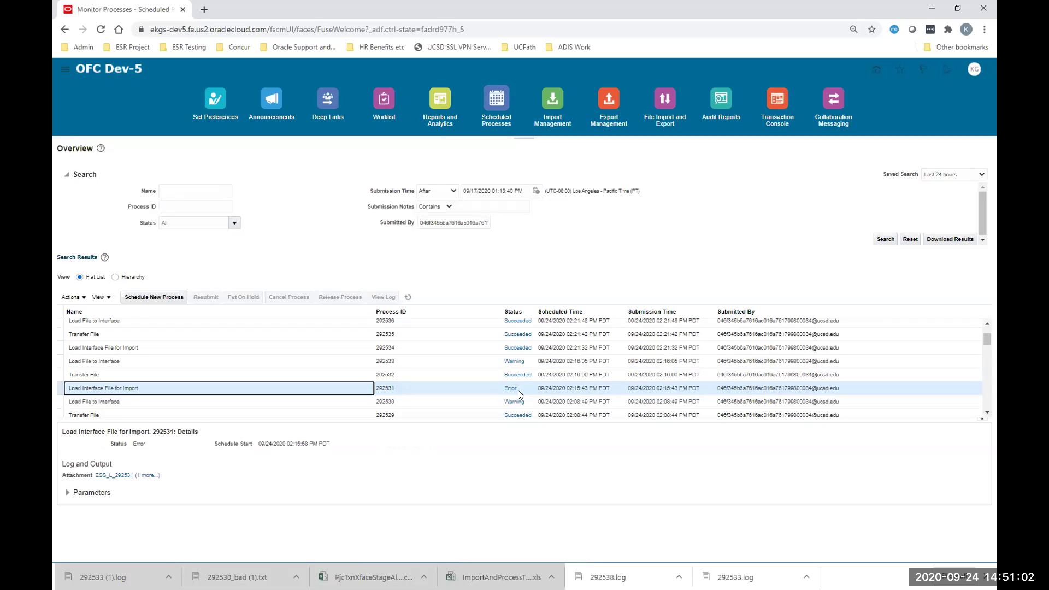
{"action": "left_click", "coordinate": [148, 475]}
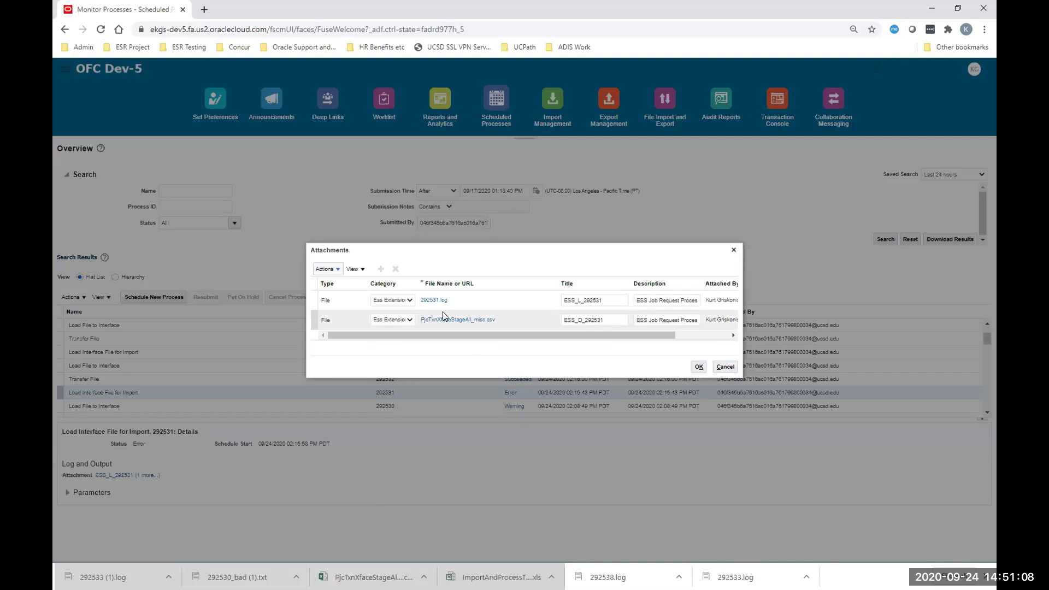
{"action": "left_click", "coordinate": [727, 372]}
{"action": "left_click", "coordinate": [726, 371]}
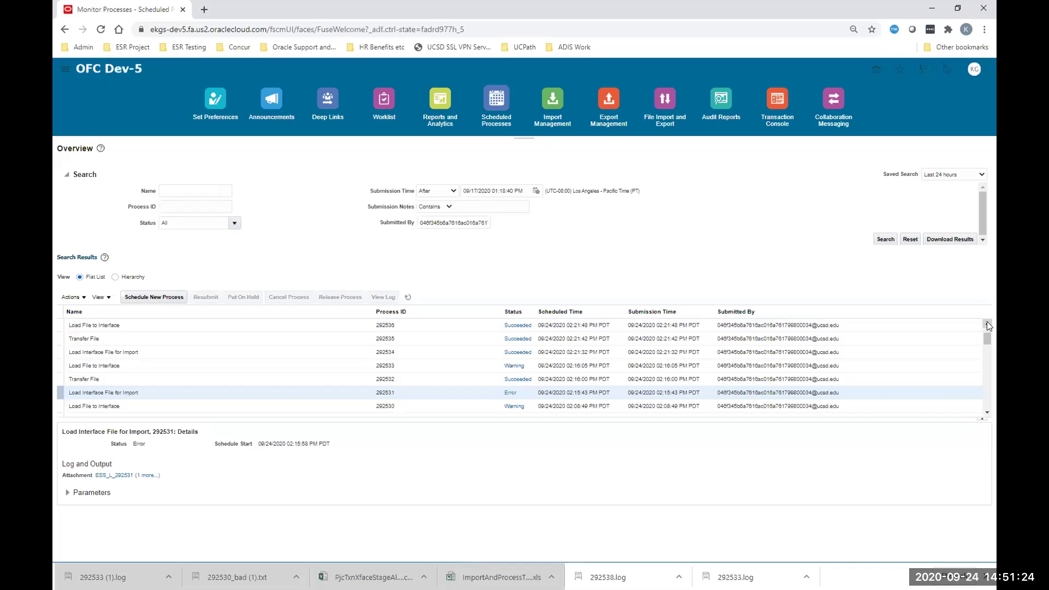
Step: Select Load Interface File for Import process 292534, view its attachments list and close it without opening a file
{"action": "left_click", "coordinate": [987, 326]}
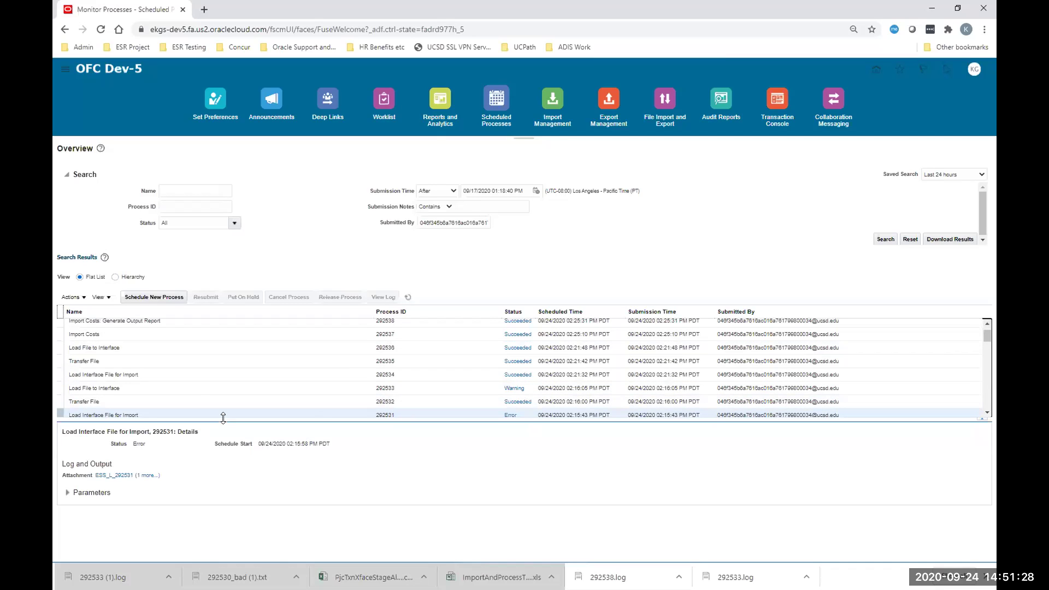
{"action": "left_click", "coordinate": [126, 375]}
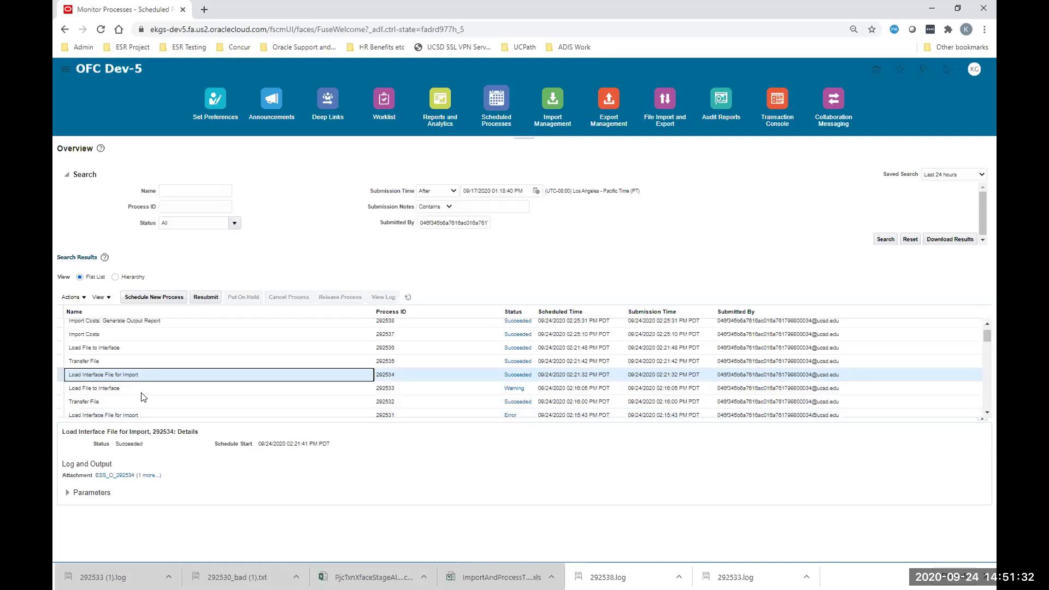
{"action": "left_click", "coordinate": [146, 476]}
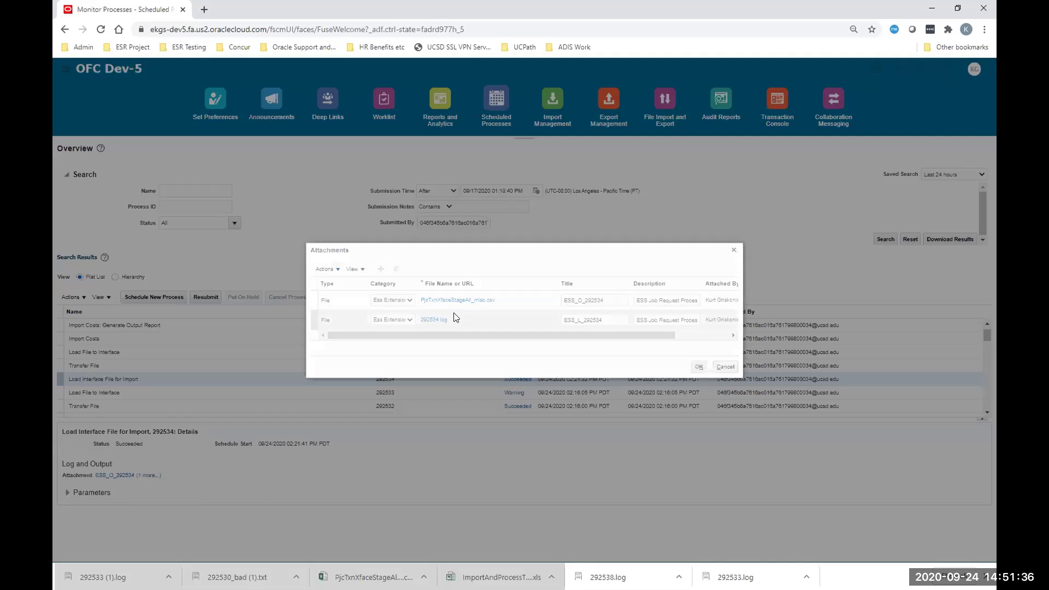
{"action": "left_click", "coordinate": [726, 367]}
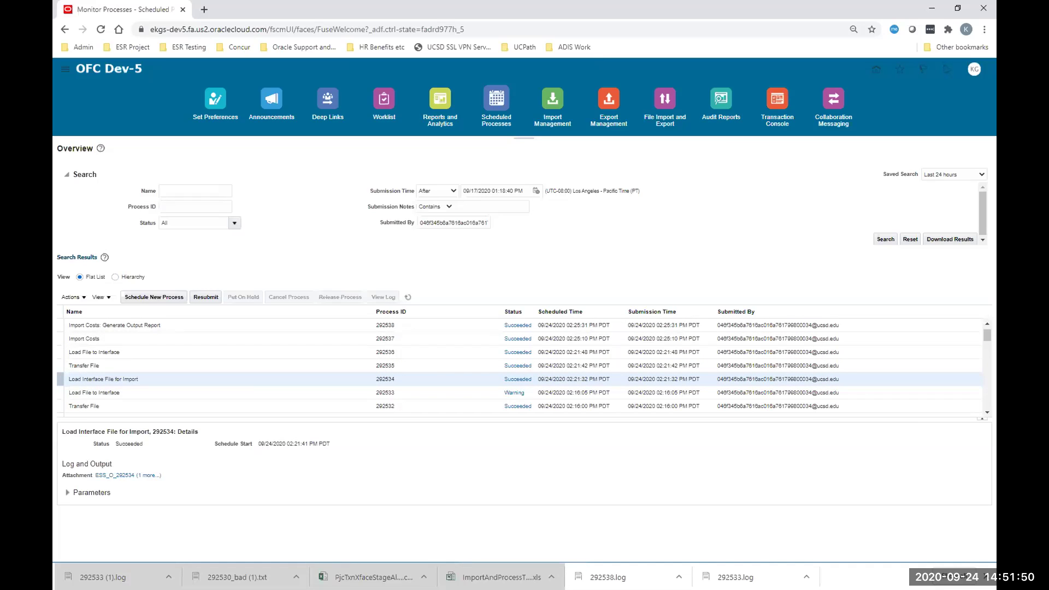
Step: Switch to PowerPoint, show the "Two points of possible import failure" slide, and return to the scheduled processes page in Chrome
{"action": "key", "text": "alt+Tab"}
{"action": "left_click", "coordinate": [123, 306]}
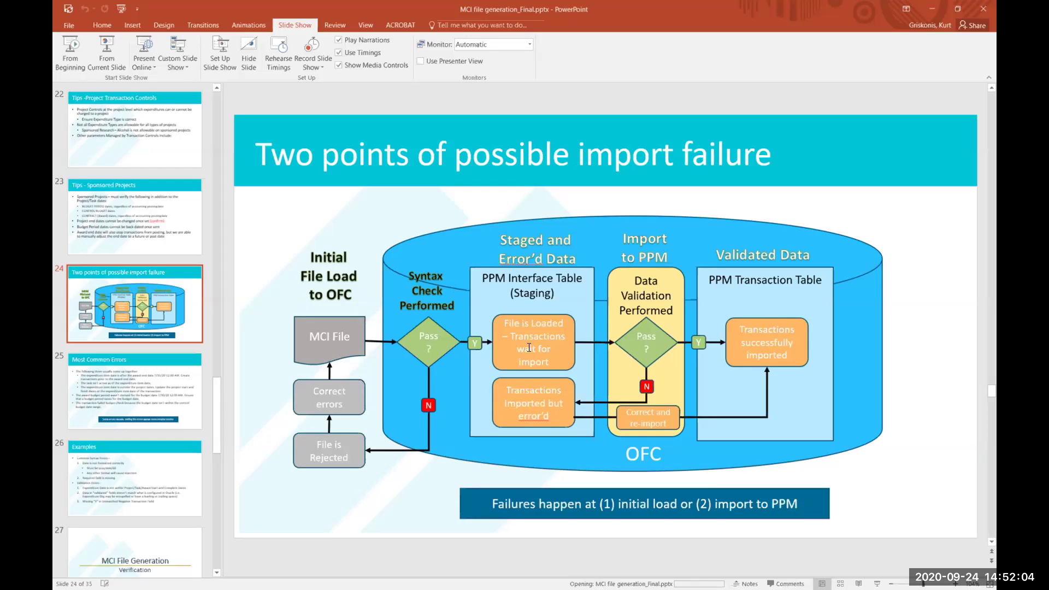
{"action": "left_click", "coordinate": [939, 14]}
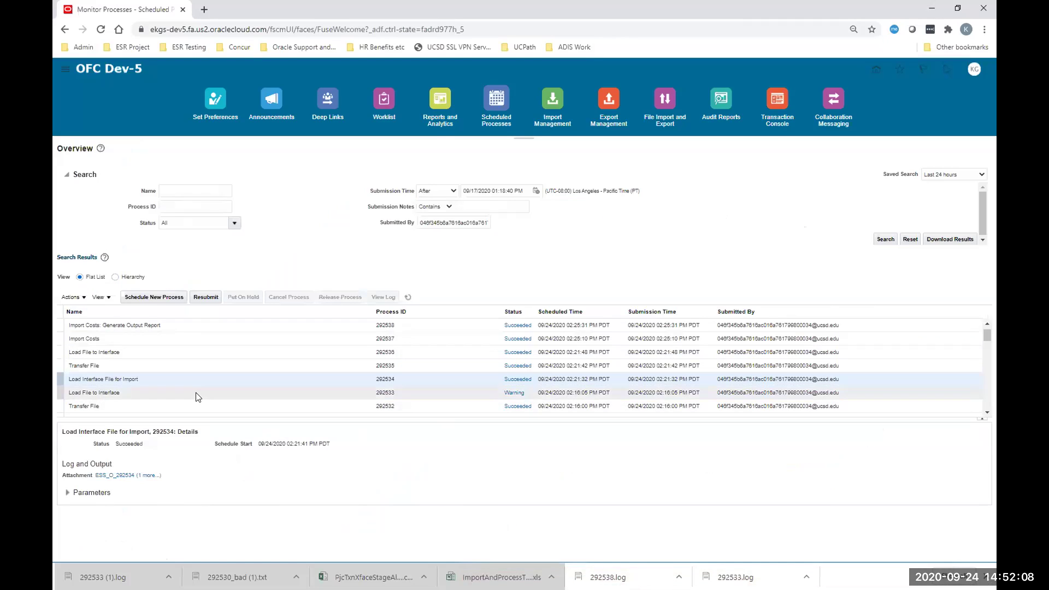
Step: Select Import Costs: Generate Output Report process 292538 and preview its Import and Process Cost Transactions Execution Report PDF output
{"action": "left_click", "coordinate": [116, 326]}
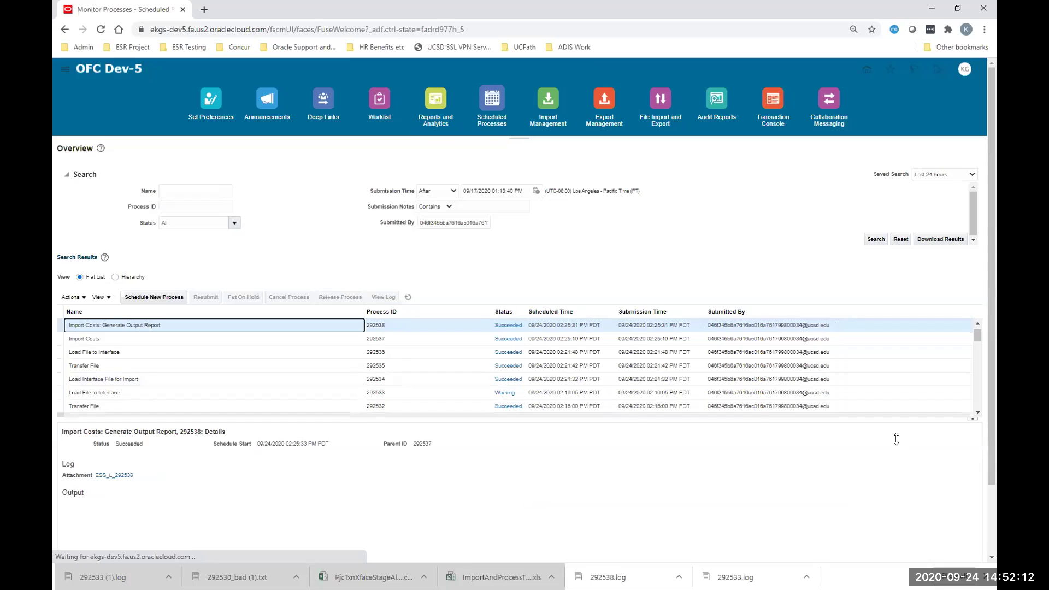
{"action": "scroll", "coordinate": [978, 413], "scroll_direction": "down", "scroll_amount": 1}
{"action": "left_click", "coordinate": [977, 323]}
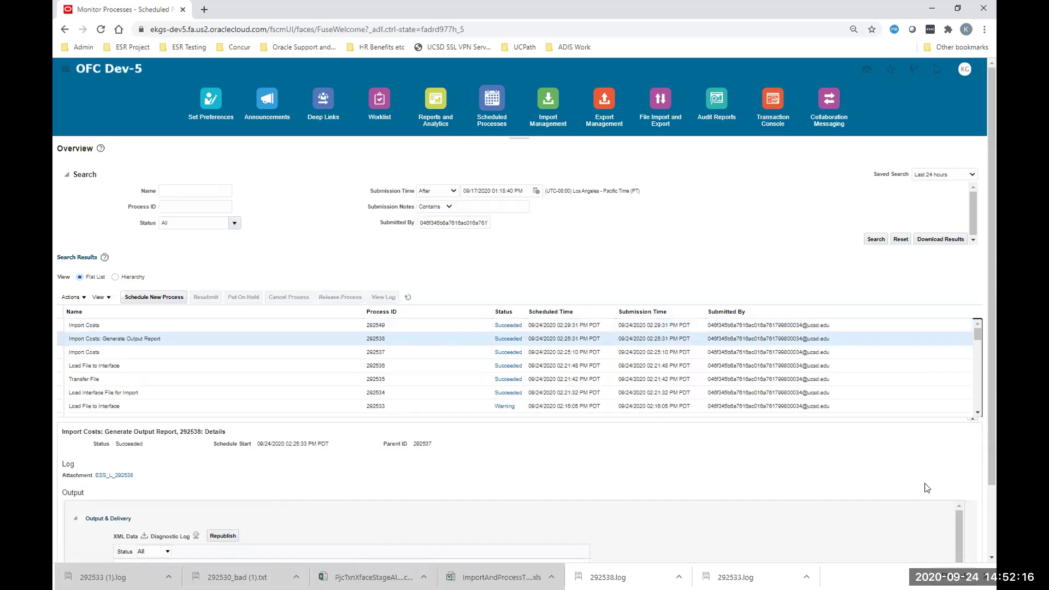
{"action": "left_click", "coordinate": [988, 545]}
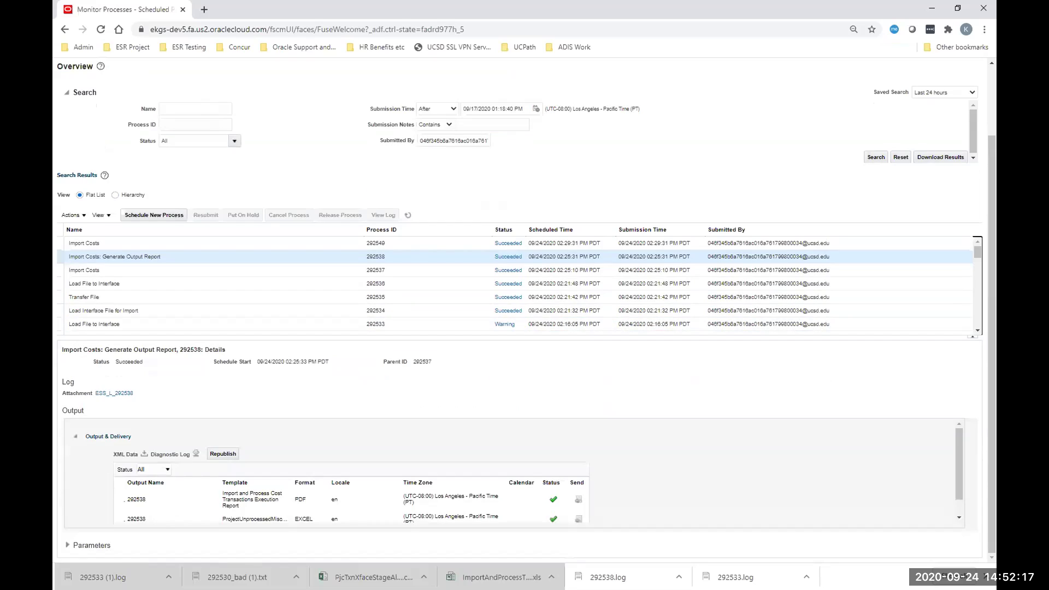
{"action": "left_click", "coordinate": [135, 499]}
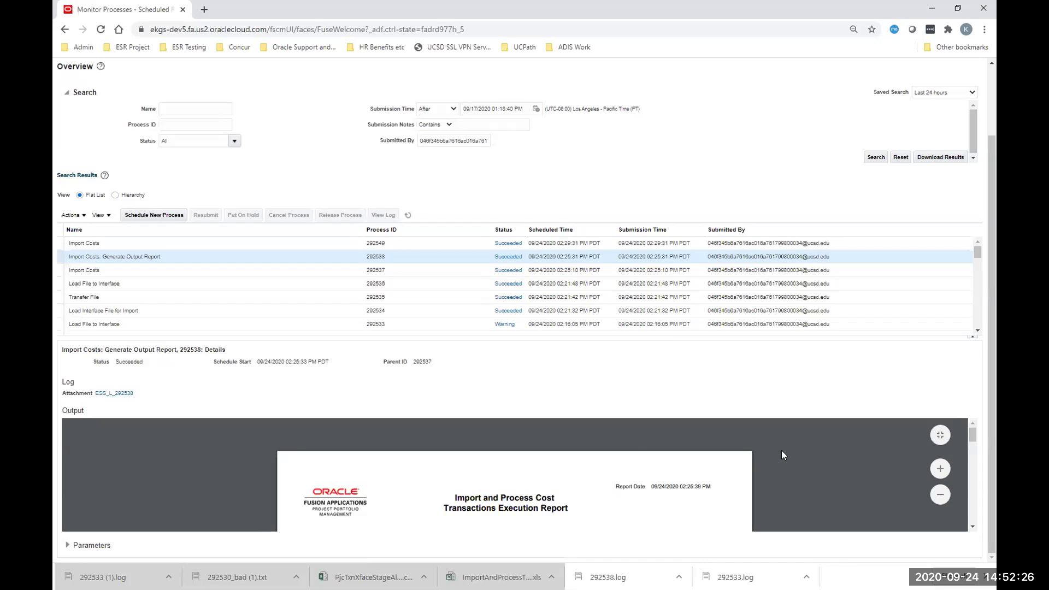
{"action": "right_click", "coordinate": [645, 458]}
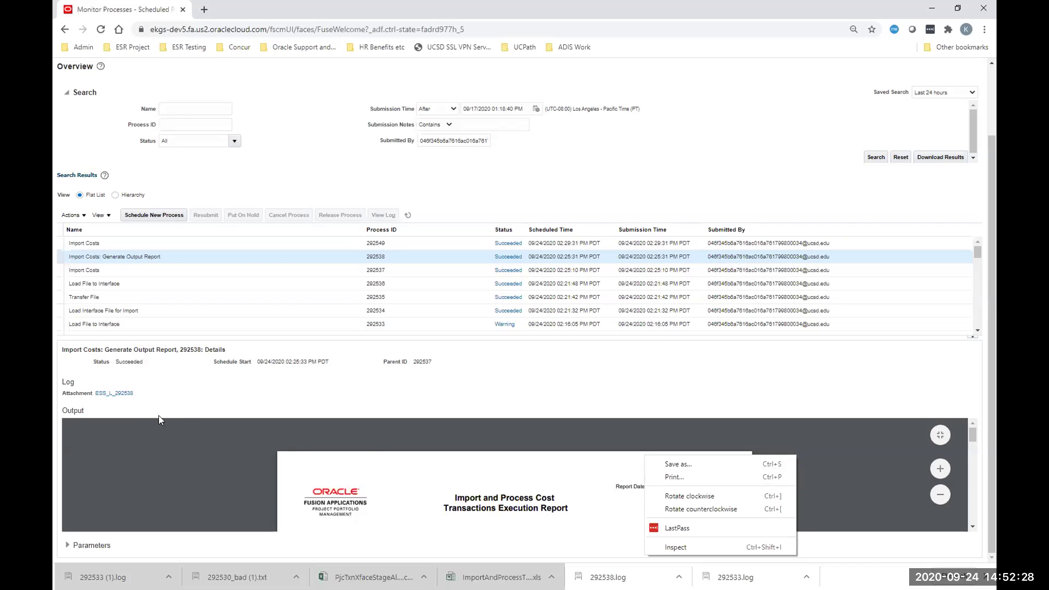
{"action": "left_click", "coordinate": [299, 462]}
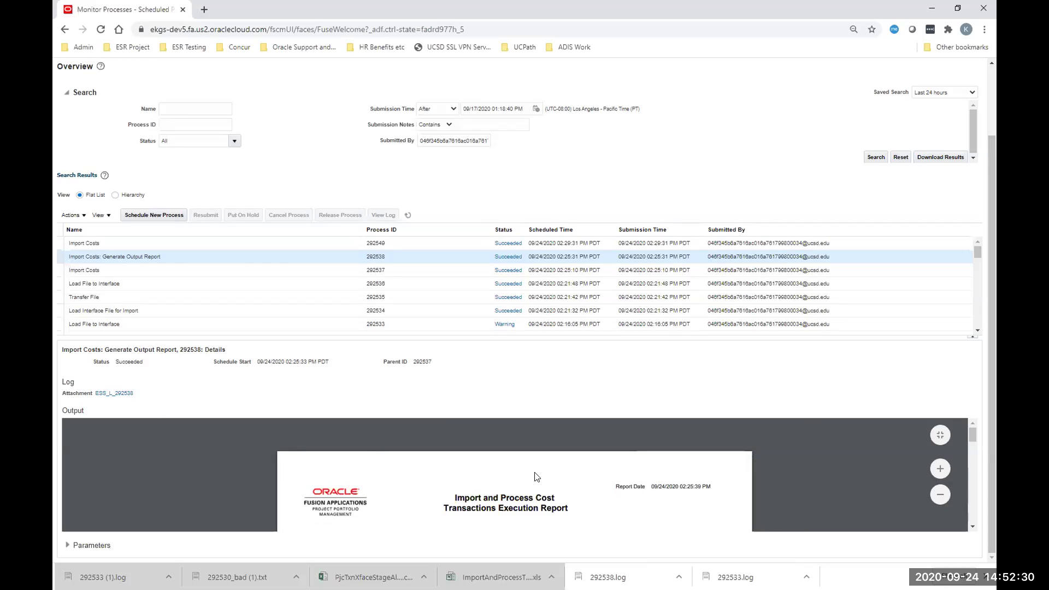
Step: Reselect process 292538, republish its output in a separate report window, and maximize that window
{"action": "left_click", "coordinate": [159, 269]}
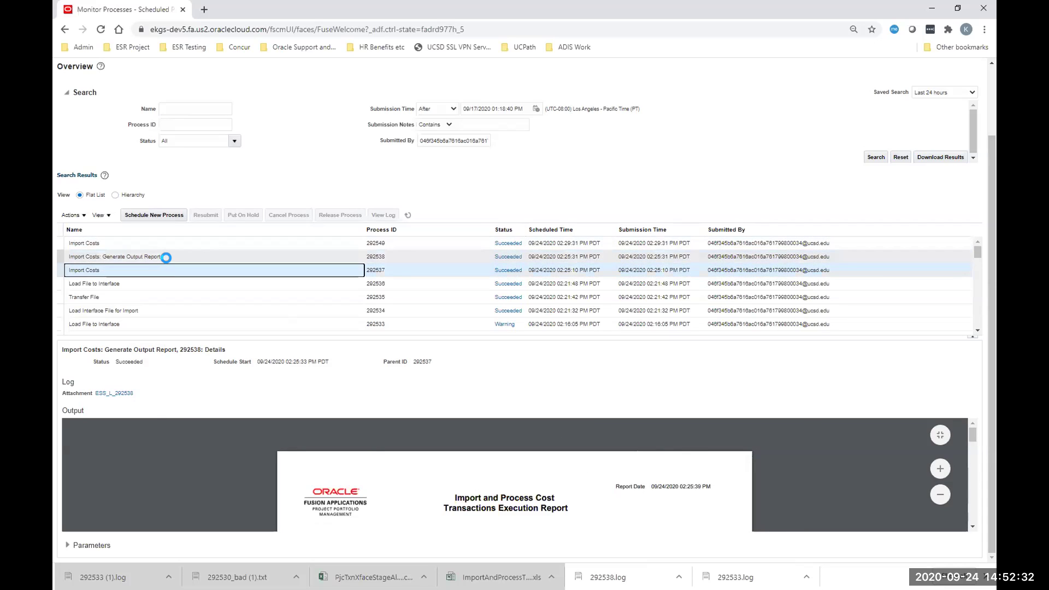
{"action": "left_click", "coordinate": [141, 338]}
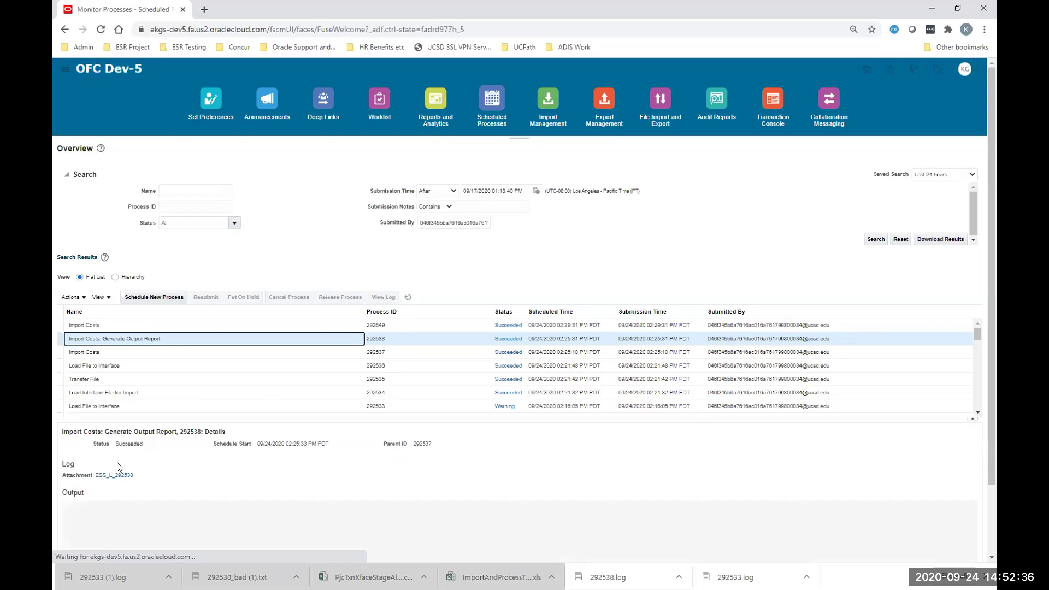
{"action": "left_click", "coordinate": [222, 535]}
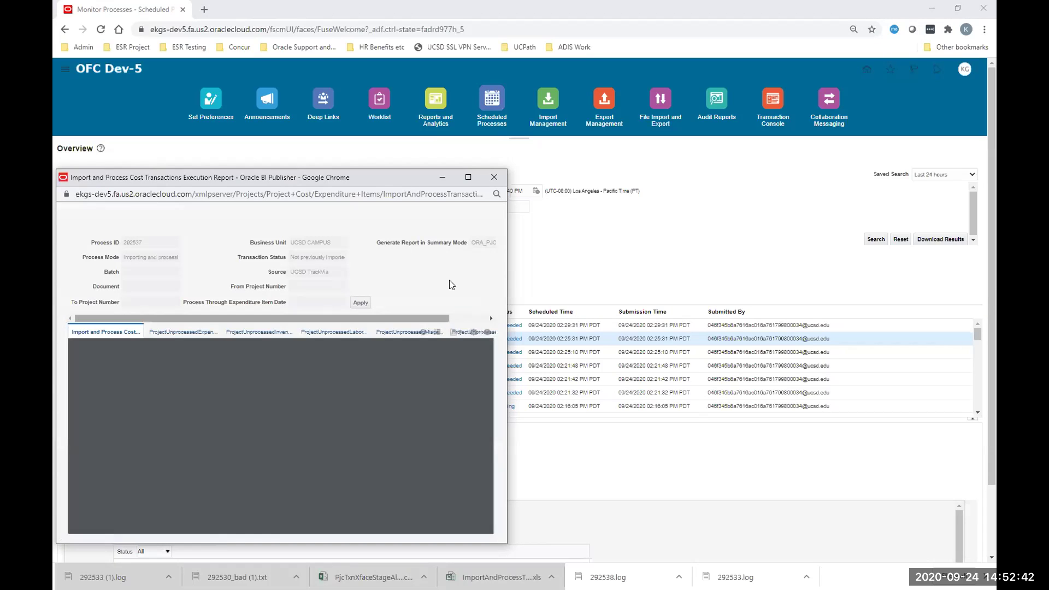
{"action": "left_click", "coordinate": [473, 178]}
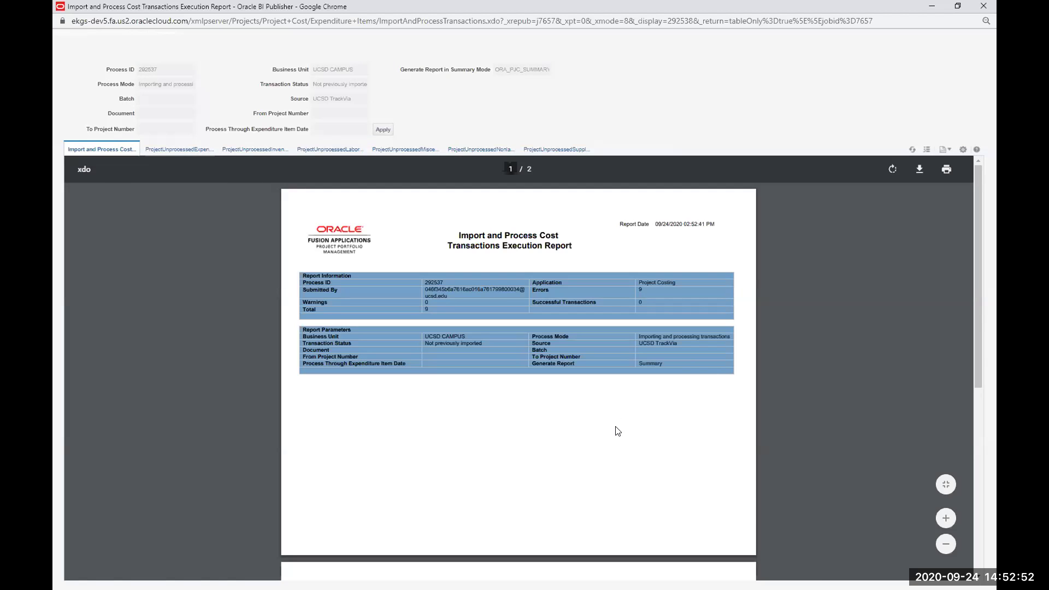
Step: Compare the report's staging validation errors with Expenditure Batch cells J5:J10 in the Excel workbook MiscCostImport_RechargeSample_ErrorTest.xlsm, and return to the report
{"action": "left_click", "coordinate": [980, 507]}
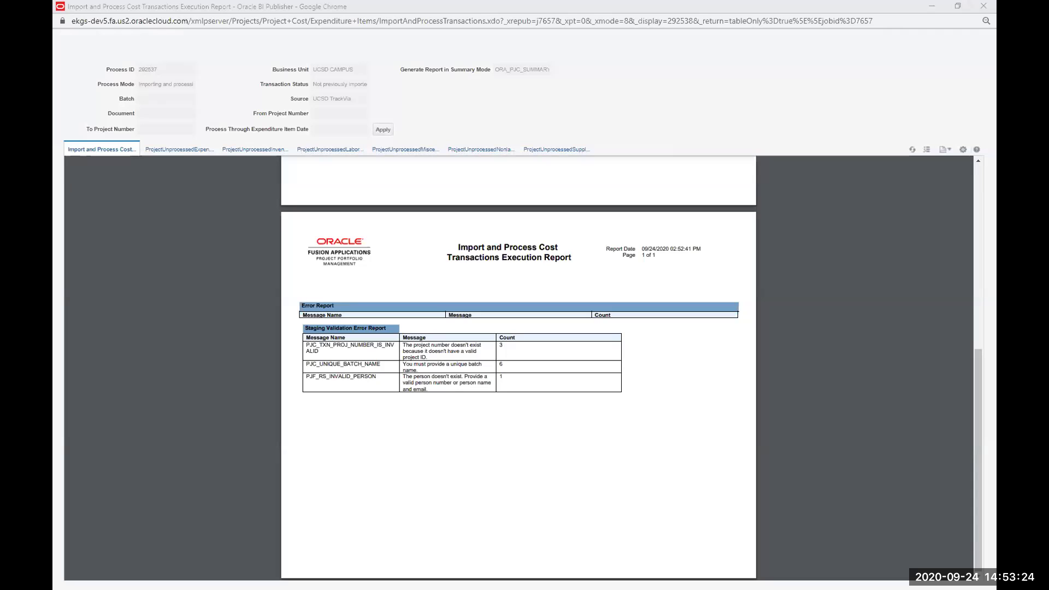
{"action": "key", "text": "alt+Tab"}
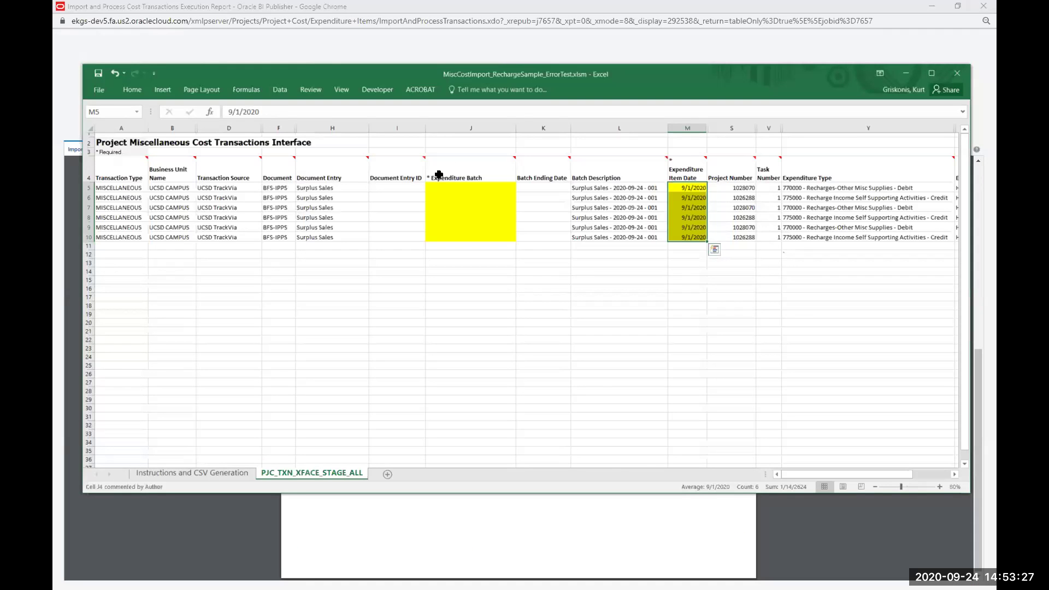
{"action": "left_click", "coordinate": [438, 177]}
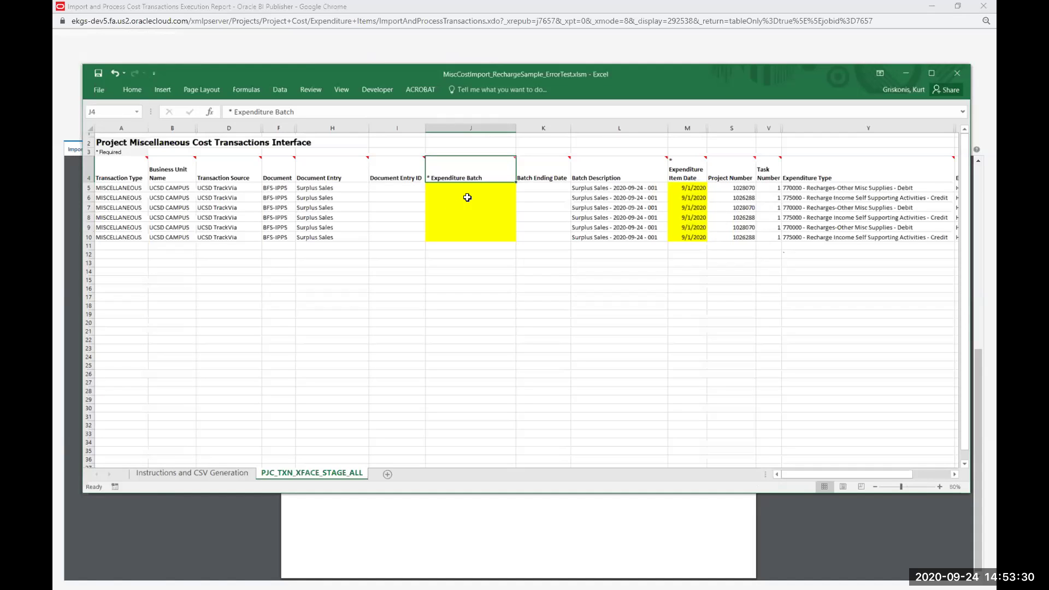
{"action": "left_click_drag", "start_coordinate": [469, 186], "coordinate": [473, 235]}
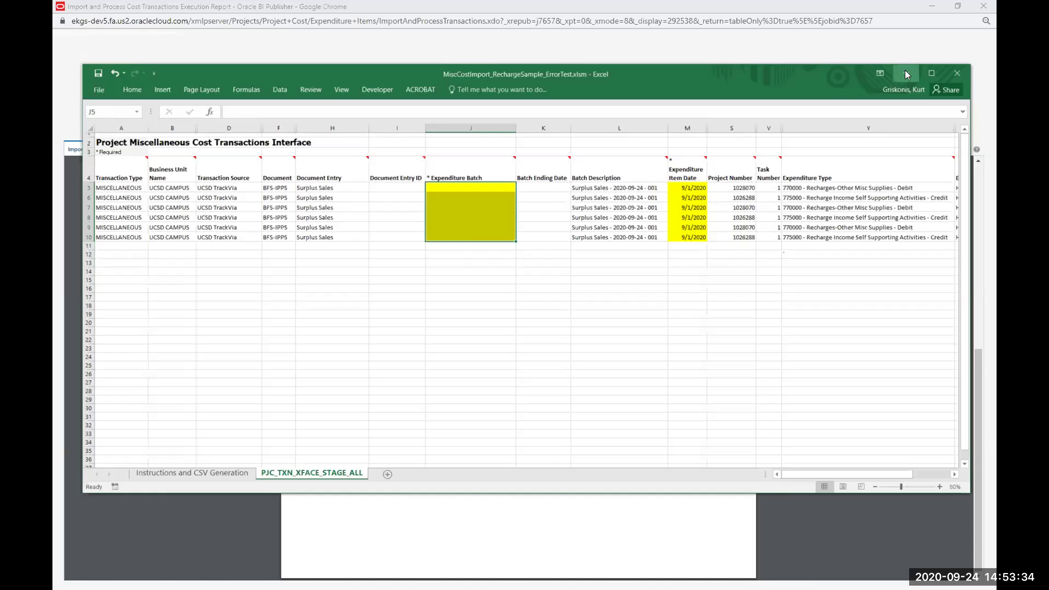
{"action": "left_click", "coordinate": [906, 72]}
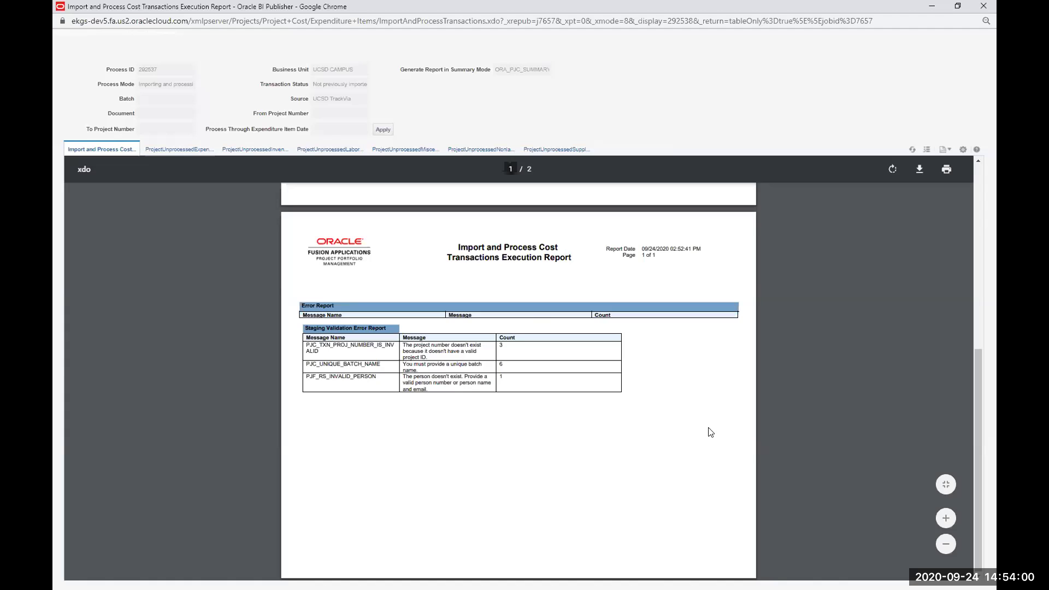
Step: Review the execution report's summary totals on page 1 against the Staging Validation Error Report on page 2
{"action": "scroll", "coordinate": [716, 412], "scroll_direction": "up", "scroll_amount": 1}
{"action": "scroll", "coordinate": [716, 413], "scroll_direction": "up", "scroll_amount": 5}
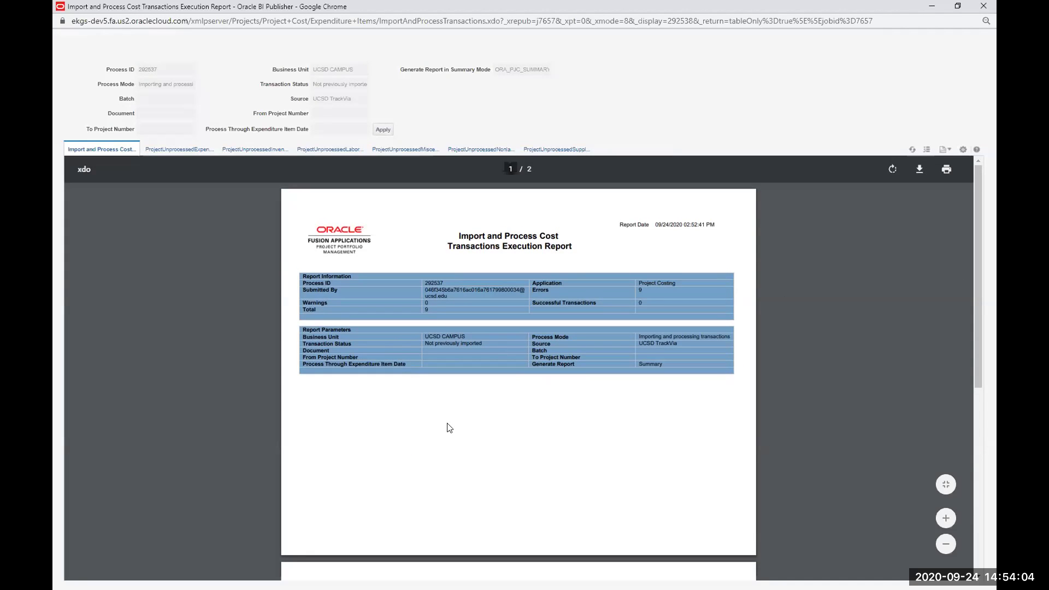
{"action": "scroll", "coordinate": [613, 395], "scroll_direction": "down", "scroll_amount": 1}
{"action": "scroll", "coordinate": [614, 395], "scroll_direction": "down", "scroll_amount": 6}
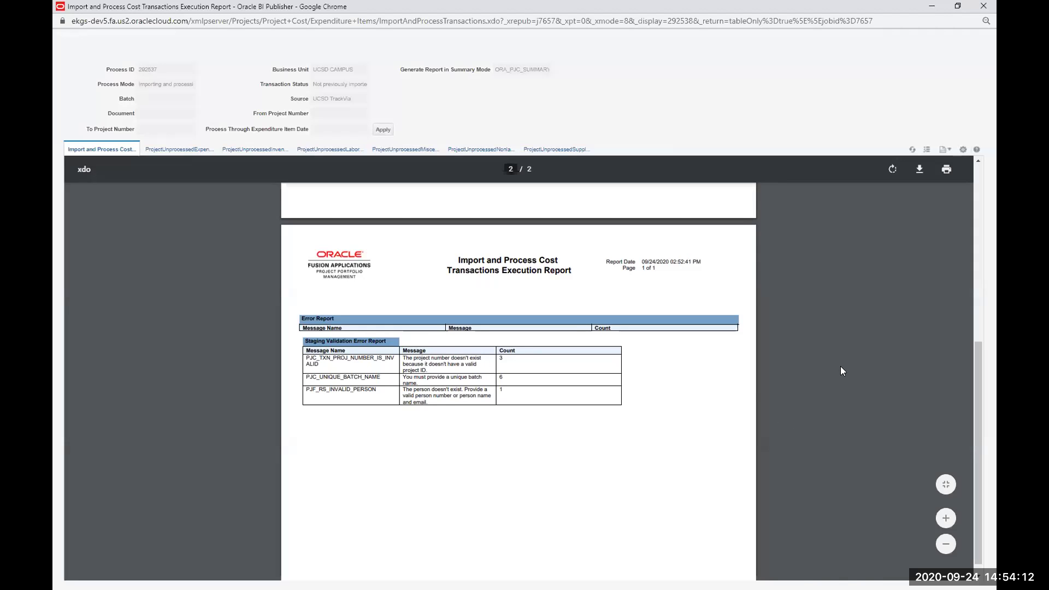
{"action": "scroll", "coordinate": [838, 370], "scroll_direction": "up", "scroll_amount": 7}
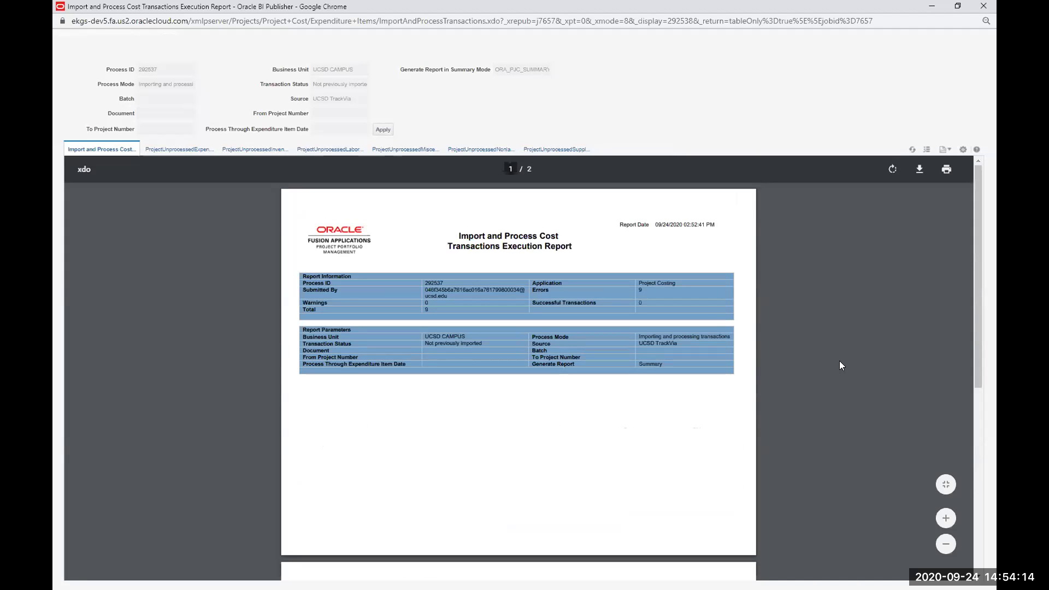
Step: Leave the report window and open process 292538's Excel output, ImportAndProcessTransactions (8).xls, from the process details
{"action": "left_click", "coordinate": [932, 6]}
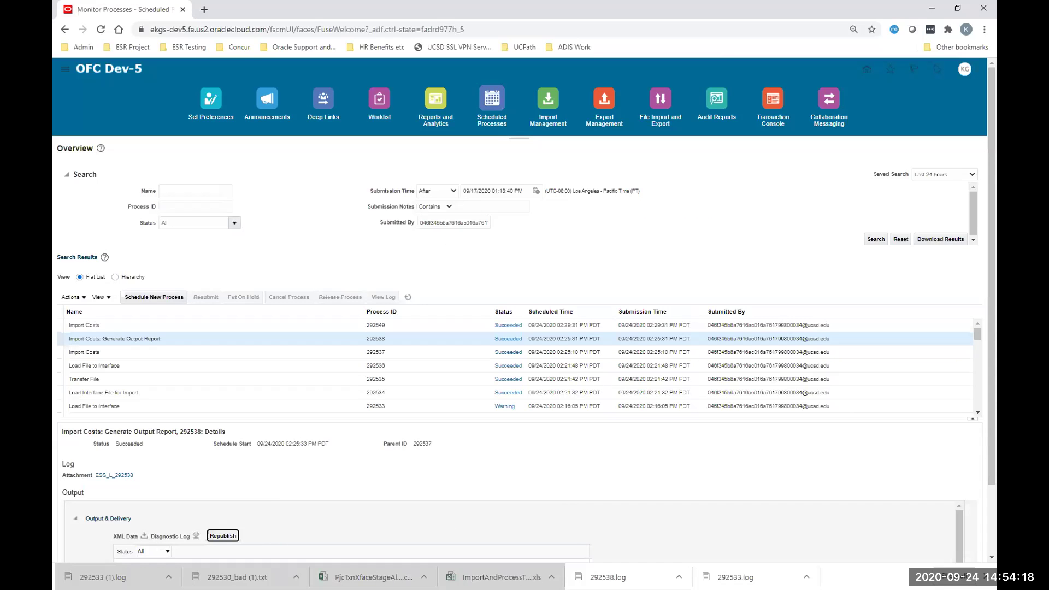
{"action": "scroll", "coordinate": [992, 328], "scroll_direction": "down", "scroll_amount": 2}
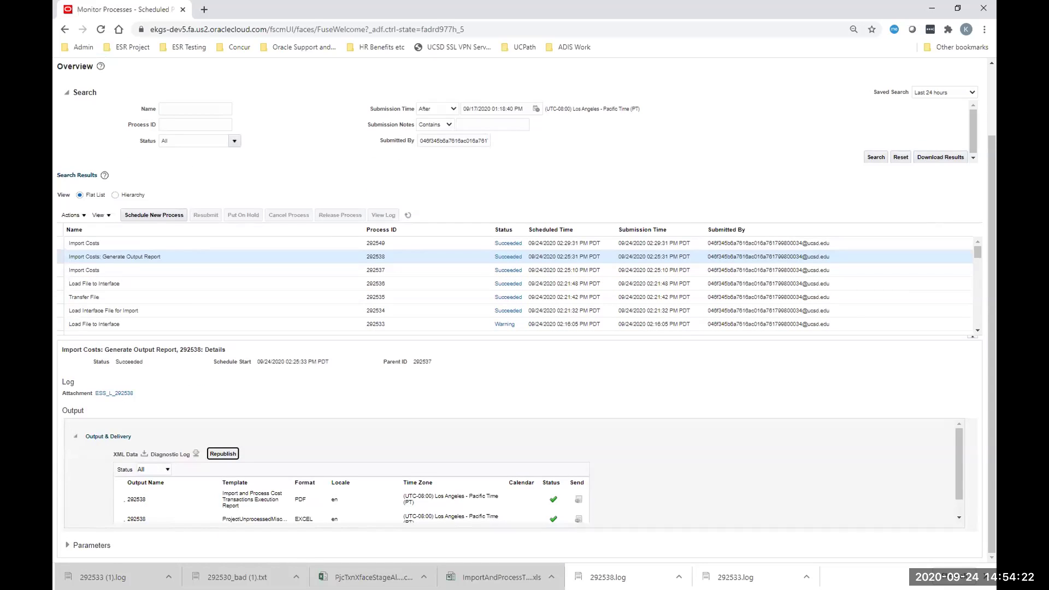
{"action": "left_click", "coordinate": [140, 519]}
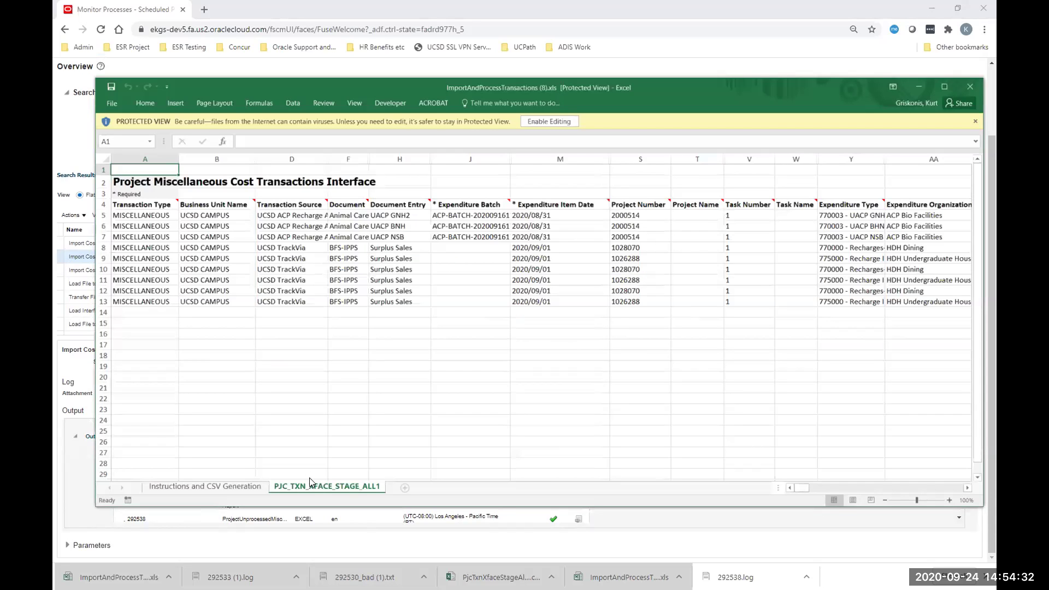
{"action": "left_click", "coordinate": [377, 419]}
{"action": "left_click", "coordinate": [473, 358]}
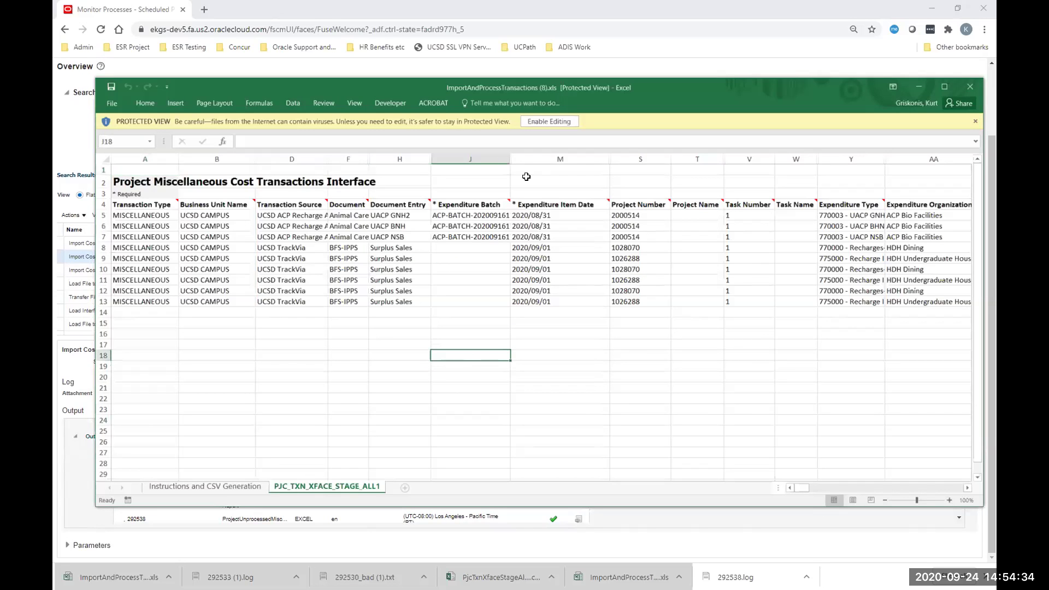
{"action": "left_click", "coordinate": [109, 577]}
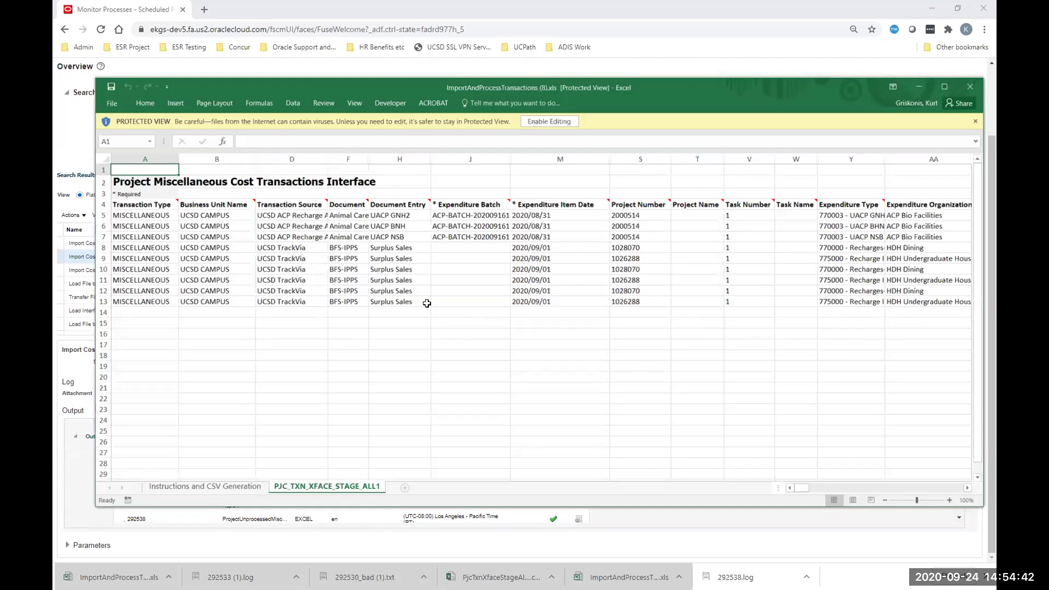
Step: Widen the Error Message column DA on PJC_TXN_XFACE_STAGE_ALL1 to fit its text and select cells DA5:DA13
{"action": "left_click_drag", "start_coordinate": [804, 484], "coordinate": [859, 487]}
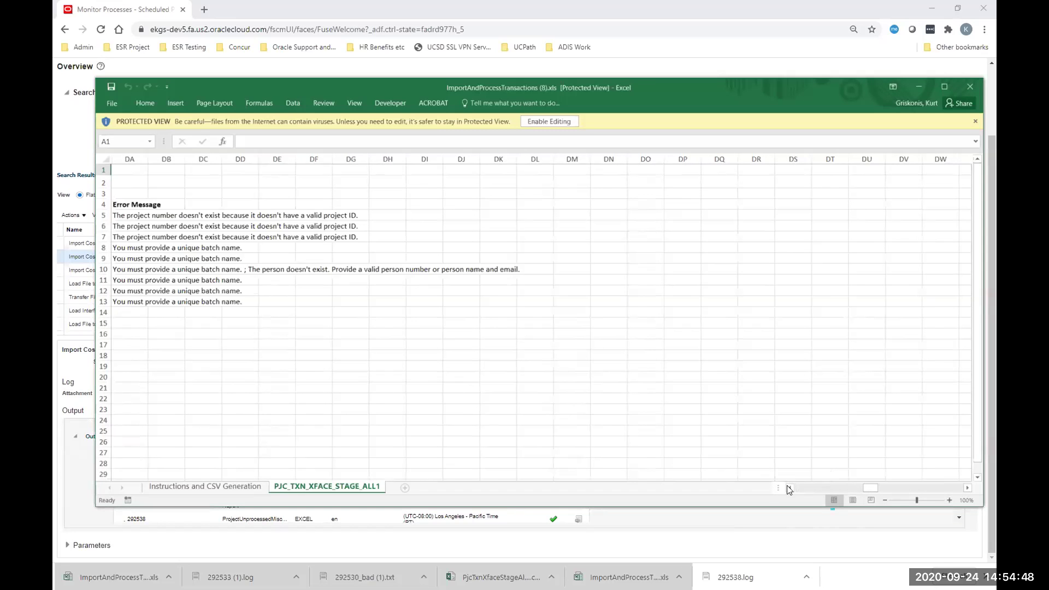
{"action": "left_click_drag", "start_coordinate": [791, 489], "coordinate": [790, 489]}
{"action": "left_click", "coordinate": [766, 441]}
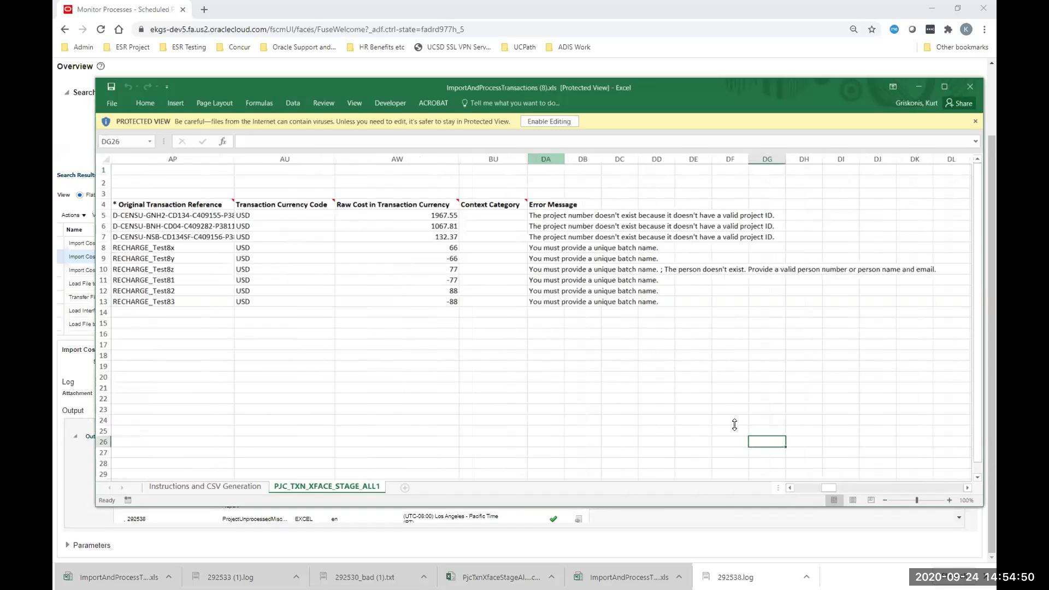
{"action": "left_click_drag", "start_coordinate": [565, 159], "coordinate": [936, 200]}
{"action": "left_click", "coordinate": [565, 215]}
{"action": "left_click_drag", "start_coordinate": [565, 216], "coordinate": [556, 304]}
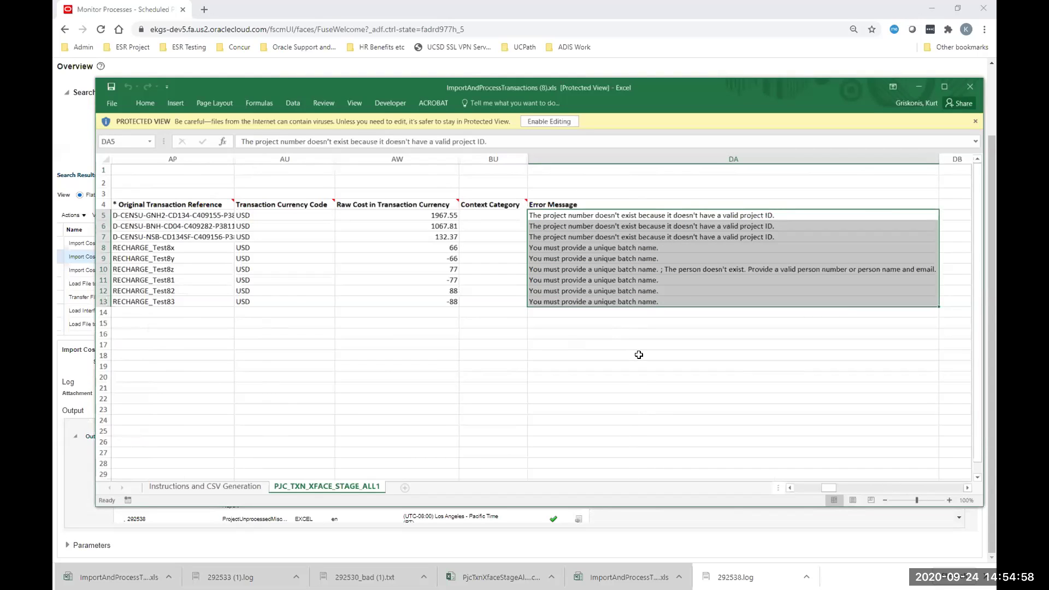
Step: Review the error messages in DA5:DA7 and DA8:DA13 separately, and reselect the whole range DA5:DA13
{"action": "left_click", "coordinate": [572, 216]}
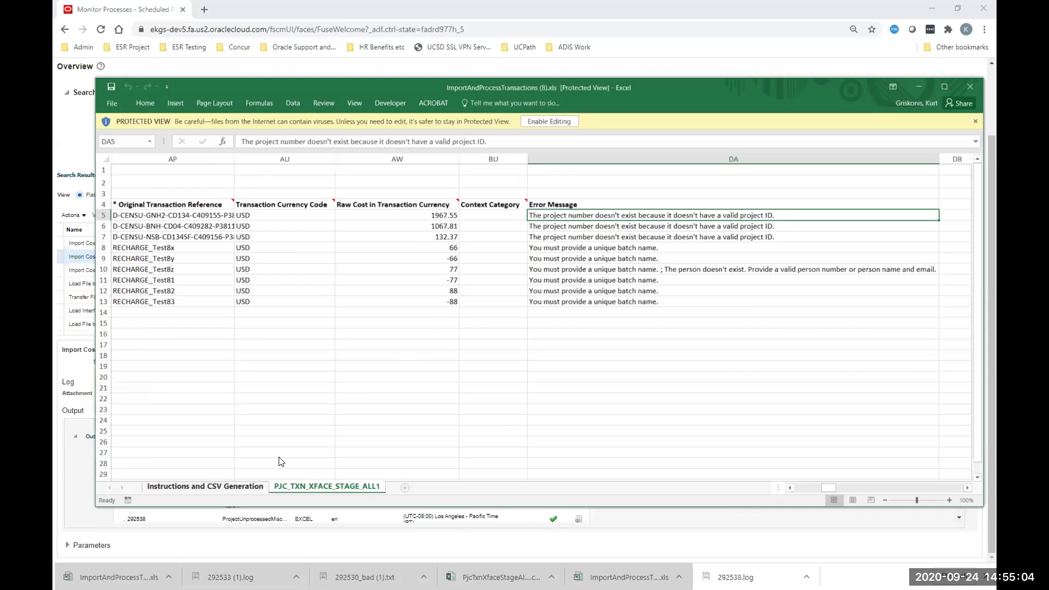
{"action": "left_click", "coordinate": [619, 344]}
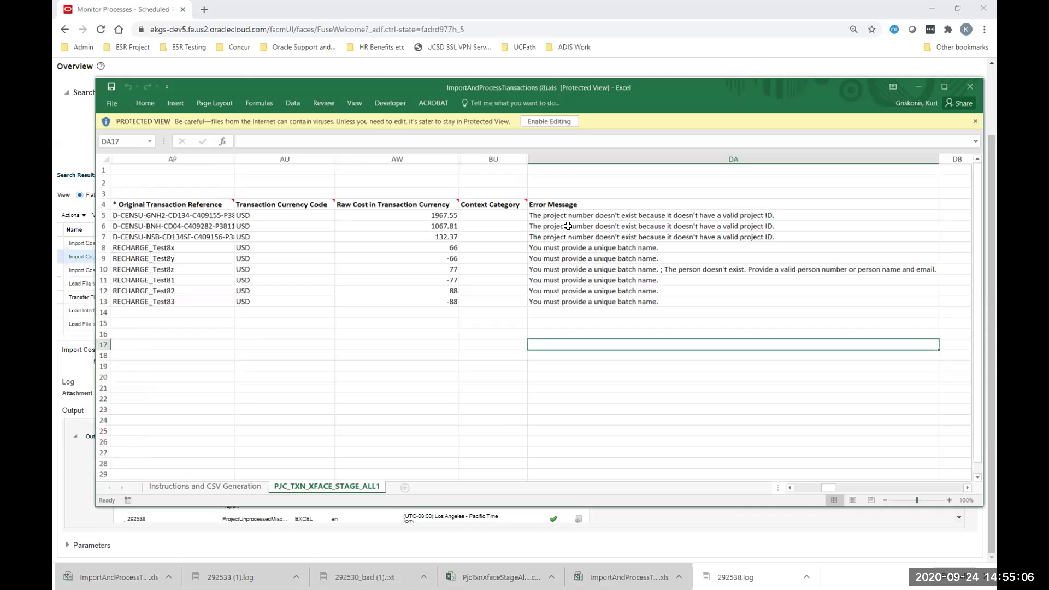
{"action": "left_click", "coordinate": [574, 217]}
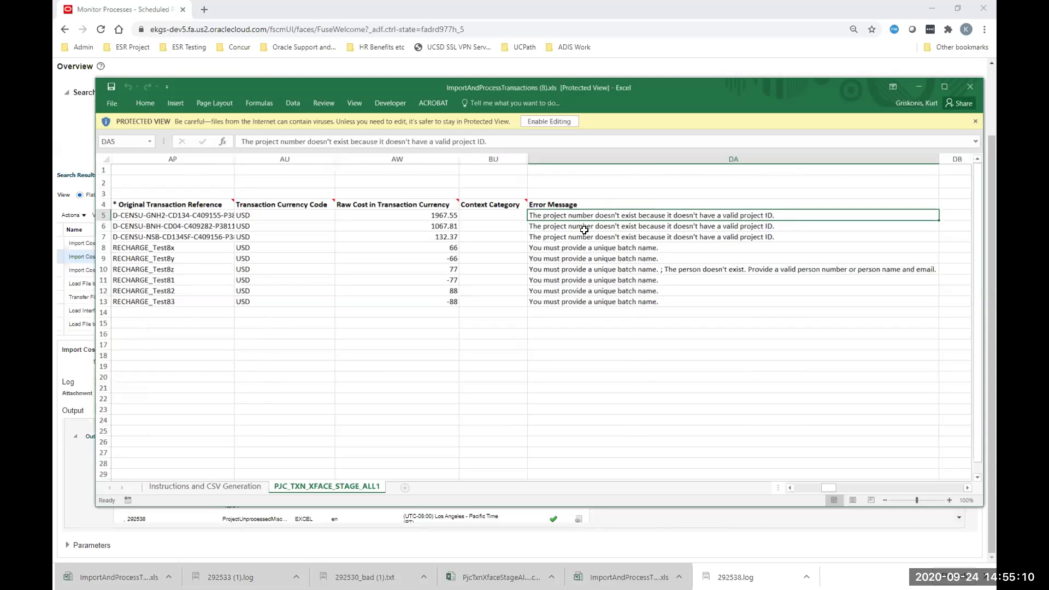
{"action": "left_click", "coordinate": [583, 235], "text": "shift"}
{"action": "left_click", "coordinate": [590, 249]}
{"action": "left_click_drag", "start_coordinate": [589, 249], "coordinate": [582, 302]}
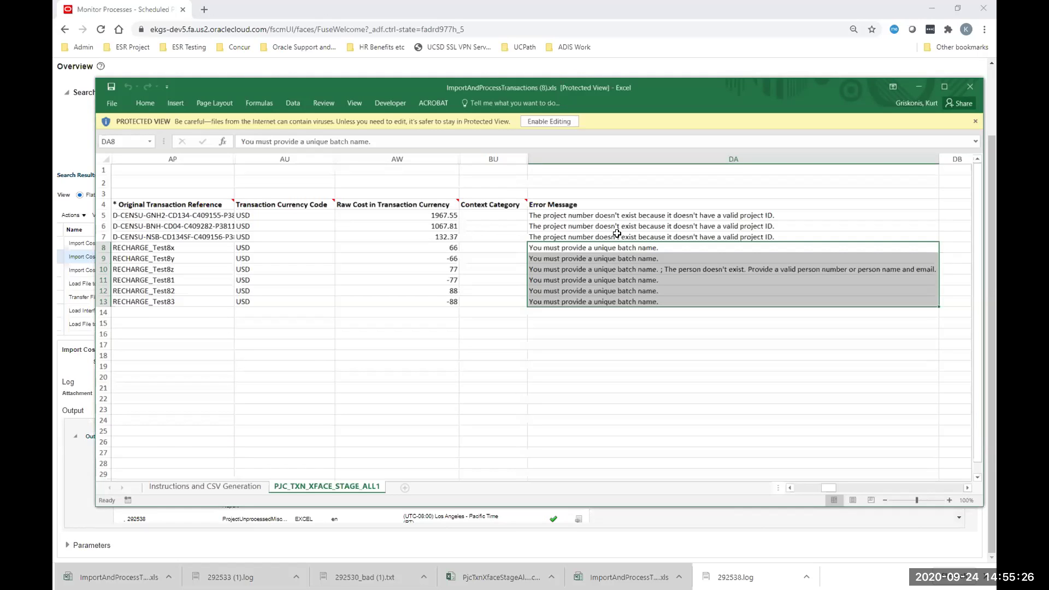
{"action": "left_click_drag", "start_coordinate": [594, 219], "coordinate": [591, 302]}
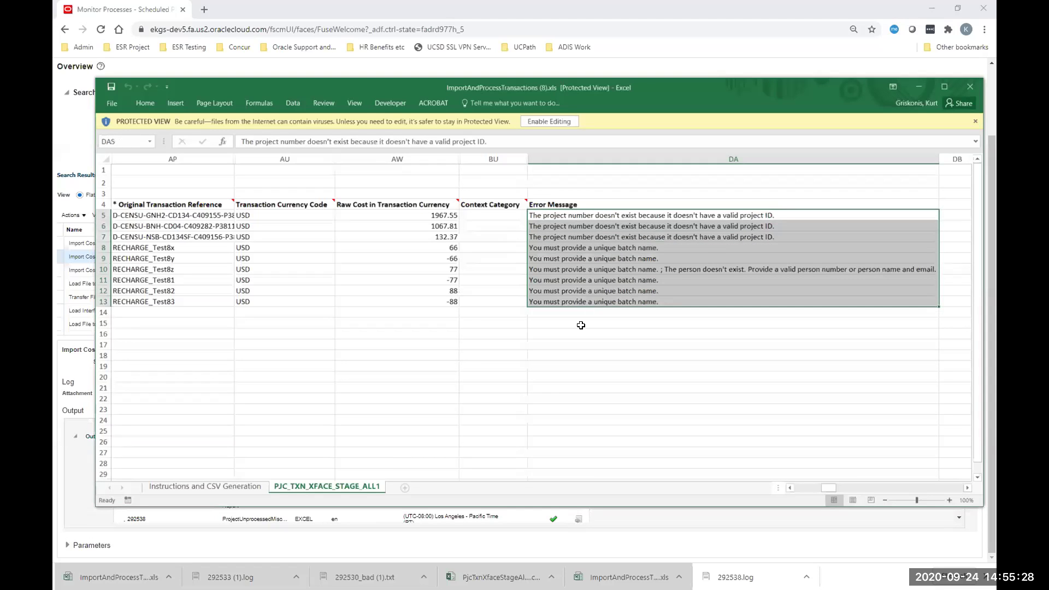
Step: Check the Project Number values in cells S5:S7 against the project number error messages
{"action": "left_click_drag", "start_coordinate": [667, 87], "coordinate": [742, 133]}
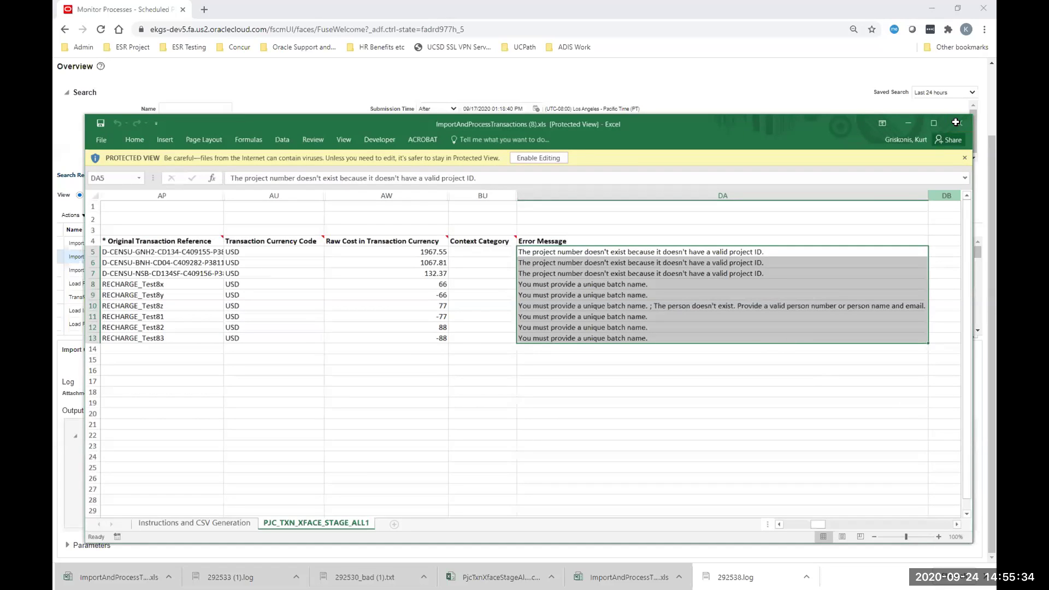
{"action": "left_click", "coordinate": [788, 523]}
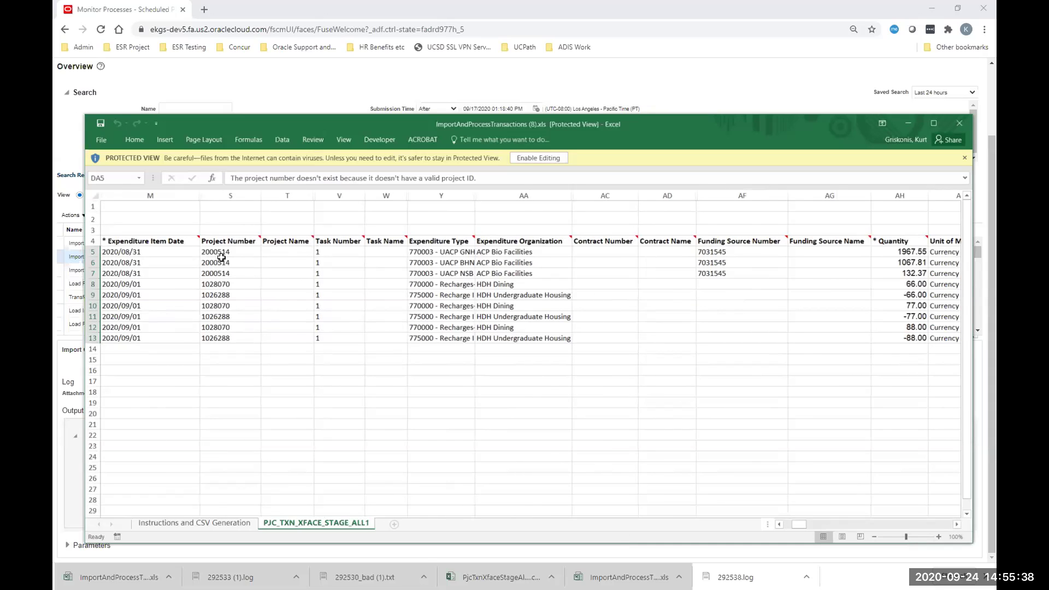
{"action": "left_click_drag", "start_coordinate": [222, 251], "coordinate": [215, 275]}
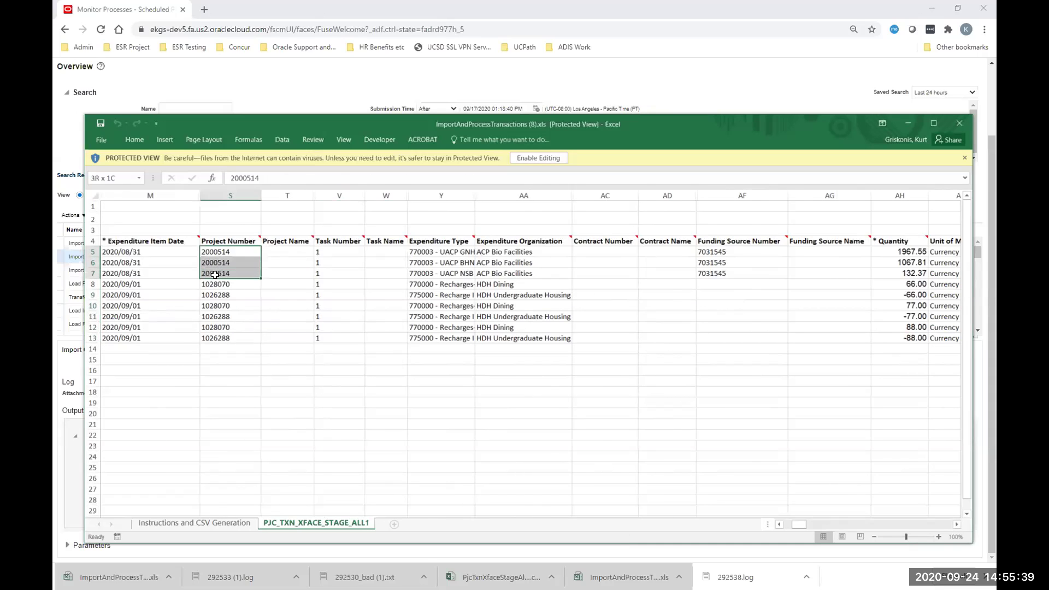
{"action": "key", "text": "ctrl+Down"}
{"action": "left_click", "coordinate": [238, 254]}
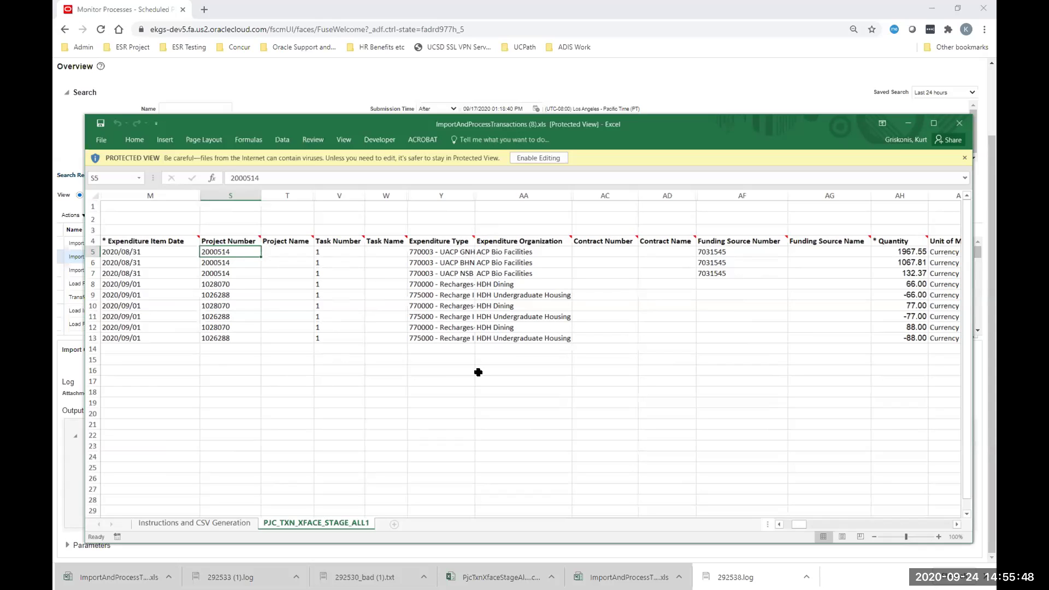
Step: Check Expenditure Batch cells J8:J13 against the unique batch name error messages
{"action": "left_click", "coordinate": [788, 524]}
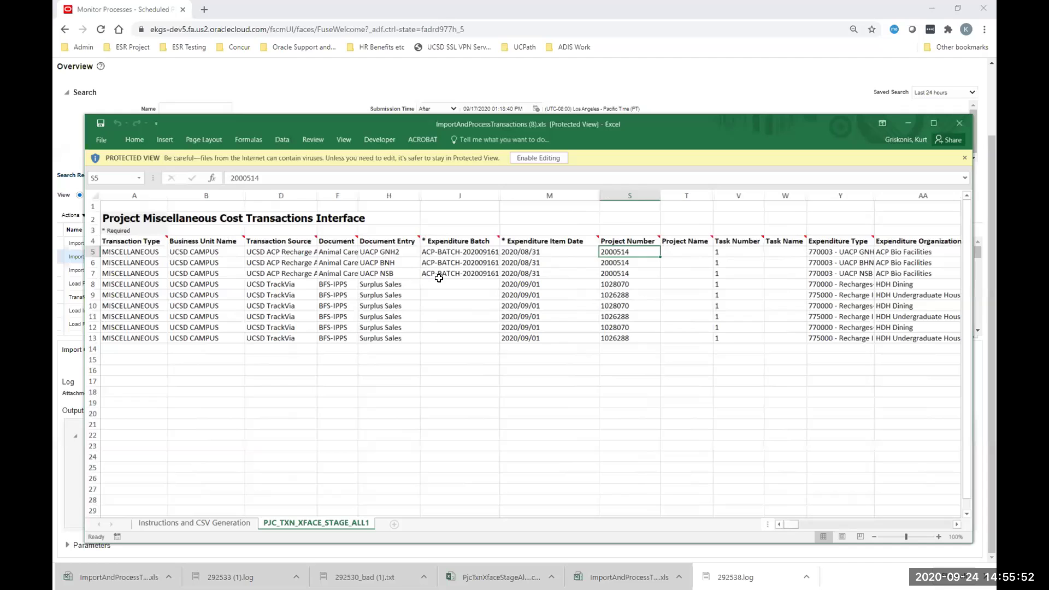
{"action": "left_click_drag", "start_coordinate": [447, 283], "coordinate": [444, 334]}
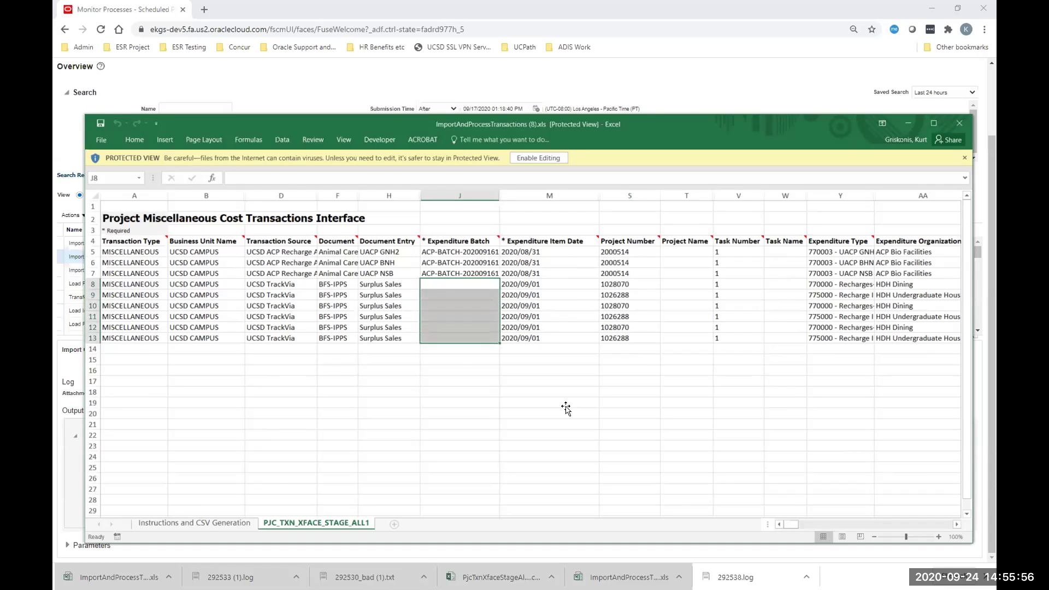
{"action": "left_click", "coordinate": [563, 404]}
{"action": "left_click", "coordinate": [793, 389]}
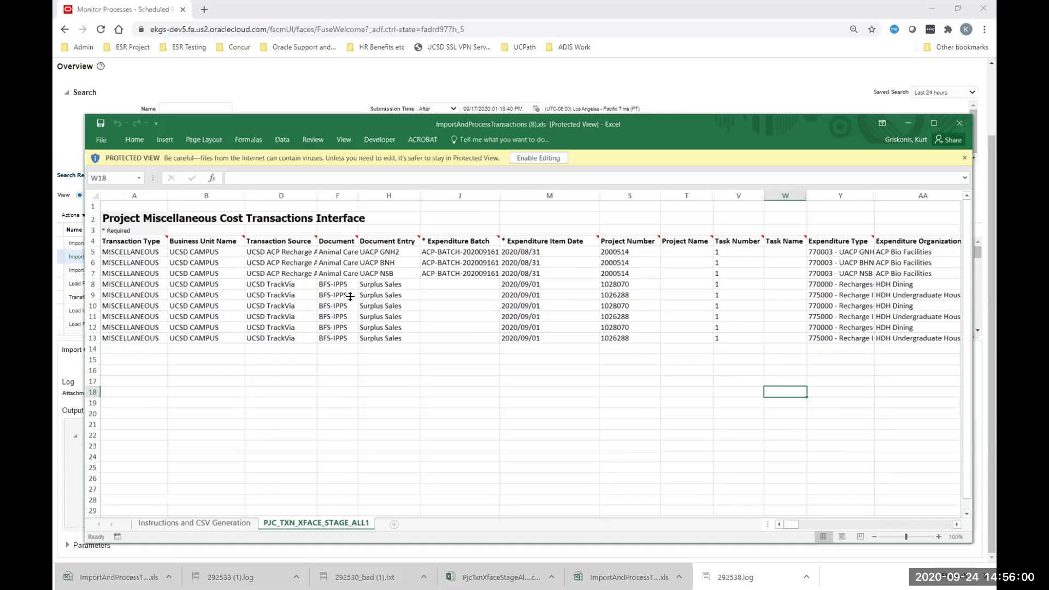
Step: Highlight the UCSD TrackVia transactions in rows 8 to 13, followed by the ACP Recharge transactions in rows 5 to 7
{"action": "left_click", "coordinate": [85, 283]}
{"action": "left_click_drag", "start_coordinate": [85, 283], "coordinate": [90, 339]}
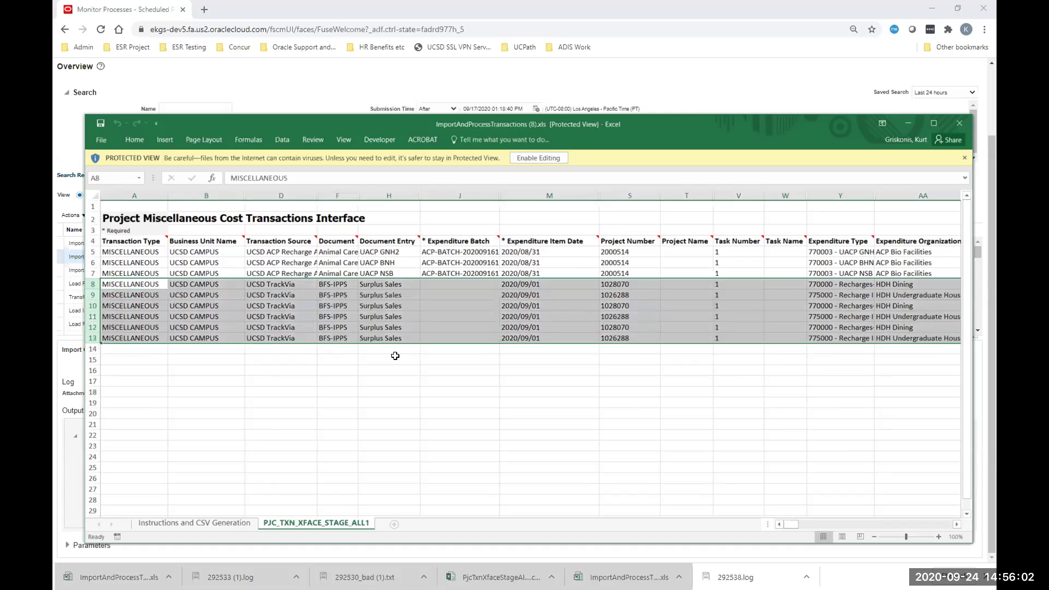
{"action": "left_click", "coordinate": [377, 262]}
{"action": "left_click_drag", "start_coordinate": [92, 255], "coordinate": [91, 274]}
Step: Enable editing and active content in ImportAndProcessTransactions (8).xls, and slightly widen the Expenditure Item Date column
{"action": "left_click", "coordinate": [541, 158]}
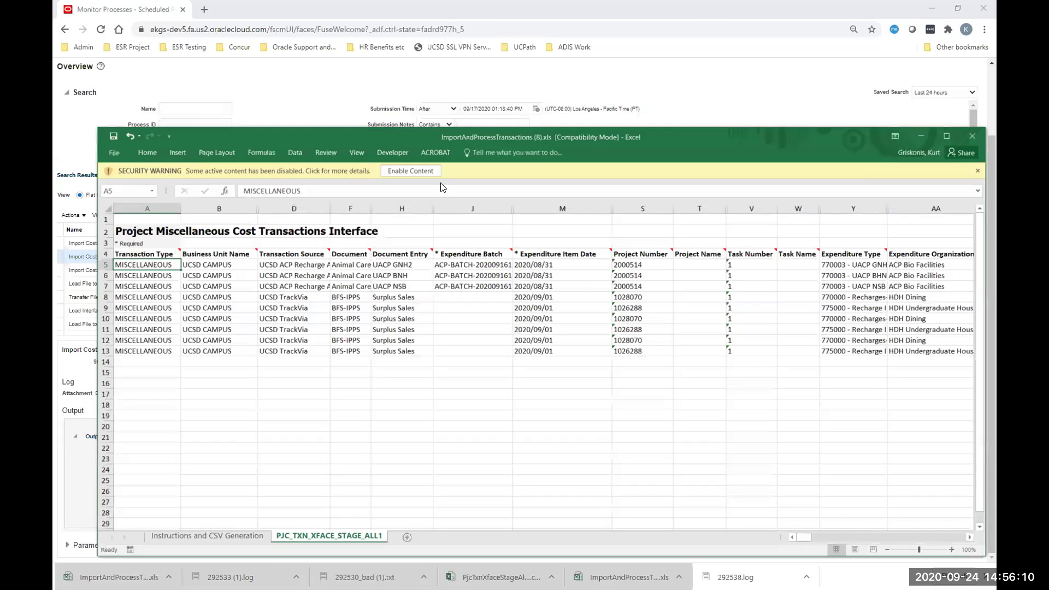
{"action": "left_click", "coordinate": [396, 169]}
{"action": "left_click", "coordinate": [772, 419]}
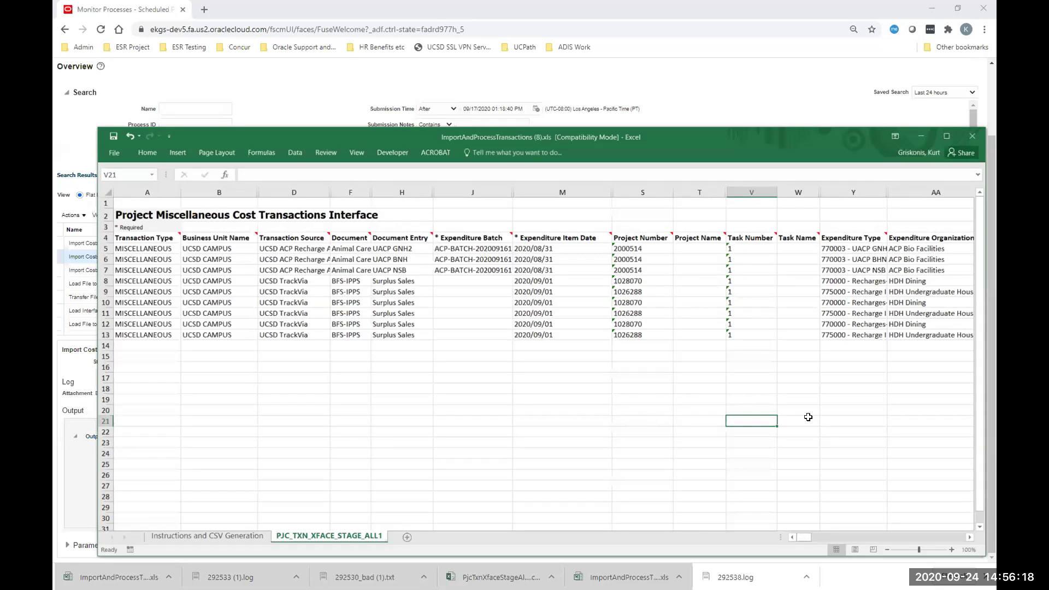
{"action": "left_click_drag", "start_coordinate": [831, 135], "coordinate": [807, 113]}
{"action": "left_click", "coordinate": [558, 376]}
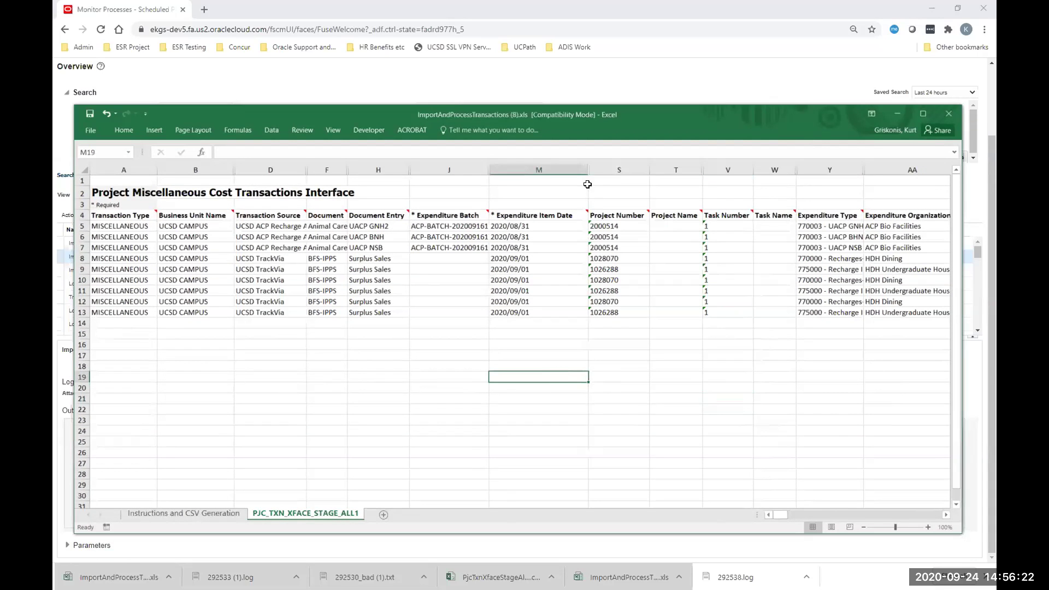
{"action": "left_click_drag", "start_coordinate": [586, 169], "coordinate": [594, 168]}
{"action": "left_click", "coordinate": [694, 355]}
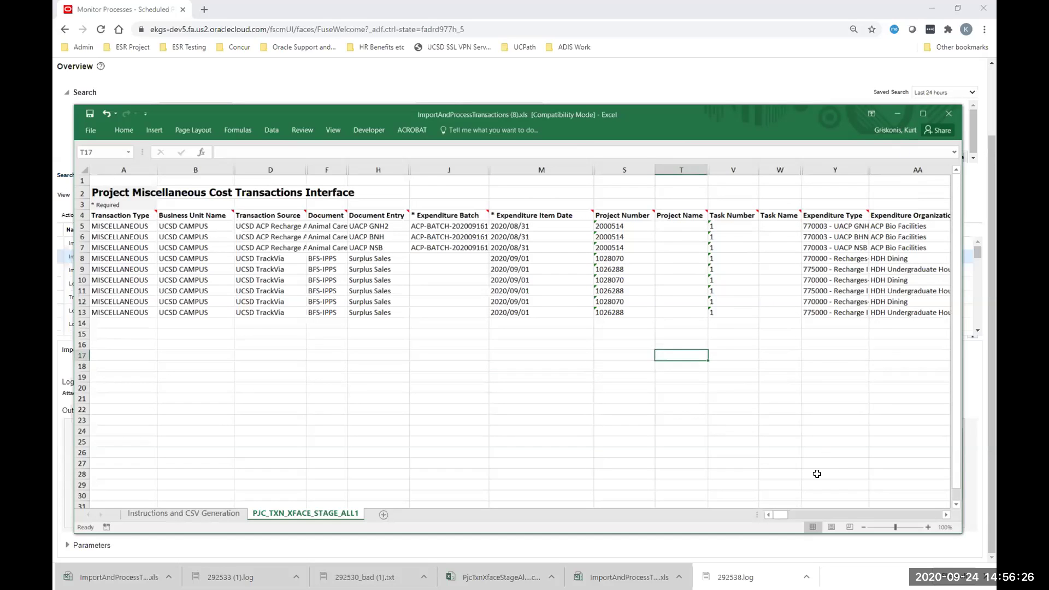
Step: Minimize the workbook, return to the OFC Dev-5 home page, and open the Costs work area under Projects
{"action": "left_click", "coordinate": [897, 114]}
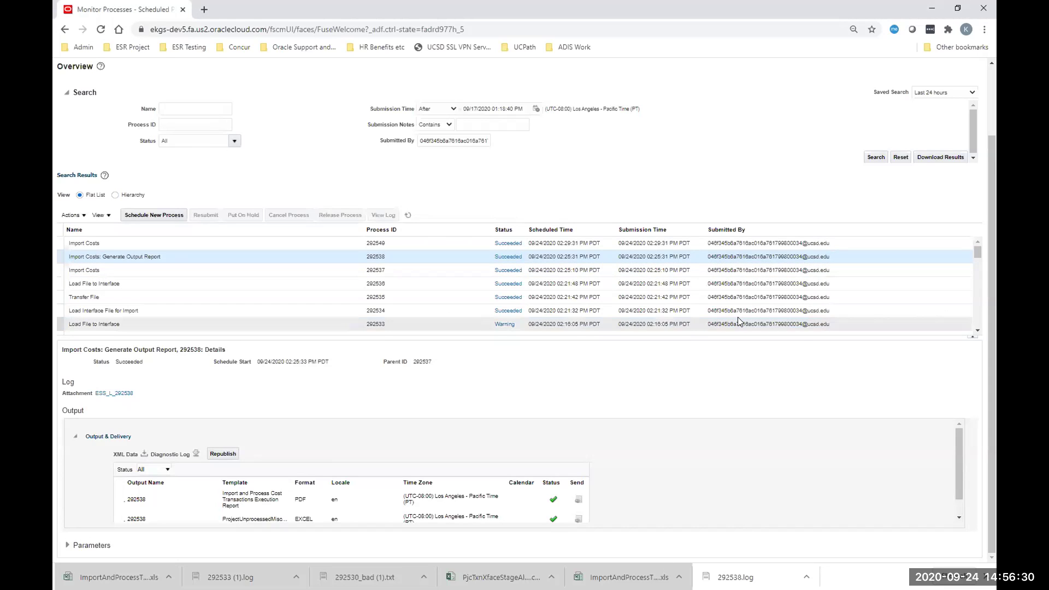
{"action": "scroll", "coordinate": [634, 235], "scroll_direction": "up", "scroll_amount": 2}
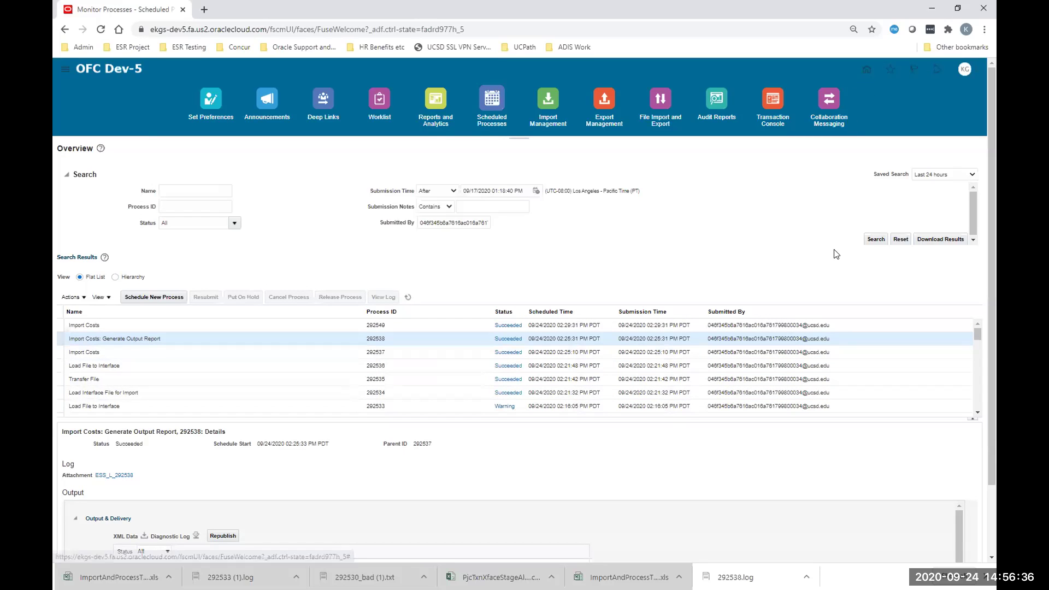
{"action": "left_click", "coordinate": [859, 73]}
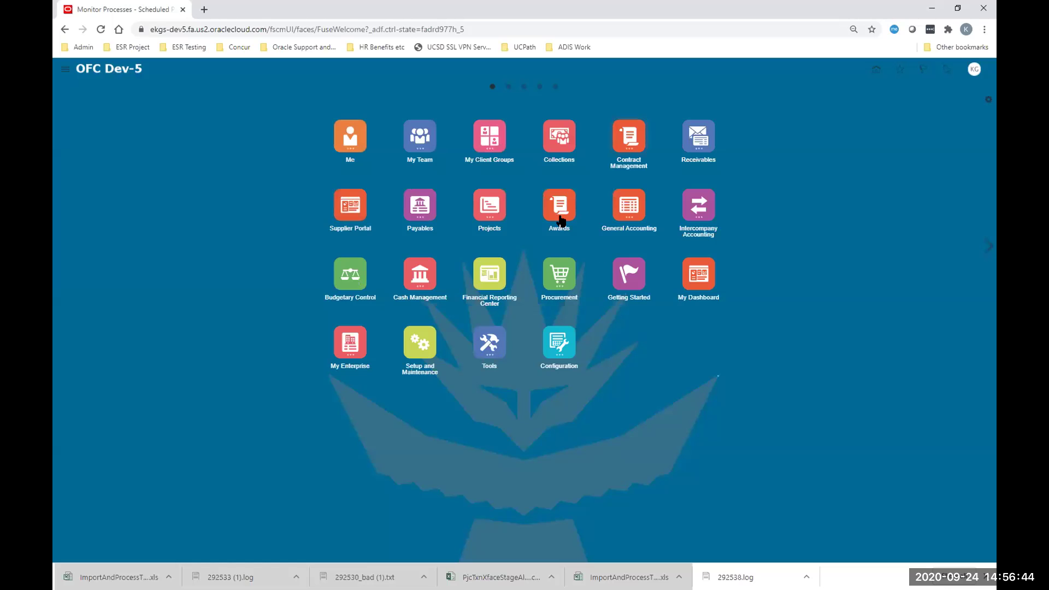
{"action": "left_click", "coordinate": [629, 206]}
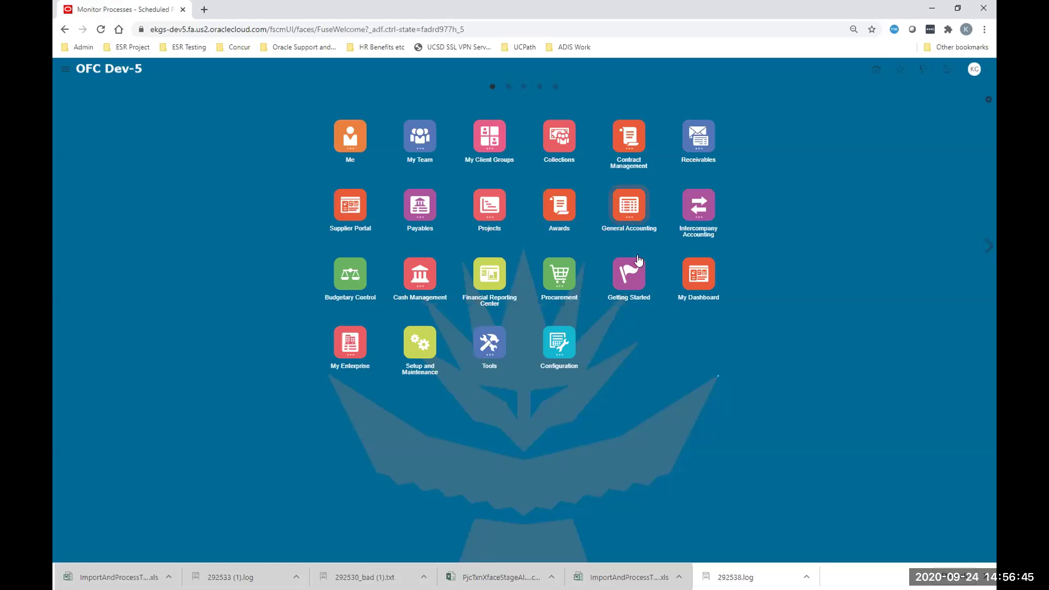
{"action": "left_click", "coordinate": [489, 206]}
{"action": "left_click", "coordinate": [563, 268]}
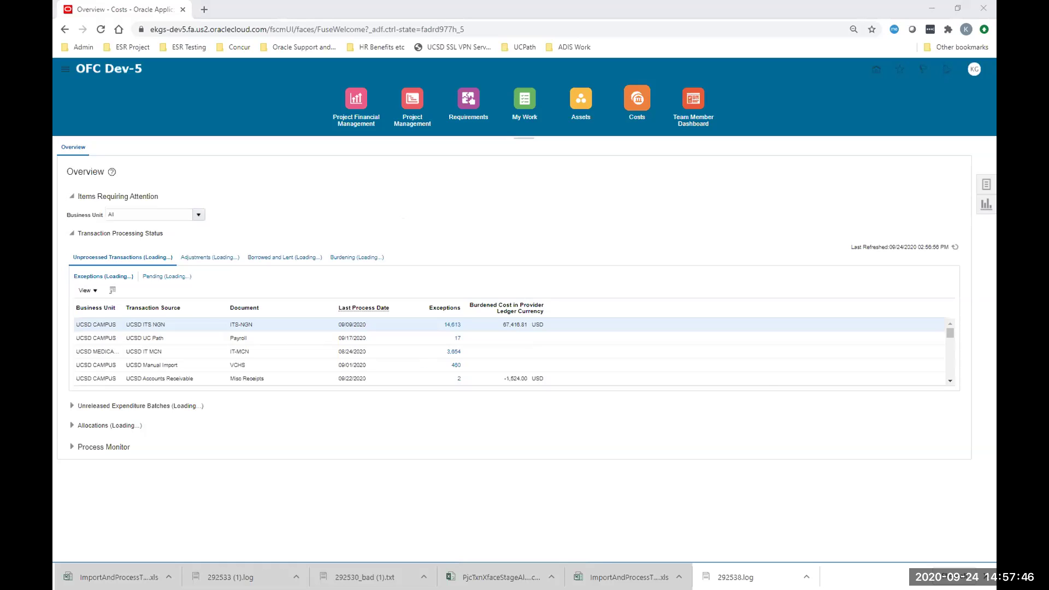
Step: Switch to the PowerPoint deck MCI file generation_Final.pptx and go through slides 25 to 28 on common errors, examples, and upload verification
{"action": "key", "text": "alt+Tab"}
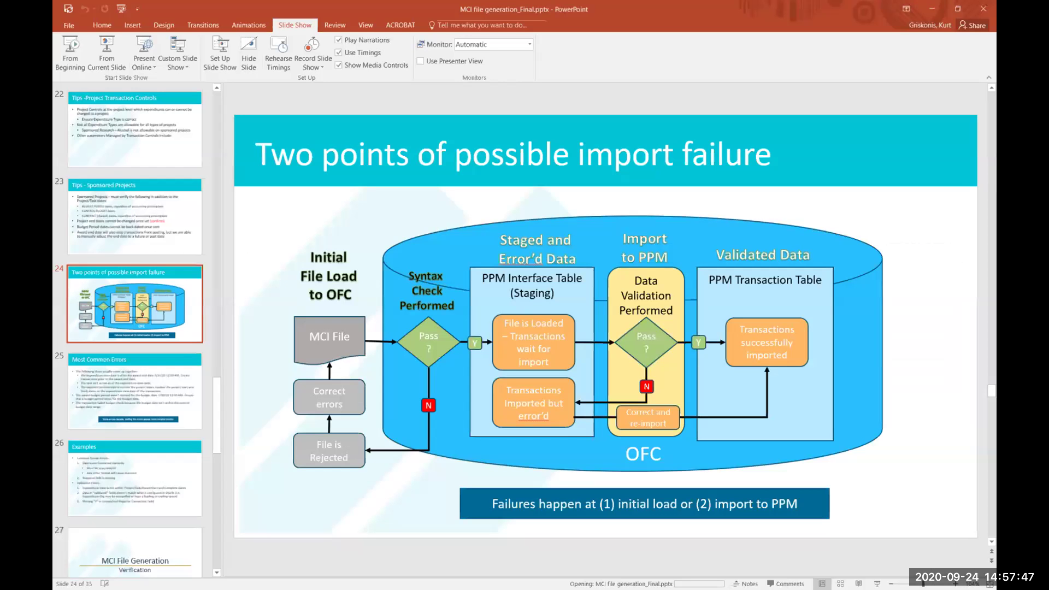
{"action": "left_click", "coordinate": [149, 401]}
{"action": "left_click", "coordinate": [133, 473]}
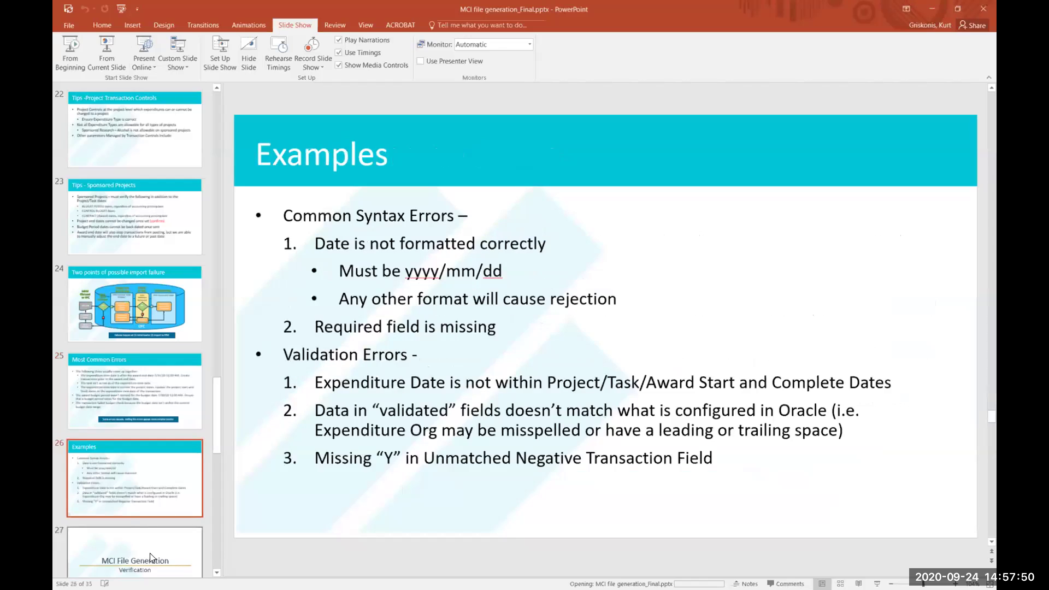
{"action": "left_click", "coordinate": [149, 553]}
{"action": "left_click", "coordinate": [142, 424]}
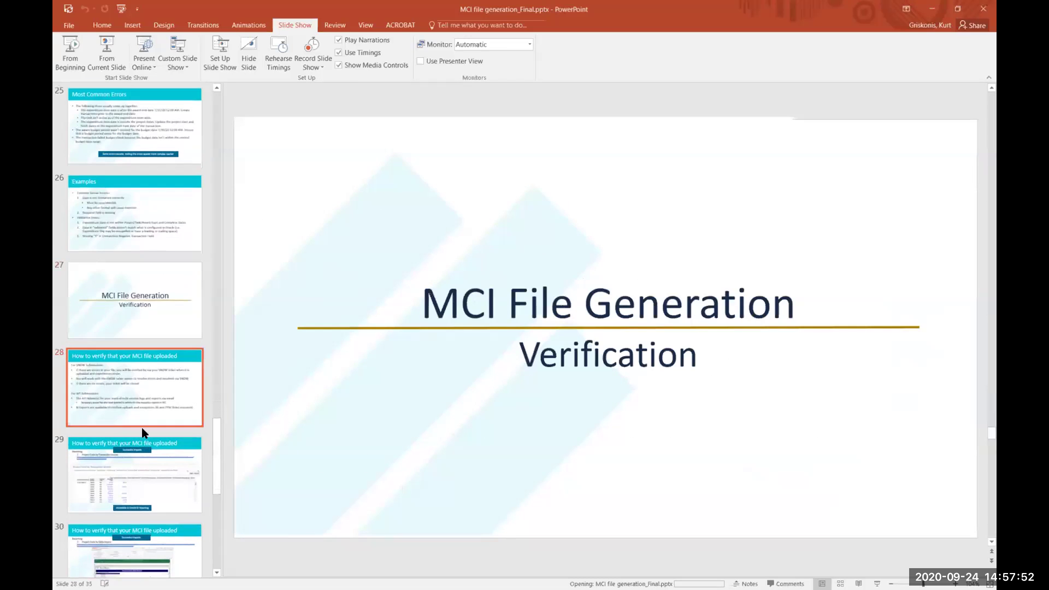
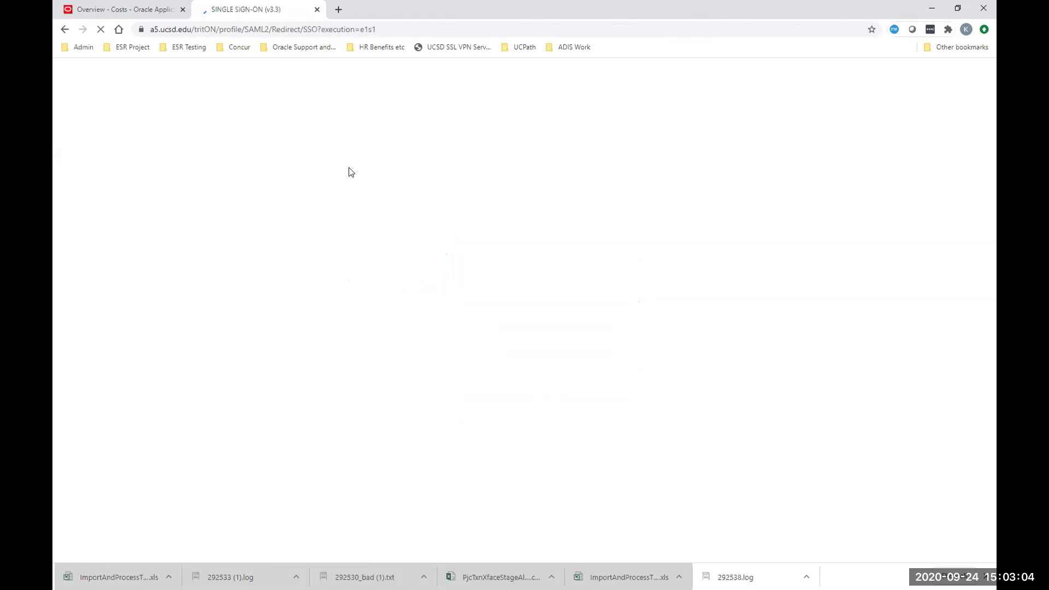
Step: Continue through single sign-on to the UCSD Oracle Financials home page in the browser's second tab
{"action": "left_click", "coordinate": [368, 279]}
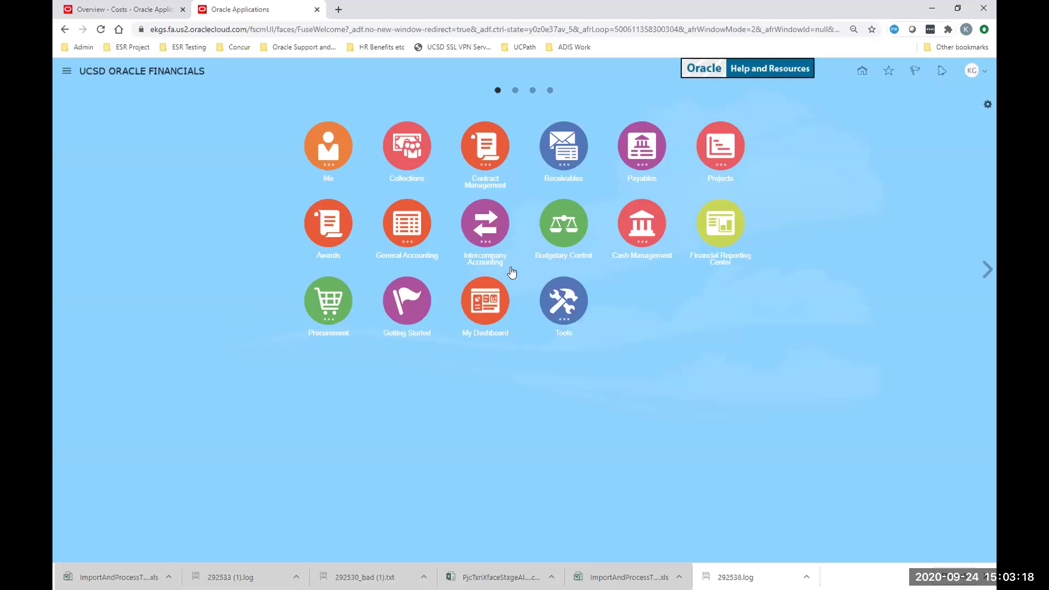
Step: Load the Project Costs Data Report from its Oracle BI link in the current browser tab
{"action": "left_click", "coordinate": [558, 302]}
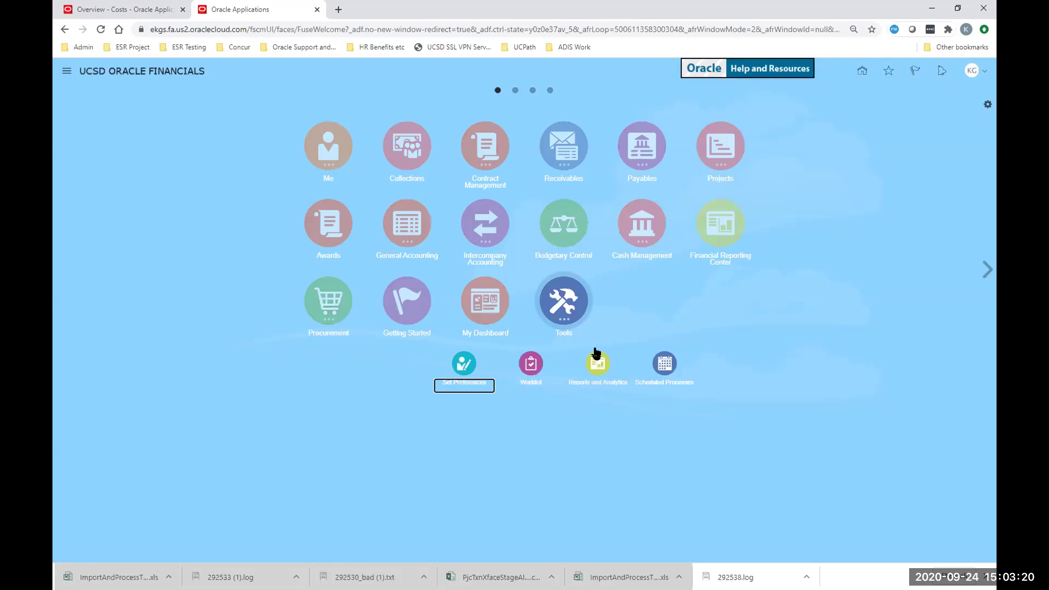
{"action": "left_click", "coordinate": [388, 24]}
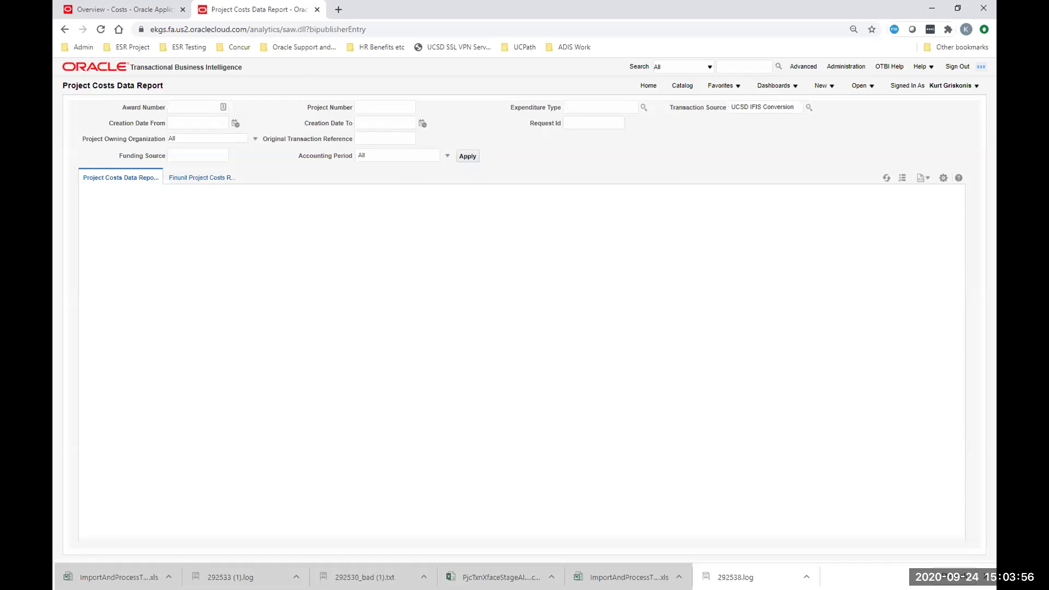
Step: Switch to the PowerPoint deck, present slide 30 on Project Costs by Data Source full screen, and return to the report in the browser
{"action": "key", "text": "alt+Tab"}
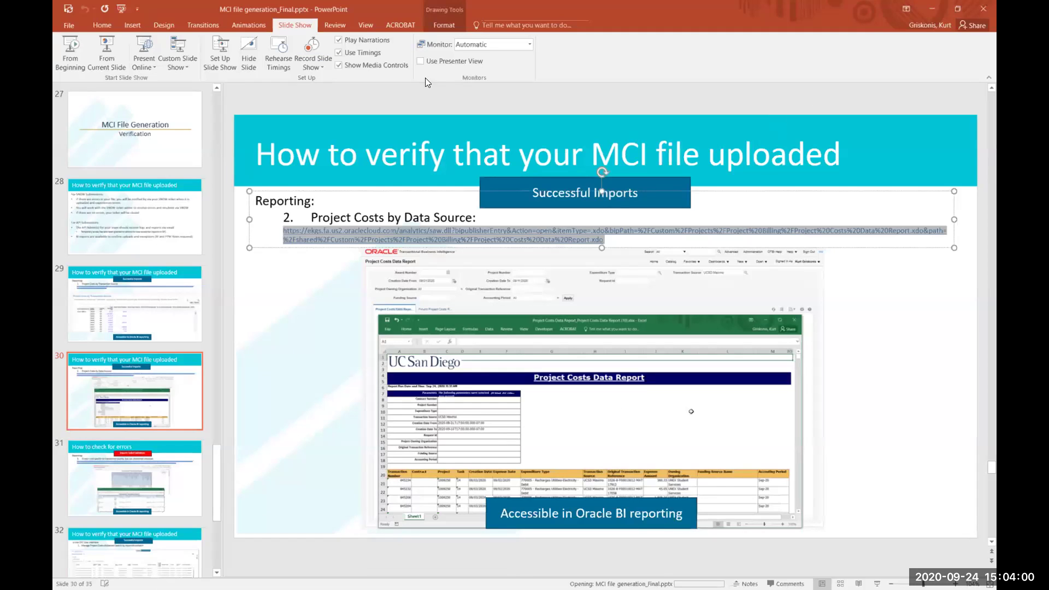
{"action": "left_click", "coordinate": [108, 45]}
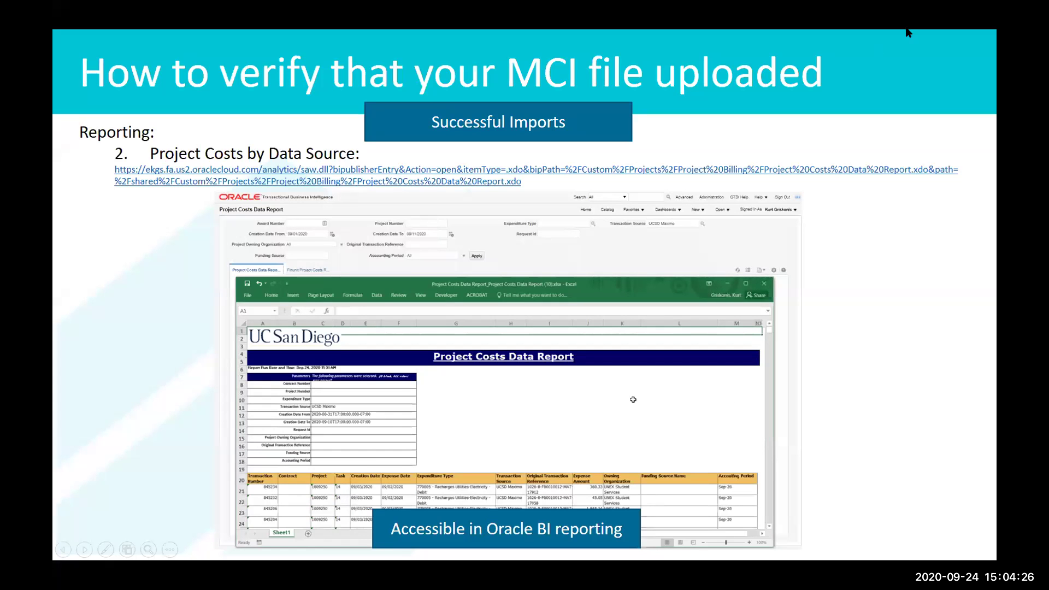
{"action": "key", "text": "Escape"}
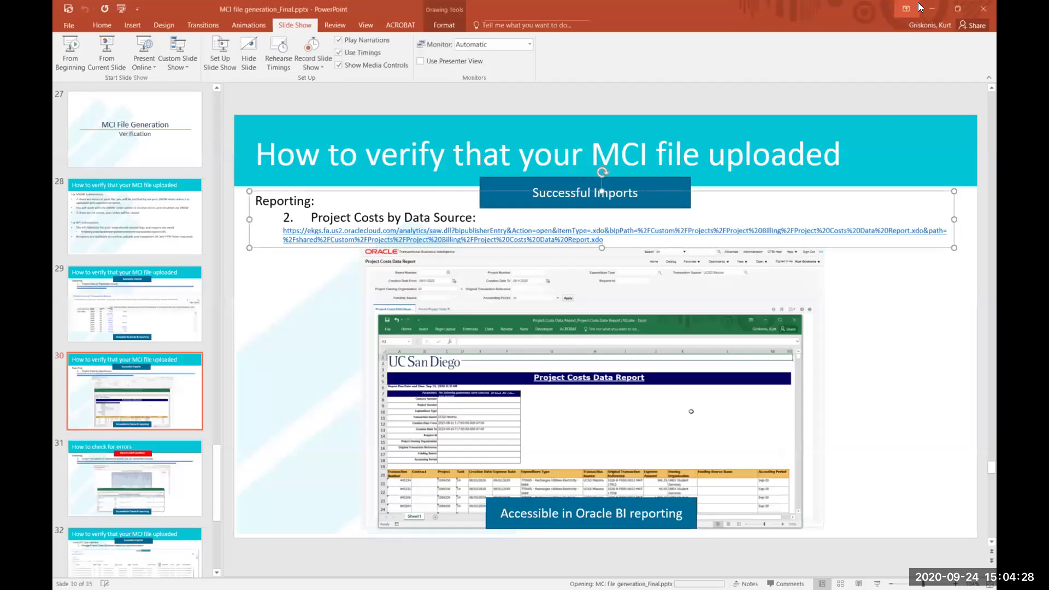
{"action": "left_click", "coordinate": [934, 8]}
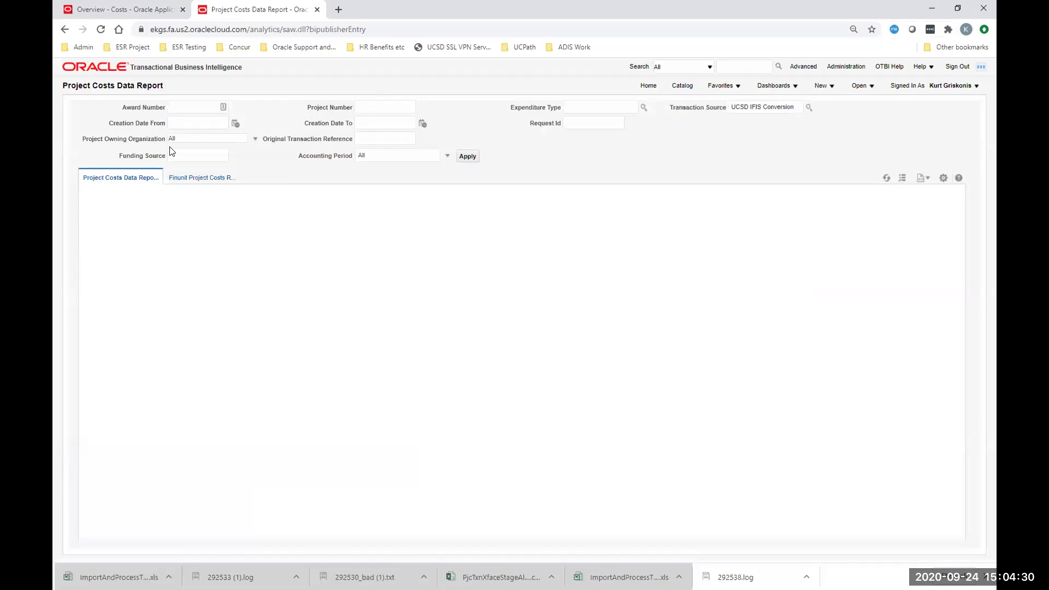
Step: Search the transaction sources for UCSD Maximo and set it as the report's Transaction Source
{"action": "left_click", "coordinate": [808, 109]}
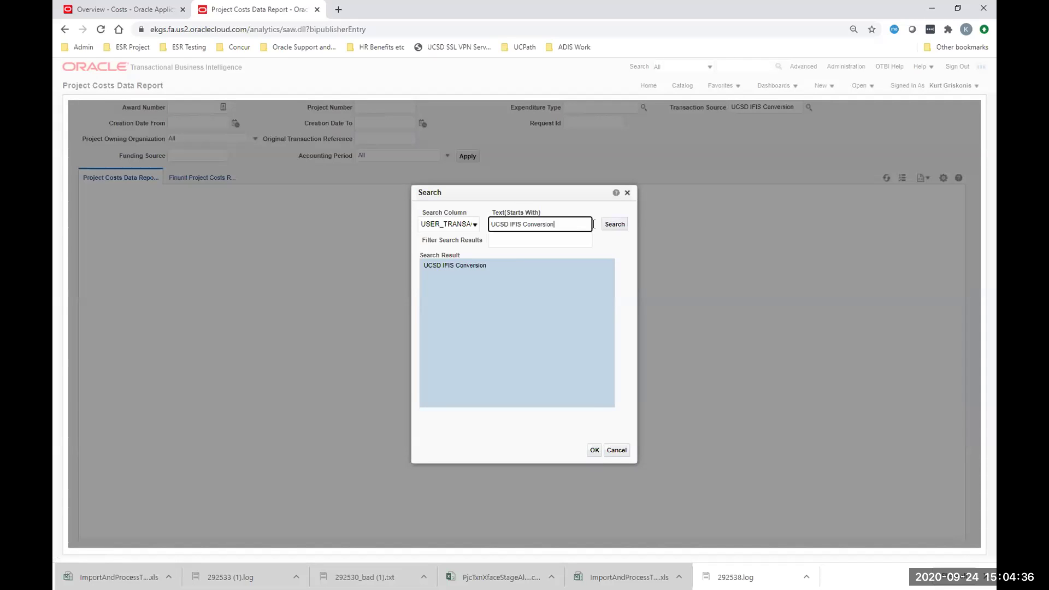
{"action": "key", "text": "BackSpace"}
{"action": "key", "text": "BackSpace"}
{"action": "key", "text": "BackSpace"}
{"action": "key", "text": "BackSpace"}
{"action": "key", "text": "BackSpace"}
{"action": "key", "text": "BackSpace"}
{"action": "key", "text": "BackSpace"}
{"action": "key", "text": "BackSpace"}
{"action": "key", "text": "BackSpace"}
{"action": "key", "text": "BackSpace"}
{"action": "key", "text": "BackSpace"}
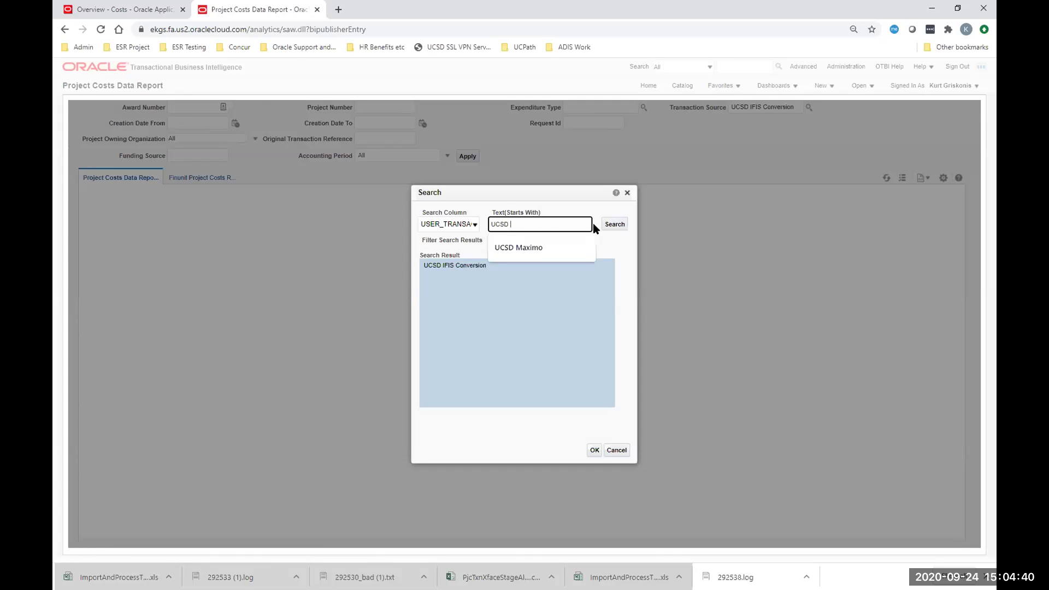
{"action": "left_click", "coordinate": [534, 251]}
{"action": "left_click", "coordinate": [615, 225]}
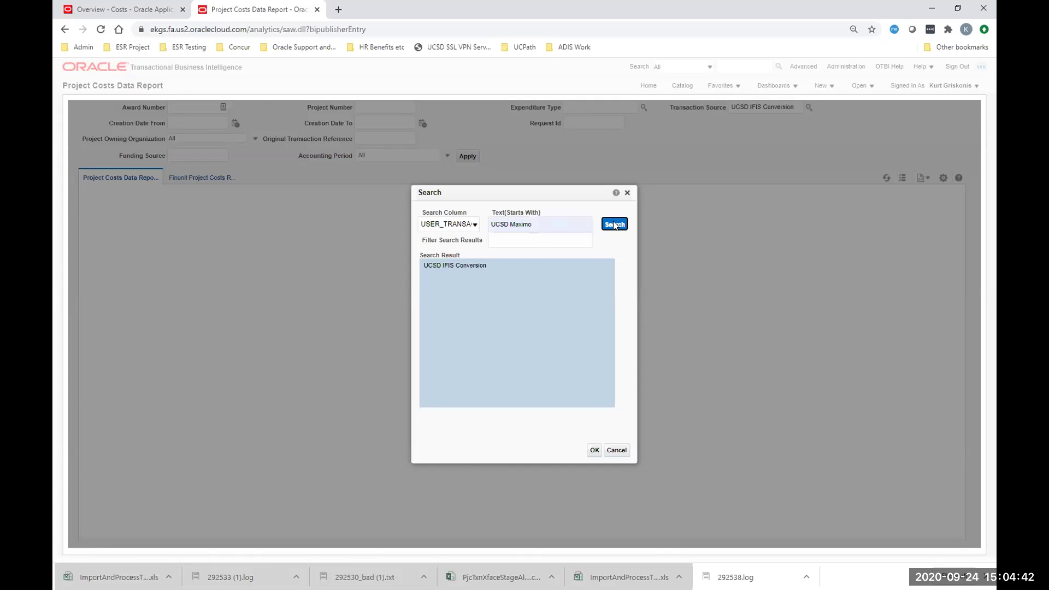
{"action": "left_click", "coordinate": [445, 267]}
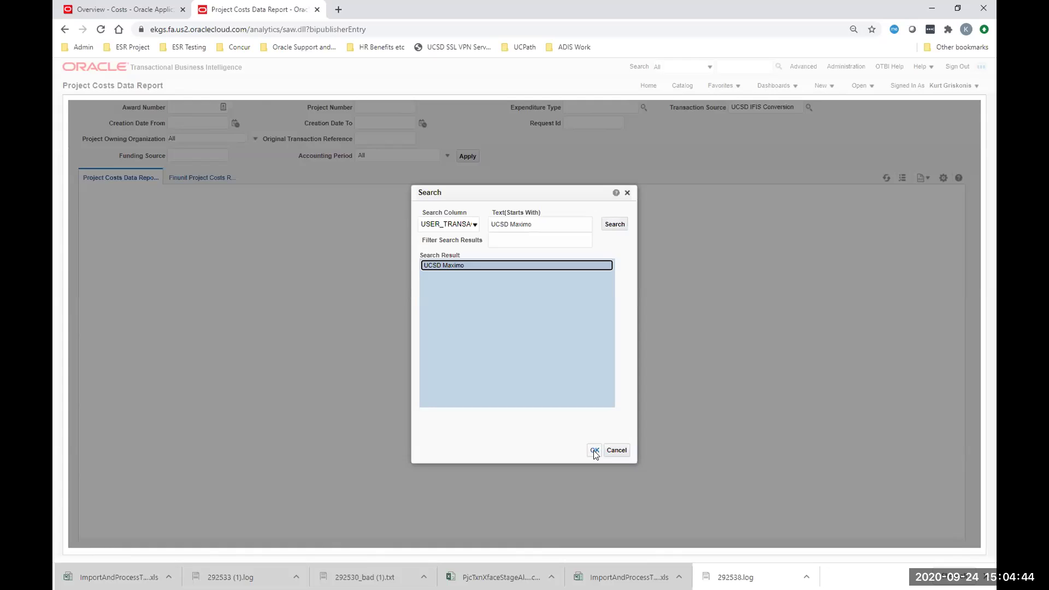
{"action": "left_click", "coordinate": [594, 450]}
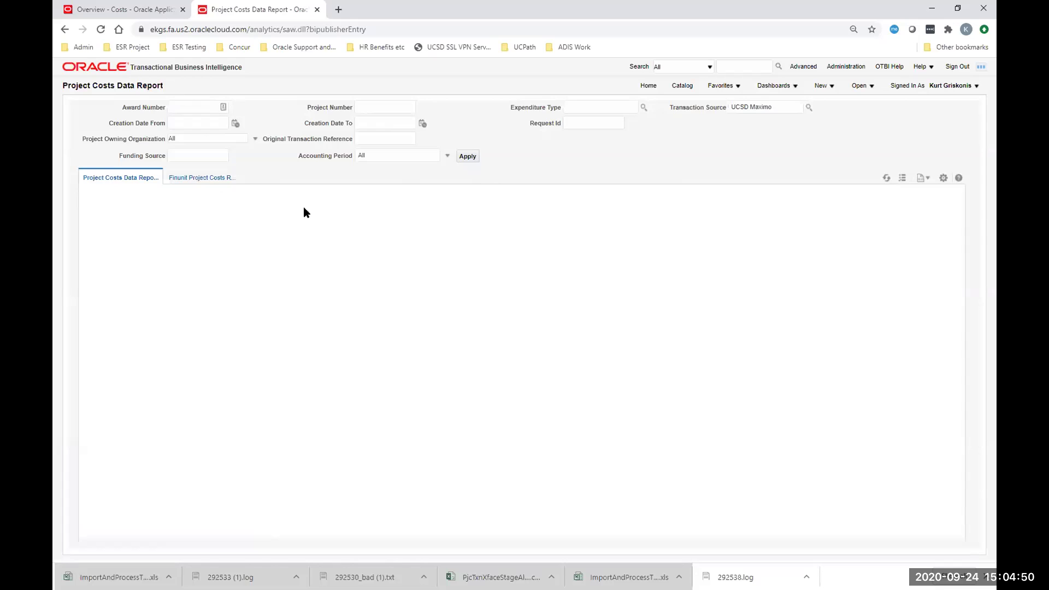
Step: Set the creation date range from 09/01/2020 to 10/01/2020 and run the Project Costs Data Report
{"action": "left_click", "coordinate": [236, 124]}
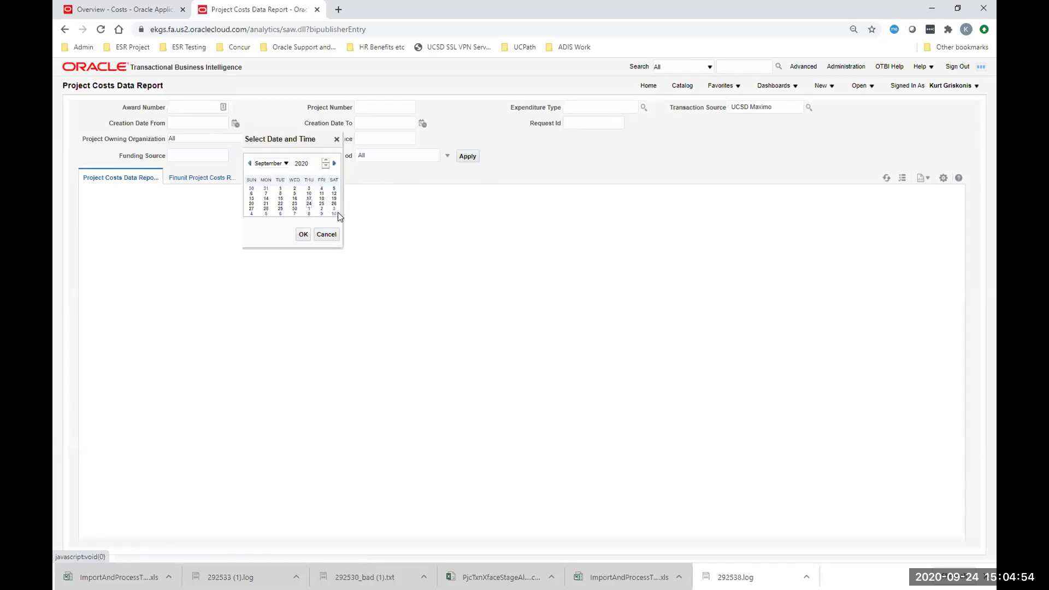
{"action": "left_click", "coordinate": [303, 235]}
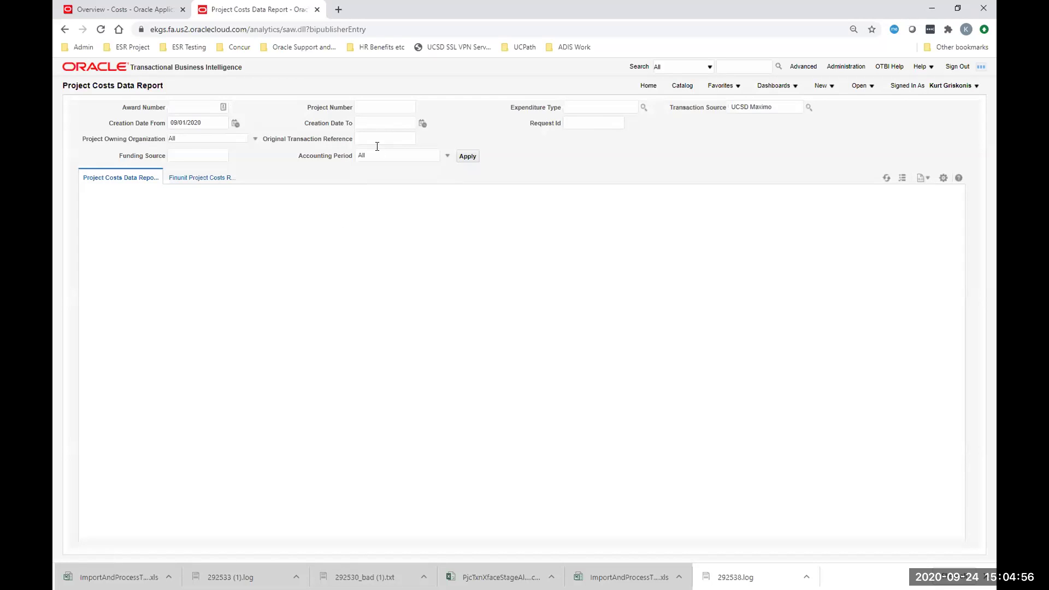
{"action": "left_click", "coordinate": [422, 124]}
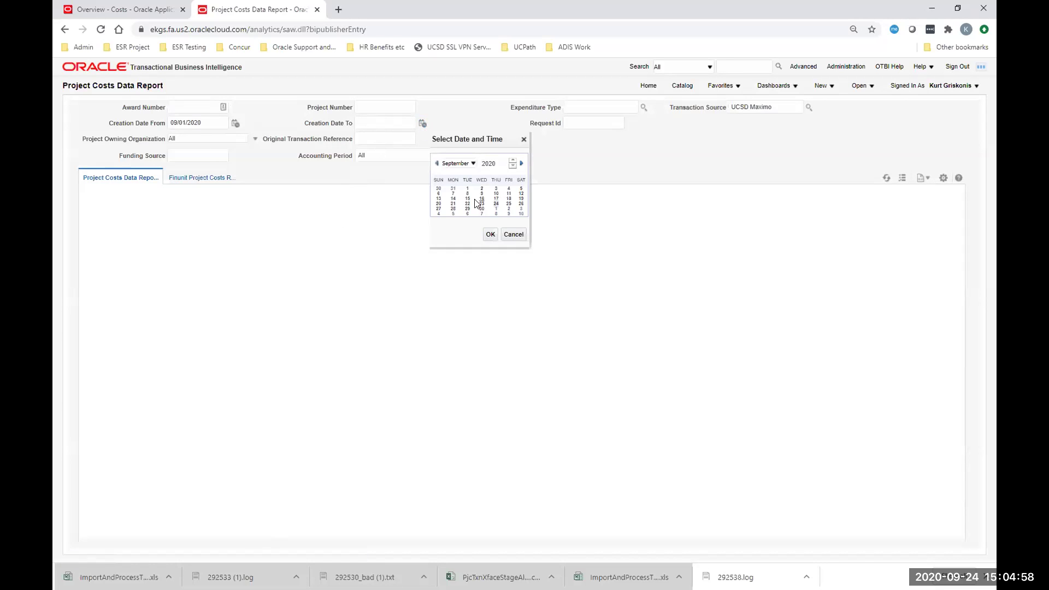
{"action": "left_click", "coordinate": [495, 209]}
{"action": "left_click", "coordinate": [491, 235]}
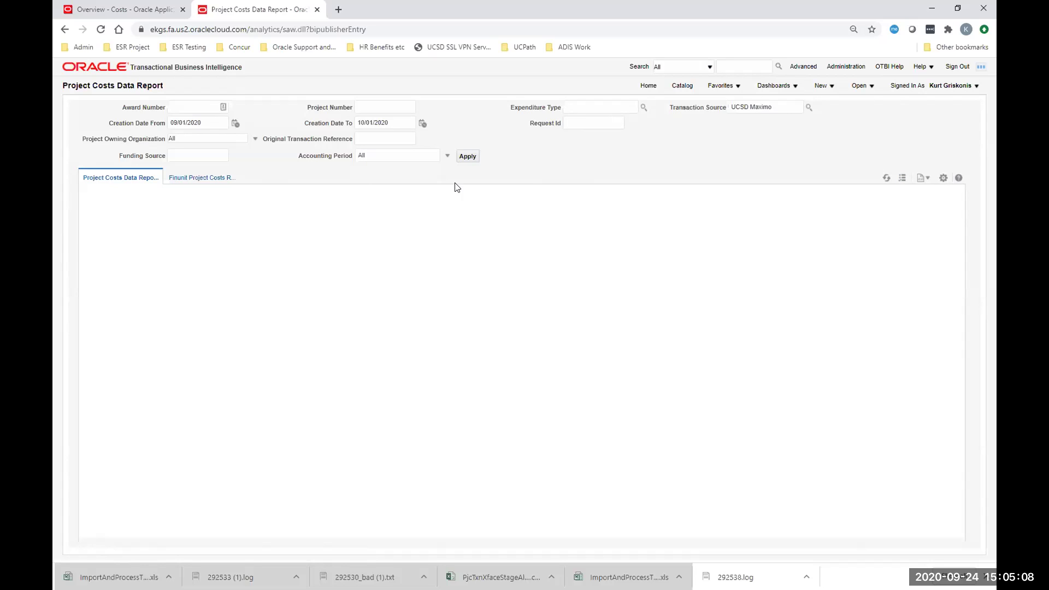
{"action": "left_click", "coordinate": [467, 156]}
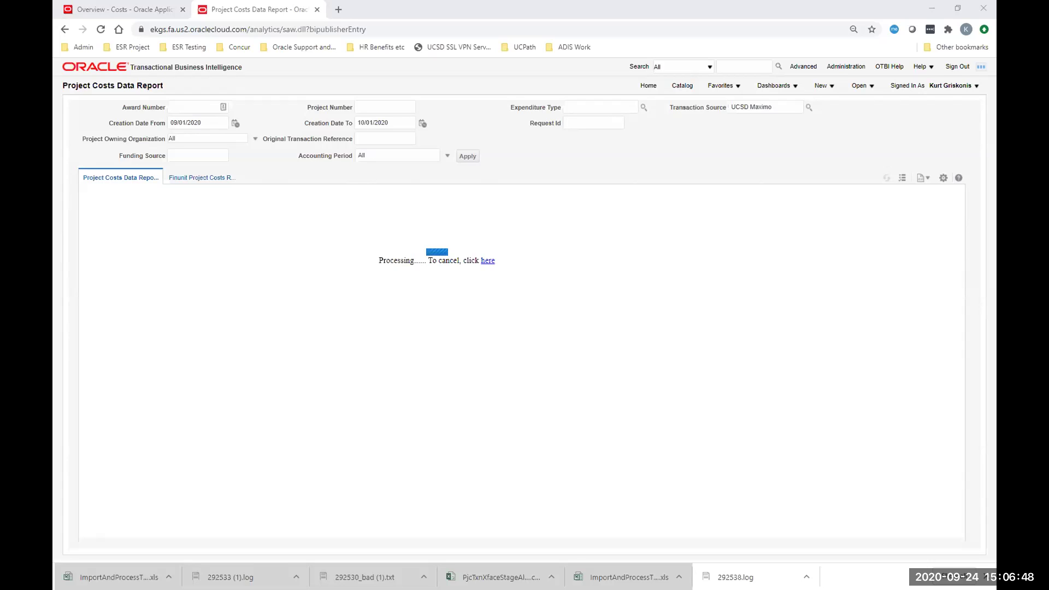
Step: Switch to the PowerPoint deck, review slides 30 and 31 on successful imports and checking for errors, and minimize it
{"action": "key", "text": "alt+Tab"}
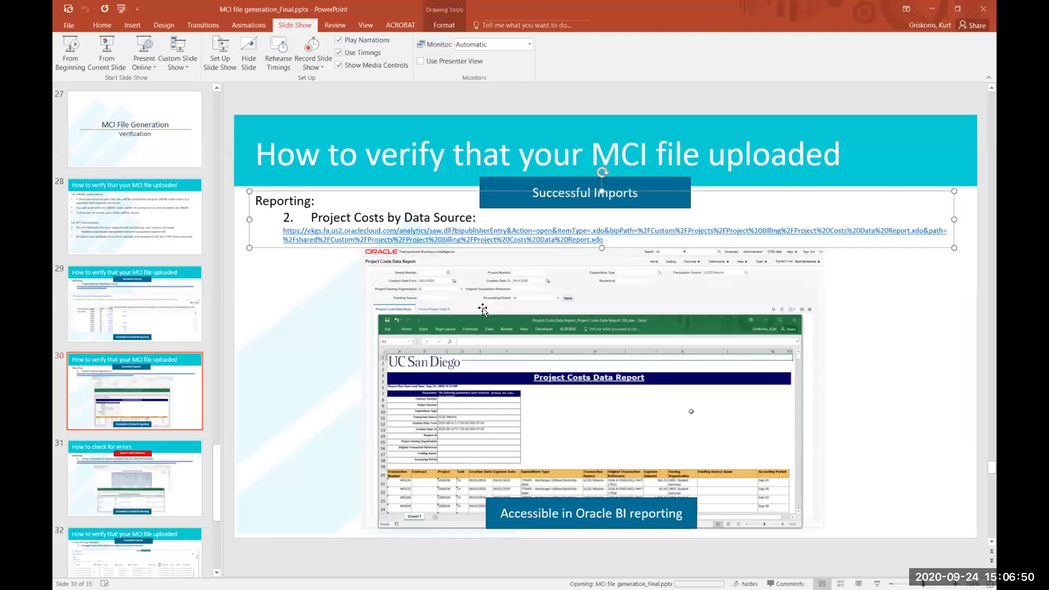
{"action": "left_click", "coordinate": [168, 481]}
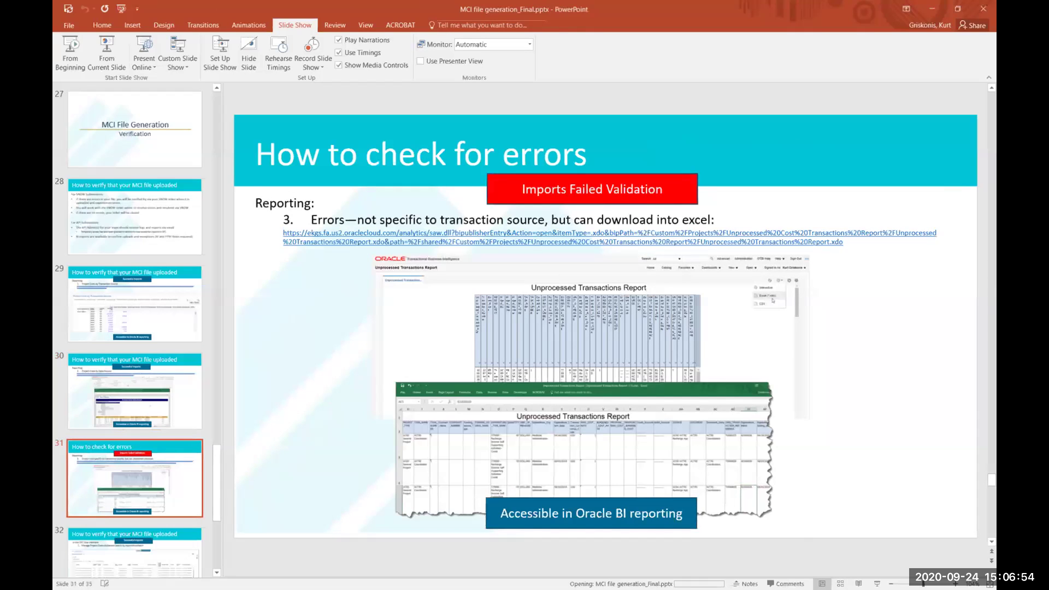
{"action": "left_click", "coordinate": [184, 408]}
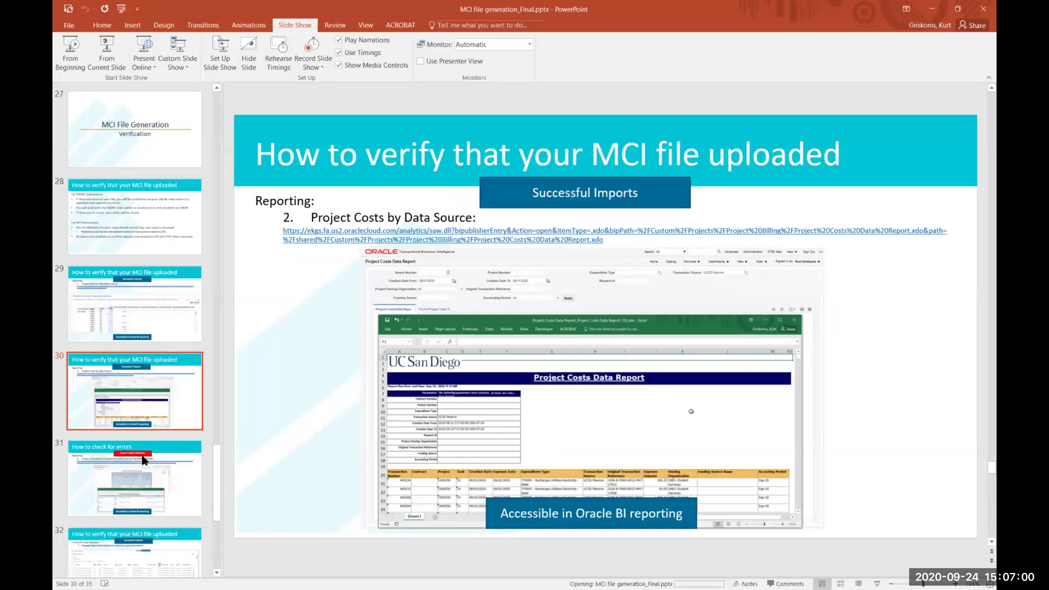
{"action": "left_click", "coordinate": [179, 491]}
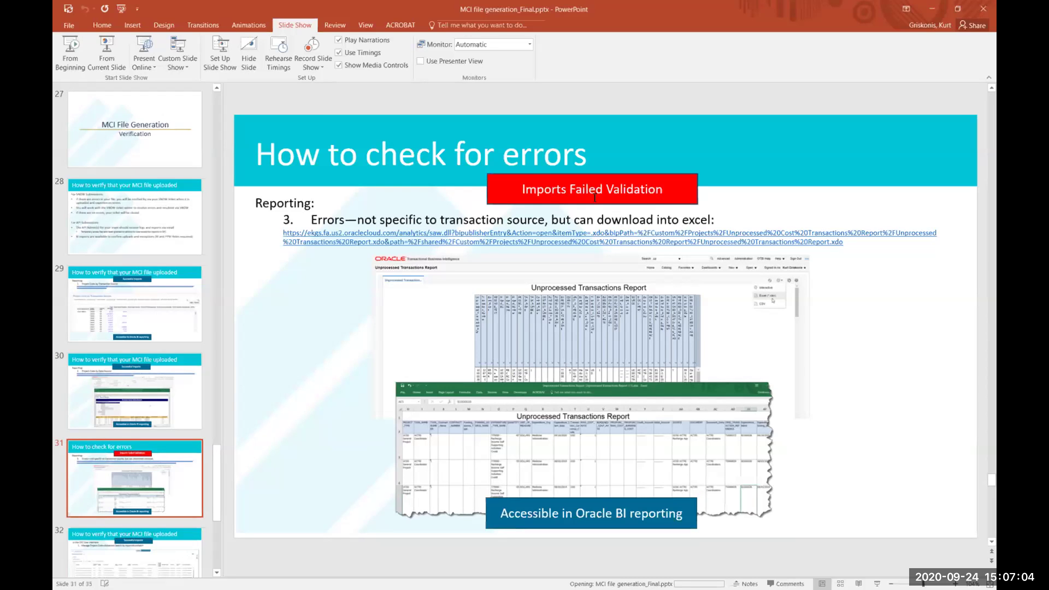
{"action": "left_click", "coordinate": [932, 8]}
Step: Compare the OFC Dev-5 Costs overview with the running report, and close the Dev-5 browser tab
{"action": "left_click", "coordinate": [136, 10]}
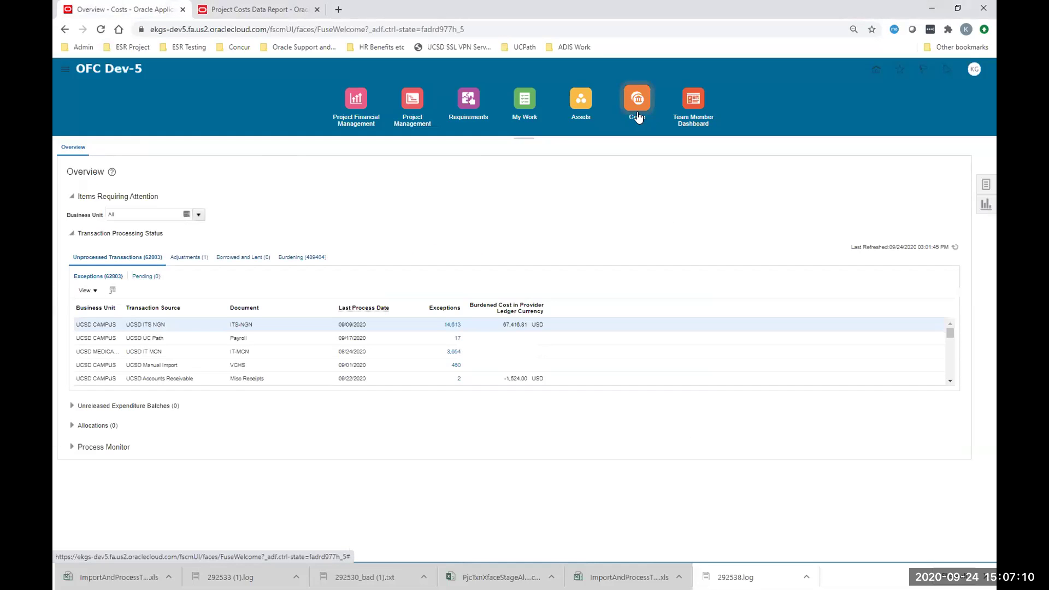
{"action": "left_click", "coordinate": [213, 10]}
{"action": "left_click", "coordinate": [164, 10]}
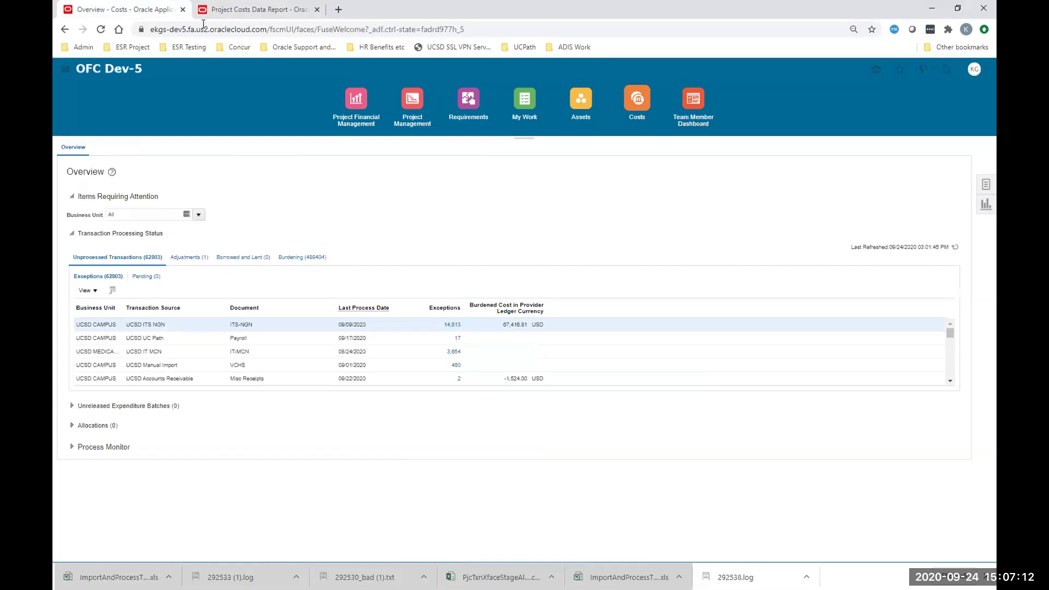
{"action": "left_click", "coordinate": [231, 12]}
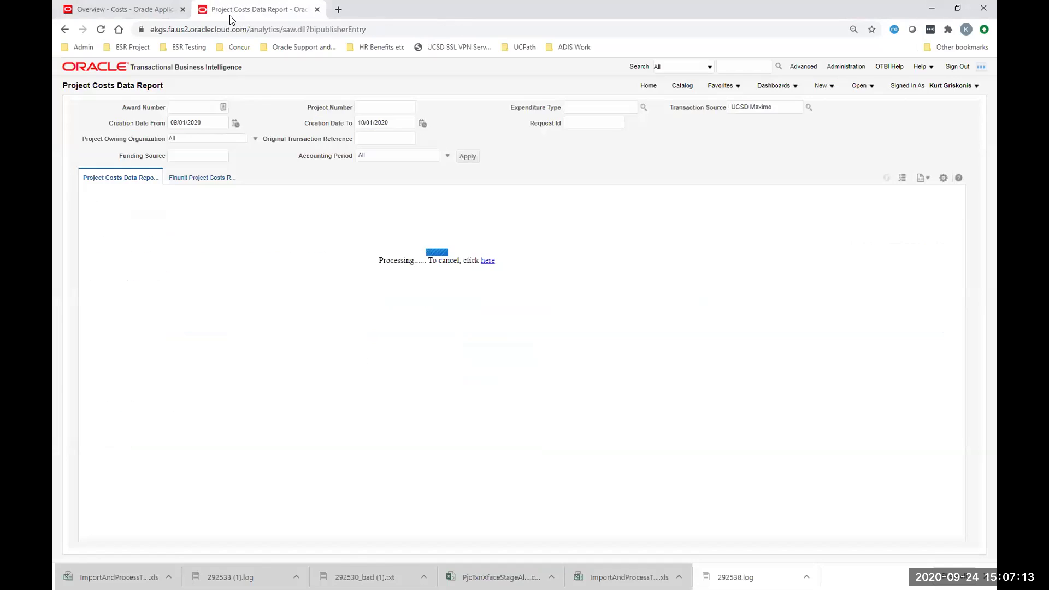
{"action": "left_click", "coordinate": [183, 10]}
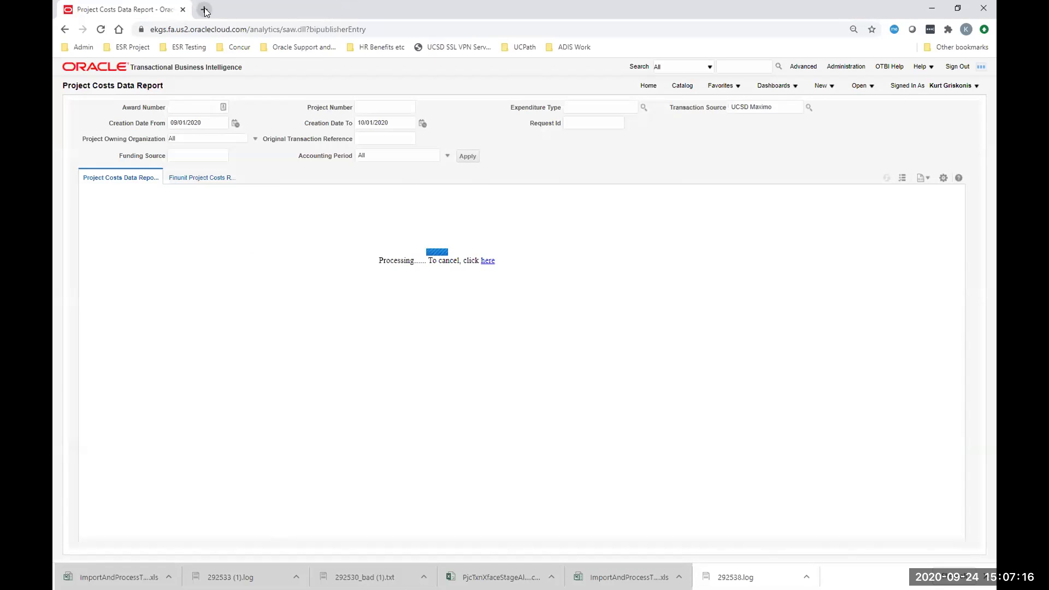
Step: Open OFC Production from the ESR Testing bookmarks in a new browser tab, and enter the Costs work area under Projects
{"action": "left_click", "coordinate": [203, 10]}
{"action": "left_click", "coordinate": [189, 46]}
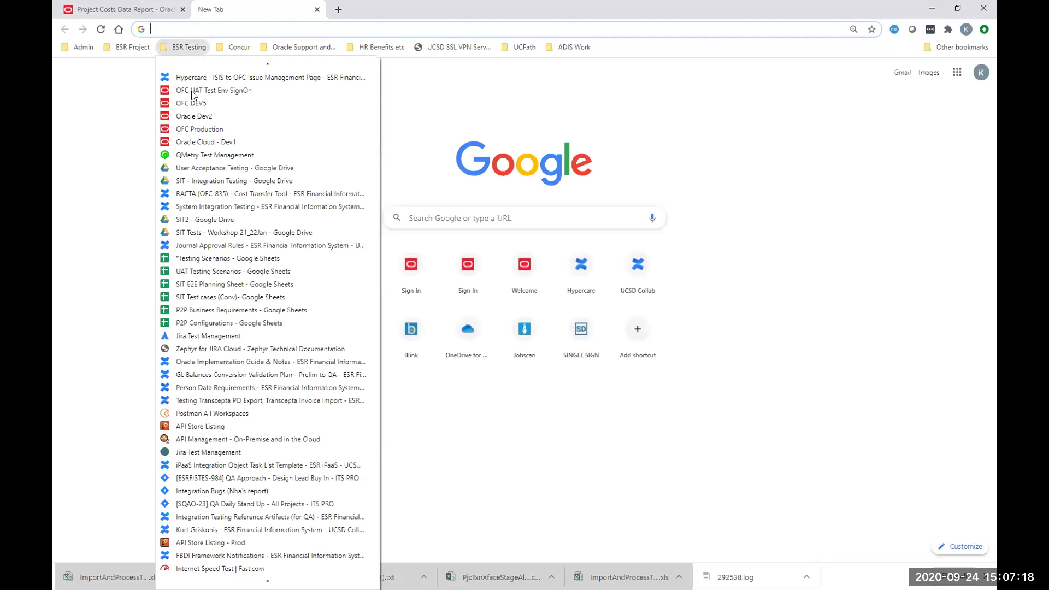
{"action": "left_click", "coordinate": [188, 129]}
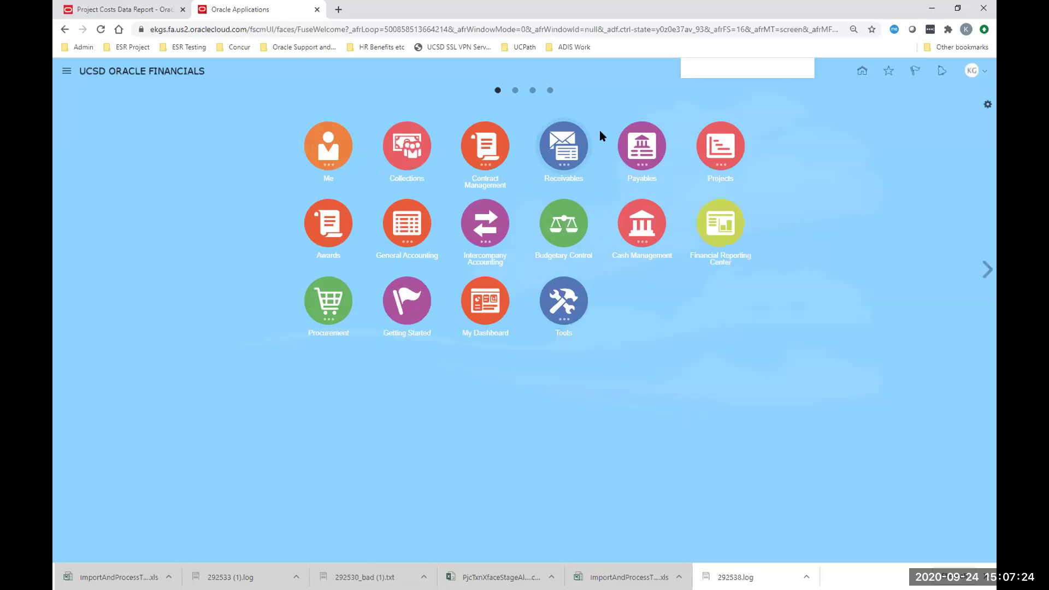
{"action": "left_click", "coordinate": [720, 158]}
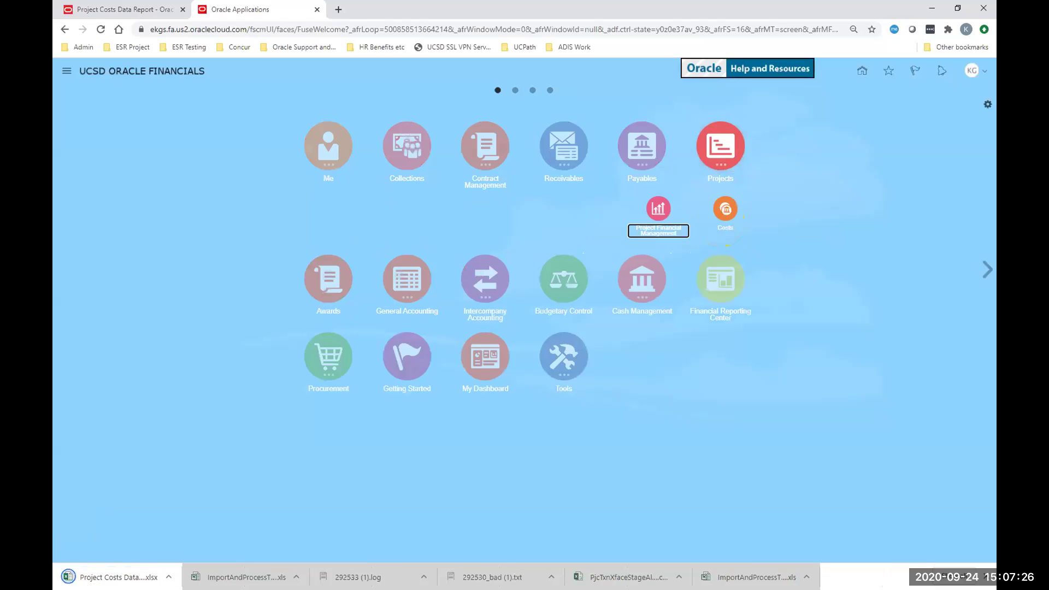
{"action": "left_click", "coordinate": [725, 211]}
Step: Open the downloaded Project Costs Data Report workbook in Excel, enable editing, and enlarge its window over the report page
{"action": "left_click", "coordinate": [109, 577]}
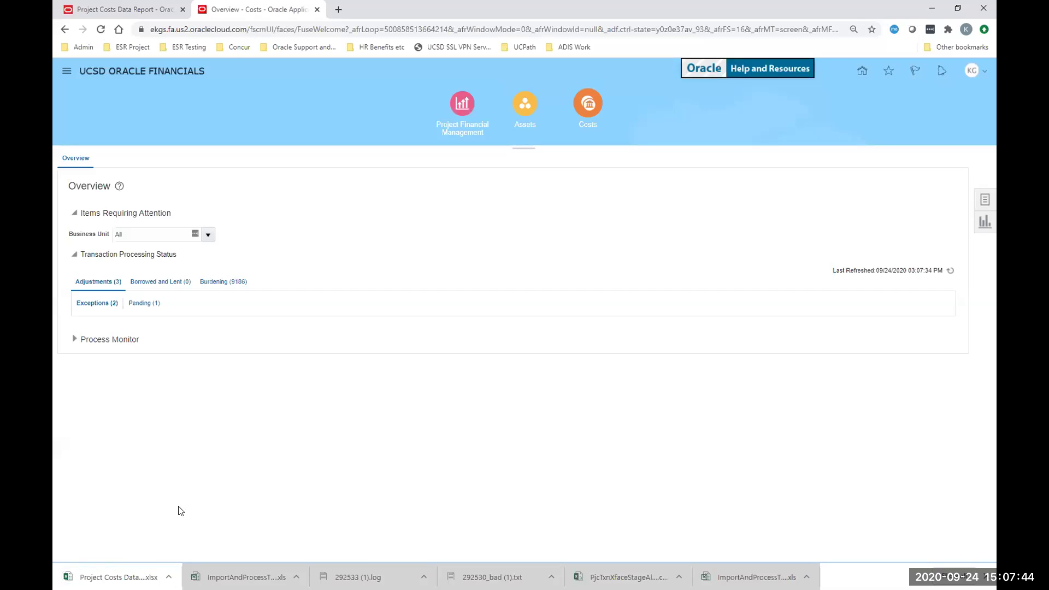
{"action": "left_click", "coordinate": [112, 577]}
{"action": "left_click", "coordinate": [114, 577]}
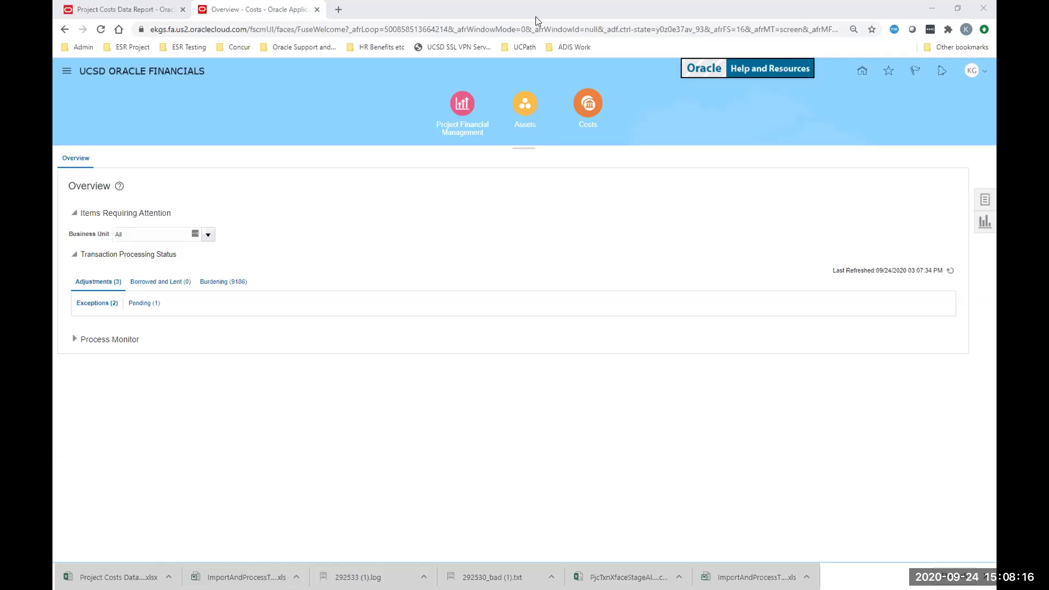
{"action": "left_click", "coordinate": [138, 9]}
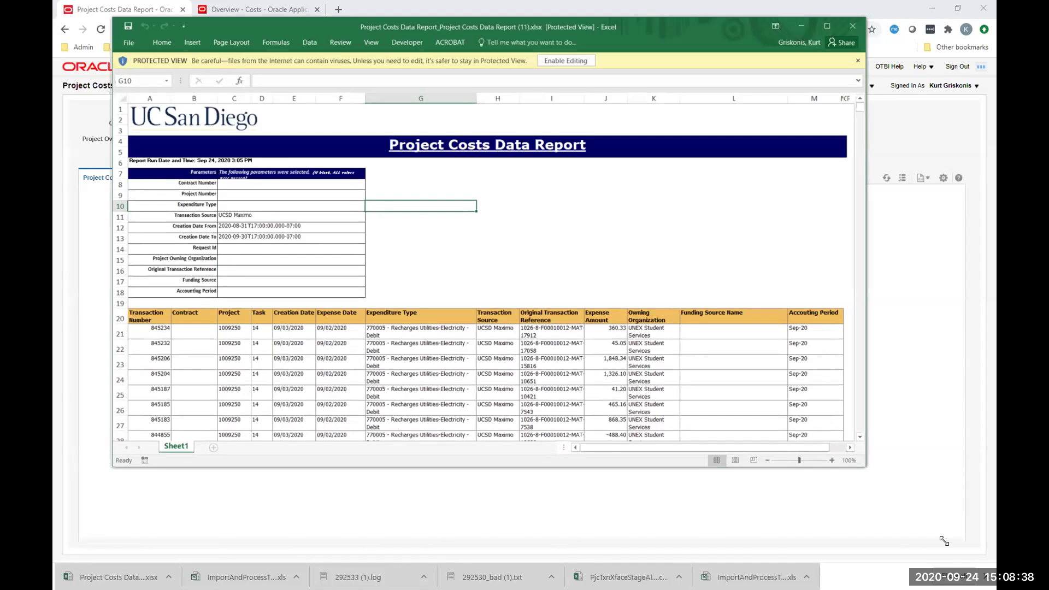
{"action": "double_click", "coordinate": [569, 42]}
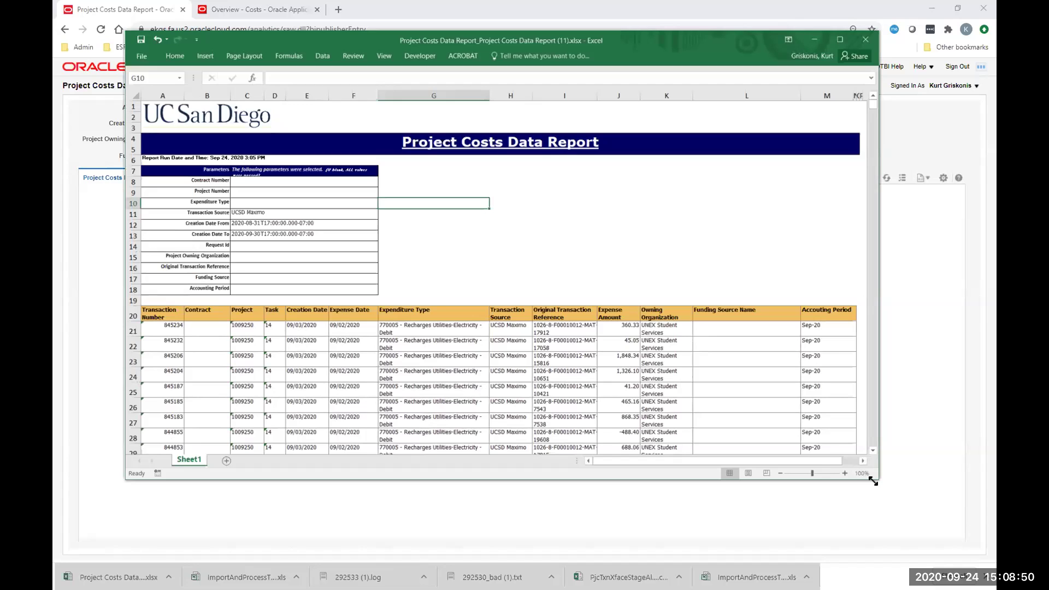
{"action": "left_click_drag", "start_coordinate": [876, 481], "coordinate": [913, 566]}
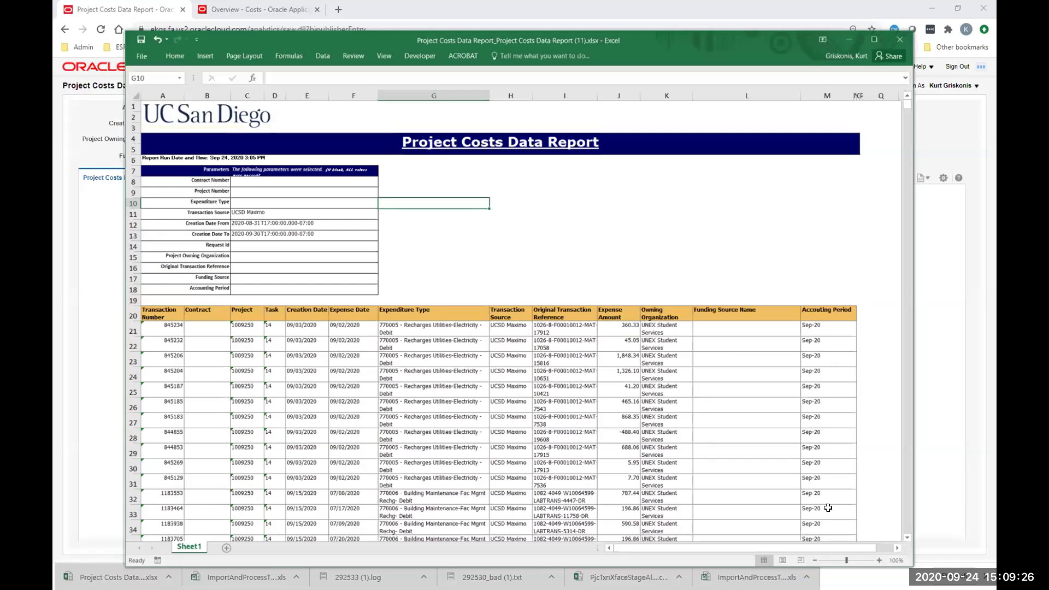
Step: Examine the UCSD Maximo transaction rows in the Project Costs Data Report workbook, starting from the first row's Transaction Source
{"action": "left_click", "coordinate": [495, 323]}
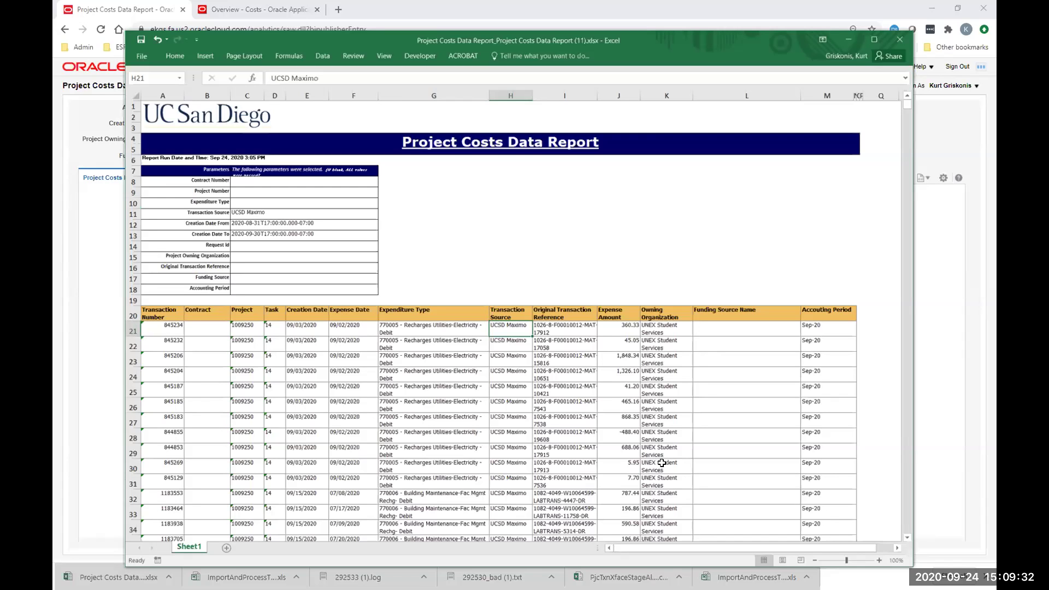
{"action": "scroll", "coordinate": [702, 448], "scroll_direction": "down", "scroll_amount": 11}
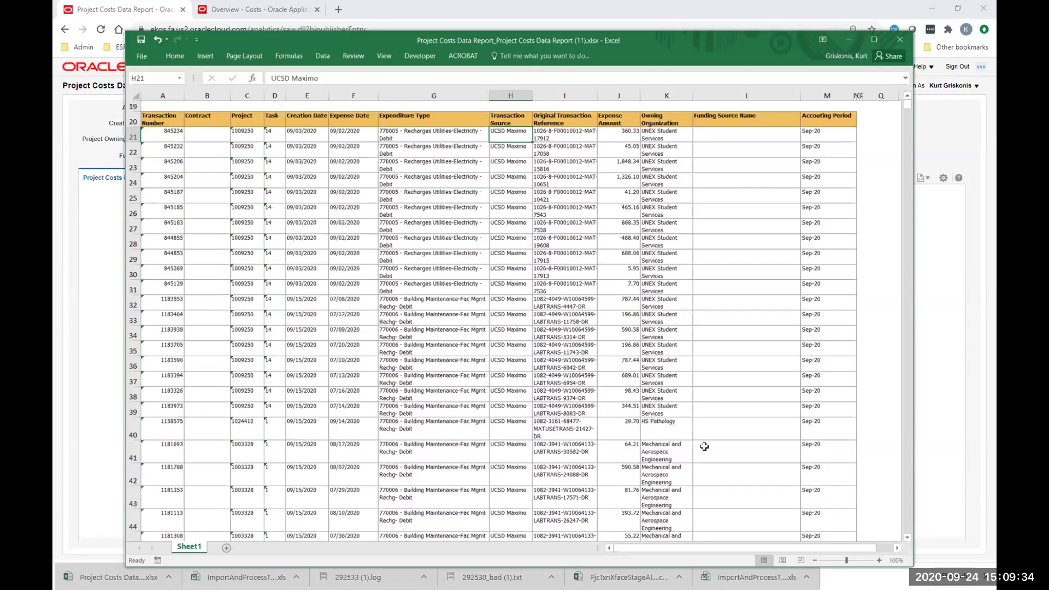
{"action": "scroll", "coordinate": [705, 448], "scroll_direction": "up", "scroll_amount": 6}
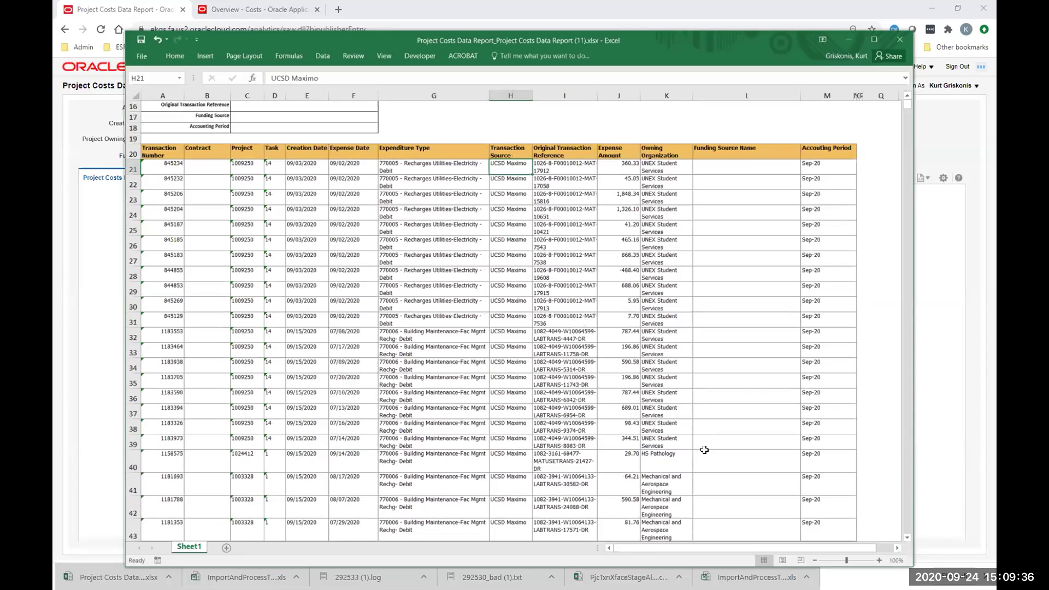
Step: Review the report's parameter block and column headings, in particular Original Transaction Reference, and minimize the workbook
{"action": "scroll", "coordinate": [704, 449], "scroll_direction": "up", "scroll_amount": 1}
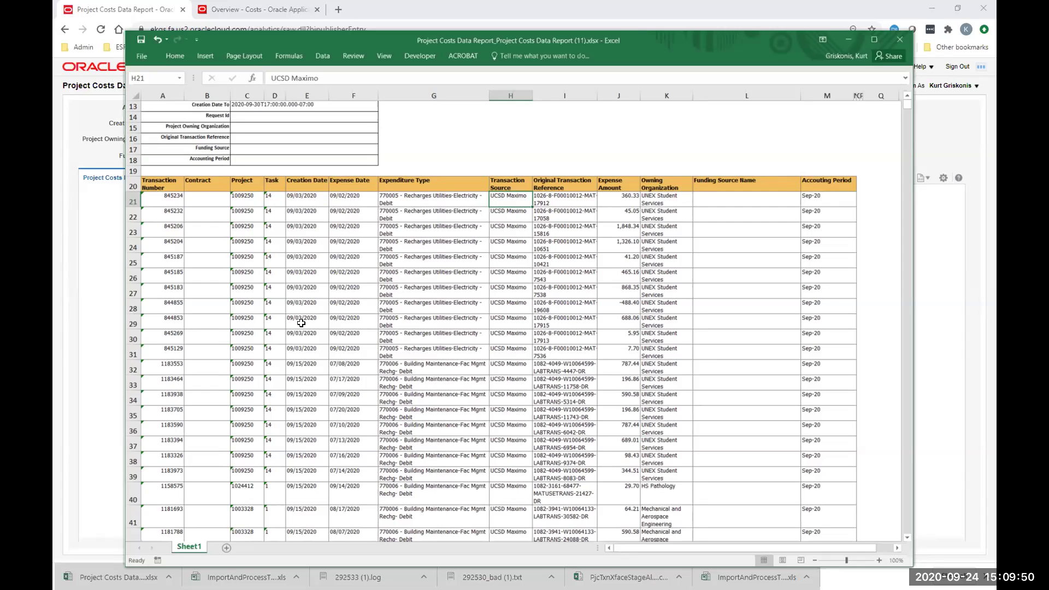
{"action": "scroll", "coordinate": [362, 332], "scroll_direction": "up", "scroll_amount": 3}
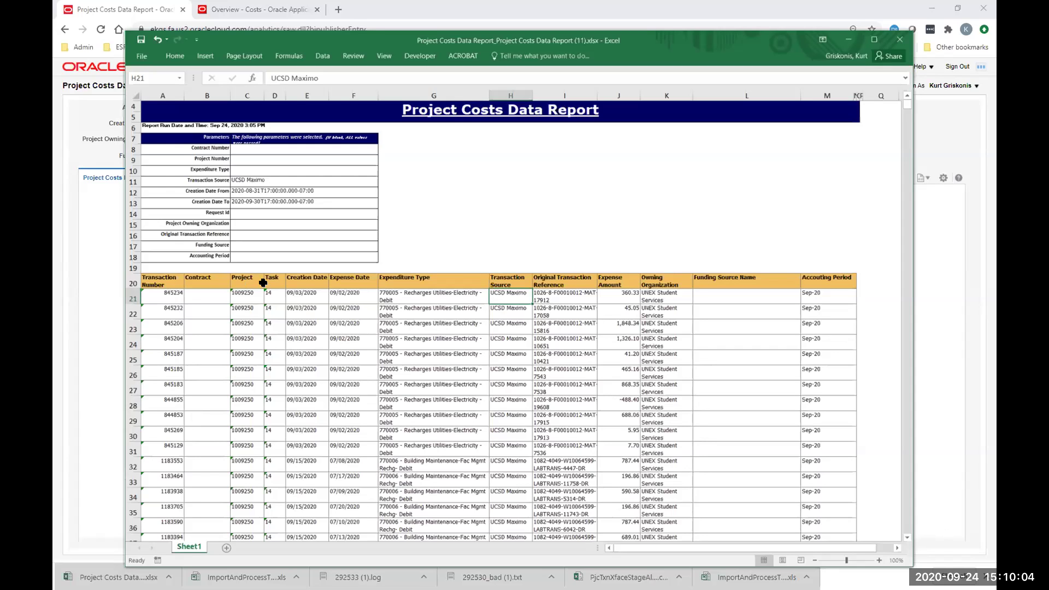
{"action": "left_click", "coordinate": [552, 281]}
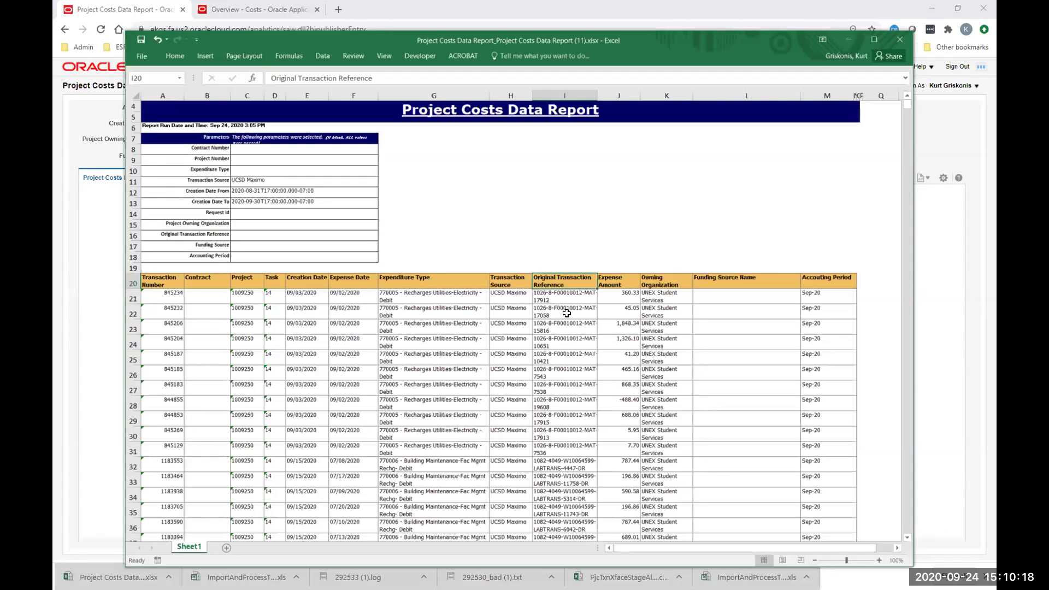
{"action": "left_click", "coordinate": [845, 39]}
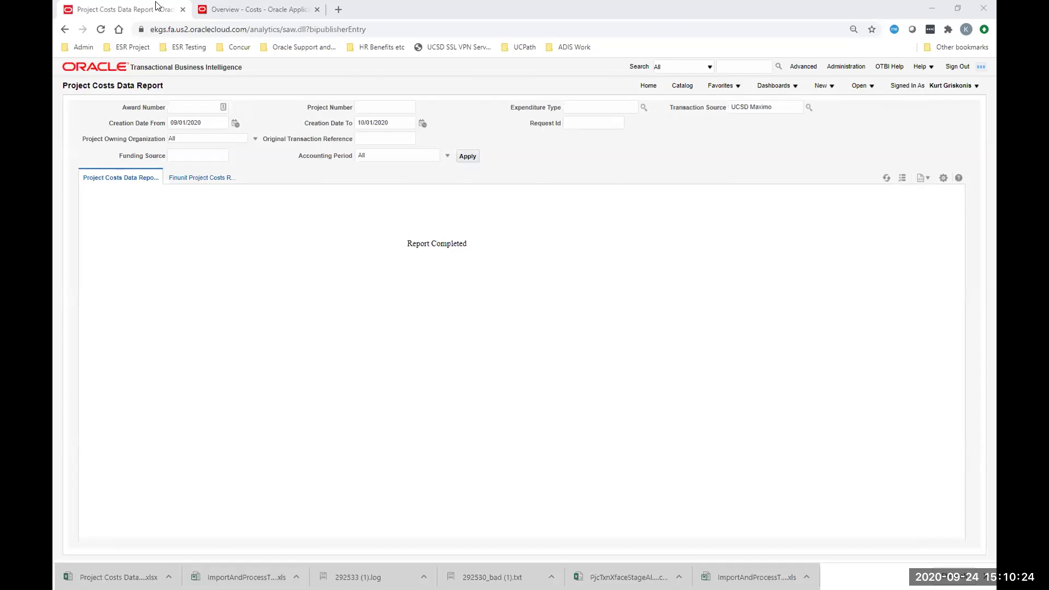
Step: Bring up the Costs overview browser tab, consult slide 30 on Project Costs by Data Source in PowerPoint, and return to the report workbook
{"action": "left_click", "coordinate": [264, 15]}
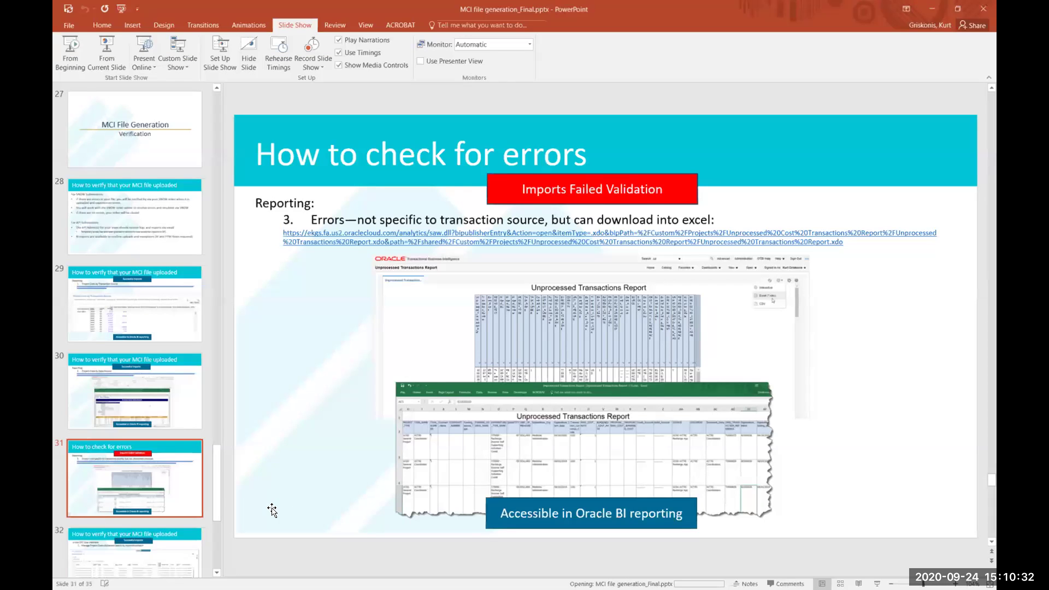
{"action": "left_click", "coordinate": [125, 412]}
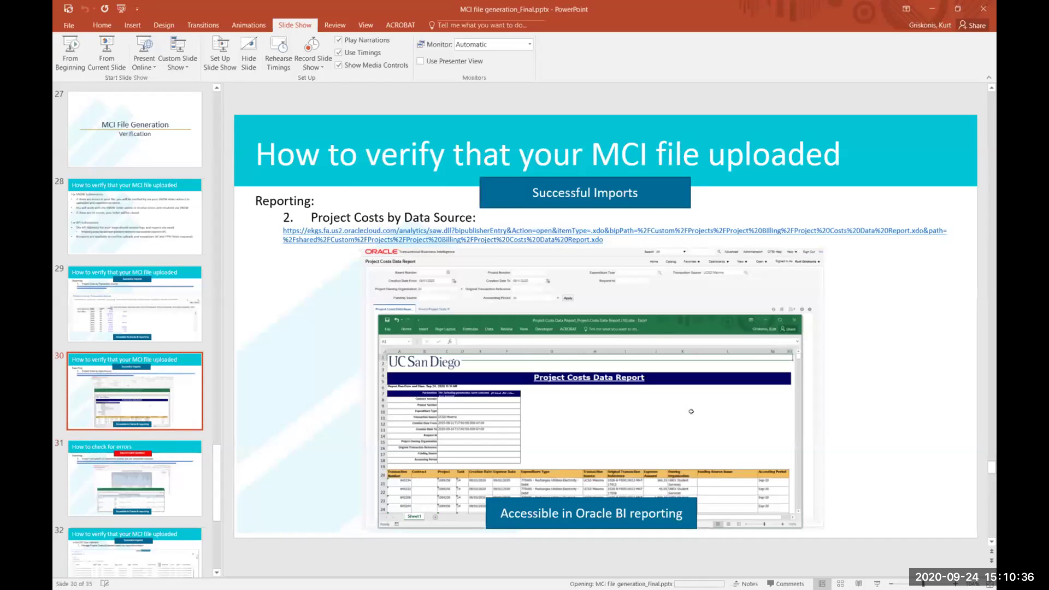
{"action": "key", "text": "alt+Tab"}
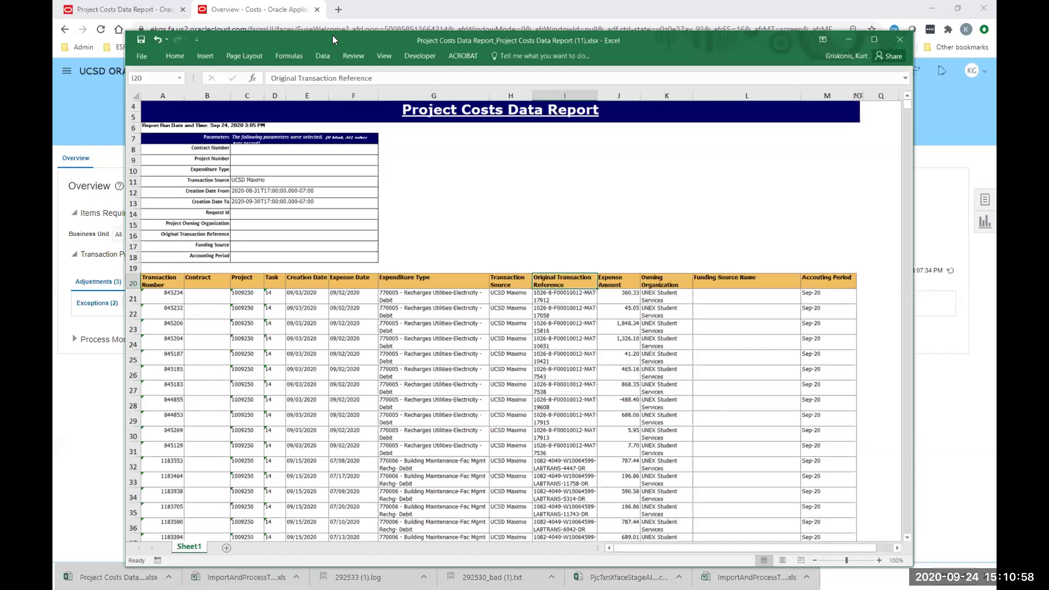
Step: Move the report workbook aside and minimize it, and display slide 31, How to check for errors, in PowerPoint
{"action": "left_click_drag", "start_coordinate": [332, 35], "coordinate": [328, 25]}
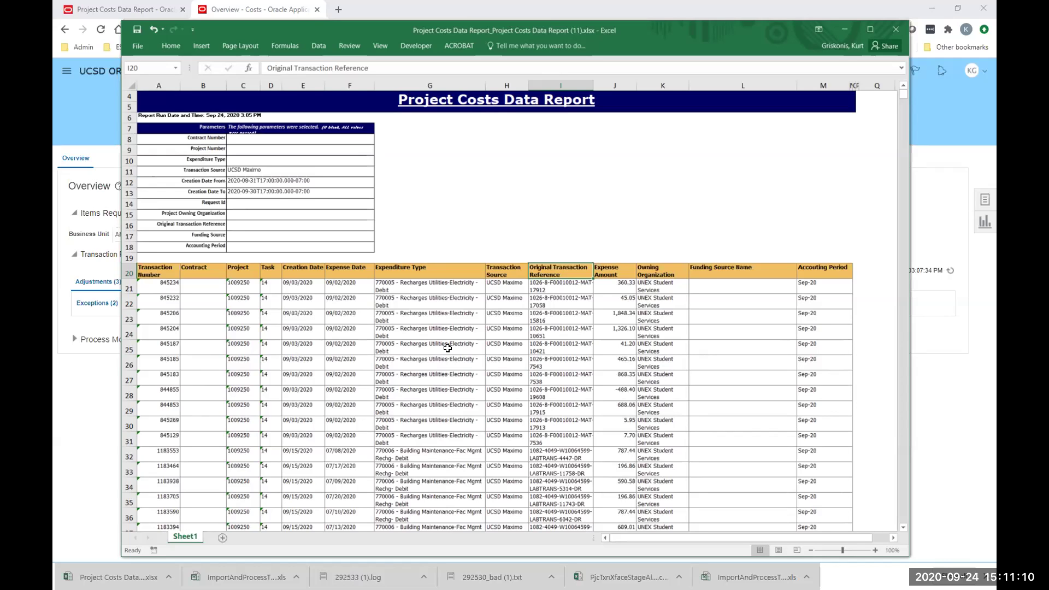
{"action": "left_click", "coordinate": [843, 28]}
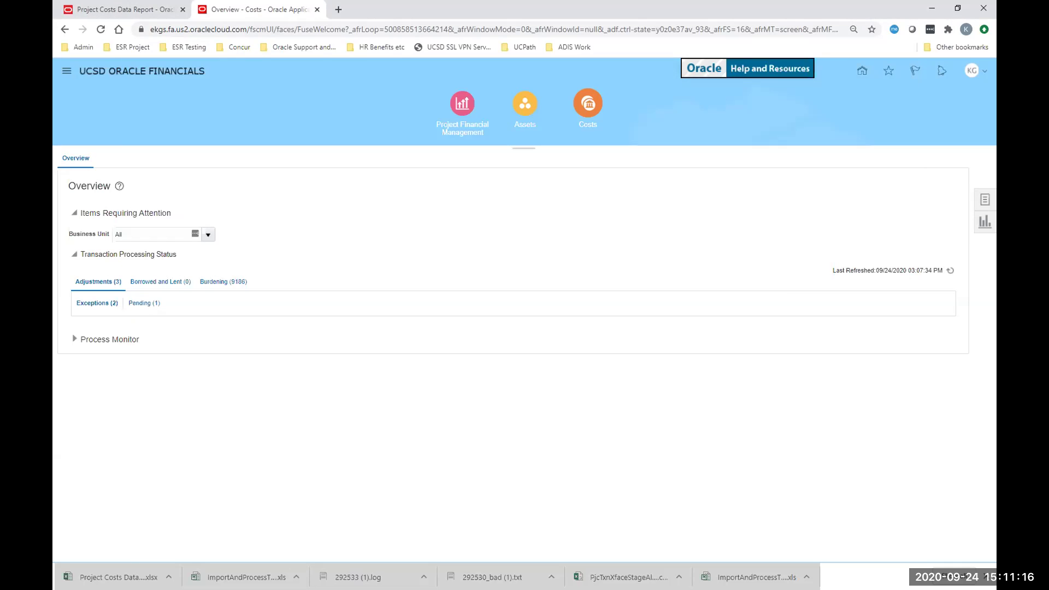
{"action": "key", "text": "alt+Tab"}
{"action": "left_click", "coordinate": [162, 475]}
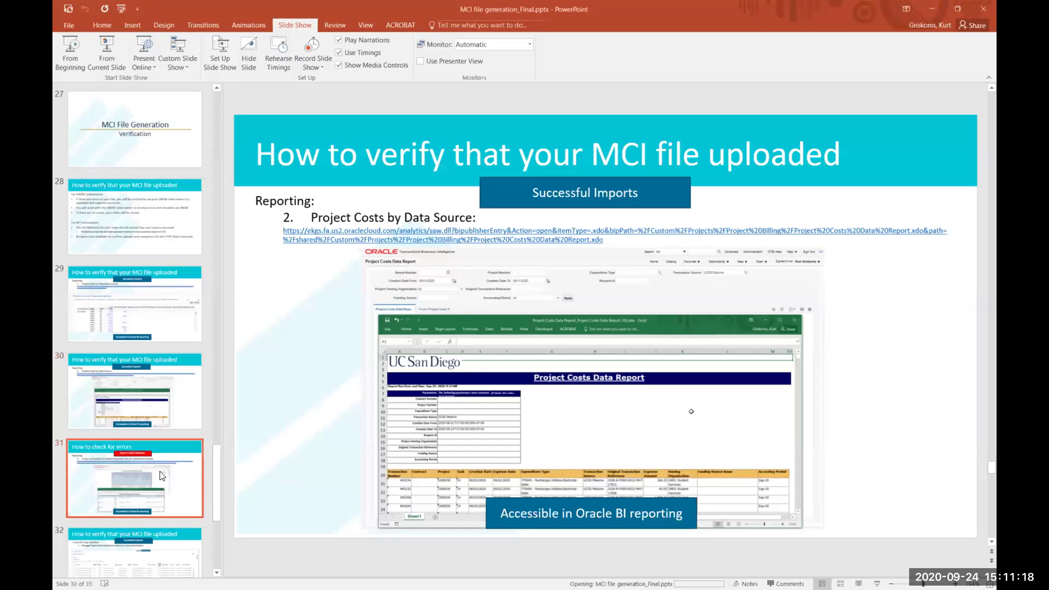
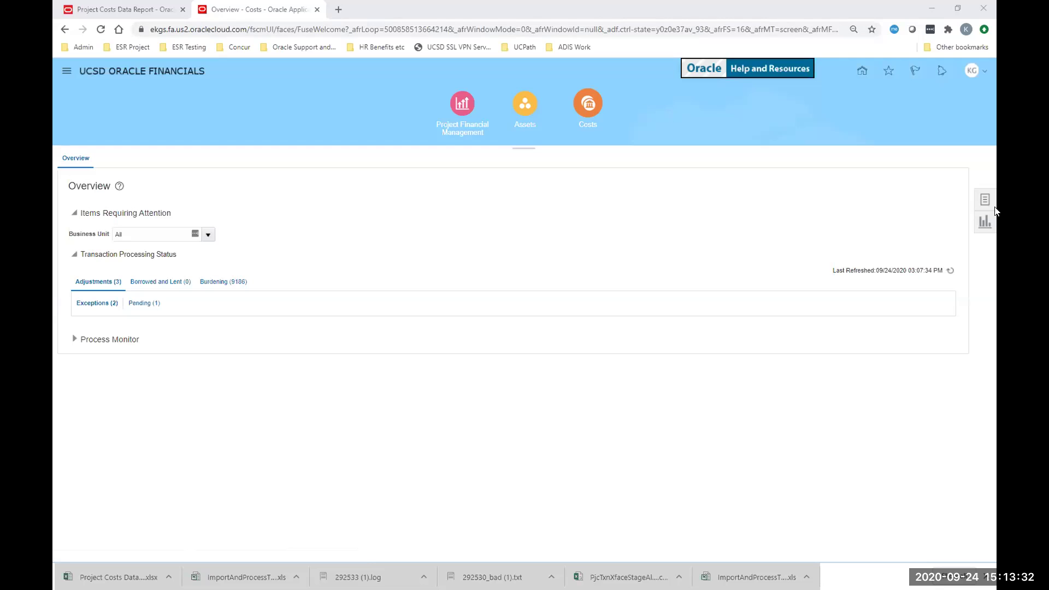
Step: Open Manage Project Costs from the Costs overview in the browser and switch its search to advanced mode
{"action": "left_click", "coordinate": [989, 221]}
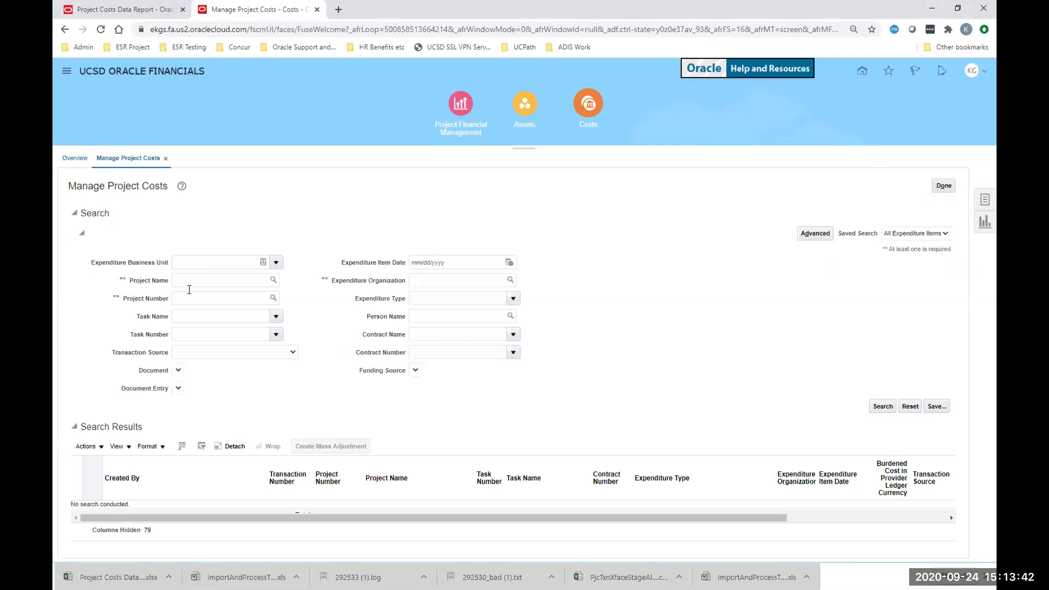
{"action": "left_click", "coordinate": [437, 280]}
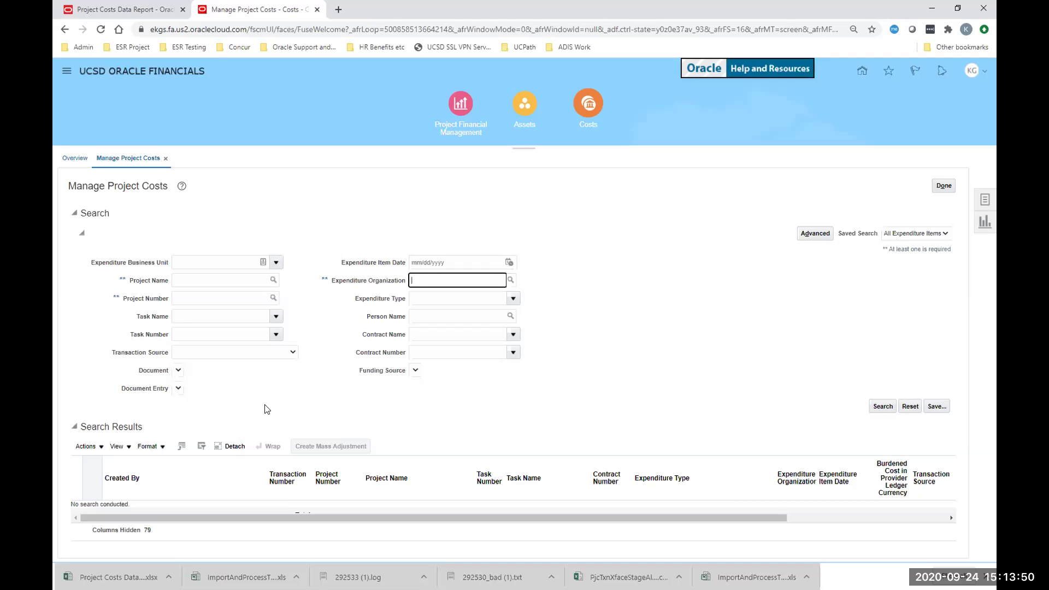
{"action": "left_click", "coordinate": [820, 234]}
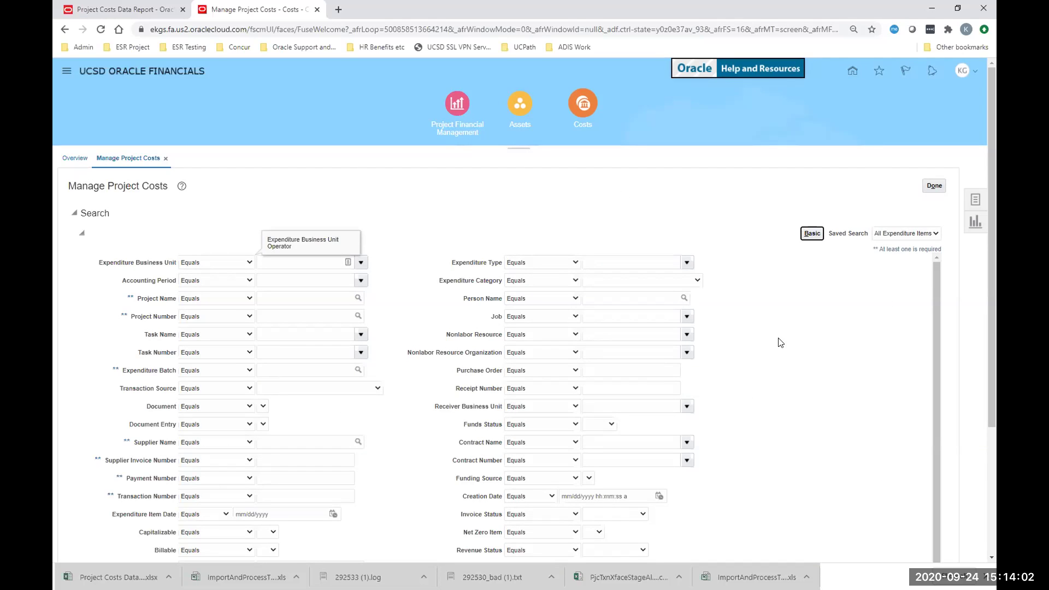
{"action": "left_click", "coordinate": [271, 371]}
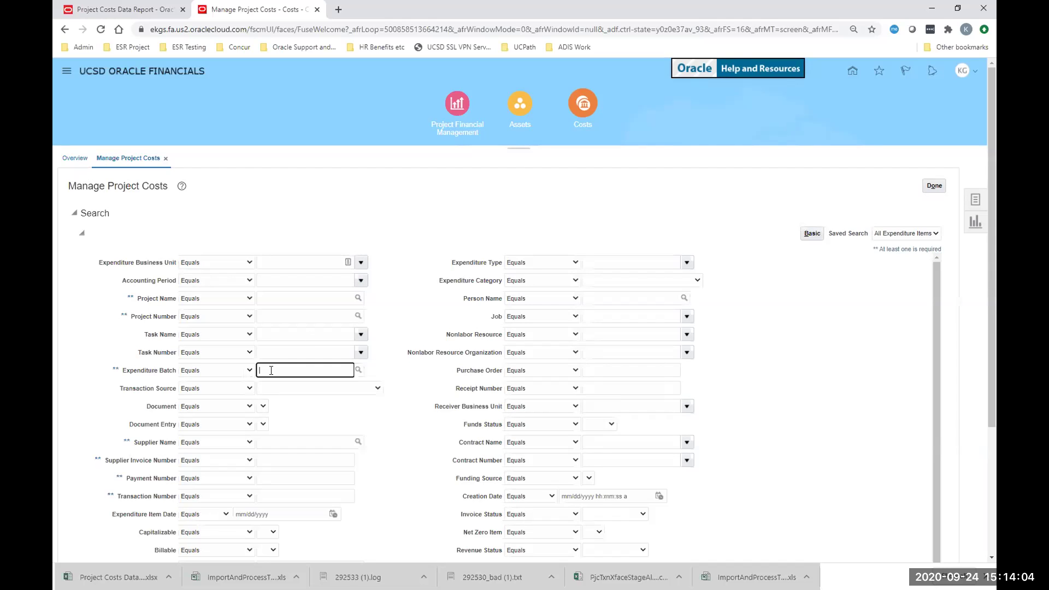
{"action": "left_click", "coordinate": [249, 371]}
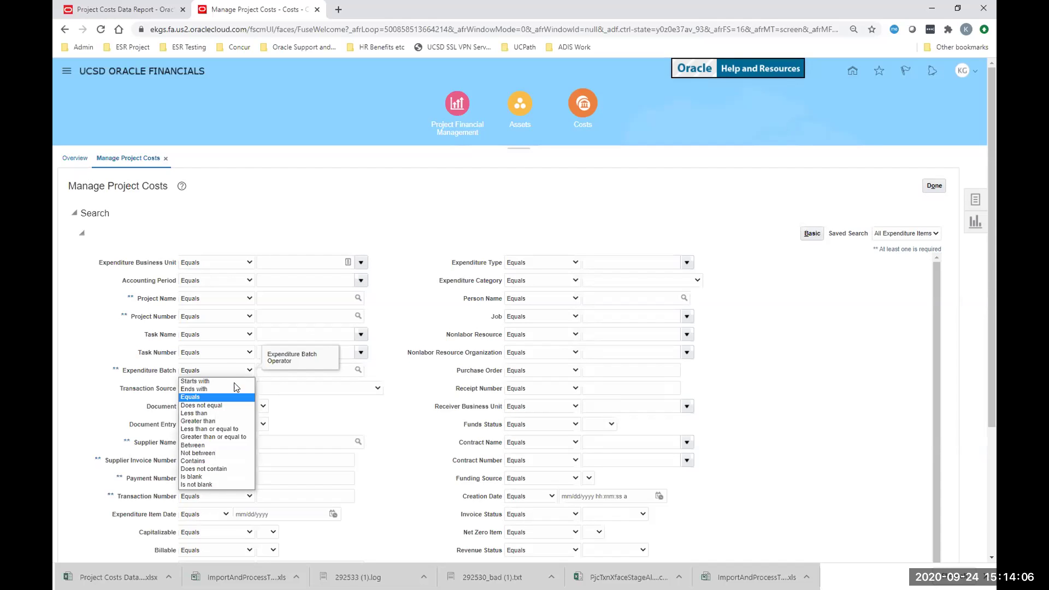
{"action": "left_click", "coordinate": [234, 459]}
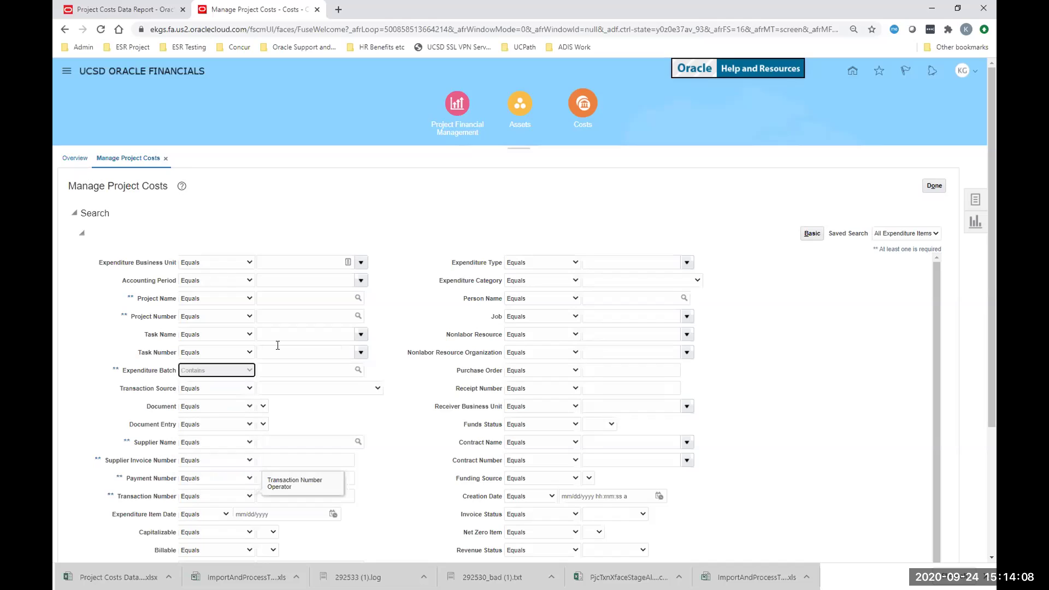
{"action": "left_click", "coordinate": [279, 371]}
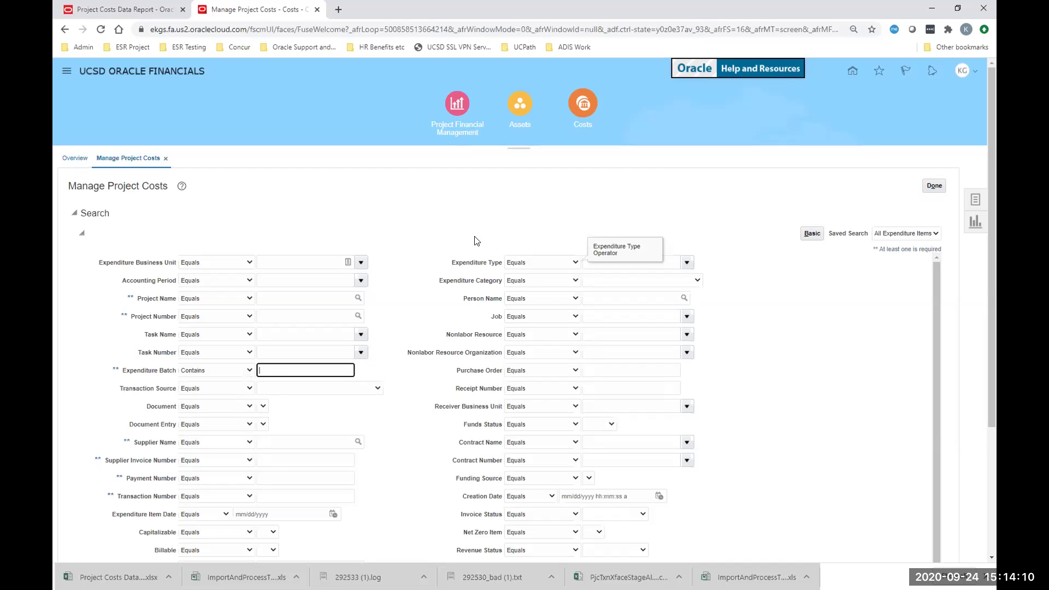
{"action": "key", "text": "ctrl+v"}
{"action": "left_click", "coordinate": [389, 373]}
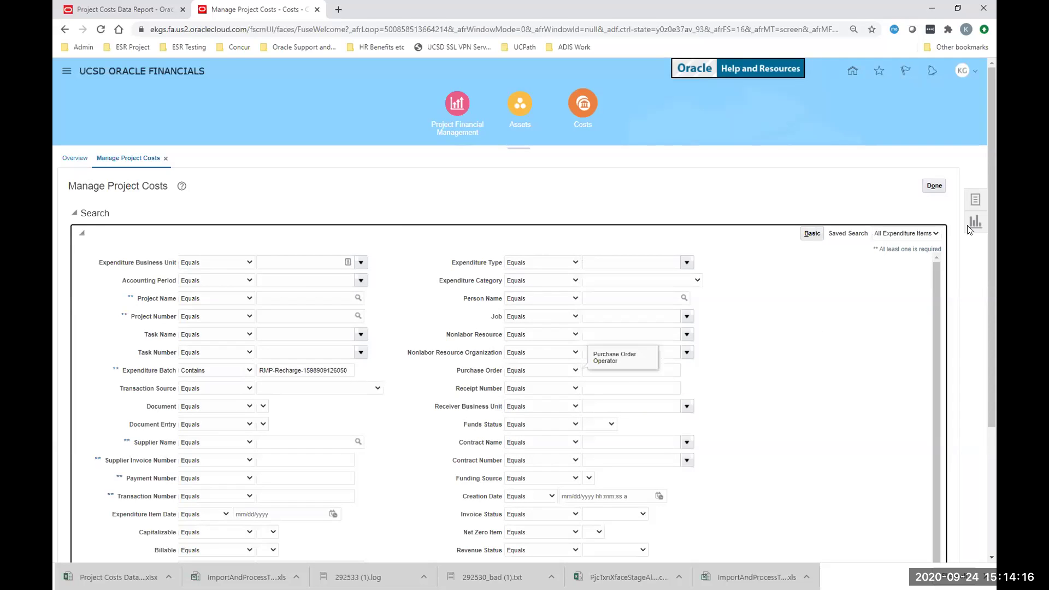
{"action": "scroll", "coordinate": [992, 314], "scroll_direction": "down", "scroll_amount": 1}
{"action": "scroll", "coordinate": [991, 309], "scroll_direction": "down", "scroll_amount": 3}
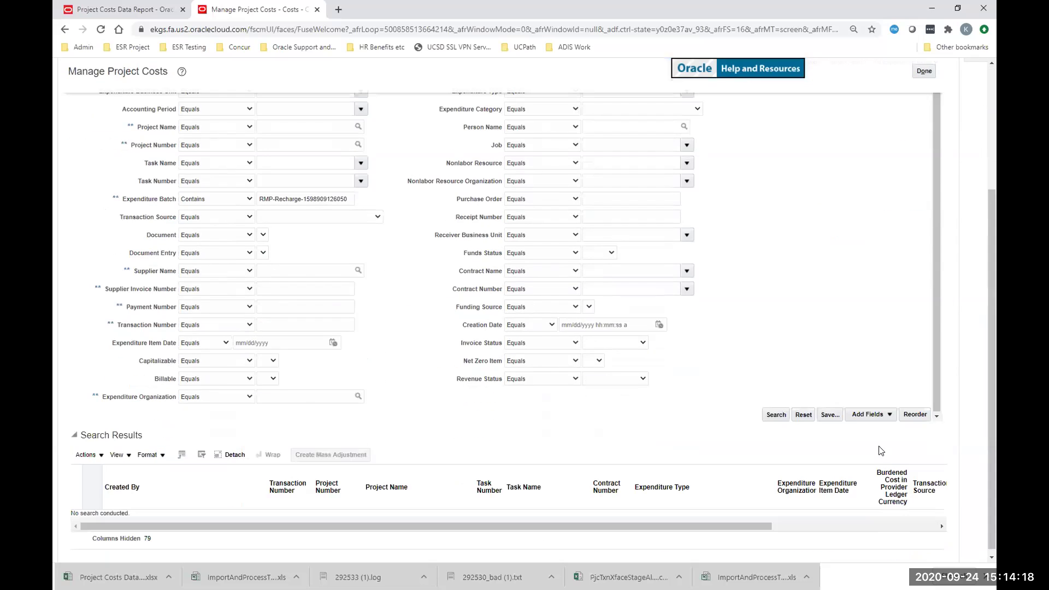
{"action": "left_click", "coordinate": [773, 415]}
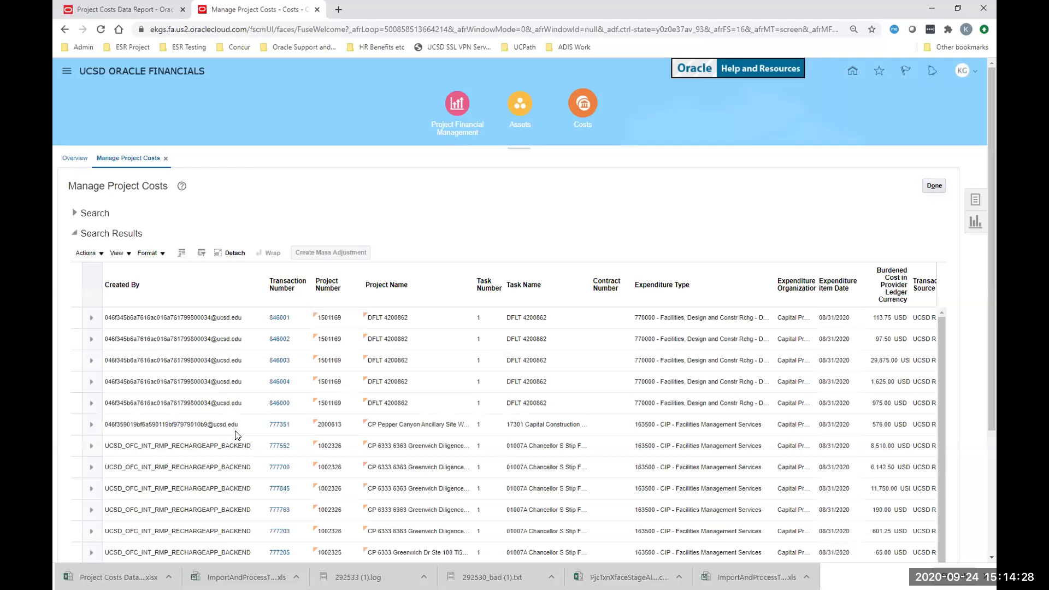
Step: Examine the returned cost transactions, including the Transaction Source, Document and User Expenditure Batch columns
{"action": "scroll", "coordinate": [989, 384], "scroll_direction": "down", "scroll_amount": 1}
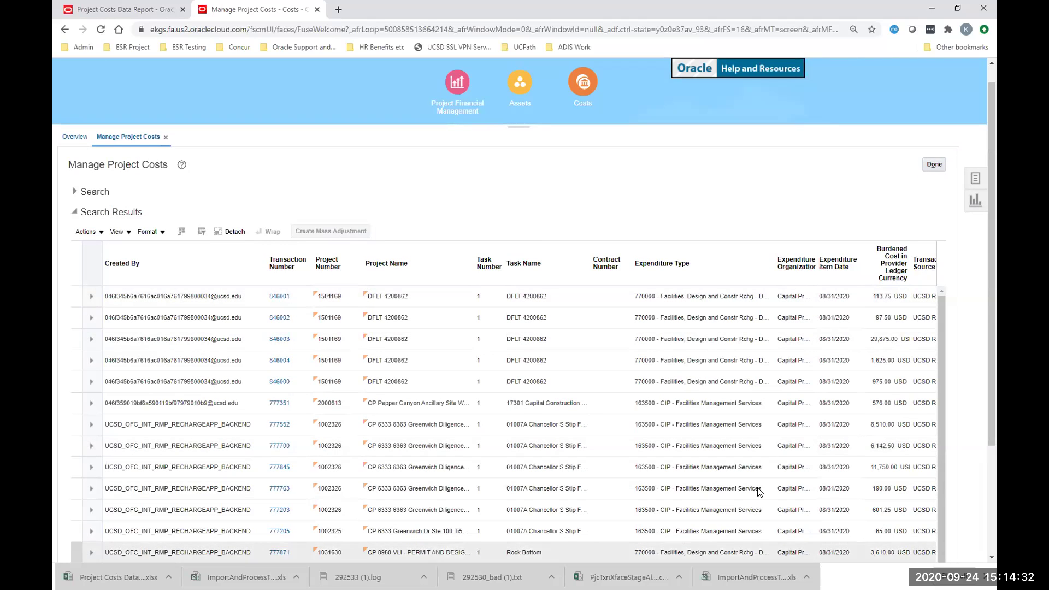
{"action": "scroll", "coordinate": [601, 427], "scroll_direction": "down", "scroll_amount": 3}
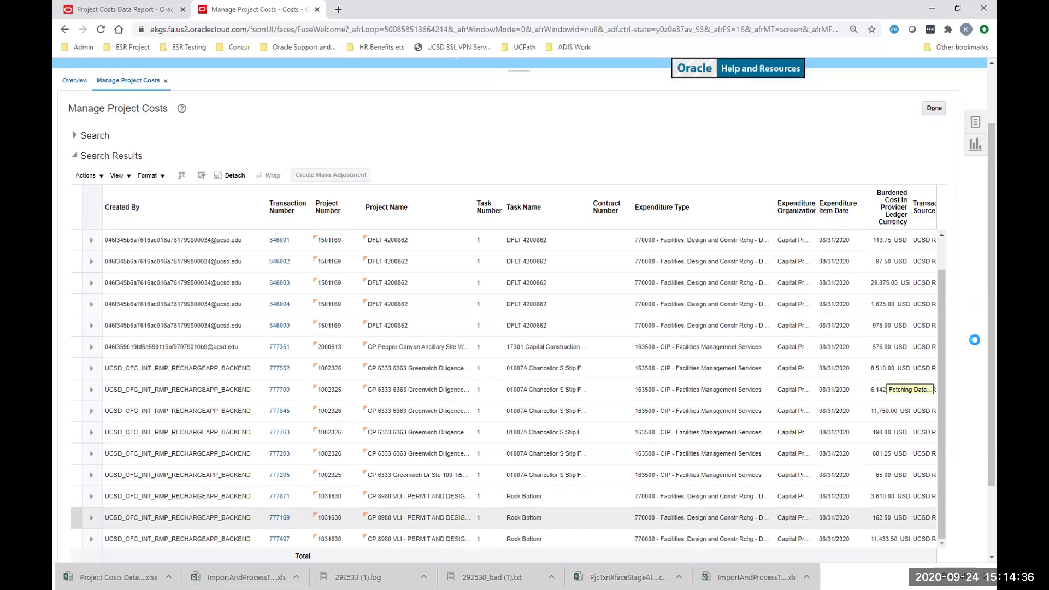
{"action": "scroll", "coordinate": [990, 343], "scroll_direction": "down", "scroll_amount": 1}
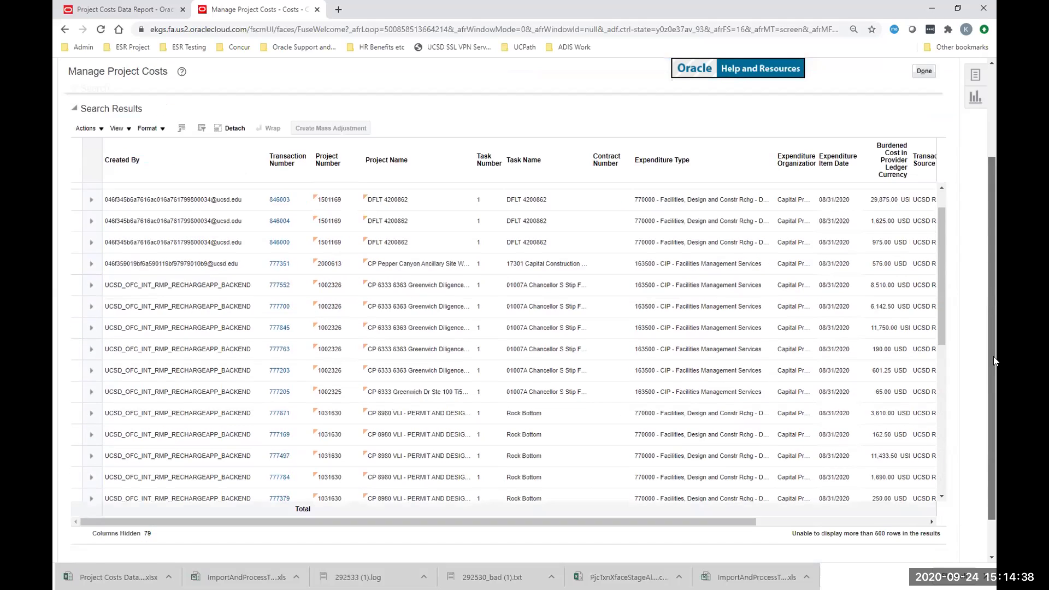
{"action": "scroll", "coordinate": [993, 356], "scroll_direction": "up", "scroll_amount": 1}
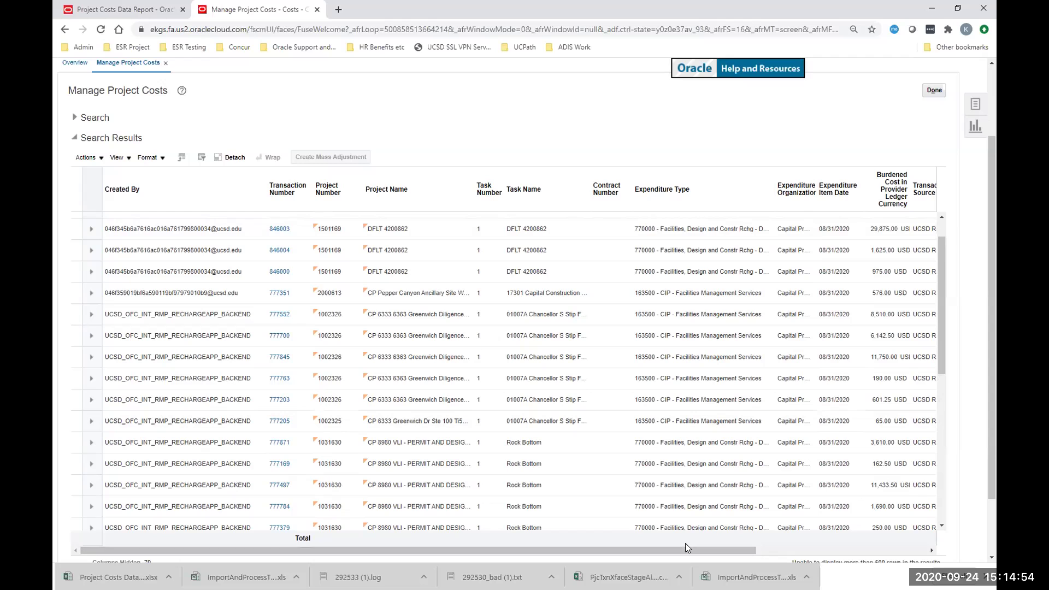
{"action": "left_click", "coordinate": [788, 550]}
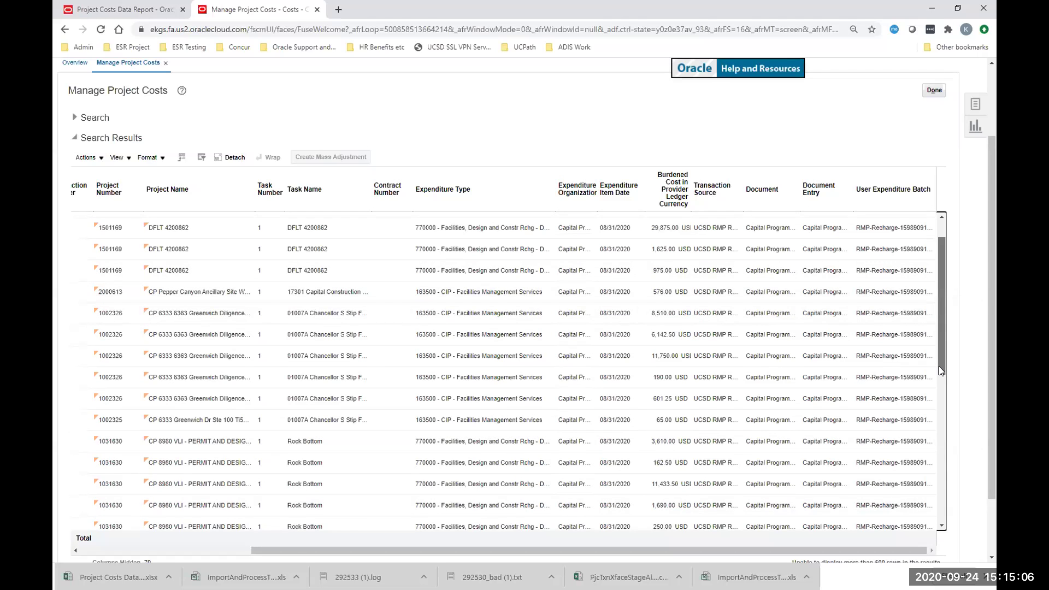
{"action": "scroll", "coordinate": [936, 390], "scroll_direction": "down", "scroll_amount": 5}
{"action": "scroll", "coordinate": [929, 393], "scroll_direction": "down", "scroll_amount": 2}
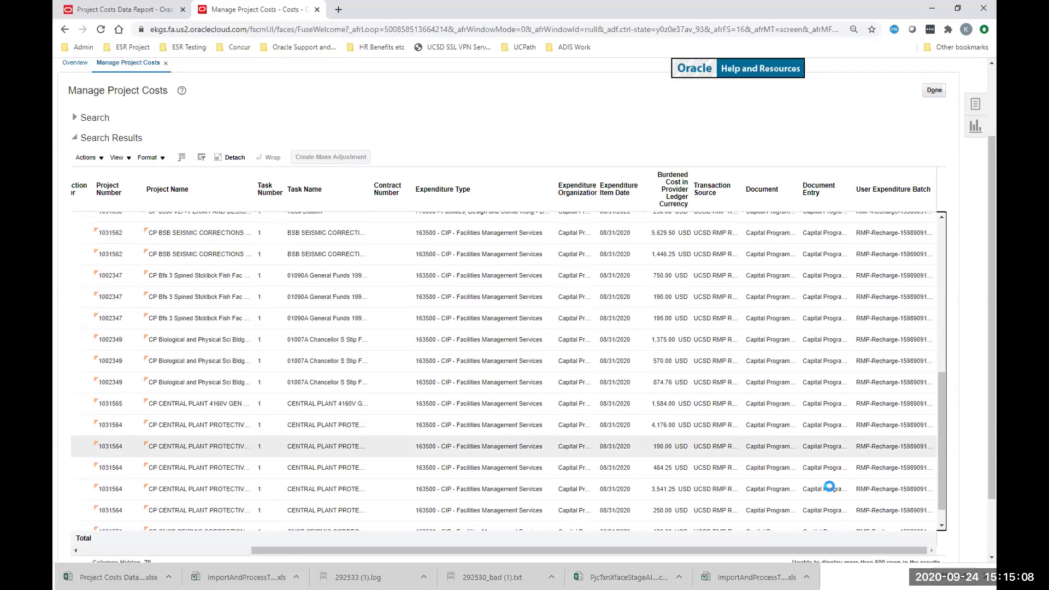
{"action": "scroll", "coordinate": [853, 524], "scroll_direction": "down", "scroll_amount": 1}
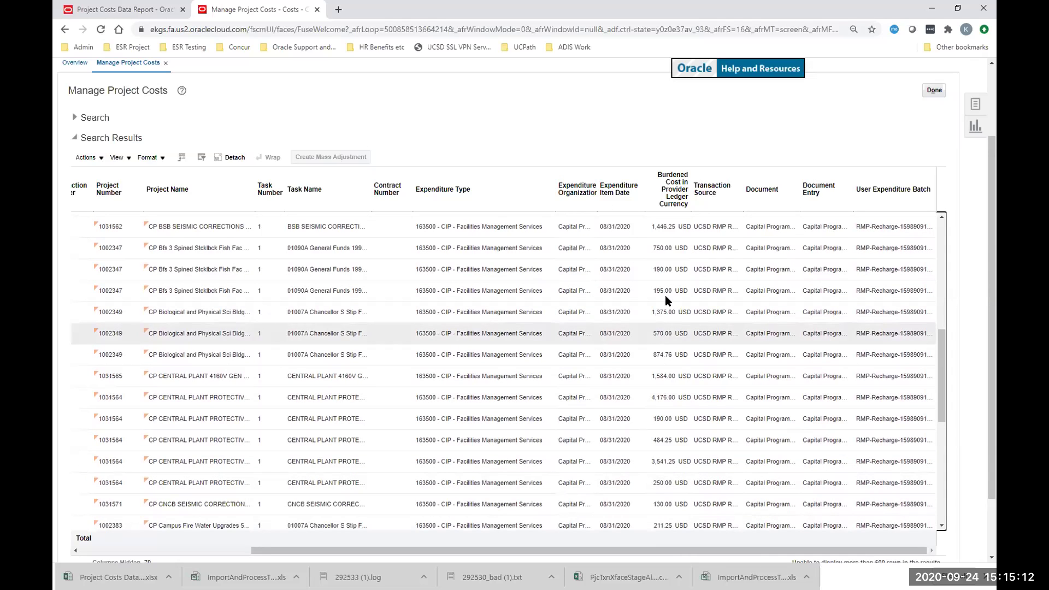
{"action": "scroll", "coordinate": [727, 377], "scroll_direction": "up", "scroll_amount": 6}
{"action": "scroll", "coordinate": [752, 378], "scroll_direction": "up", "scroll_amount": 3}
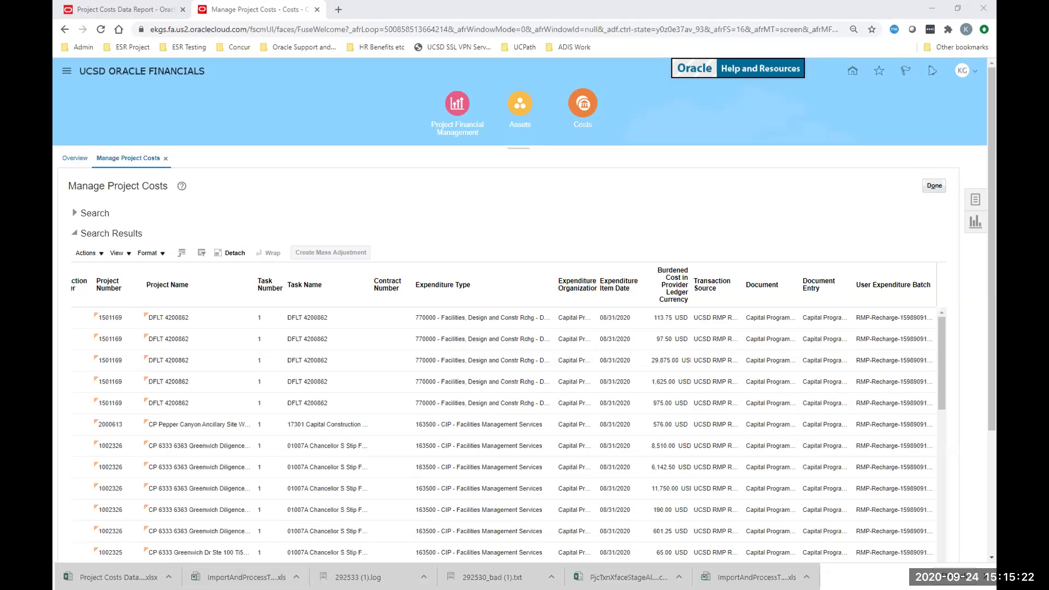
{"action": "left_click", "coordinate": [75, 214]}
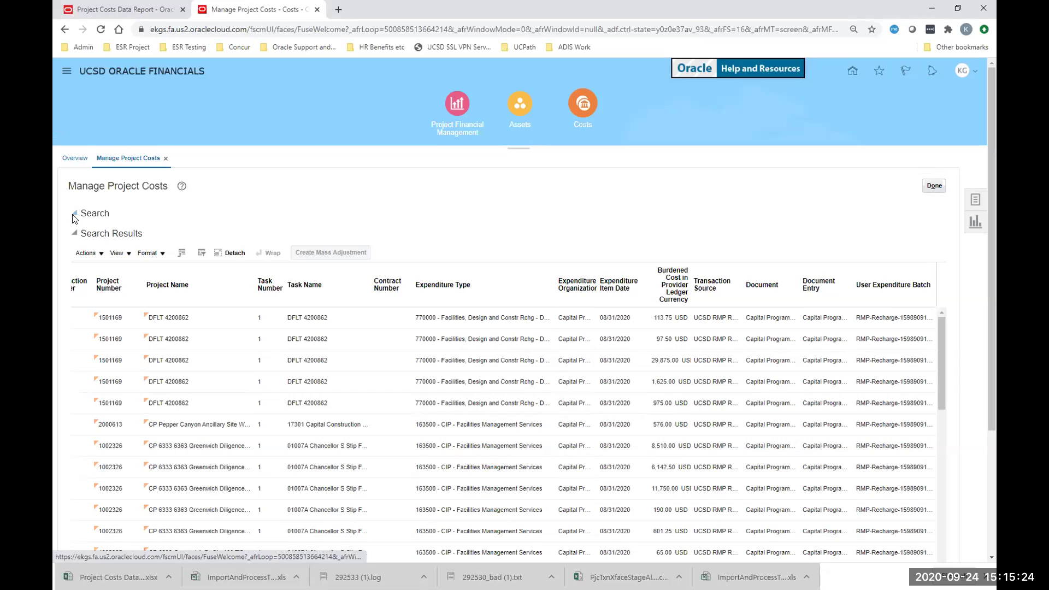
{"action": "left_click", "coordinate": [152, 361]}
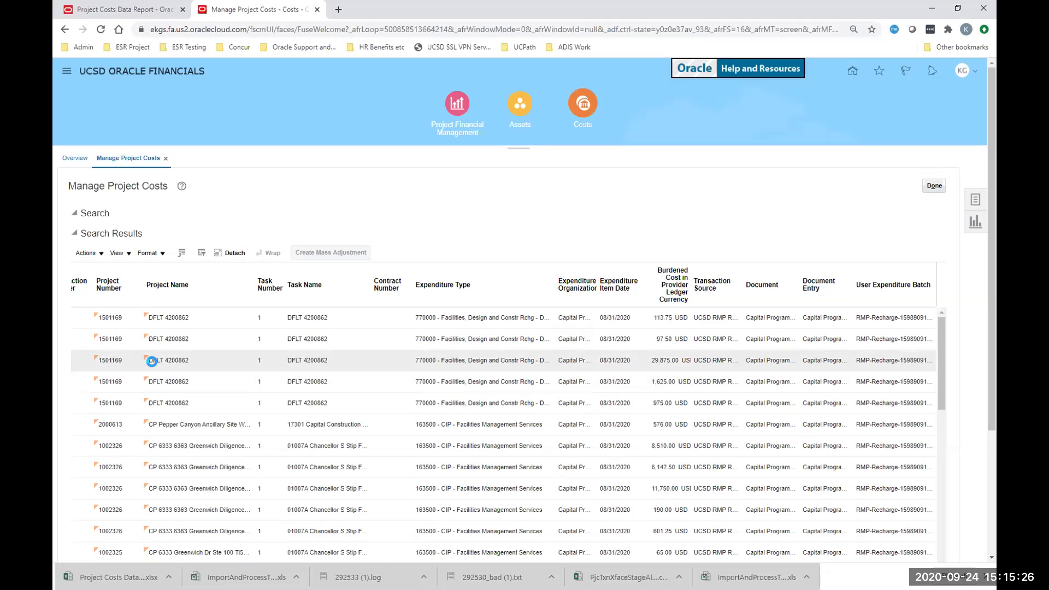
{"action": "left_click", "coordinate": [75, 217]}
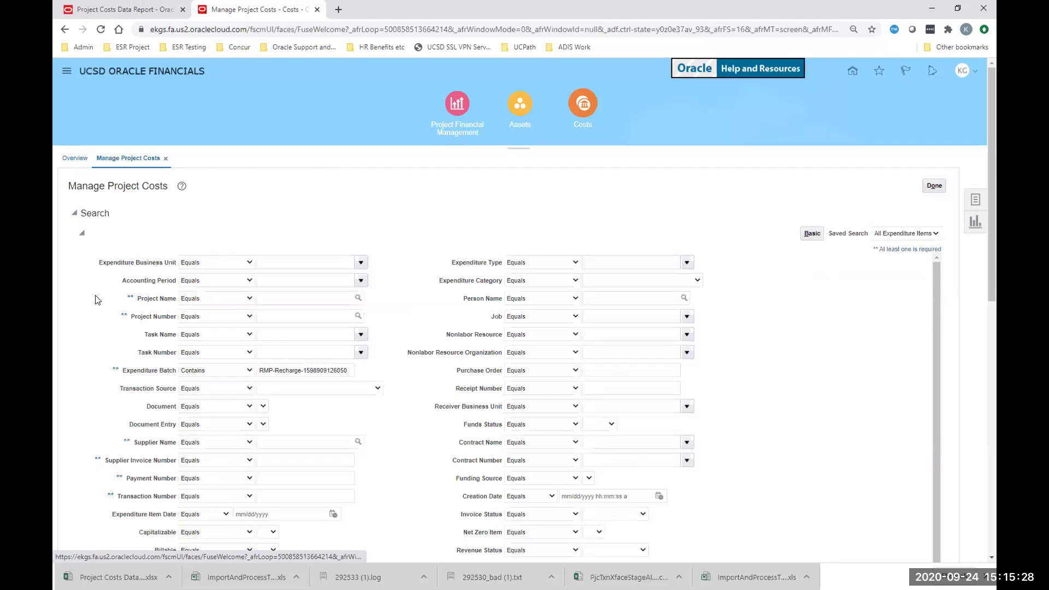
{"action": "triple_click", "coordinate": [348, 370]}
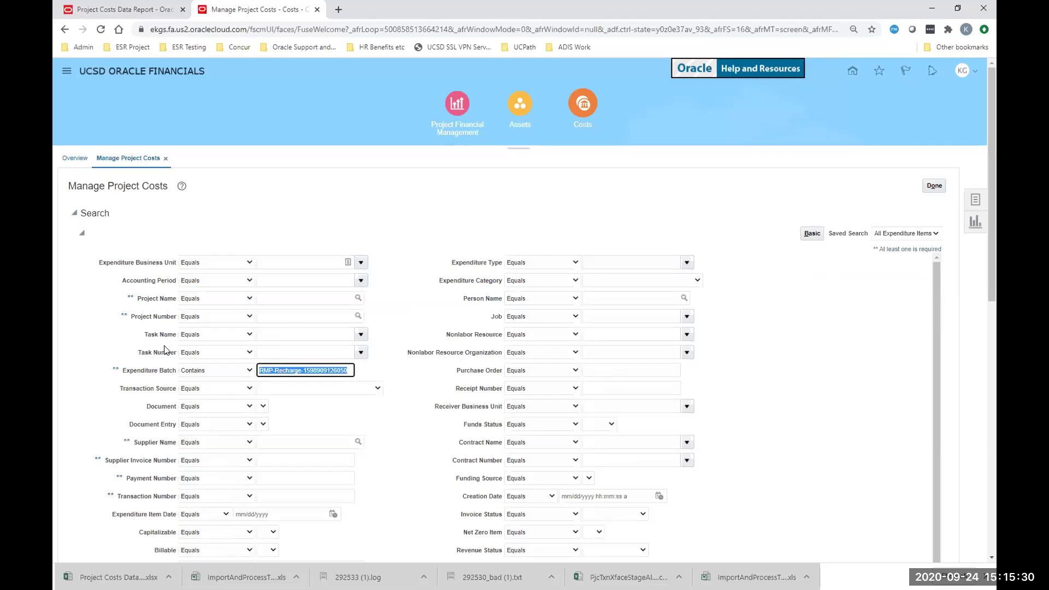
{"action": "key", "text": "ctrl+v"}
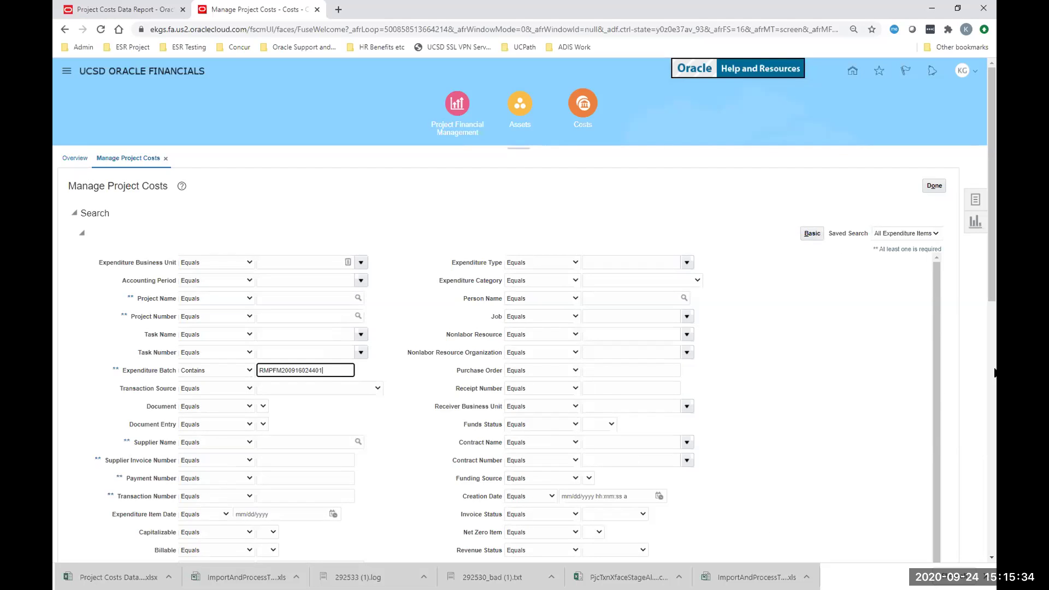
{"action": "scroll", "coordinate": [989, 286], "scroll_direction": "down", "scroll_amount": 4}
{"action": "left_click", "coordinate": [775, 372]}
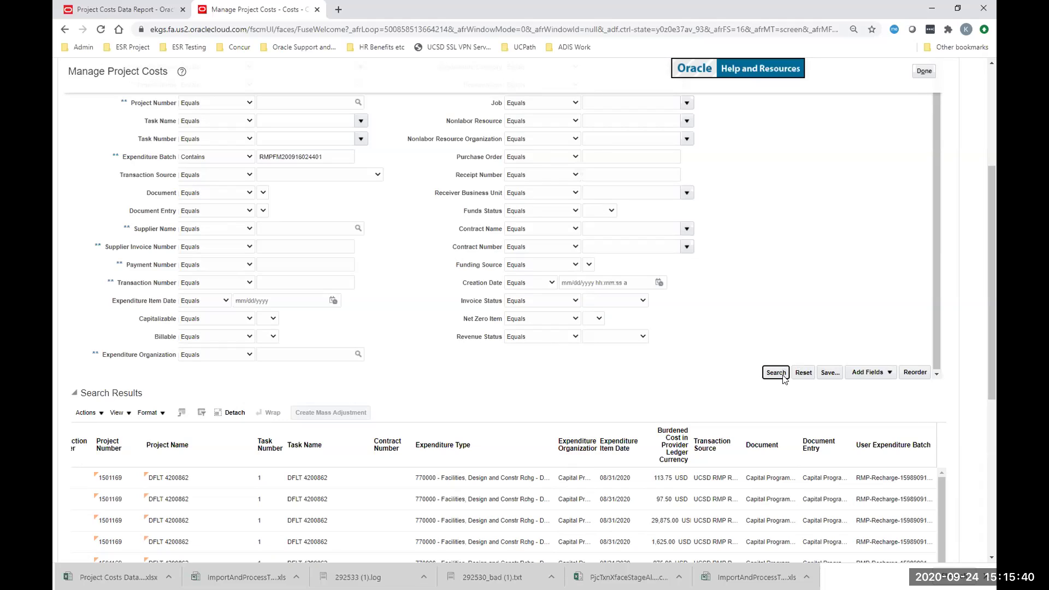
{"action": "left_click", "coordinate": [778, 376]}
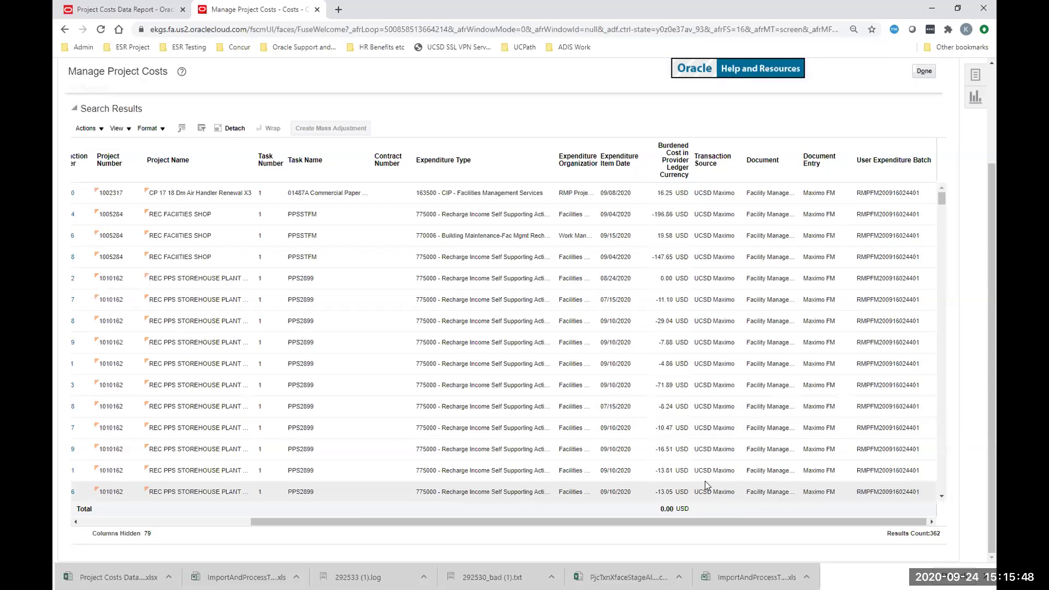
{"action": "scroll", "coordinate": [749, 384], "scroll_direction": "up", "scroll_amount": 1}
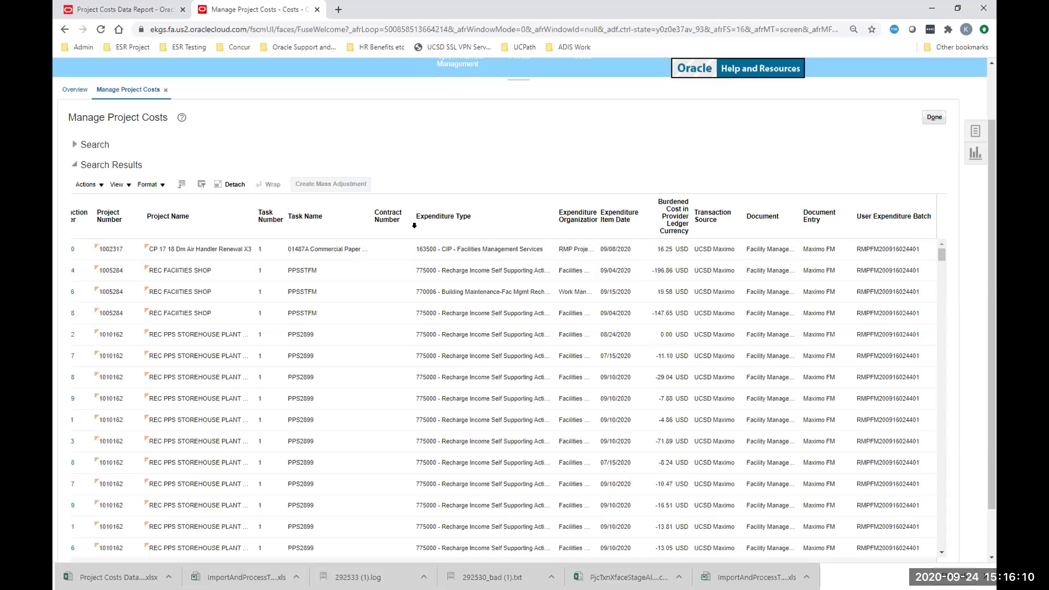
{"action": "left_click_drag", "start_coordinate": [415, 229], "coordinate": [384, 231]}
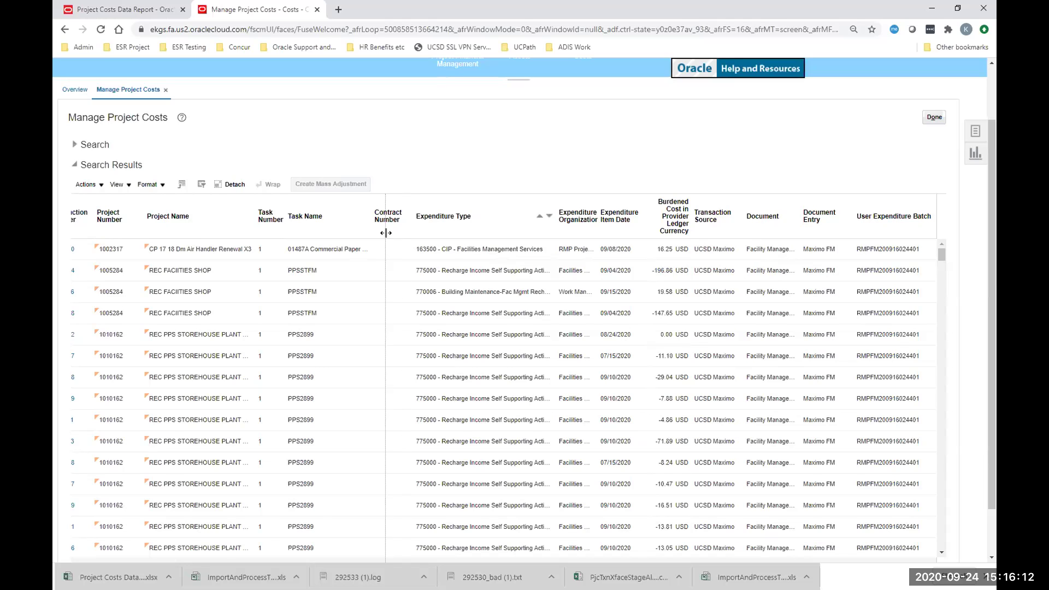
{"action": "left_click_drag", "start_coordinate": [586, 230], "coordinate": [607, 235]}
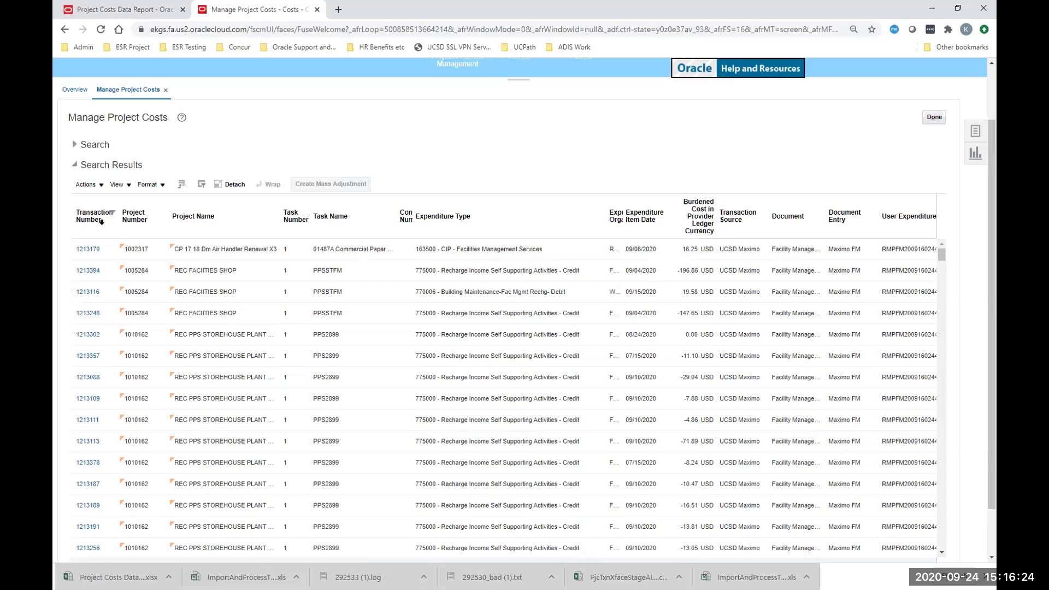
{"action": "left_click", "coordinate": [306, 265]}
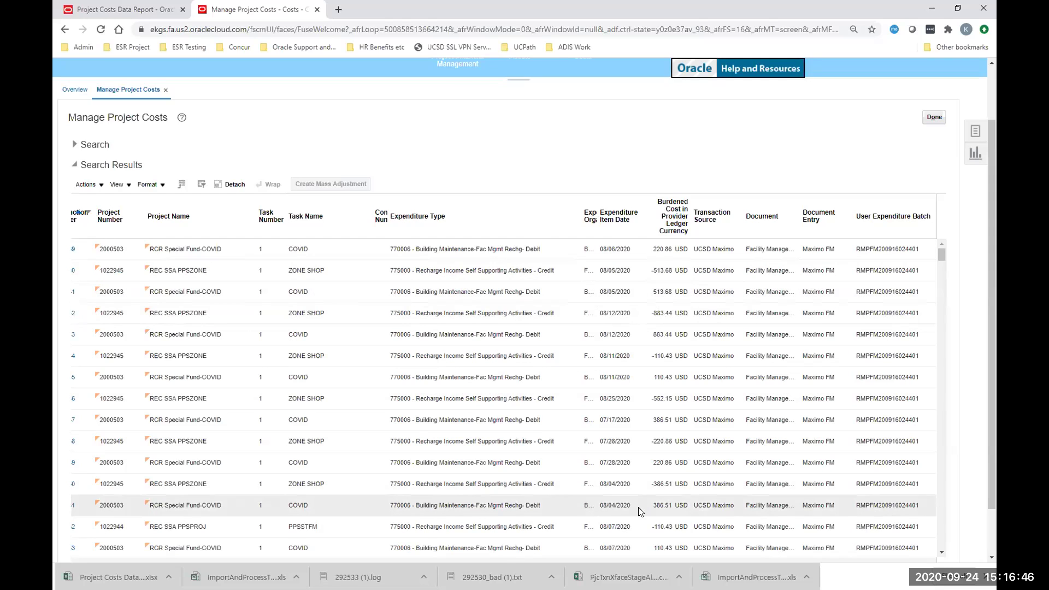
Step: Switch to the MCI file generation presentation in PowerPoint and show slide 33, How to check for errors
{"action": "left_click", "coordinate": [932, 9]}
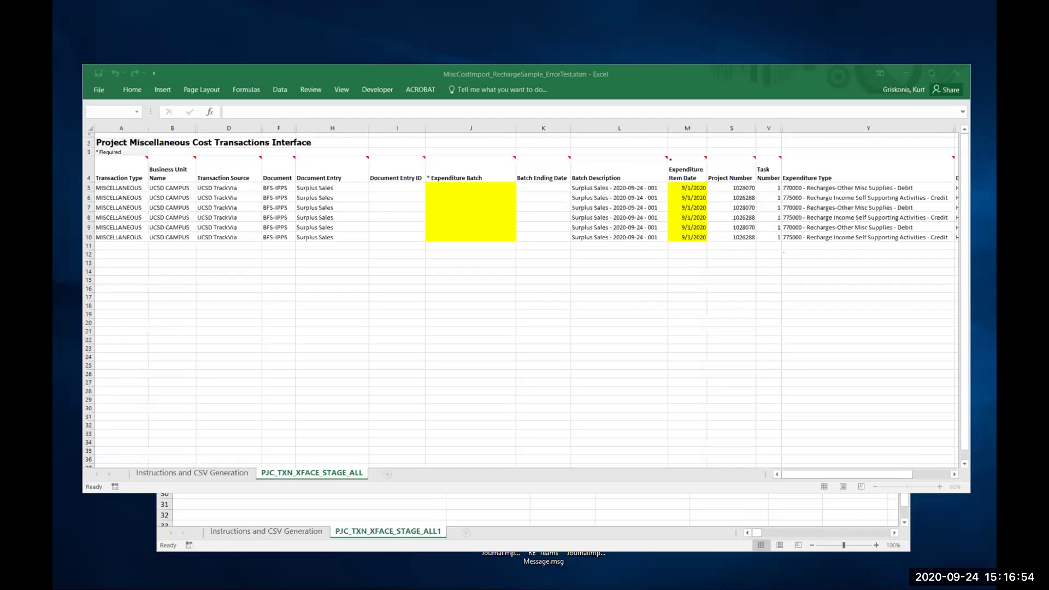
{"action": "key", "text": "alt+Tab"}
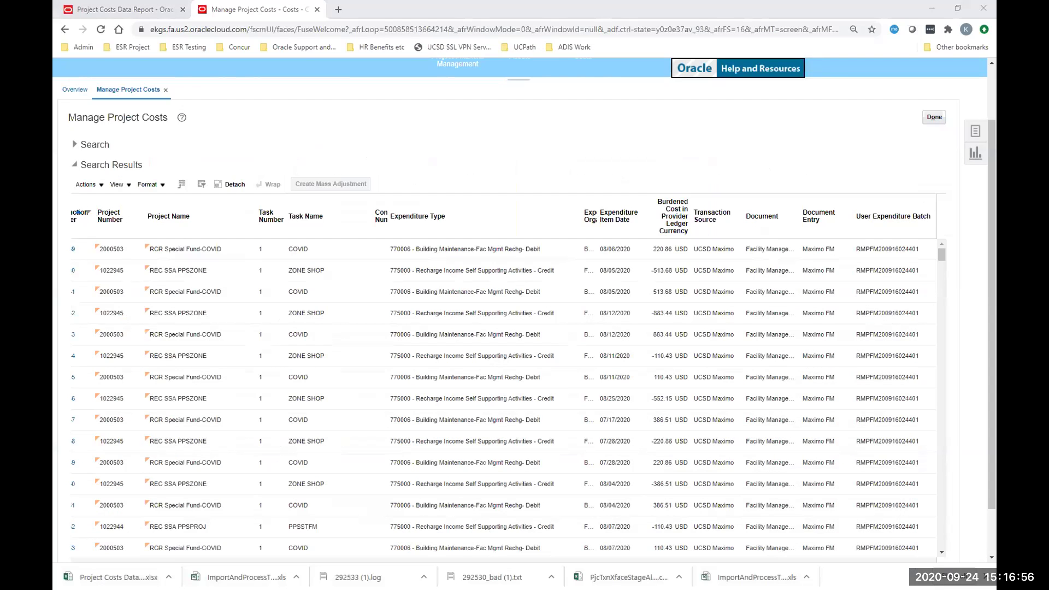
{"action": "key", "text": "alt+Tab"}
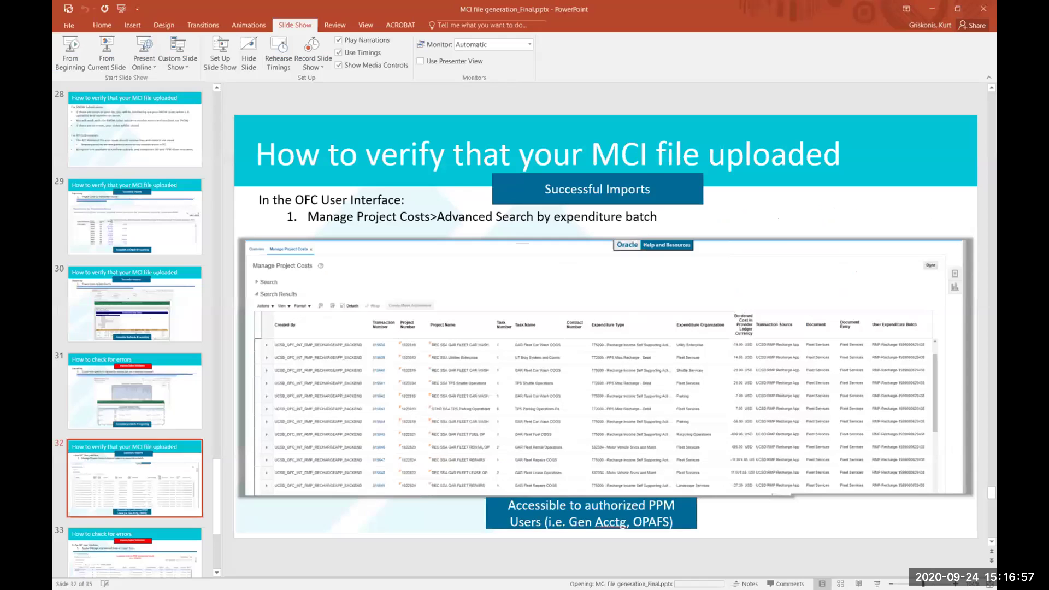
{"action": "left_click", "coordinate": [137, 559]}
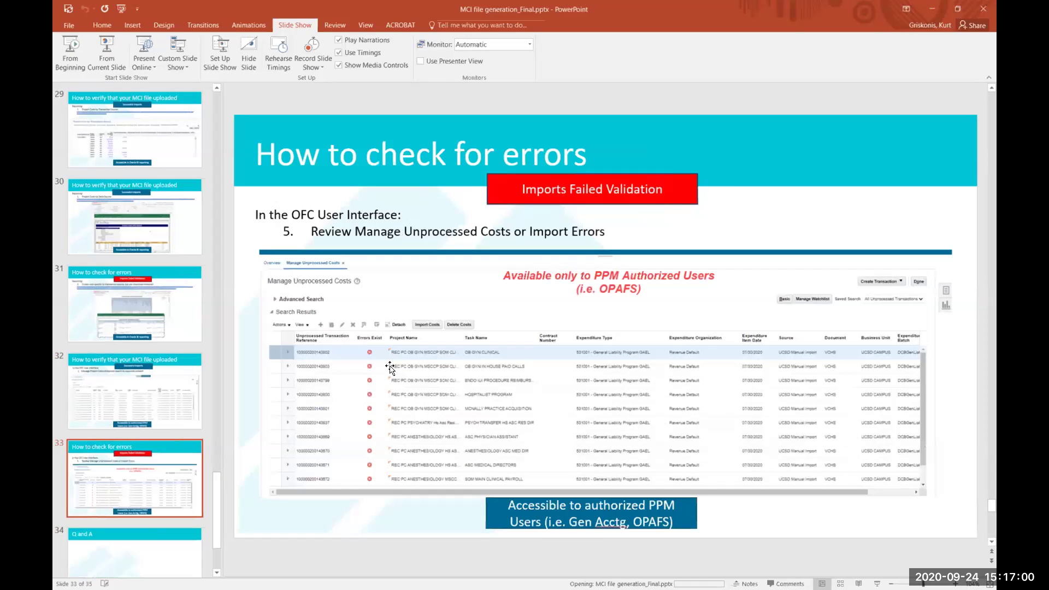
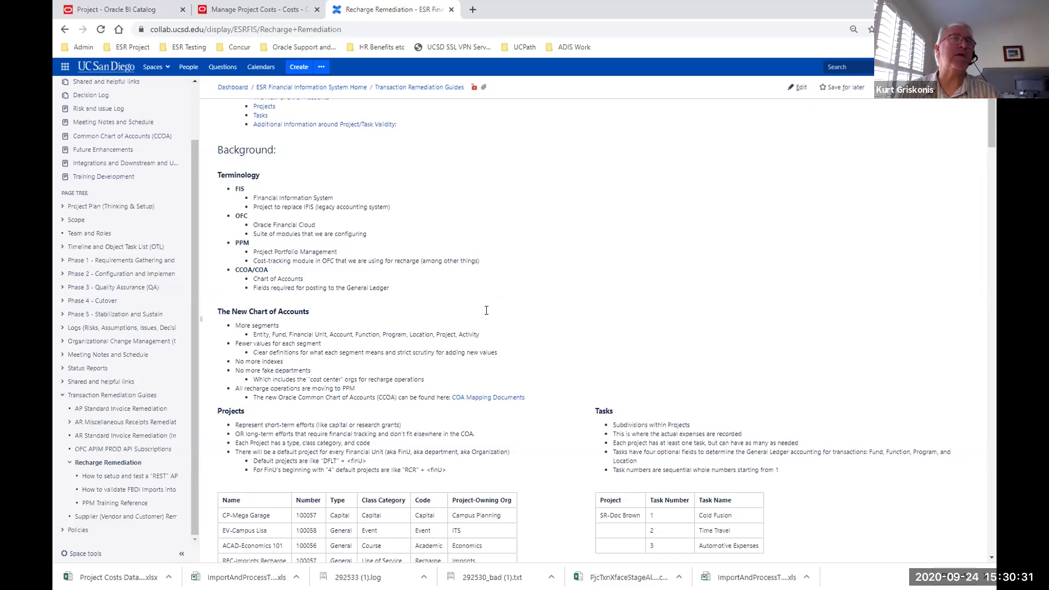
Step: Switch from the Recharge Remediation page to the Production folder in File Explorer and open TransactionSourceDocumentDocumentEntryReport_29June.xlsx
{"action": "scroll", "coordinate": [503, 382], "scroll_direction": "up", "scroll_amount": 2}
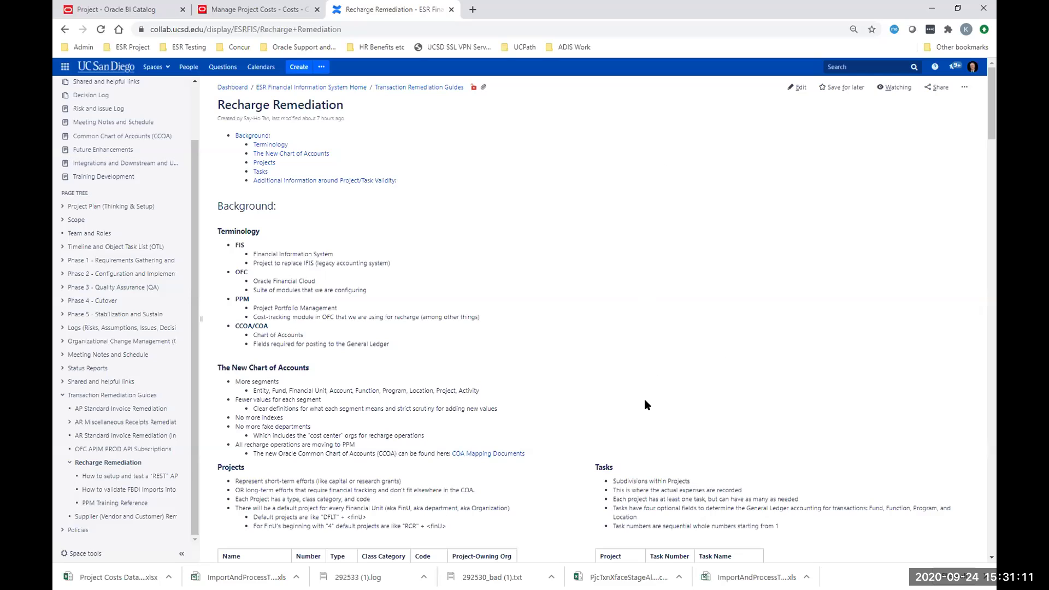
{"action": "scroll", "coordinate": [662, 376], "scroll_direction": "down", "scroll_amount": 2}
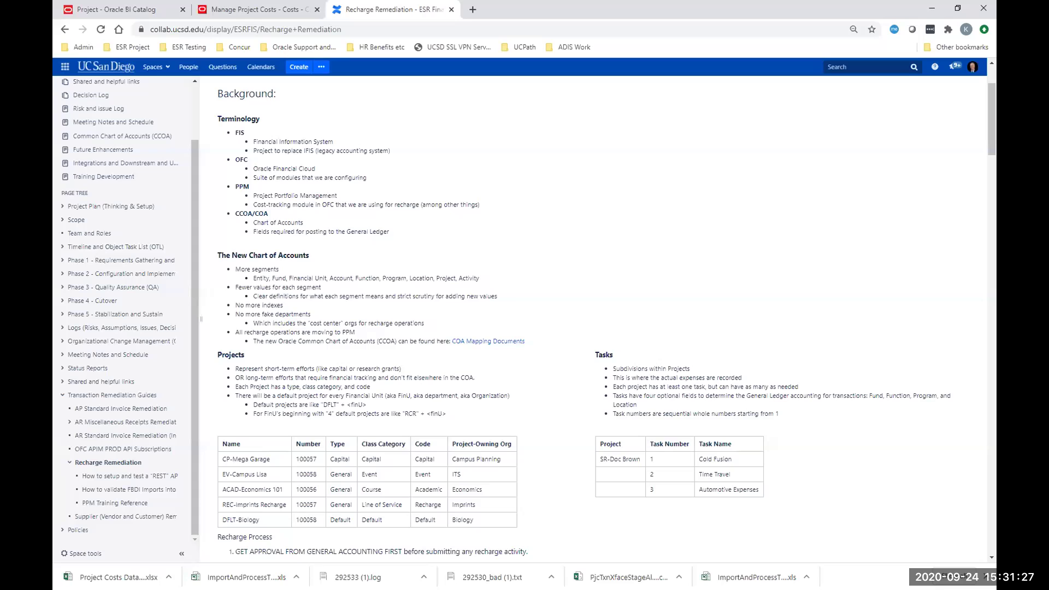
{"action": "key", "text": "alt+Tab"}
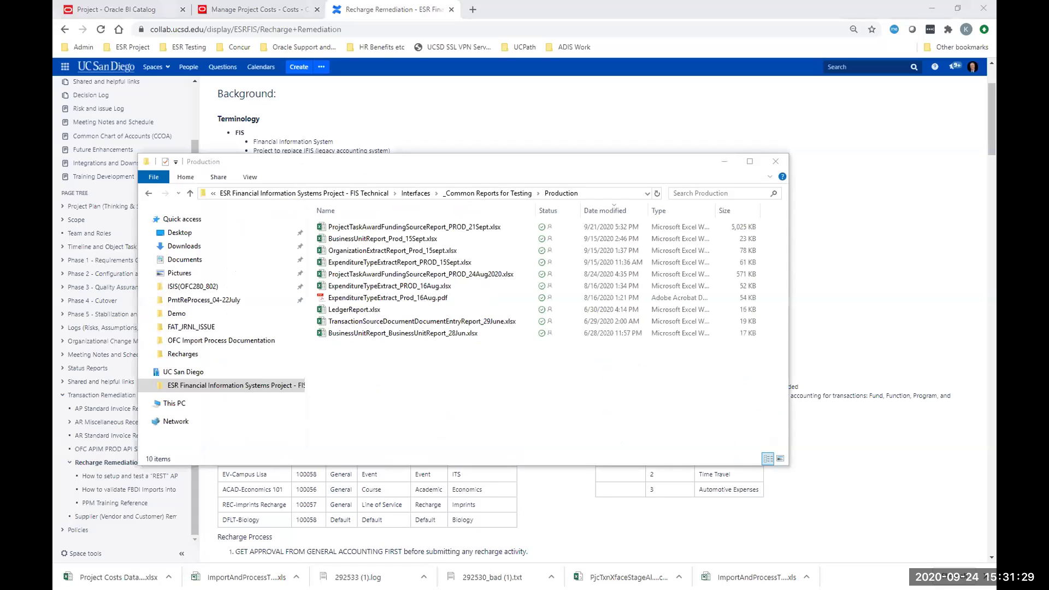
{"action": "double_click", "coordinate": [355, 321]}
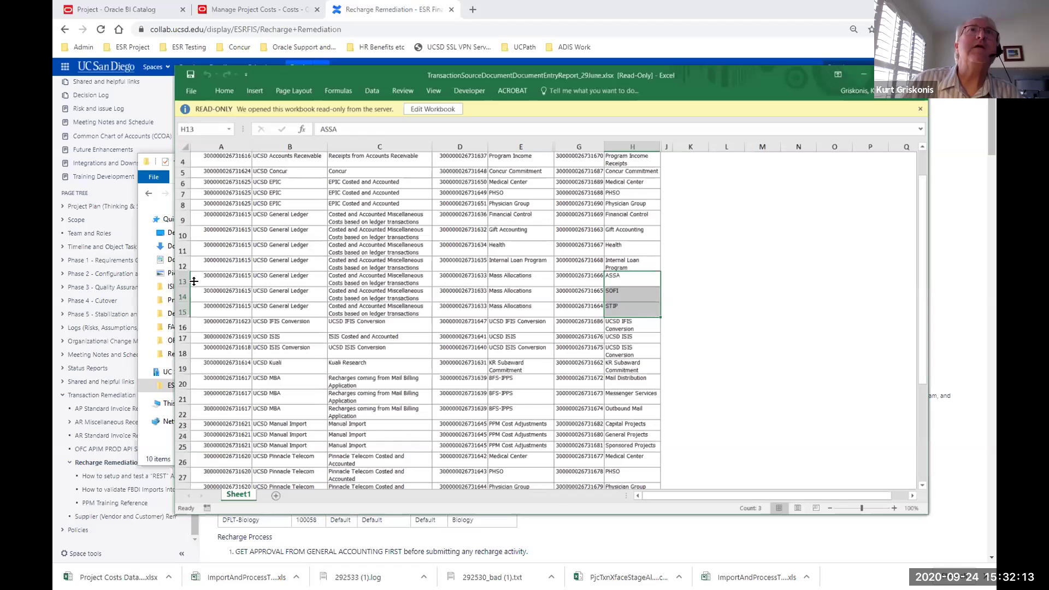
Step: Examine the transaction source, document and document entry combinations, including the UCSD Manual Import rows, and close the workbook
{"action": "left_click", "coordinate": [473, 351]}
{"action": "scroll", "coordinate": [487, 412], "scroll_direction": "down", "scroll_amount": 3}
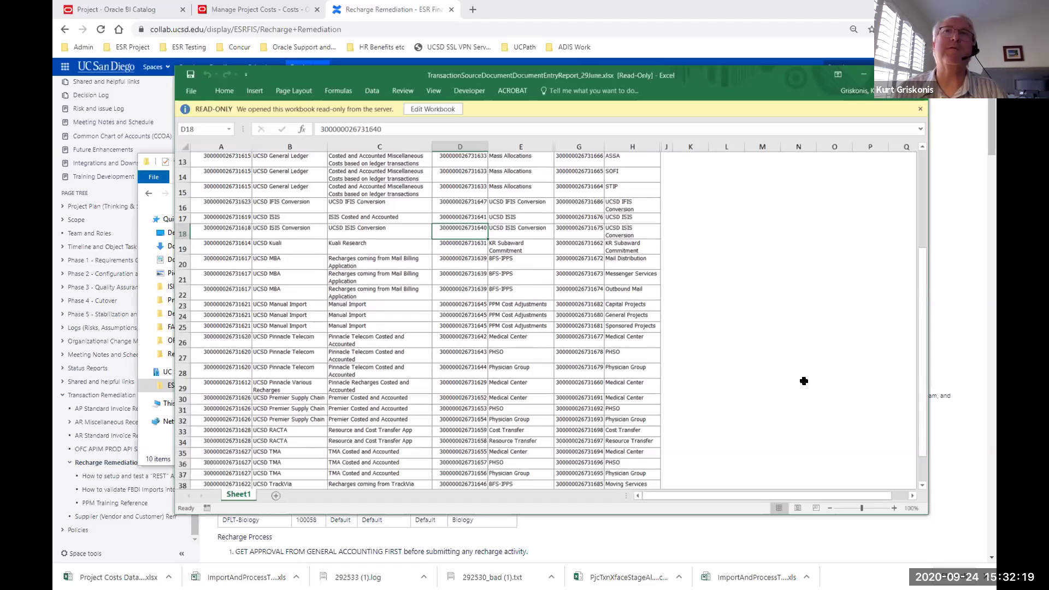
{"action": "left_click_drag", "start_coordinate": [272, 304], "coordinate": [403, 324]}
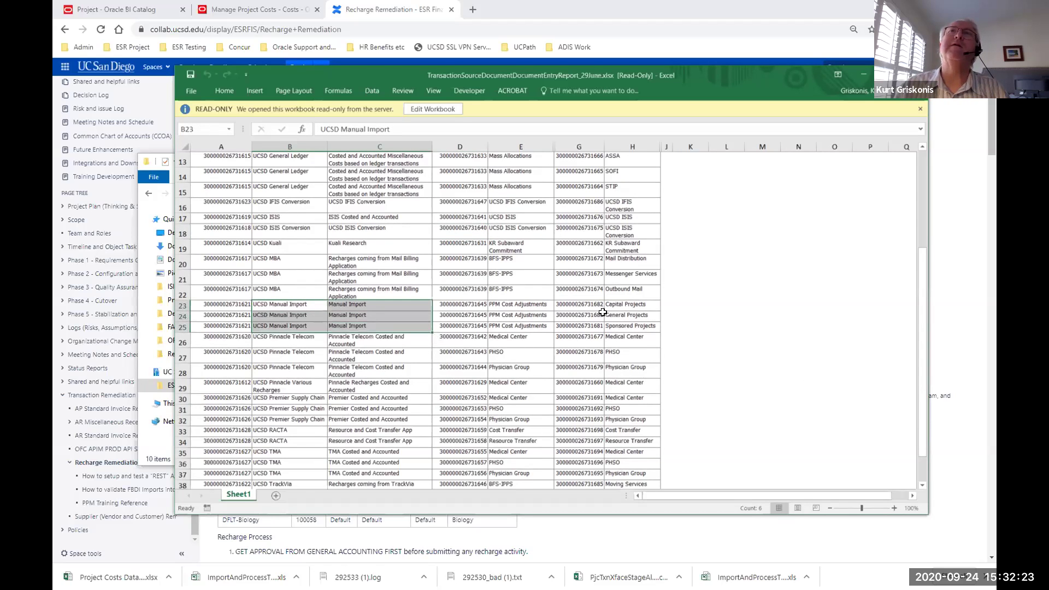
{"action": "left_click", "coordinate": [640, 304]}
{"action": "scroll", "coordinate": [614, 338], "scroll_direction": "down", "scroll_amount": 1}
{"action": "scroll", "coordinate": [615, 338], "scroll_direction": "down", "scroll_amount": 3}
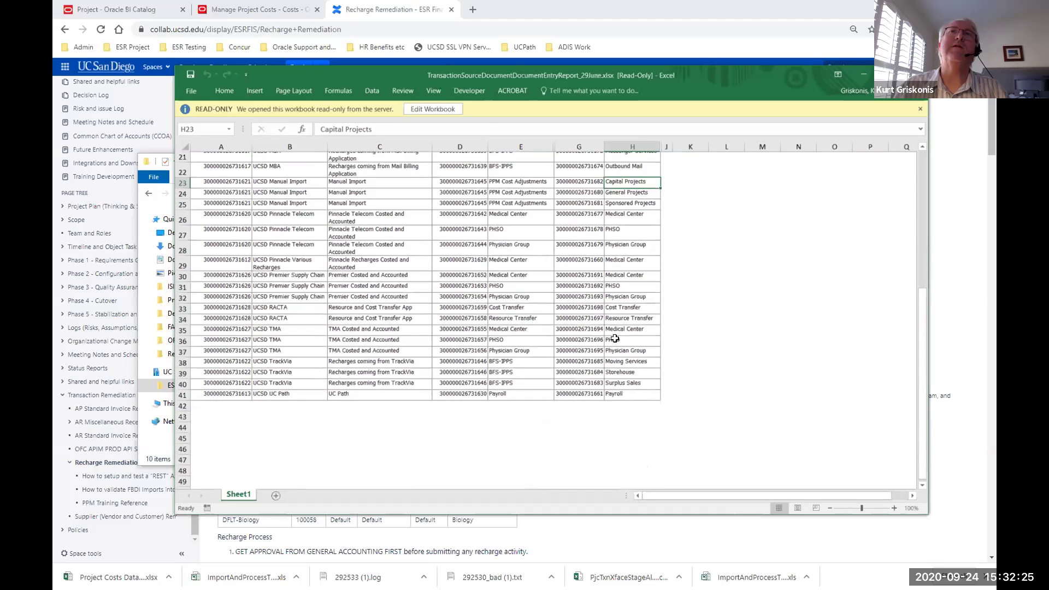
{"action": "scroll", "coordinate": [615, 339], "scroll_direction": "up", "scroll_amount": 8}
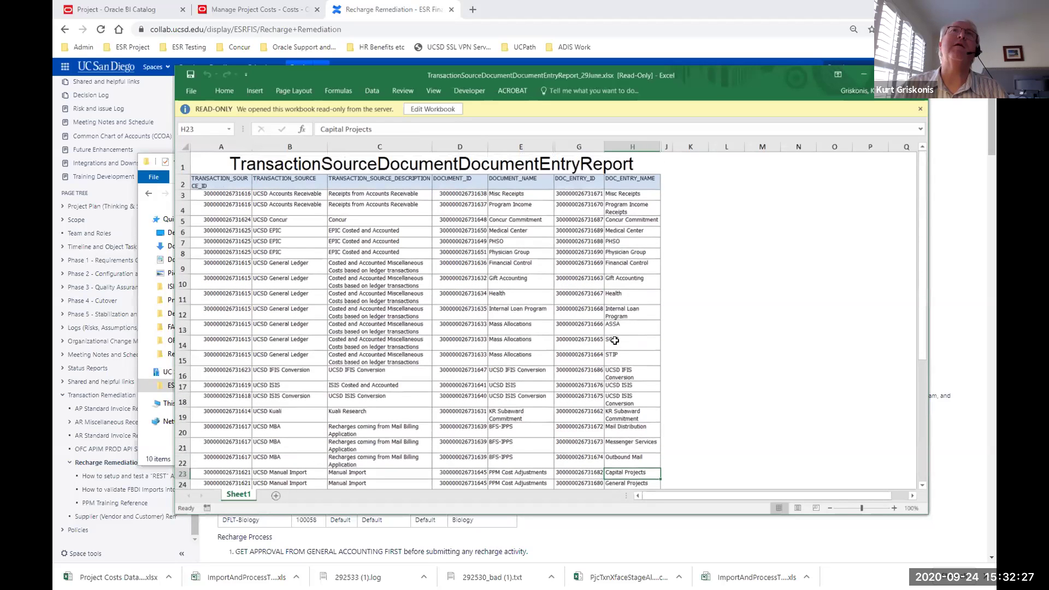
{"action": "key", "text": "alt+F4"}
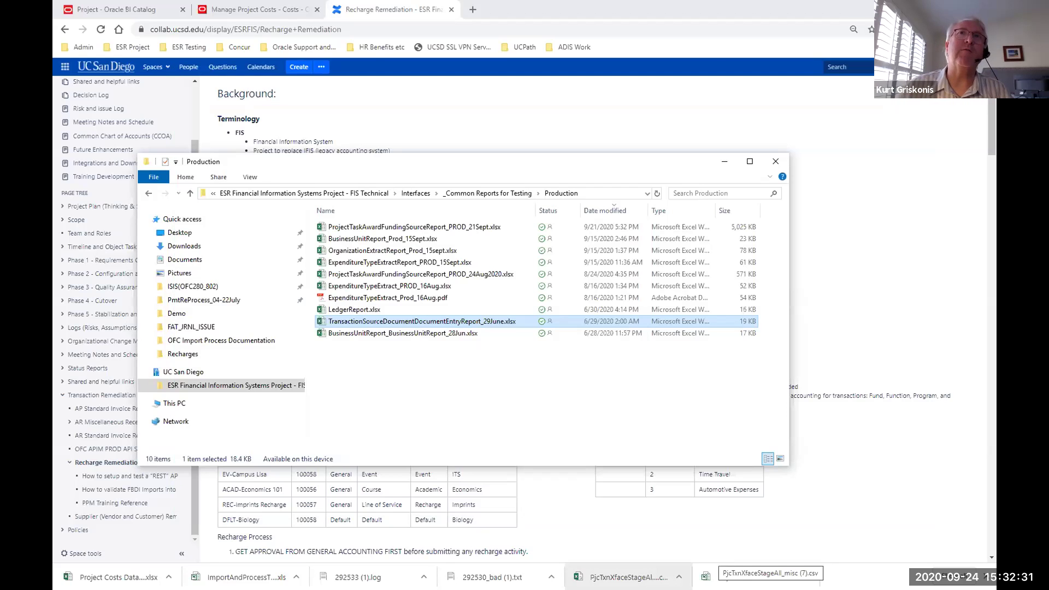
{"action": "left_click", "coordinate": [585, 426]}
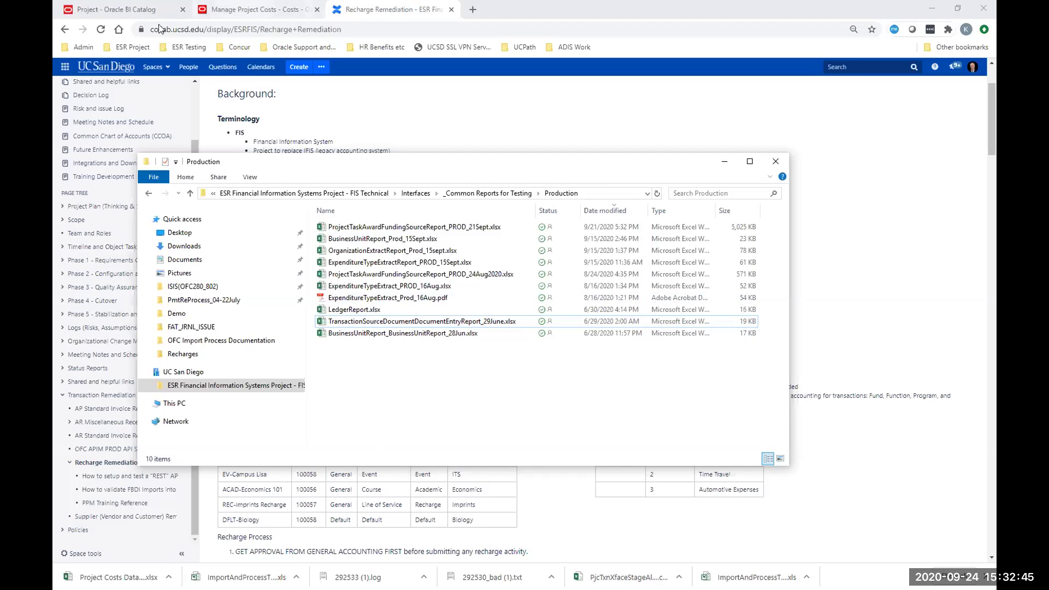
Step: Leave Manage Project Costs in the browser and open TransactionSourceDocumentDocumentEntryReport from the Project folder of the BI catalog
{"action": "left_click", "coordinate": [254, 9]}
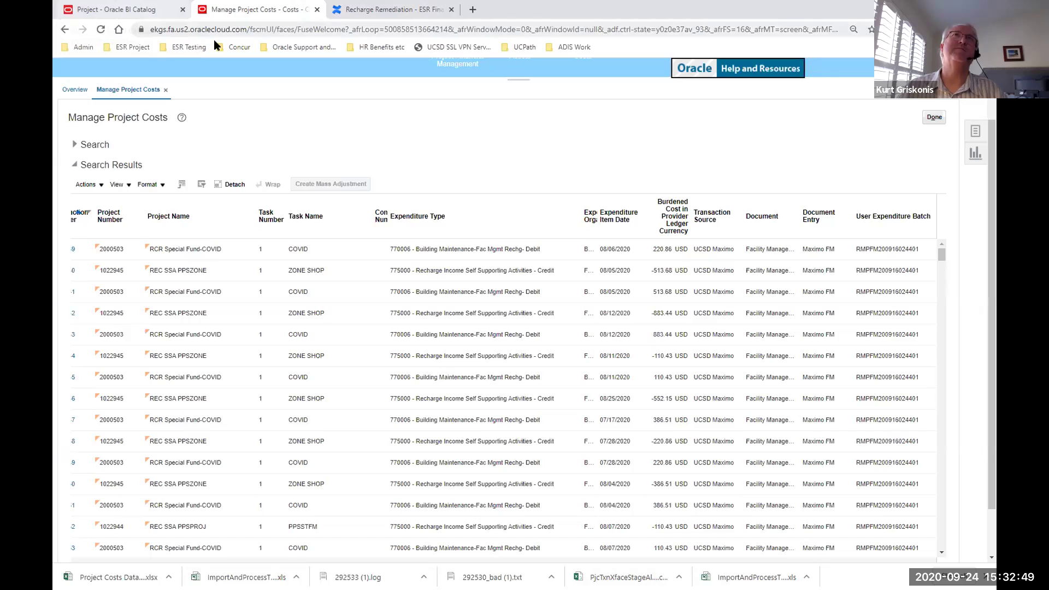
{"action": "left_click", "coordinate": [932, 119]}
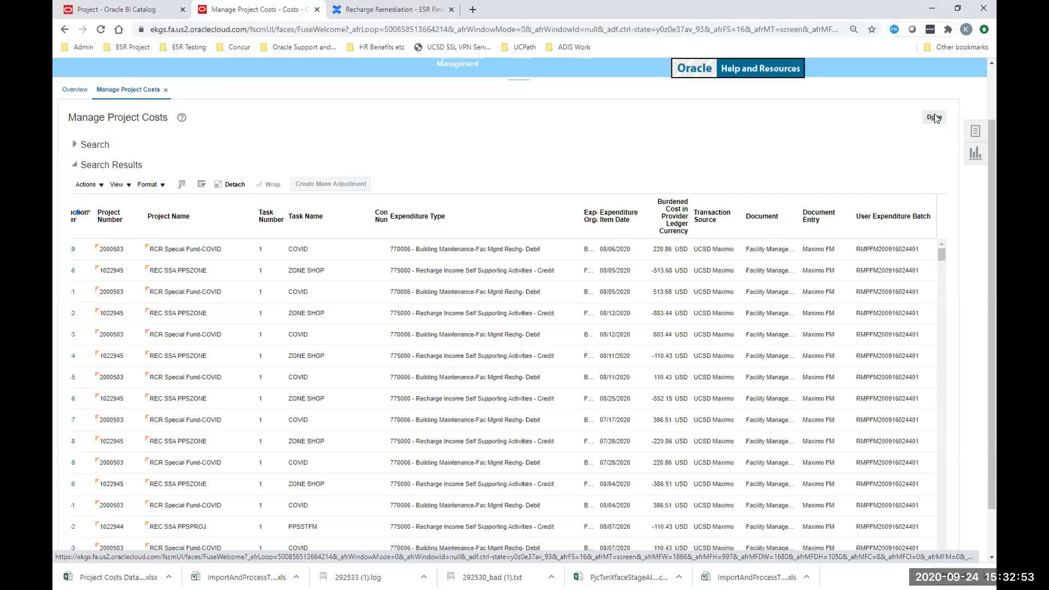
{"action": "left_click", "coordinate": [116, 9]}
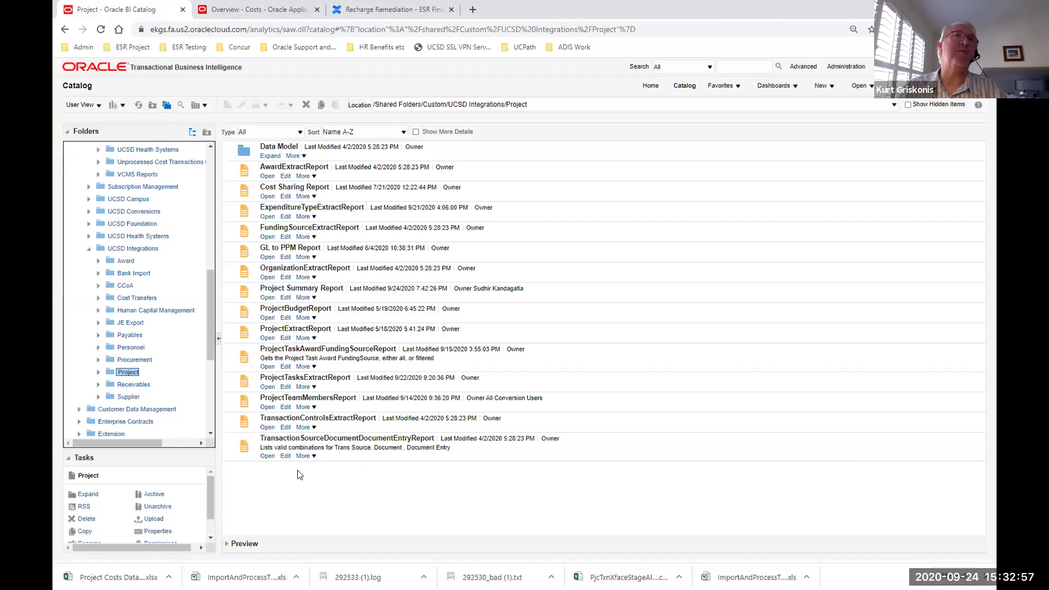
{"action": "left_click", "coordinate": [267, 457]}
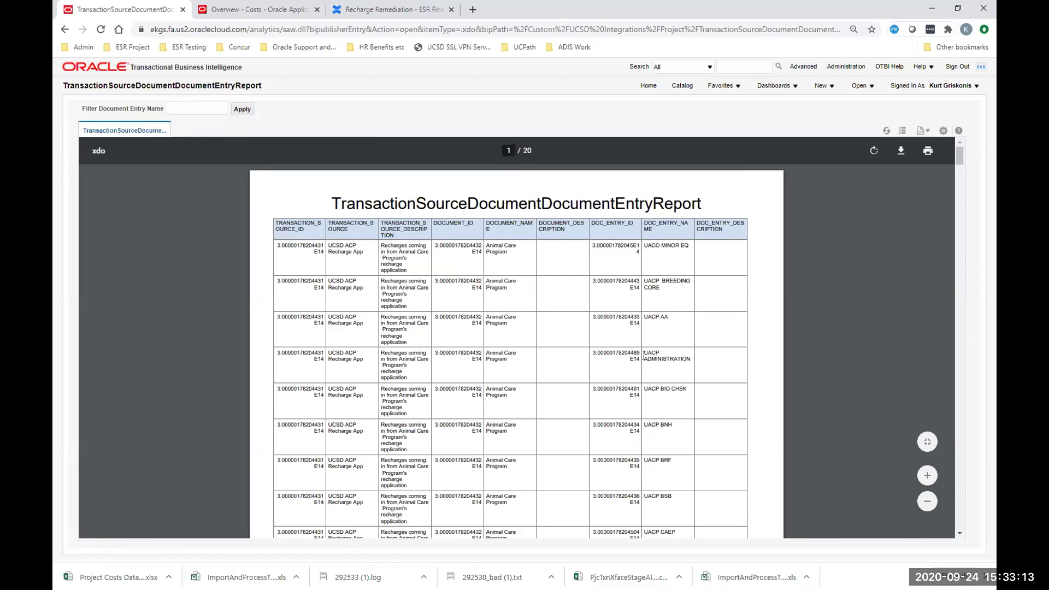
Step: Read through the report's transaction source, document and document entry names for the Animal Care Program
{"action": "scroll", "coordinate": [645, 376], "scroll_direction": "down", "scroll_amount": 3}
{"action": "scroll", "coordinate": [643, 352], "scroll_direction": "down", "scroll_amount": 9}
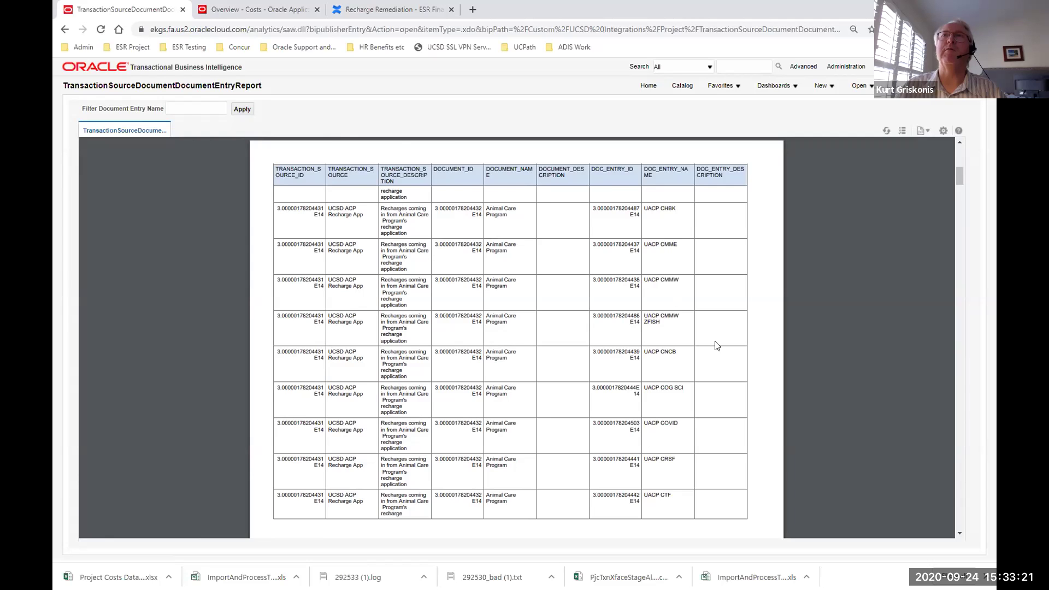
{"action": "scroll", "coordinate": [716, 344], "scroll_direction": "down", "scroll_amount": 3}
{"action": "scroll", "coordinate": [717, 346], "scroll_direction": "down", "scroll_amount": 3}
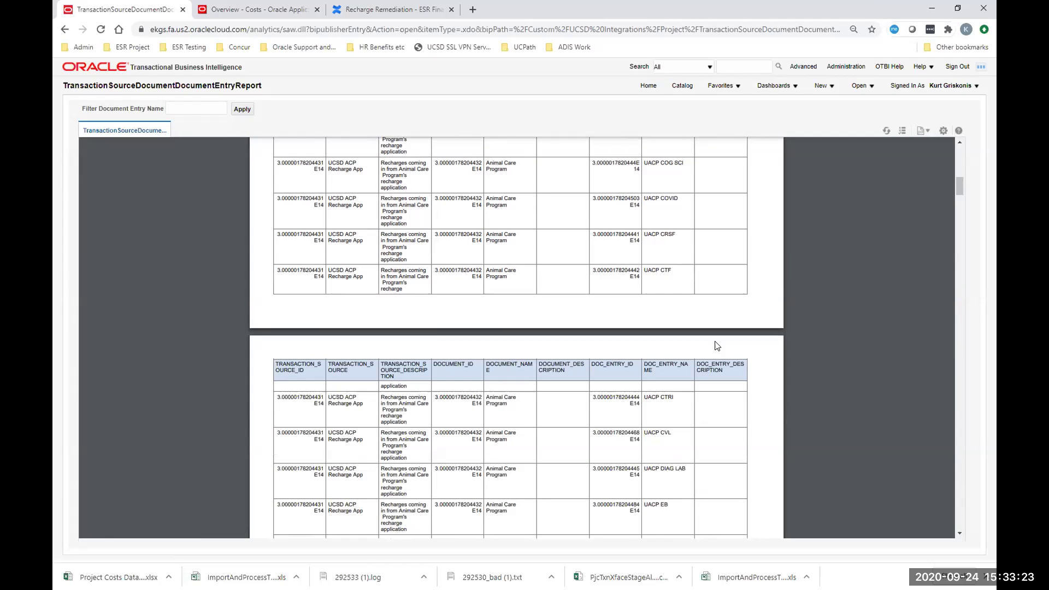
{"action": "scroll", "coordinate": [714, 340], "scroll_direction": "down", "scroll_amount": 1}
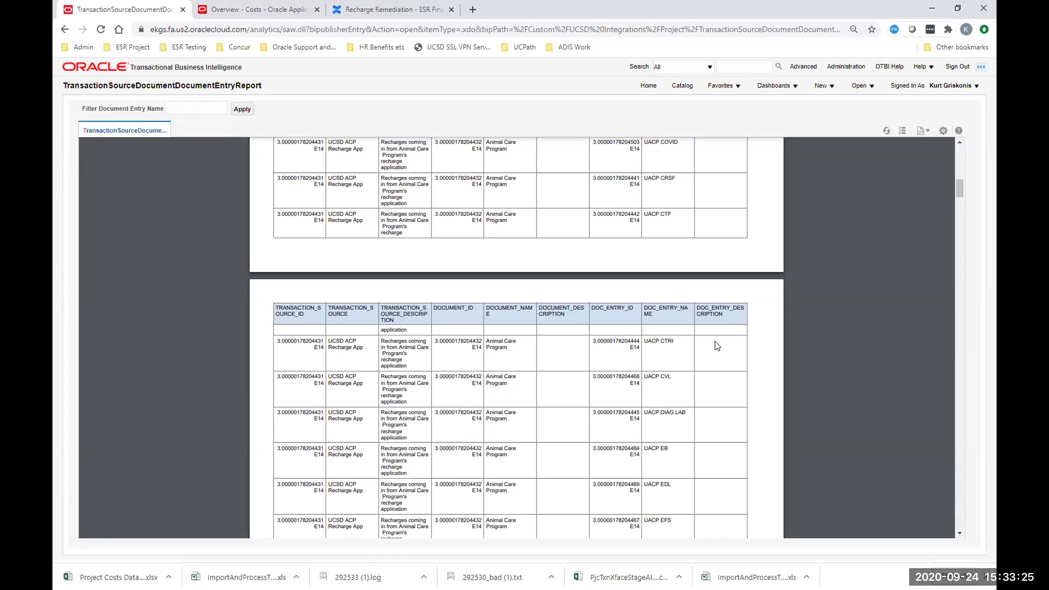
{"action": "scroll", "coordinate": [717, 346], "scroll_direction": "down", "scroll_amount": 1}
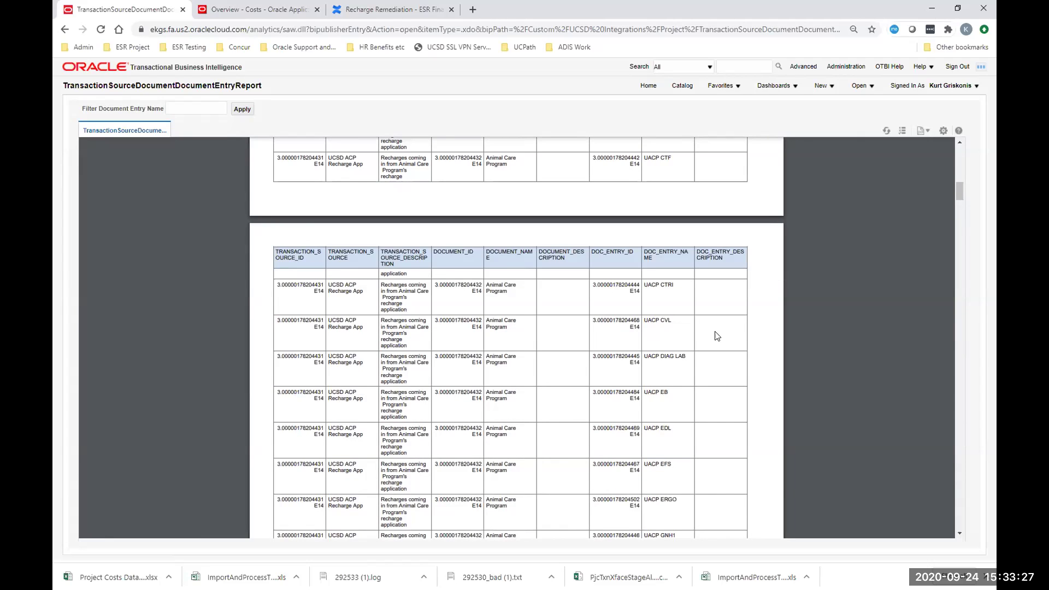
Step: Export TransactionSourceDocumentDocumentEntryReport as Excel (*.xlsx) and open the downloaded workbook for editing
{"action": "left_click", "coordinate": [926, 131]}
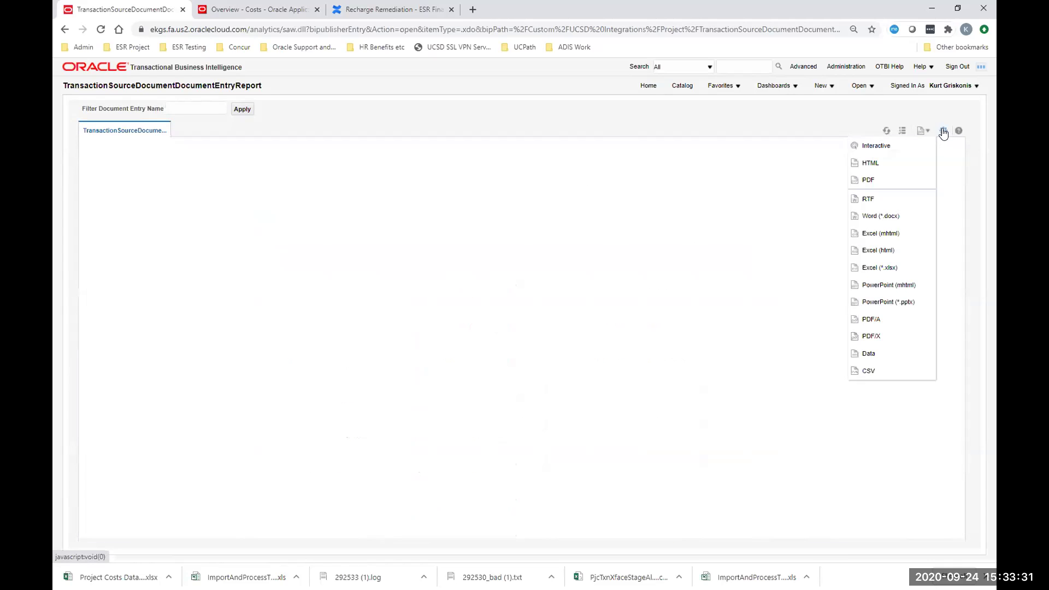
{"action": "left_click", "coordinate": [944, 132]}
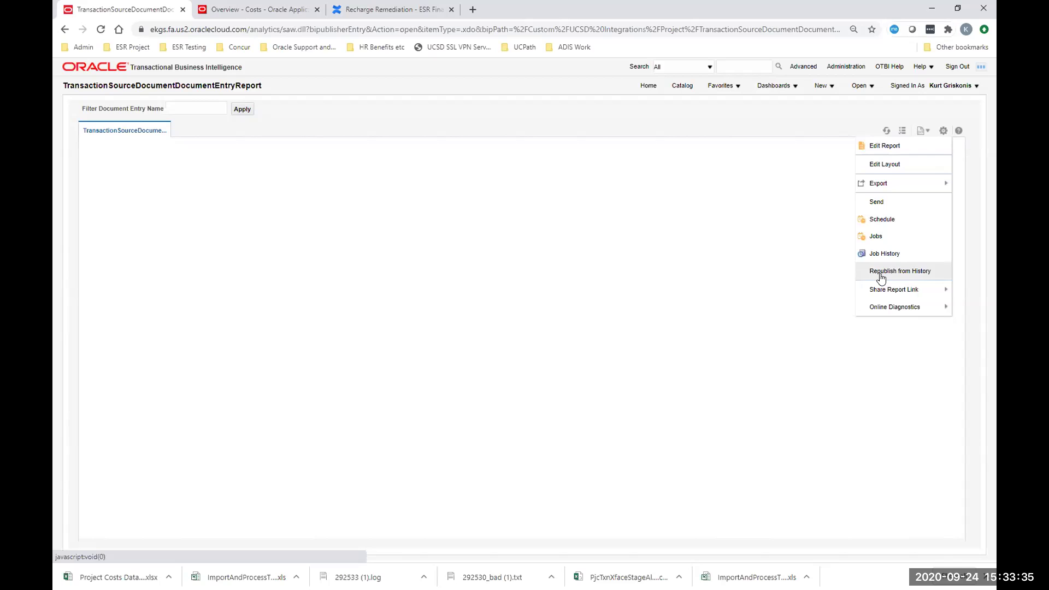
{"action": "mouse_move", "coordinate": [880, 185]}
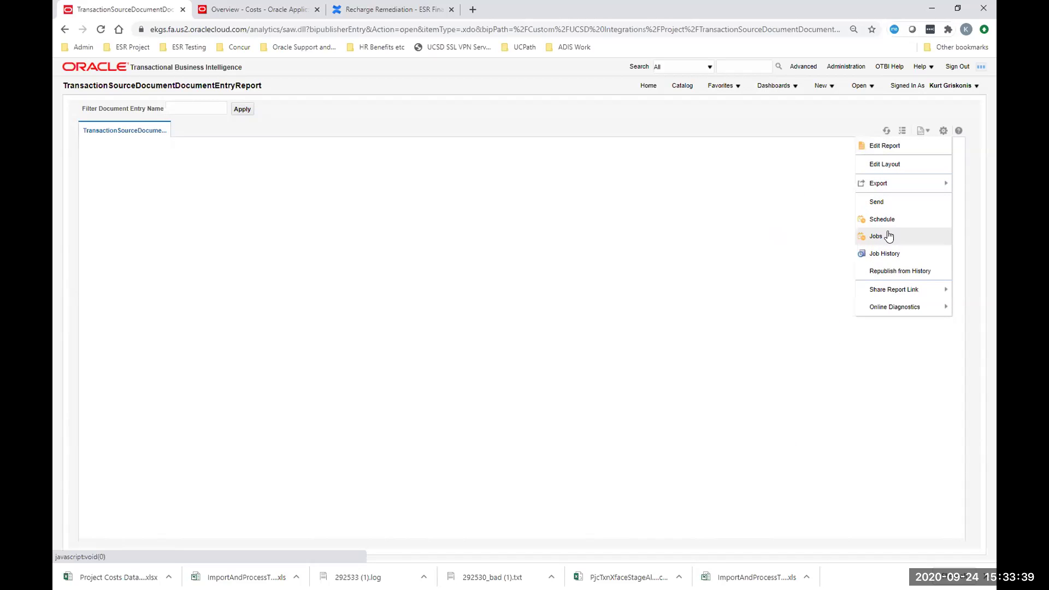
{"action": "left_click", "coordinate": [922, 131]}
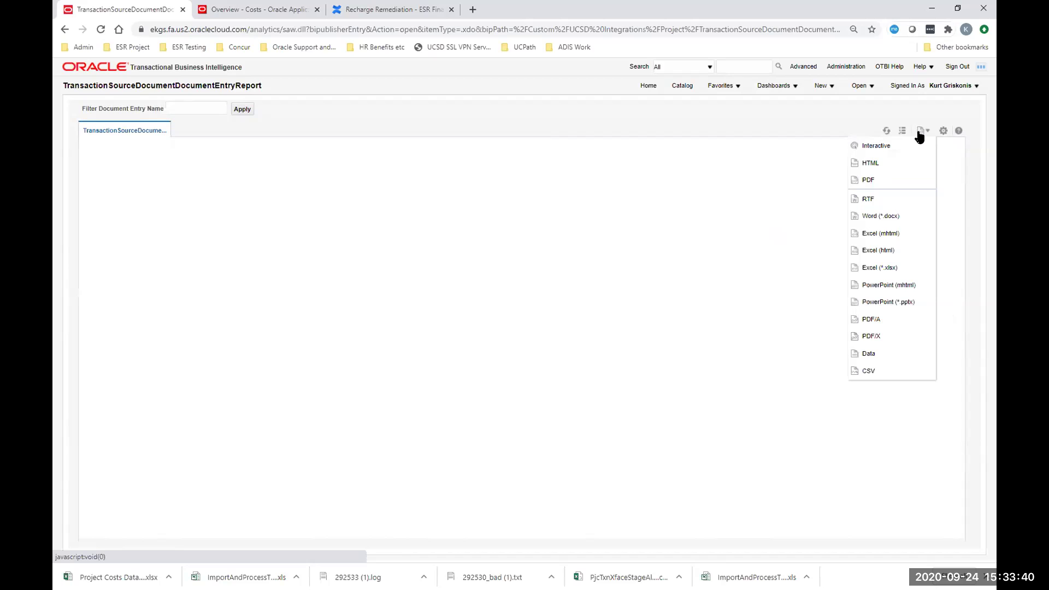
{"action": "left_click", "coordinate": [864, 268]}
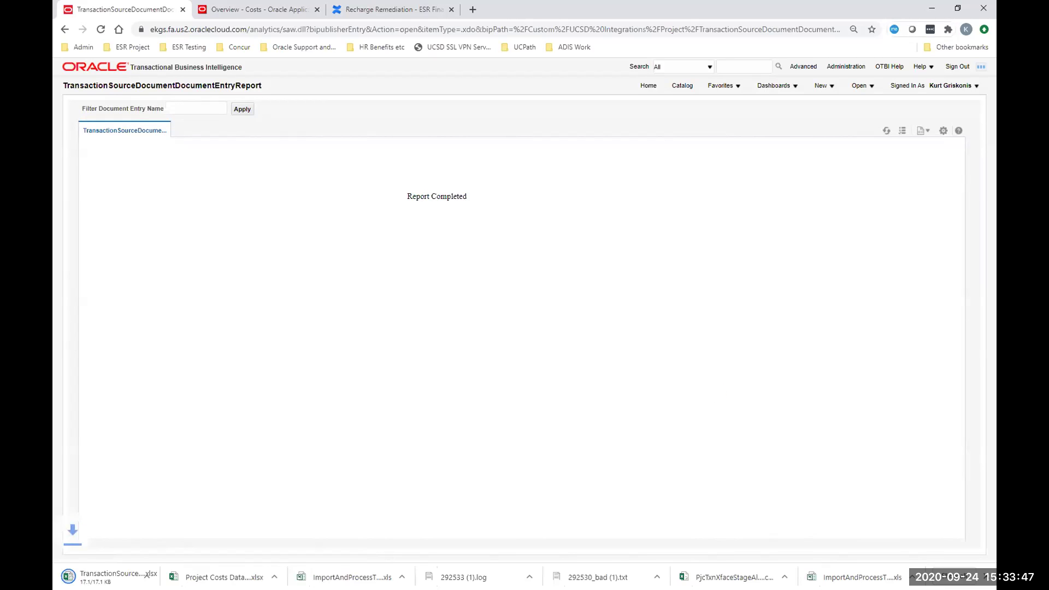
{"action": "left_click", "coordinate": [147, 575]}
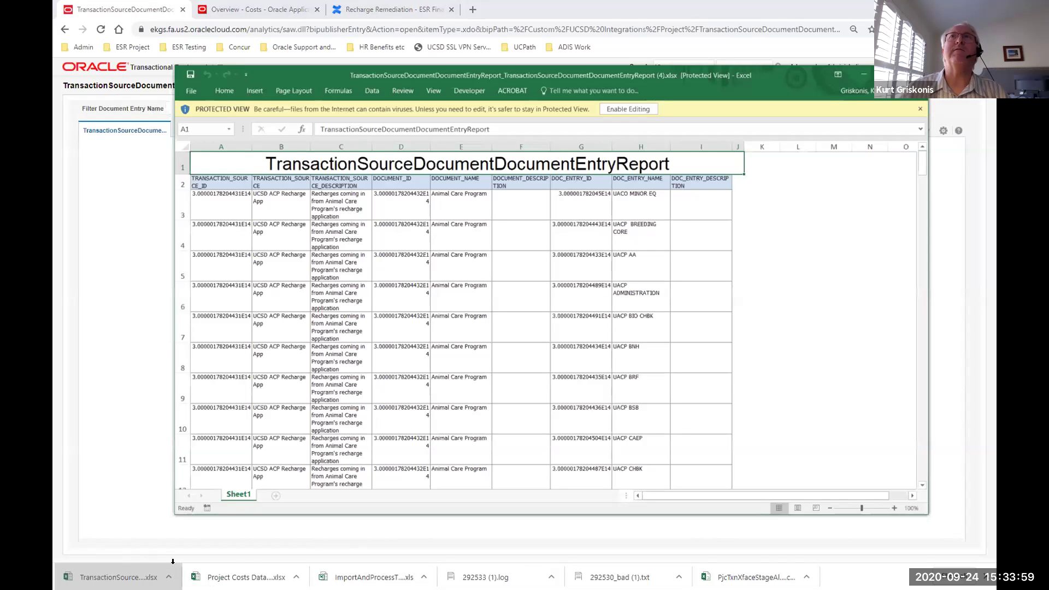
{"action": "left_click", "coordinate": [631, 110]}
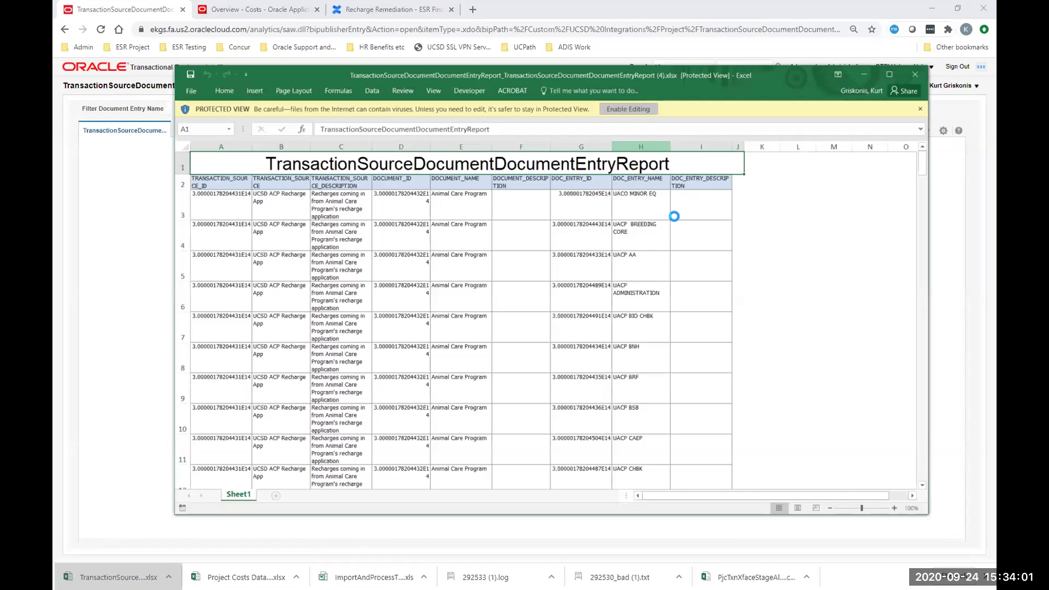
Step: Widen the DOC_ENTRY_NAME and TRANSACTION_SOURCE_DESCRIPTION columns so each entry fits on one line
{"action": "left_click", "coordinate": [588, 303]}
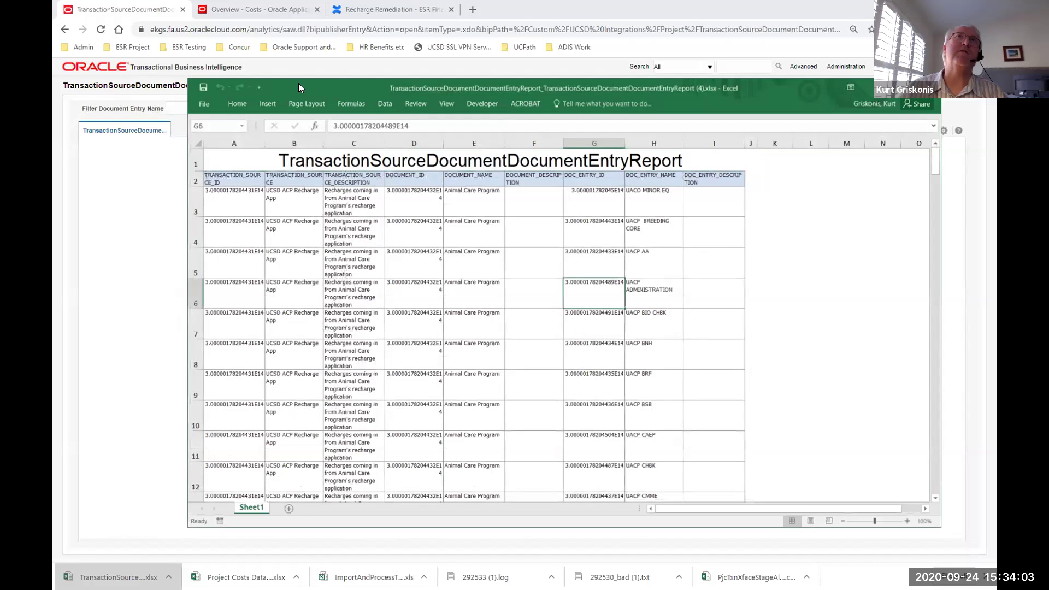
{"action": "left_click", "coordinate": [529, 251]}
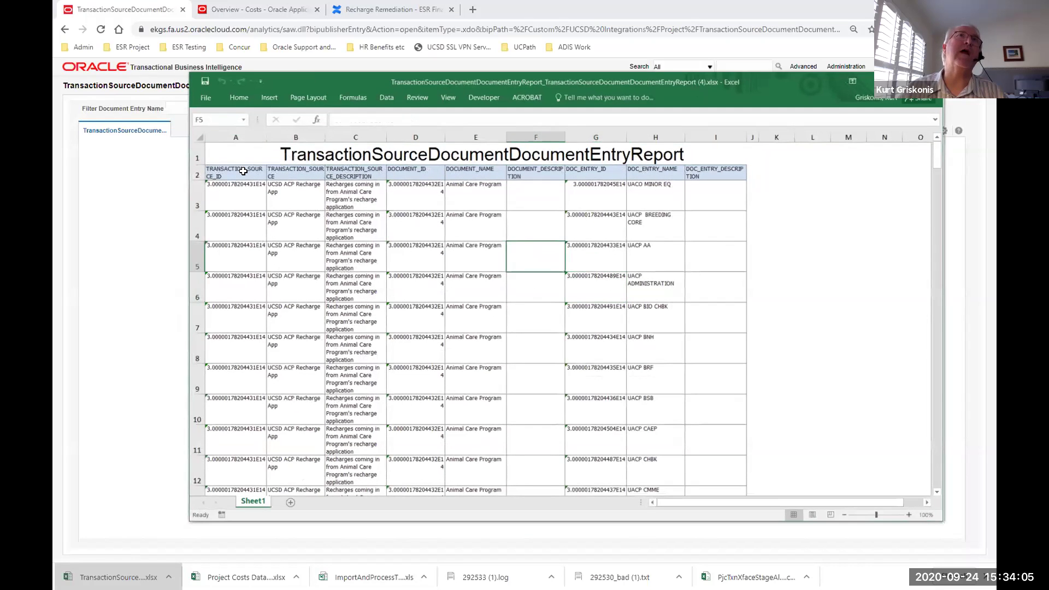
{"action": "left_click", "coordinate": [301, 194]}
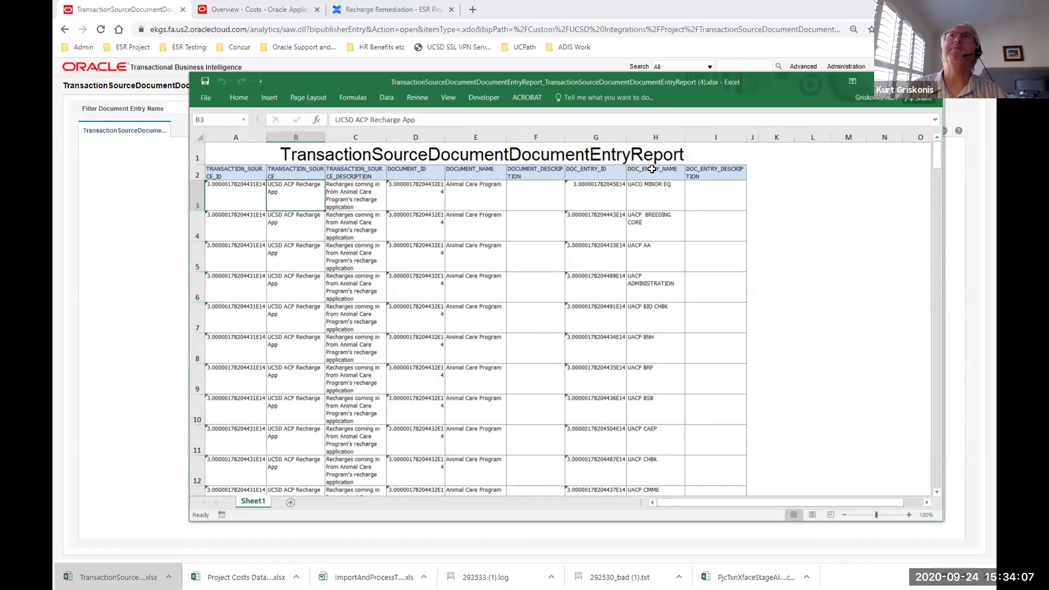
{"action": "left_click", "coordinate": [659, 172]}
{"action": "left_click_drag", "start_coordinate": [688, 135], "coordinate": [727, 136]}
{"action": "left_click", "coordinate": [591, 292]}
{"action": "left_click_drag", "start_coordinate": [386, 138], "coordinate": [524, 138]}
{"action": "left_click", "coordinate": [368, 235]}
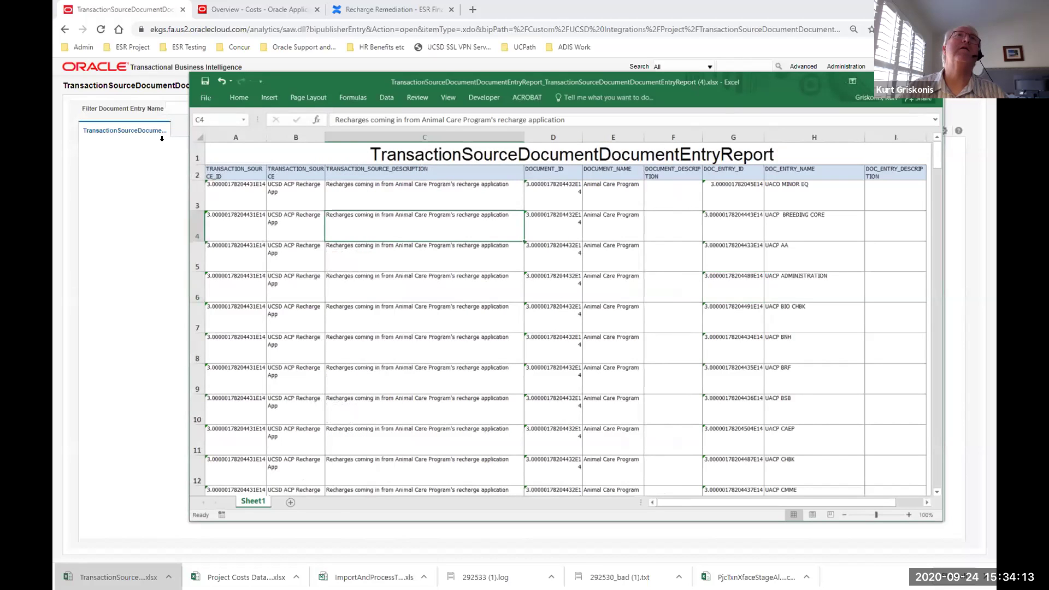
Step: Reduce the height of all data rows at once to about two text lines and highlight the Animal Care Program document names
{"action": "left_click", "coordinate": [195, 134]}
{"action": "left_click_drag", "start_coordinate": [187, 207], "coordinate": [187, 191]}
{"action": "left_click", "coordinate": [424, 295]}
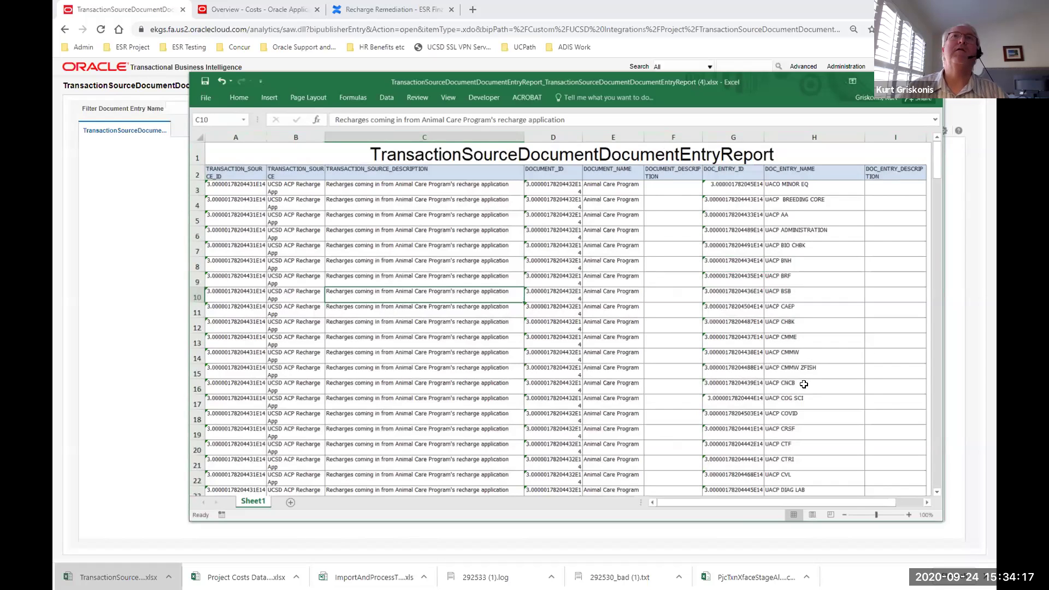
{"action": "left_click_drag", "start_coordinate": [618, 188], "coordinate": [625, 448]}
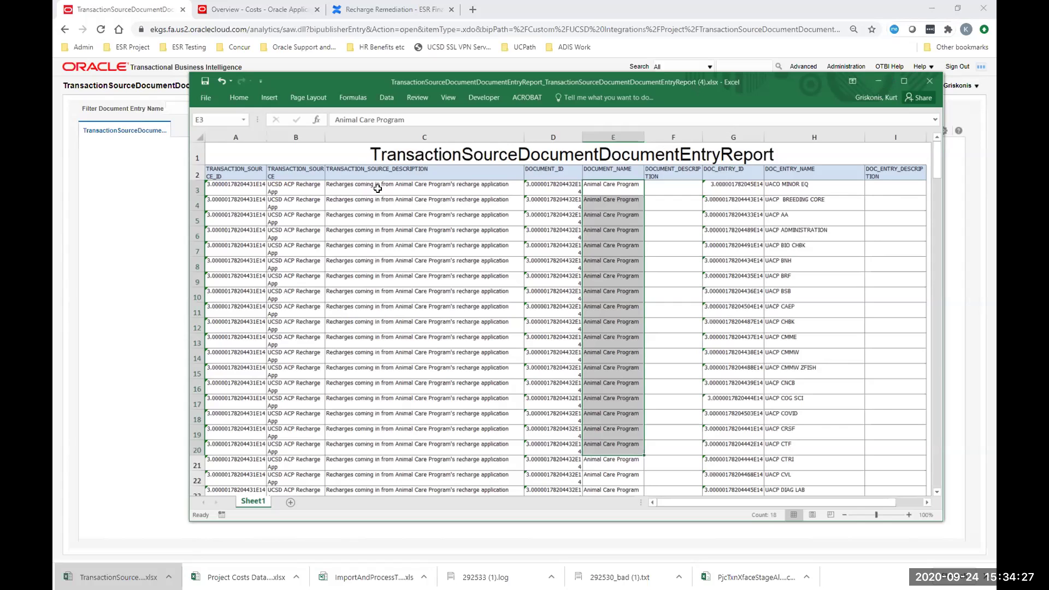
Step: Set the worksheet to a custom zoom of 150% and maximize the workbook window with the header row in view
{"action": "left_click", "coordinate": [449, 99]}
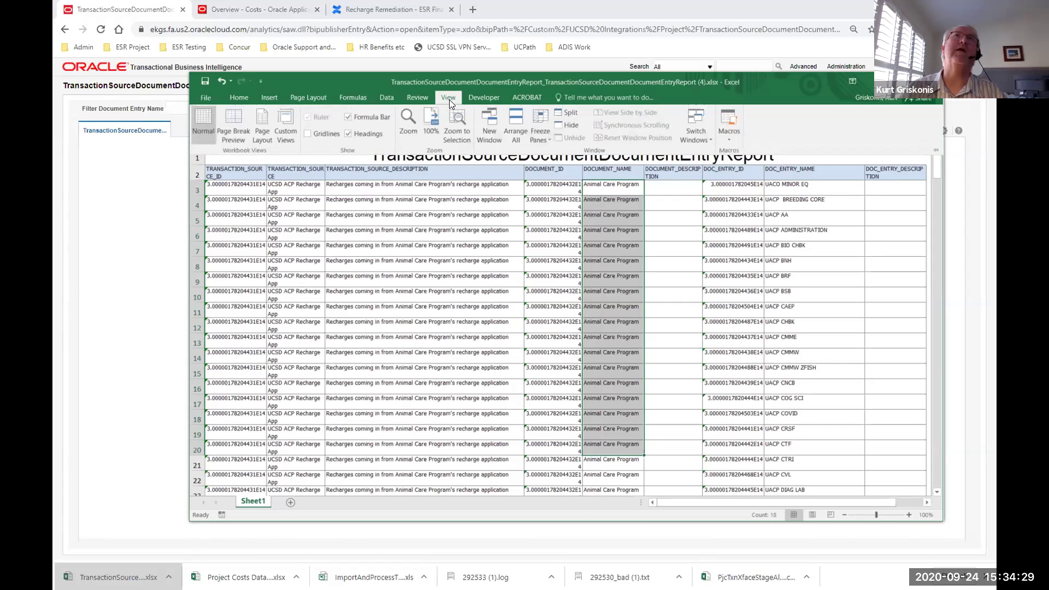
{"action": "left_click", "coordinate": [433, 136]}
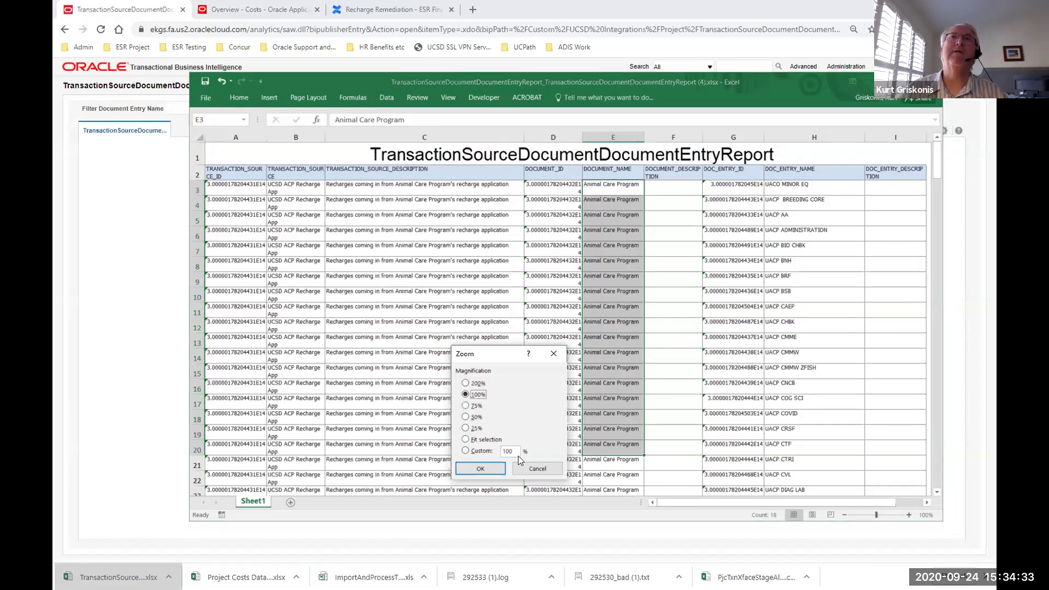
{"action": "double_click", "coordinate": [517, 452]}
{"action": "type", "text": "1"}
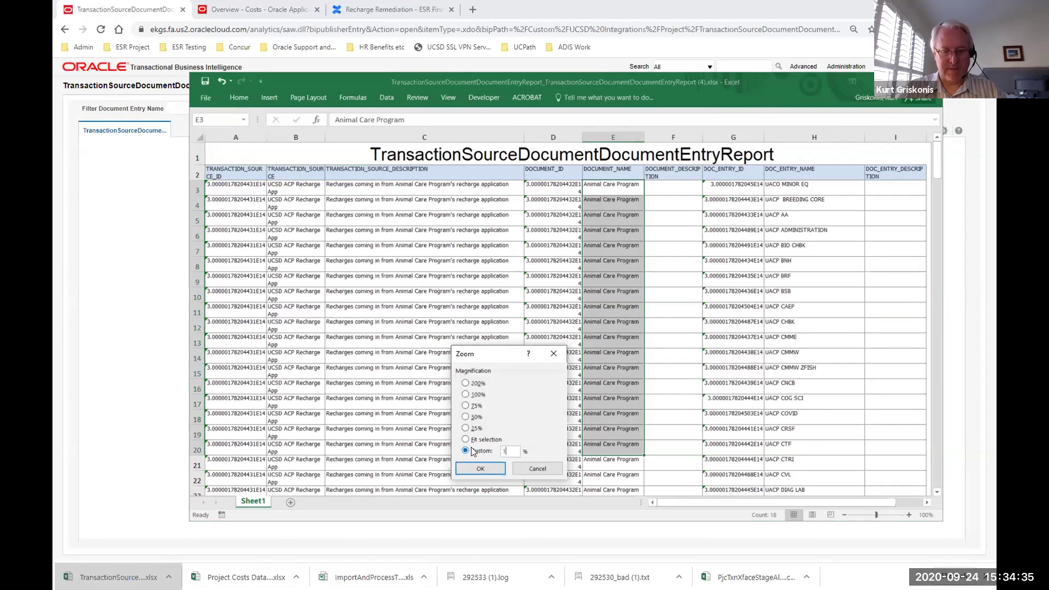
{"action": "type", "text": "50"}
{"action": "key", "text": "Return"}
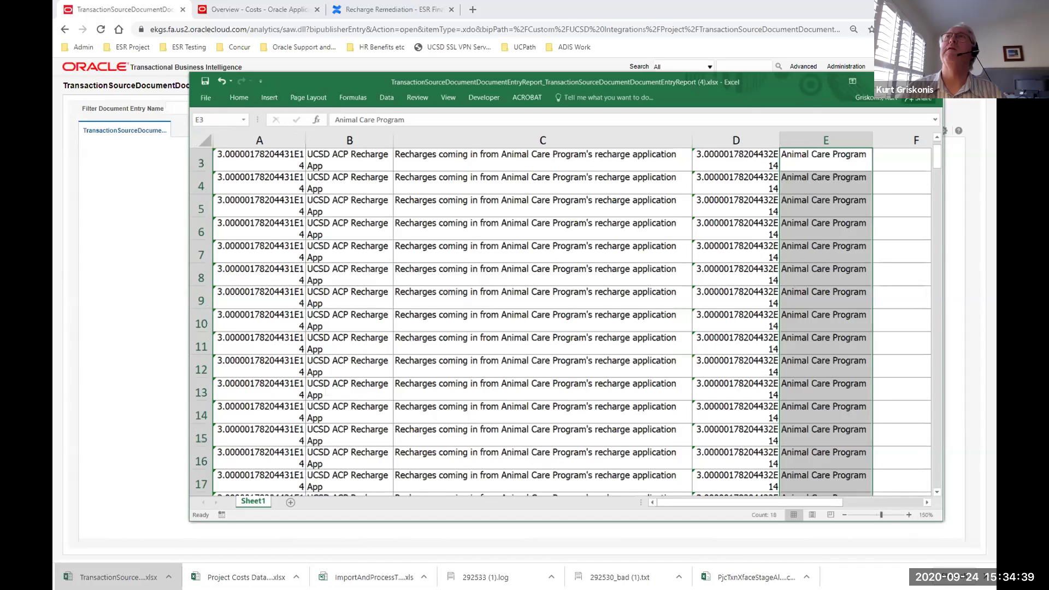
{"action": "key", "text": "super+Up"}
{"action": "left_click", "coordinate": [695, 296]}
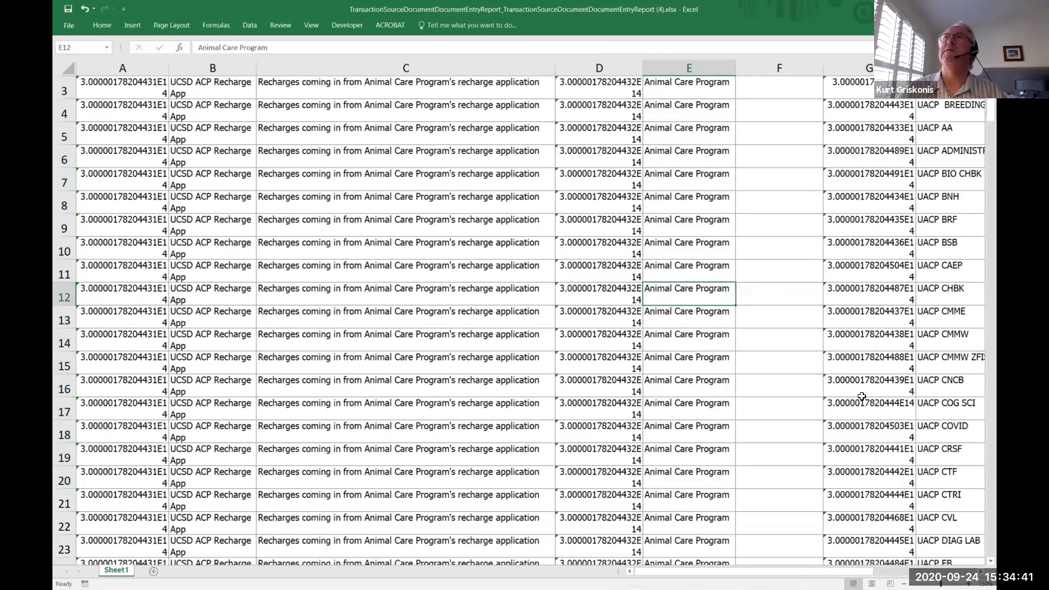
{"action": "scroll", "coordinate": [811, 156], "scroll_direction": "up", "scroll_amount": 1}
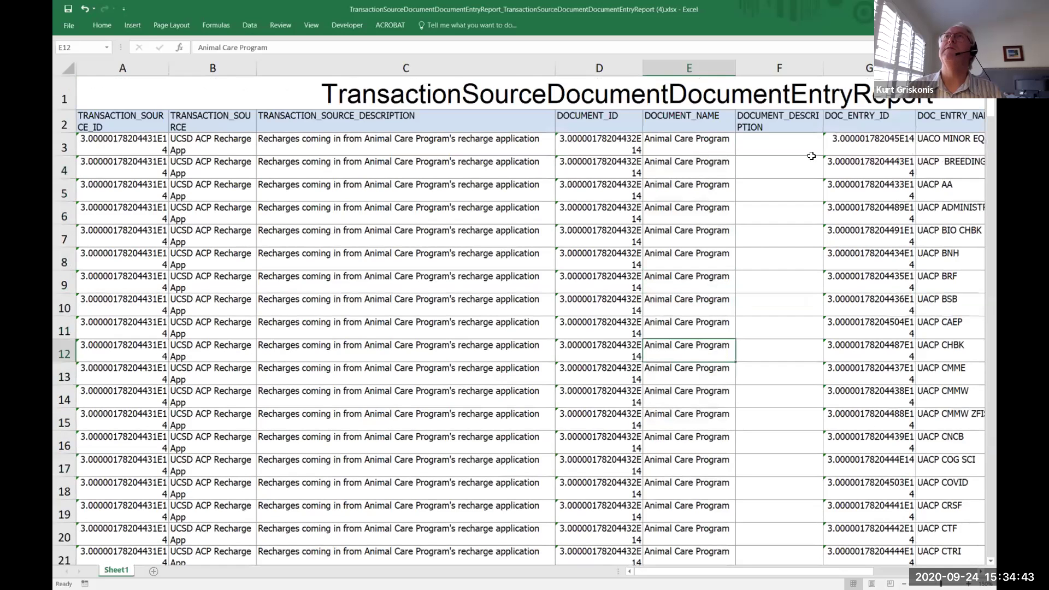
Step: Hide the DOCUMENT_DESCRIPTION, DOC_ENTRY_ID and DOCUMENT_ID columns
{"action": "left_click_drag", "start_coordinate": [784, 64], "coordinate": [868, 195]}
{"action": "right_click", "coordinate": [868, 197]}
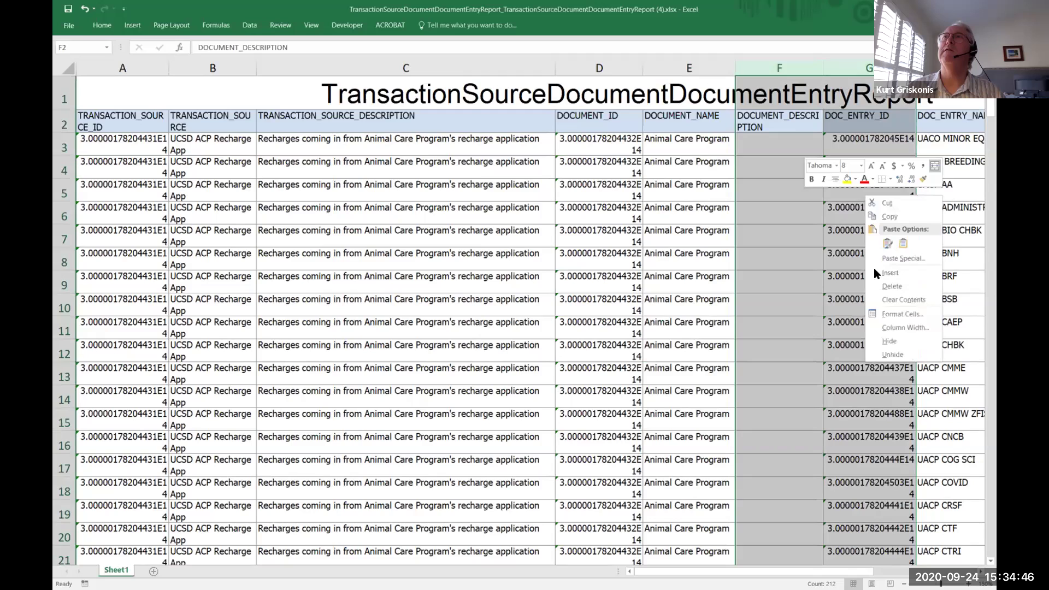
{"action": "left_click", "coordinate": [892, 341]}
{"action": "left_click", "coordinate": [591, 68]}
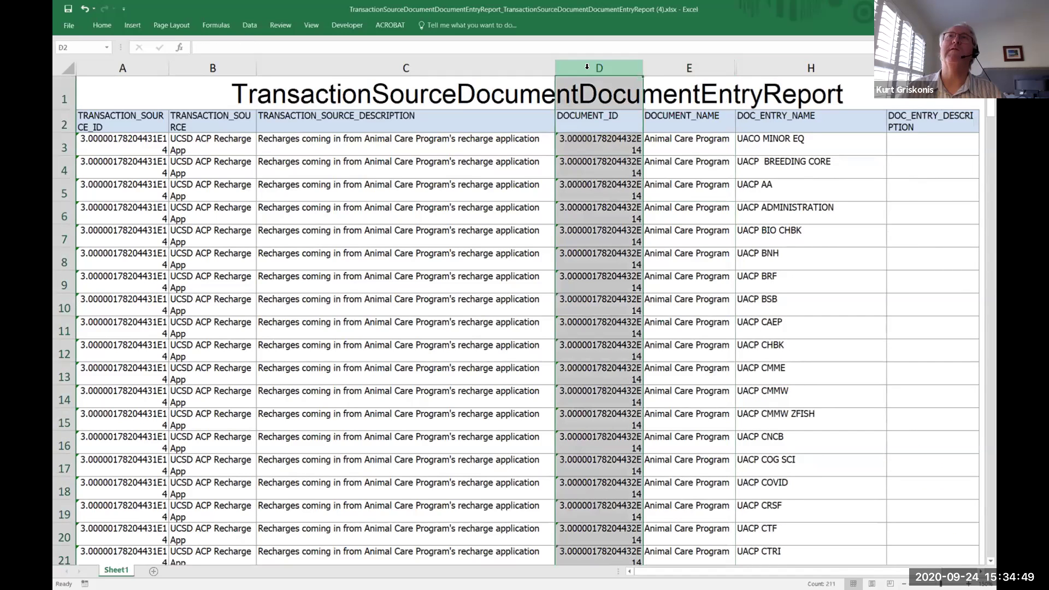
{"action": "right_click", "coordinate": [590, 70]}
{"action": "left_click", "coordinate": [614, 216]}
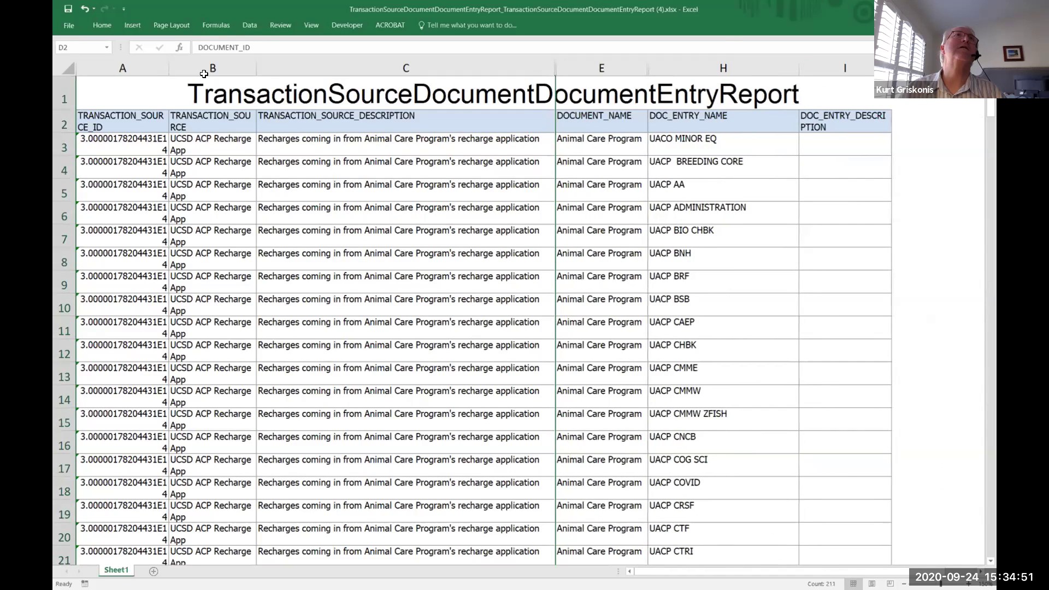
Step: Hide the TRANSACTION_SOURCE_ID column
{"action": "left_click_drag", "start_coordinate": [212, 167], "coordinate": [213, 144]}
{"action": "left_click", "coordinate": [122, 68]}
{"action": "right_click", "coordinate": [120, 70]}
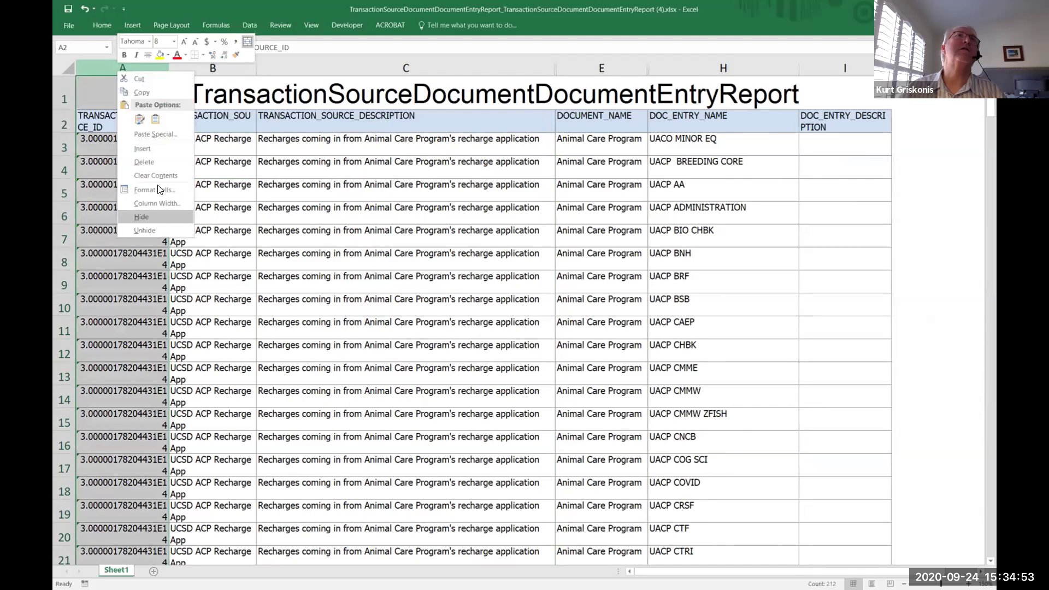
{"action": "left_click", "coordinate": [158, 190]}
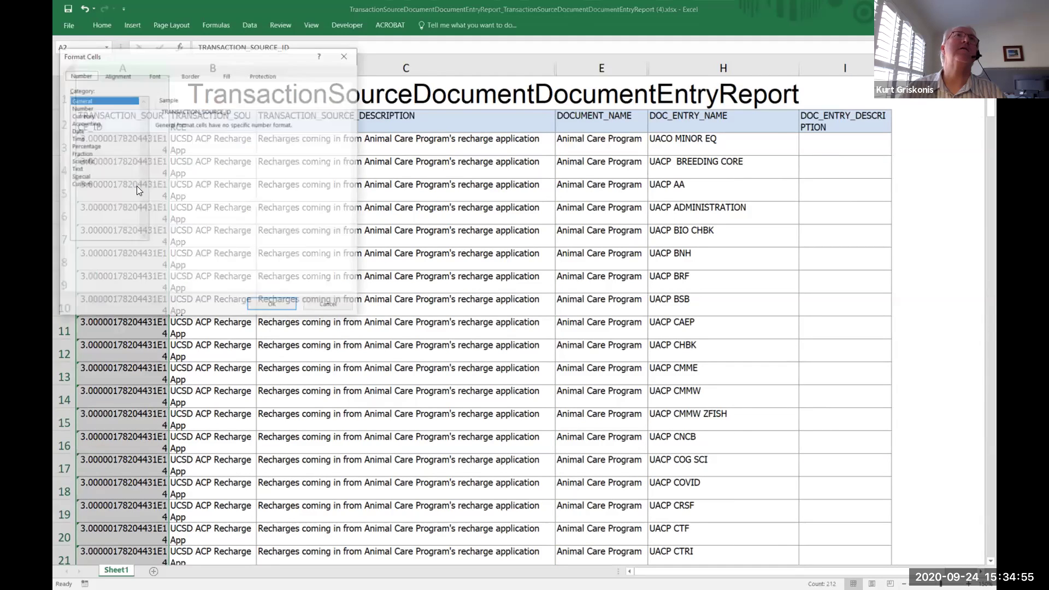
{"action": "left_click", "coordinate": [313, 300]}
{"action": "right_click", "coordinate": [121, 225]}
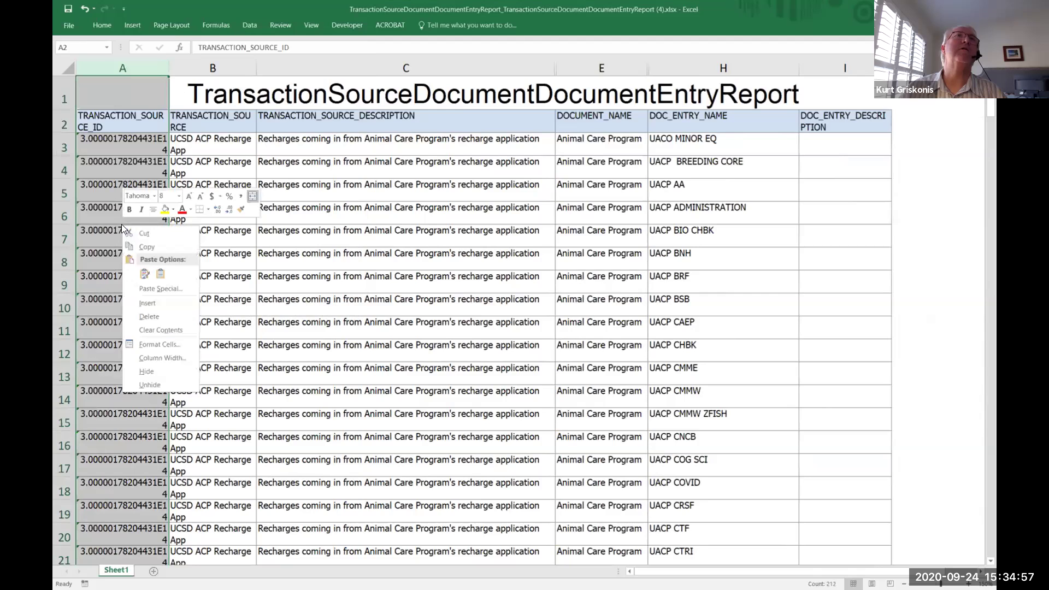
{"action": "left_click", "coordinate": [146, 372]}
{"action": "left_click", "coordinate": [275, 263]}
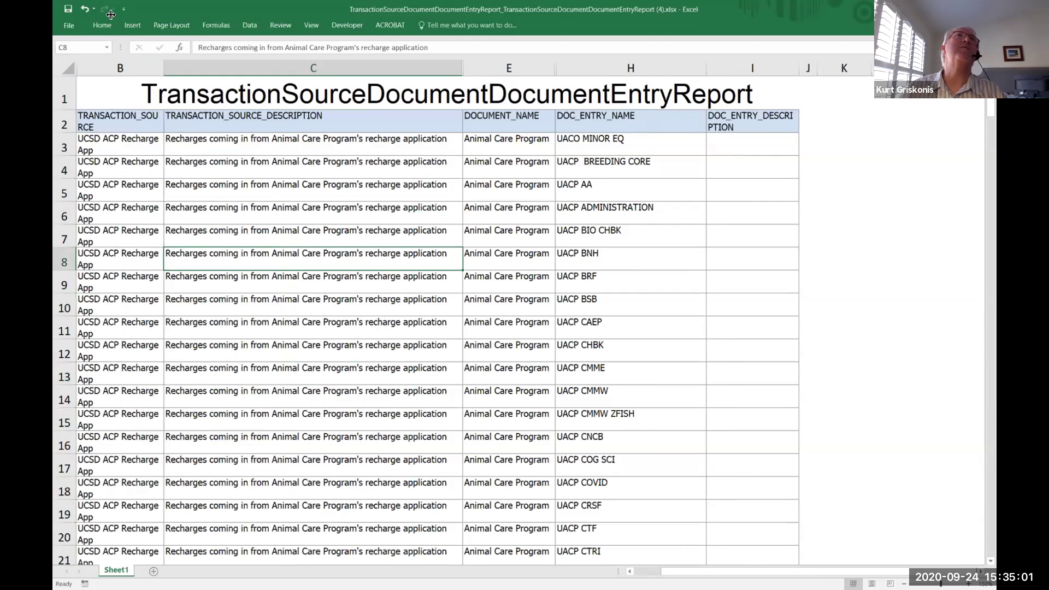
Step: Fit the TRANSACTION_SOURCE column to its contents and reduce all rows to a single line of text
{"action": "double_click", "coordinate": [163, 68]}
{"action": "left_click", "coordinate": [65, 66]}
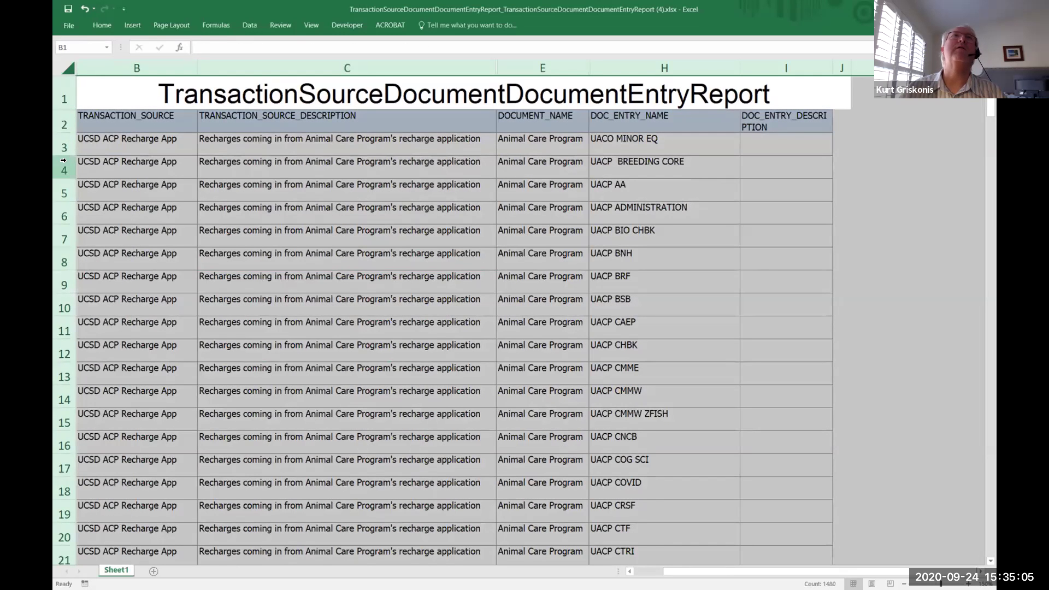
{"action": "left_click_drag", "start_coordinate": [68, 157], "coordinate": [67, 143]}
{"action": "left_click", "coordinate": [786, 262]}
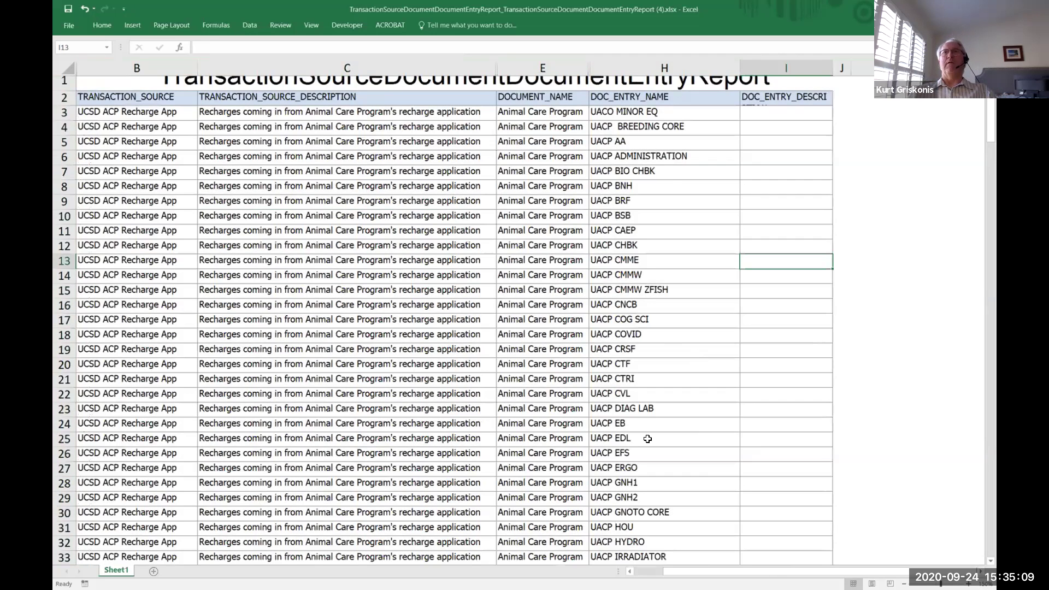
Step: Examine the document entry names belonging to the Animal Care Program, ACTRI and Chemistry recharge sources
{"action": "left_click_drag", "start_coordinate": [644, 113], "coordinate": [671, 527]}
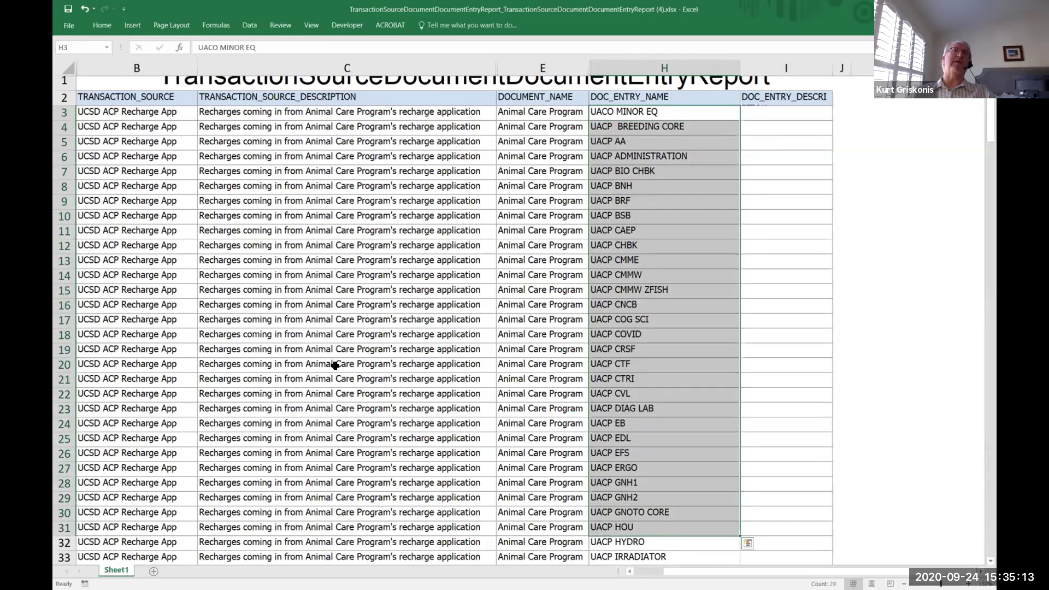
{"action": "scroll", "coordinate": [803, 302], "scroll_direction": "down", "scroll_amount": 7}
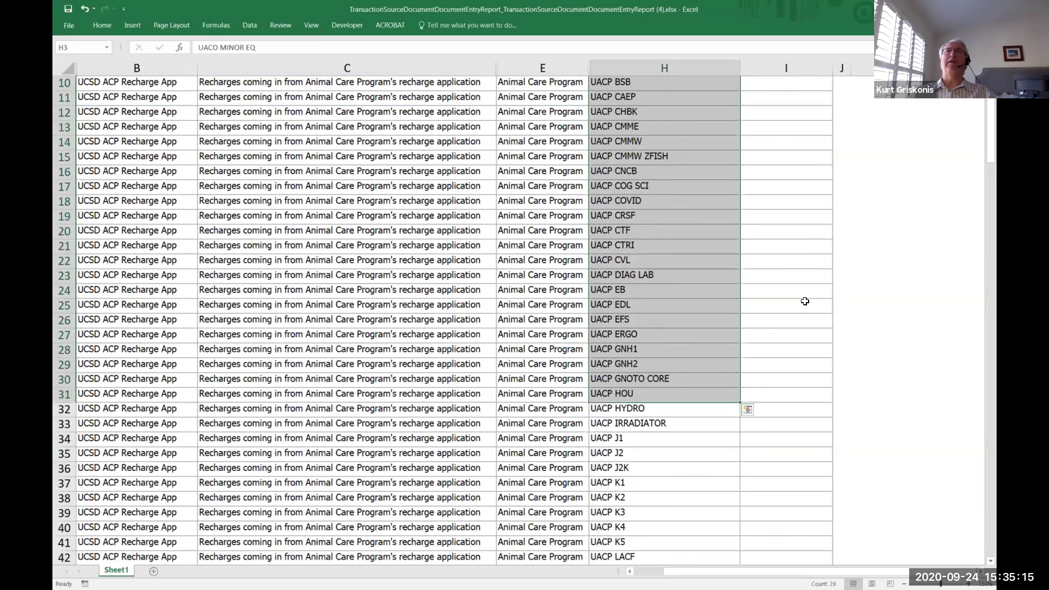
{"action": "scroll", "coordinate": [808, 300], "scroll_direction": "down", "scroll_amount": 4}
{"action": "scroll", "coordinate": [808, 299], "scroll_direction": "down", "scroll_amount": 5}
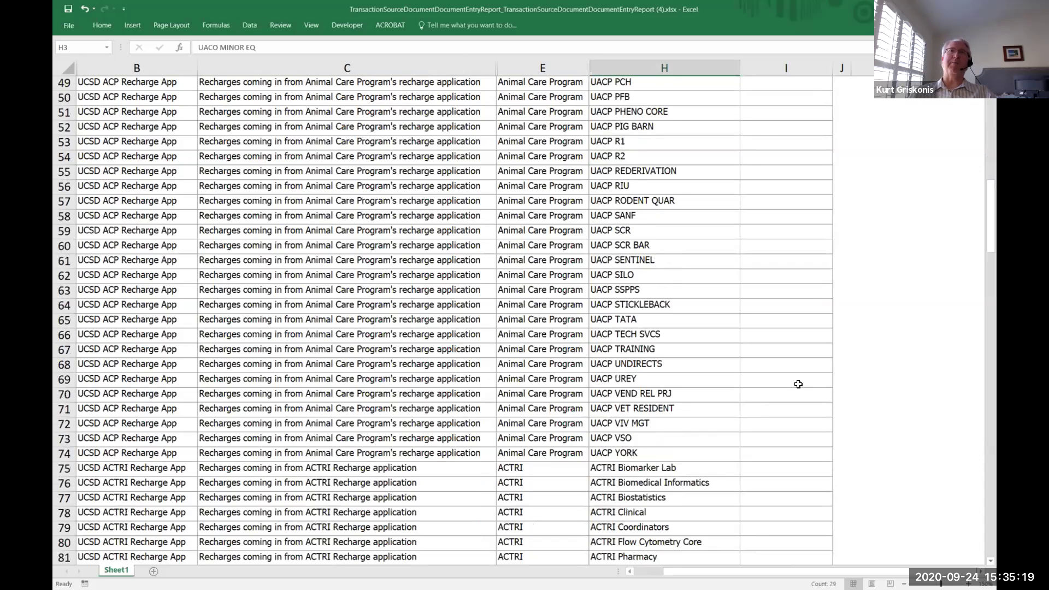
{"action": "scroll", "coordinate": [799, 382], "scroll_direction": "down", "scroll_amount": 2}
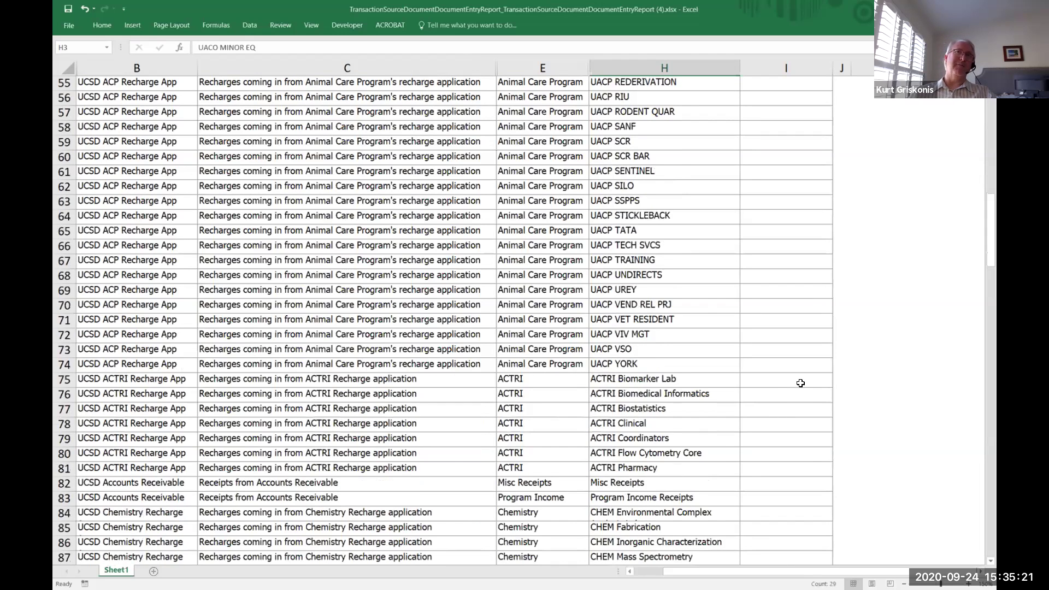
{"action": "left_click", "coordinate": [640, 353]}
{"action": "left_click_drag", "start_coordinate": [633, 378], "coordinate": [626, 466]}
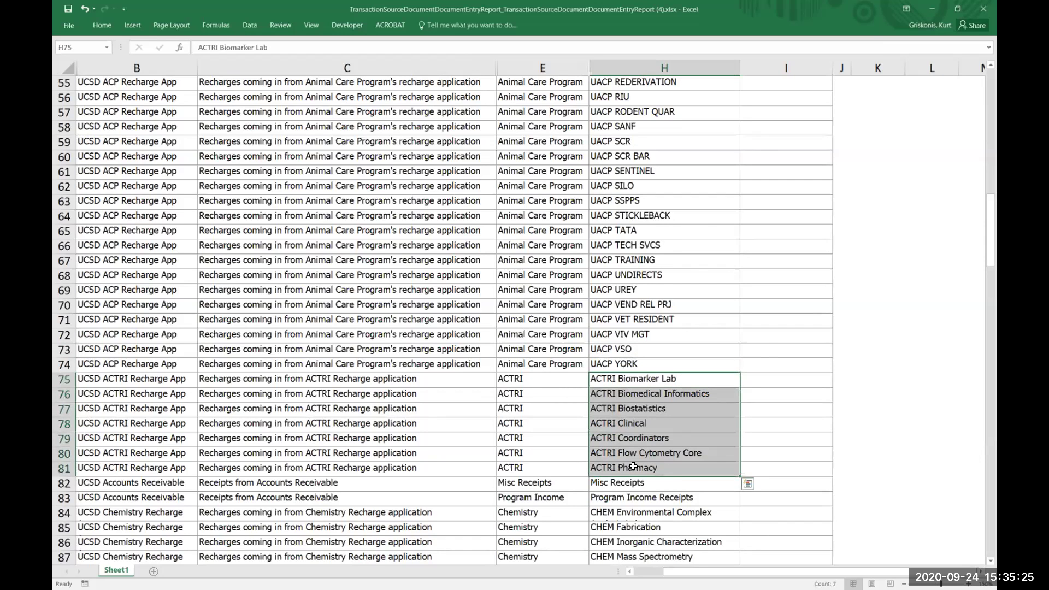
{"action": "scroll", "coordinate": [769, 353], "scroll_direction": "down", "scroll_amount": 1}
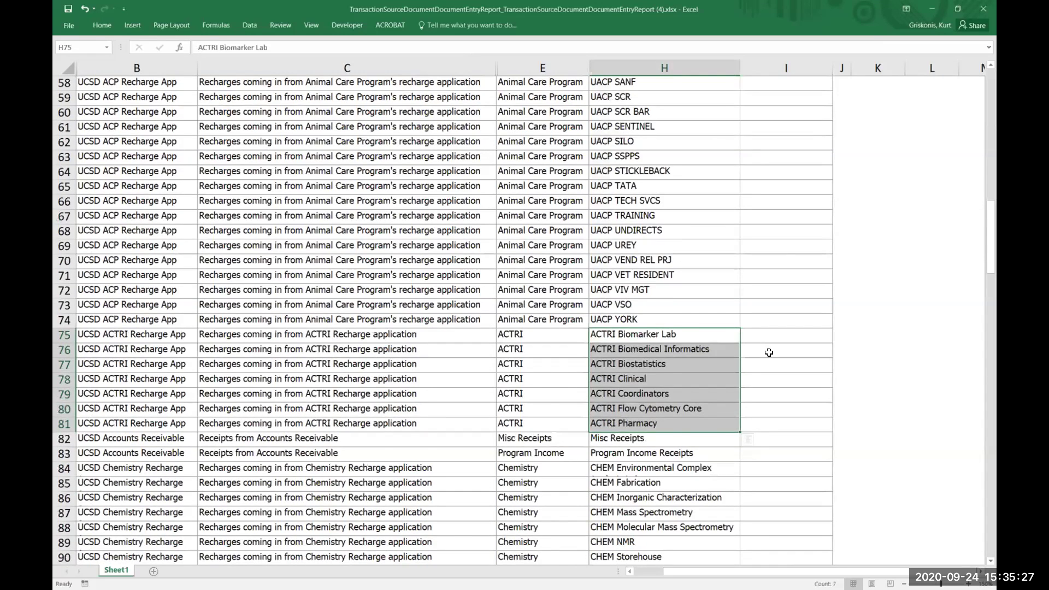
{"action": "scroll", "coordinate": [769, 352], "scroll_direction": "down", "scroll_amount": 2}
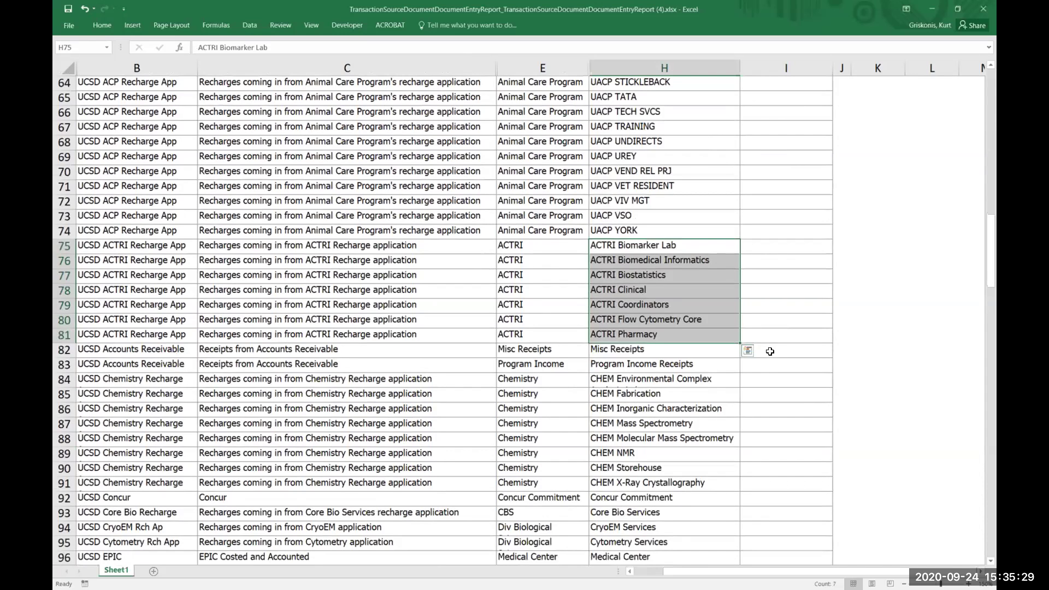
{"action": "scroll", "coordinate": [681, 410], "scroll_direction": "down", "scroll_amount": 1}
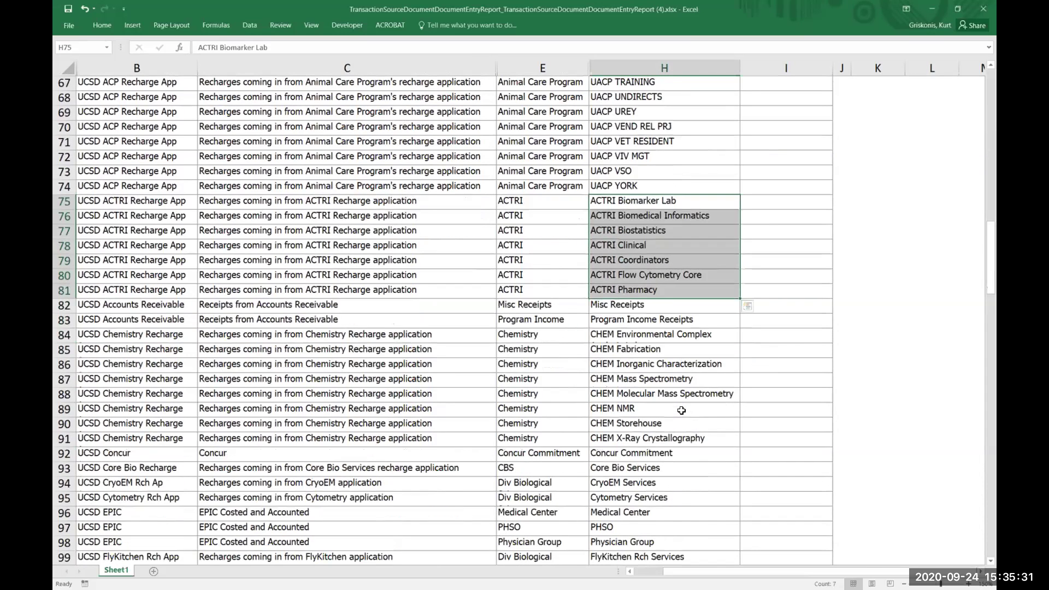
{"action": "left_click_drag", "start_coordinate": [632, 337], "coordinate": [627, 407]}
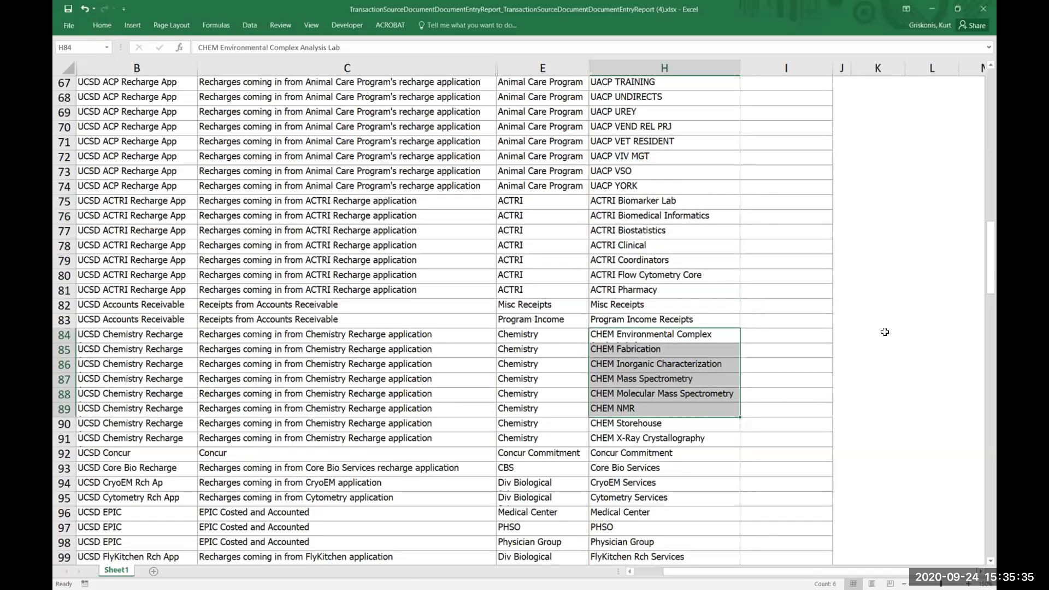
{"action": "left_click_drag", "start_coordinate": [651, 337], "coordinate": [640, 440]}
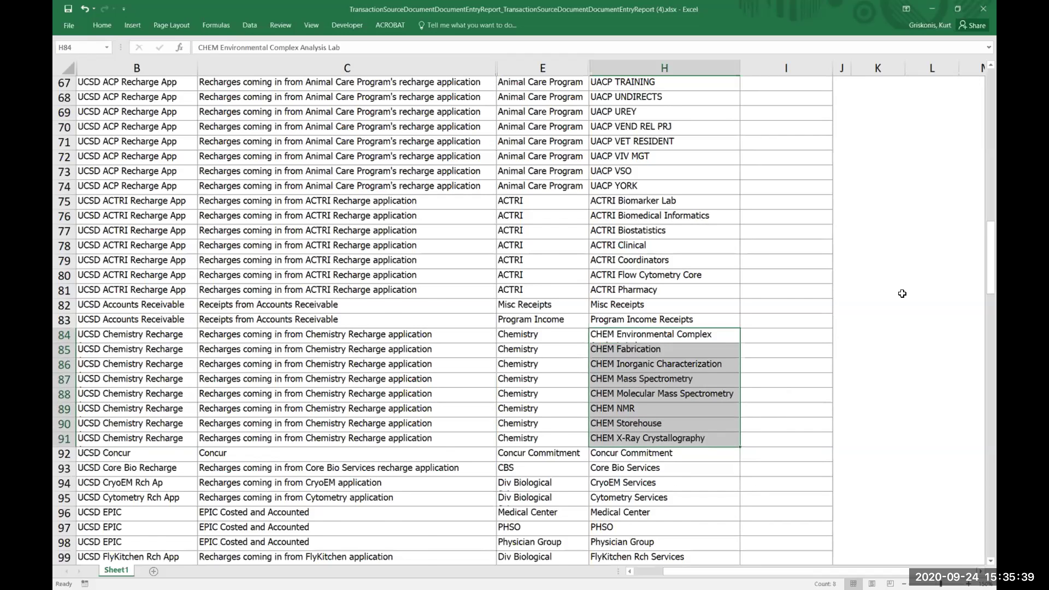
Step: Increase row 84's height to show its wrapped source and document entry names in full, and go through the Chemistry document entries
{"action": "scroll", "coordinate": [902, 294], "scroll_direction": "down", "scroll_amount": 1}
{"action": "left_click", "coordinate": [184, 296]}
{"action": "left_click_drag", "start_coordinate": [67, 297], "coordinate": [67, 311]}
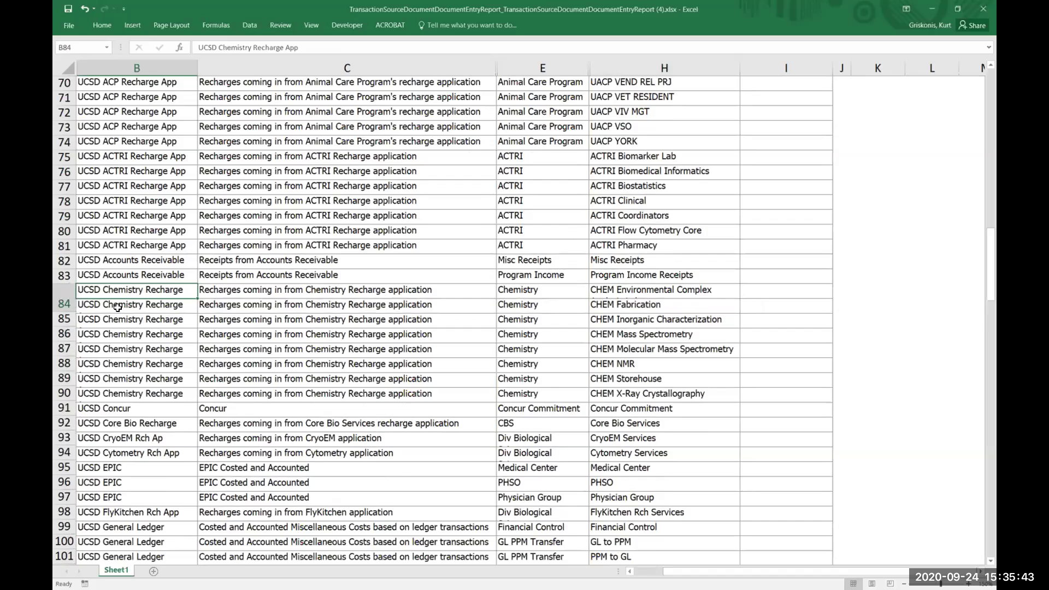
{"action": "left_click", "coordinate": [625, 331]}
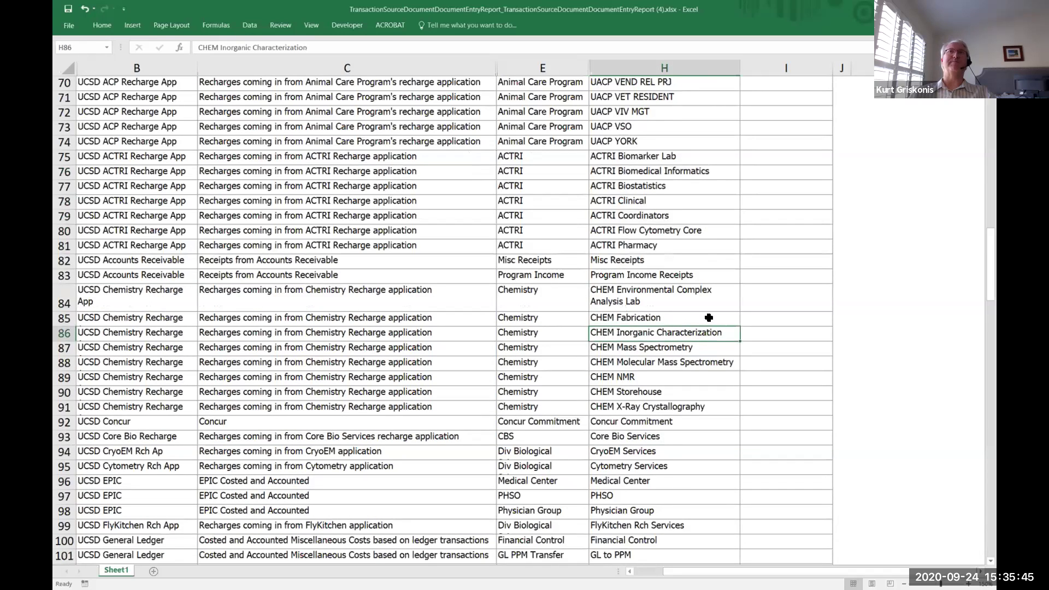
{"action": "left_click", "coordinate": [145, 303]}
{"action": "left_click", "coordinate": [681, 299]}
{"action": "left_click_drag", "start_coordinate": [681, 299], "coordinate": [693, 405]}
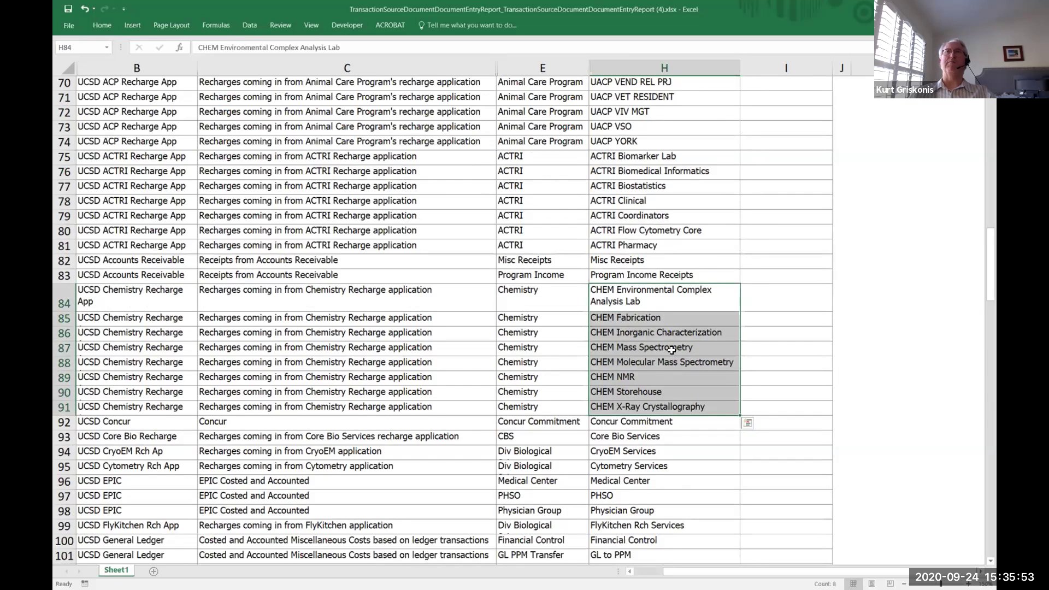
{"action": "left_click", "coordinate": [652, 315]}
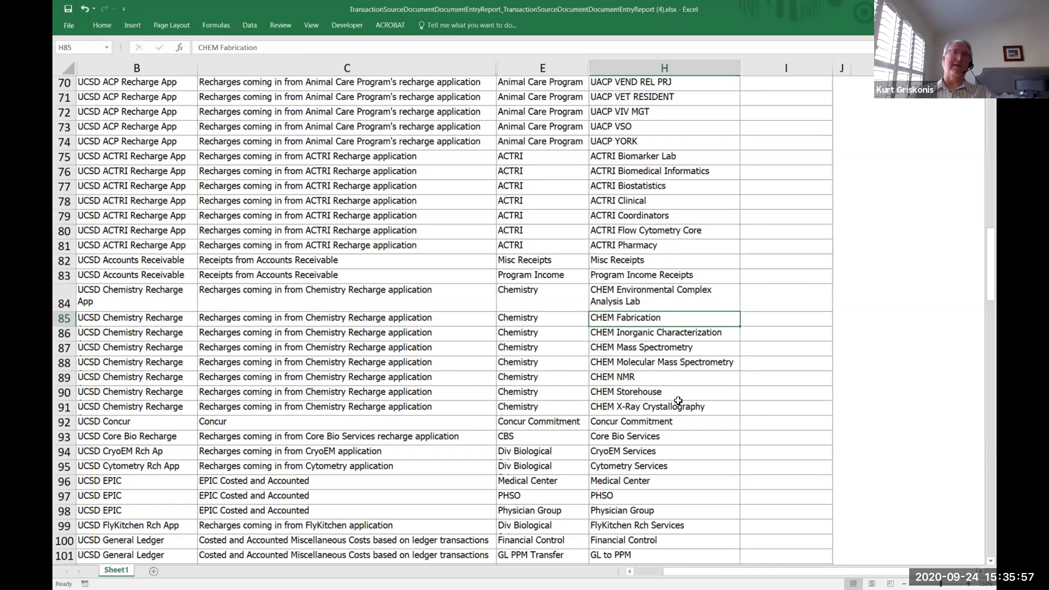
Step: Go through the document entry names of the sources from Chemistry to Cancer Center, highlighting the HDH entries and the whole DOC_ENTRY_NAME column
{"action": "scroll", "coordinate": [677, 396], "scroll_direction": "down", "scroll_amount": 2}
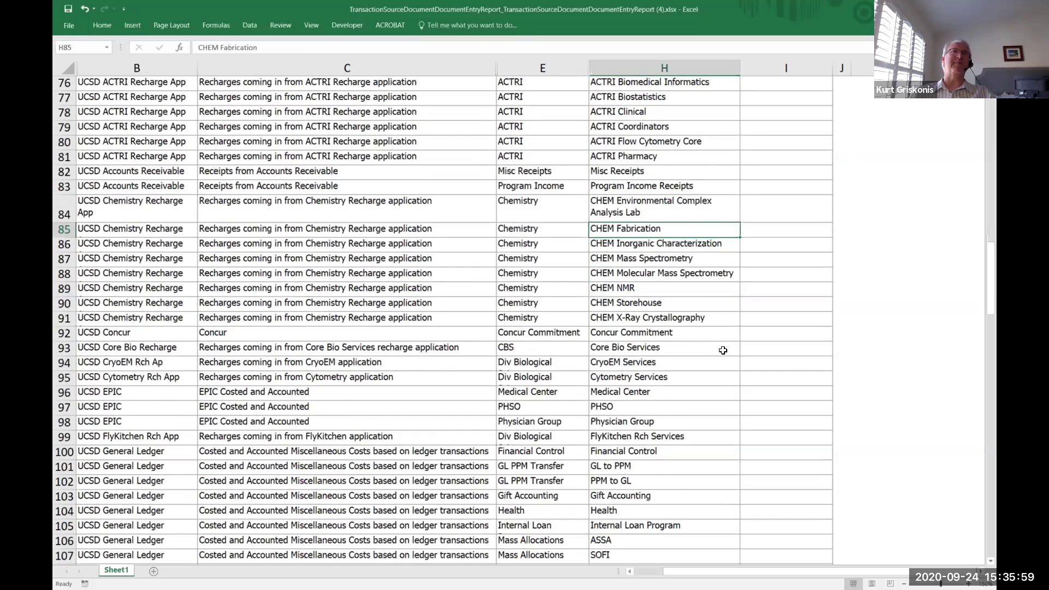
{"action": "scroll", "coordinate": [723, 350], "scroll_direction": "down", "scroll_amount": 1}
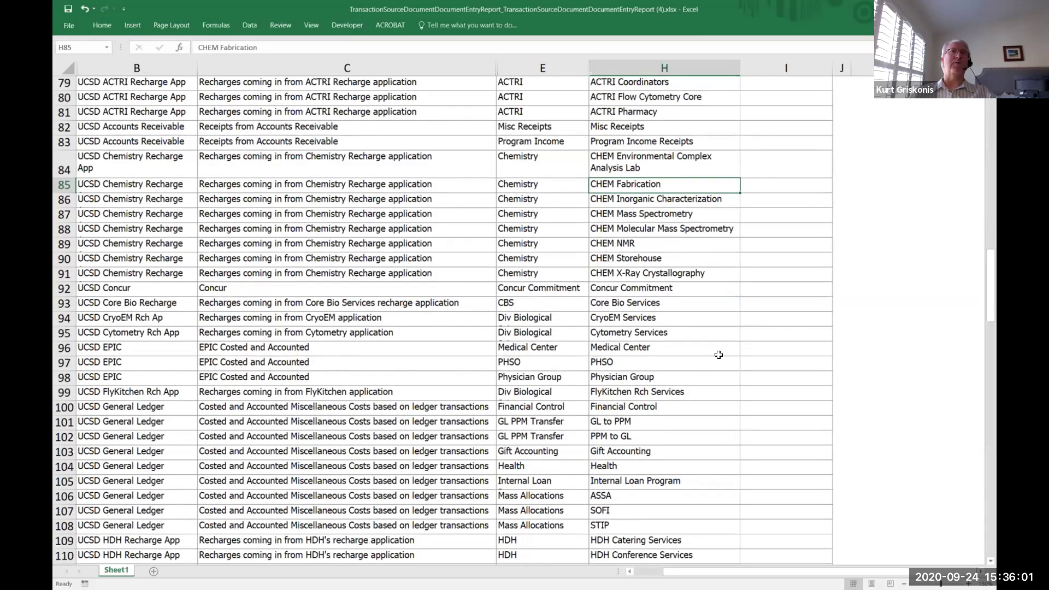
{"action": "scroll", "coordinate": [719, 355], "scroll_direction": "down", "scroll_amount": 3}
{"action": "scroll", "coordinate": [718, 355], "scroll_direction": "down", "scroll_amount": 2}
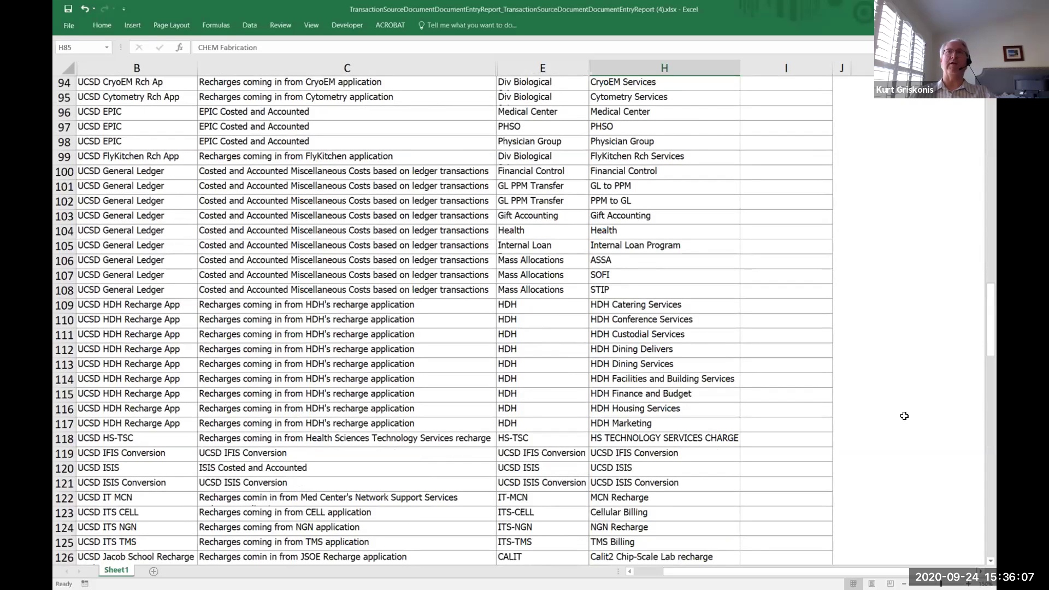
{"action": "left_click_drag", "start_coordinate": [640, 305], "coordinate": [649, 425]}
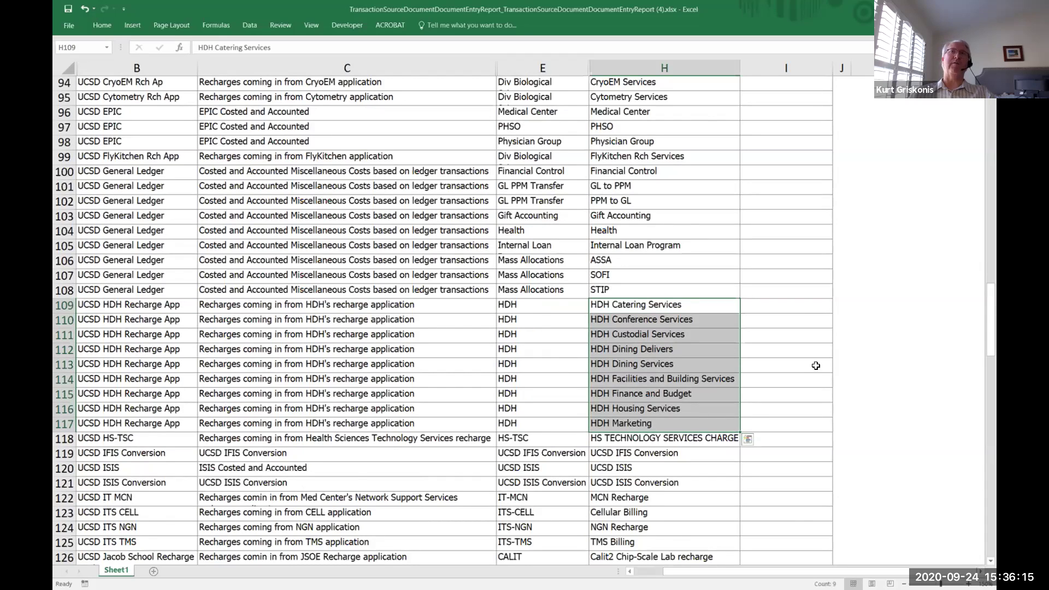
{"action": "scroll", "coordinate": [817, 366], "scroll_direction": "down", "scroll_amount": 1}
{"action": "scroll", "coordinate": [817, 366], "scroll_direction": "down", "scroll_amount": 5}
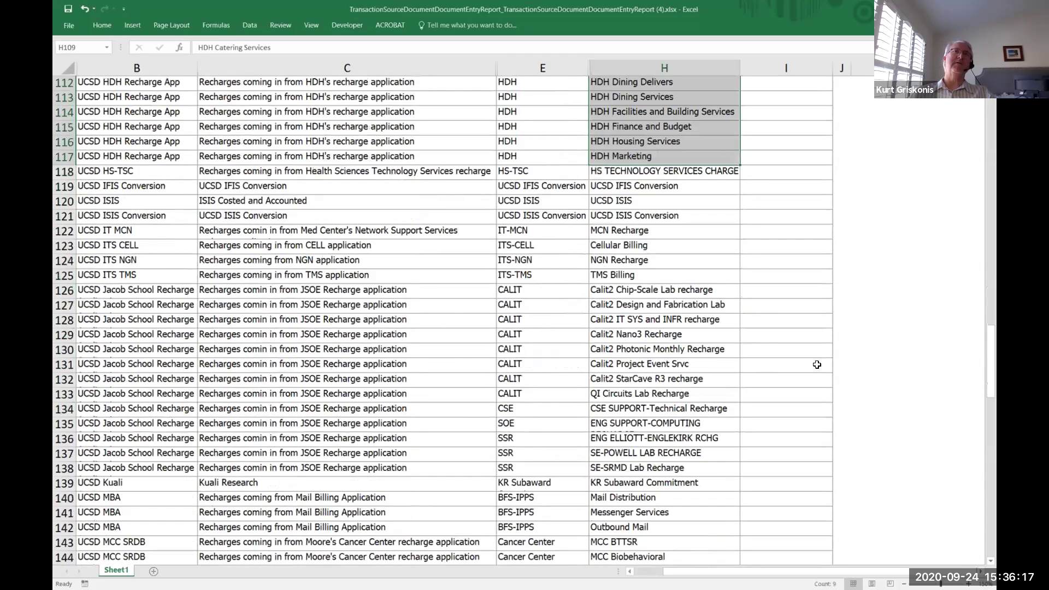
{"action": "scroll", "coordinate": [817, 364], "scroll_direction": "down", "scroll_amount": 3}
{"action": "scroll", "coordinate": [817, 365], "scroll_direction": "down", "scroll_amount": 1}
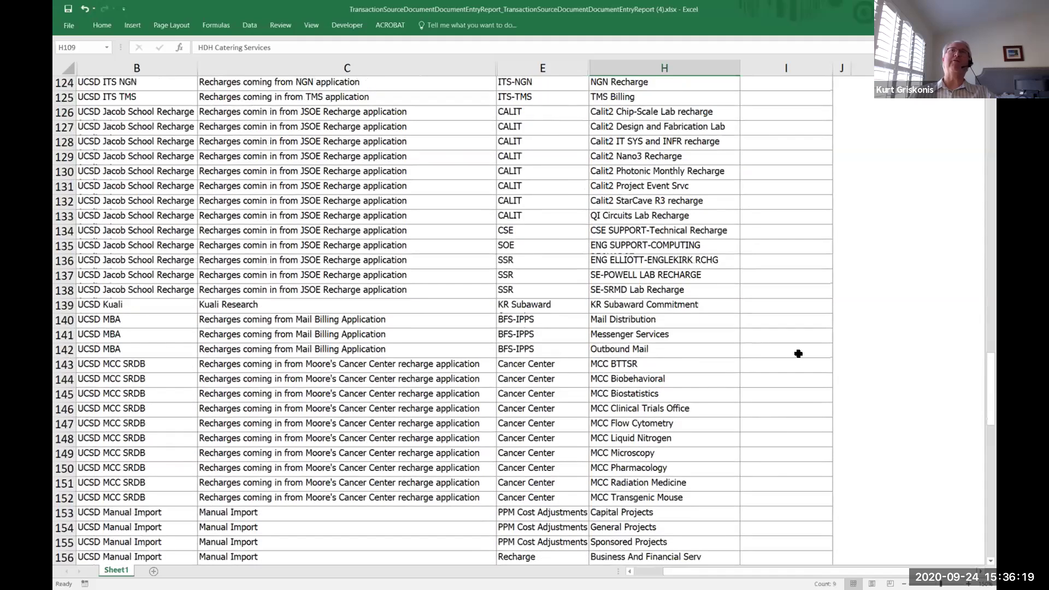
{"action": "scroll", "coordinate": [799, 353], "scroll_direction": "up", "scroll_amount": 7}
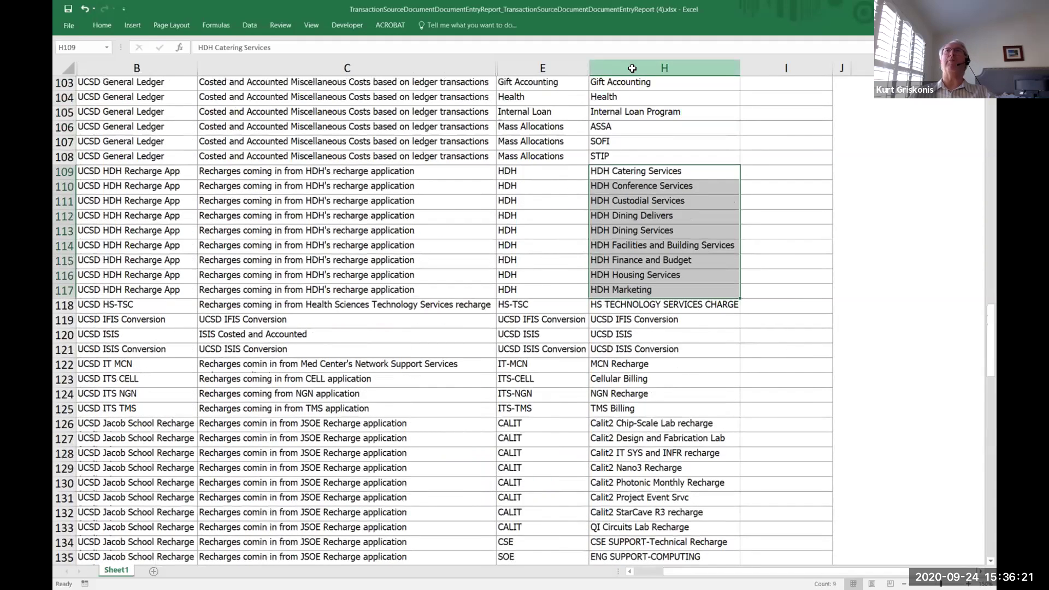
{"action": "left_click", "coordinate": [633, 68]}
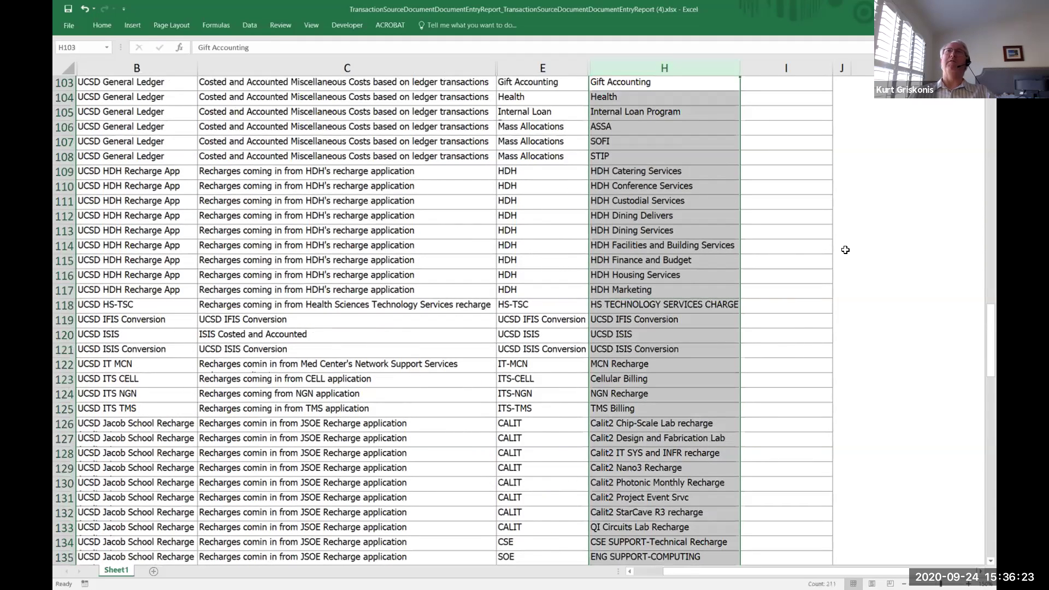
{"action": "scroll", "coordinate": [569, 197], "scroll_direction": "up", "scroll_amount": 2}
{"action": "left_click", "coordinate": [608, 186]}
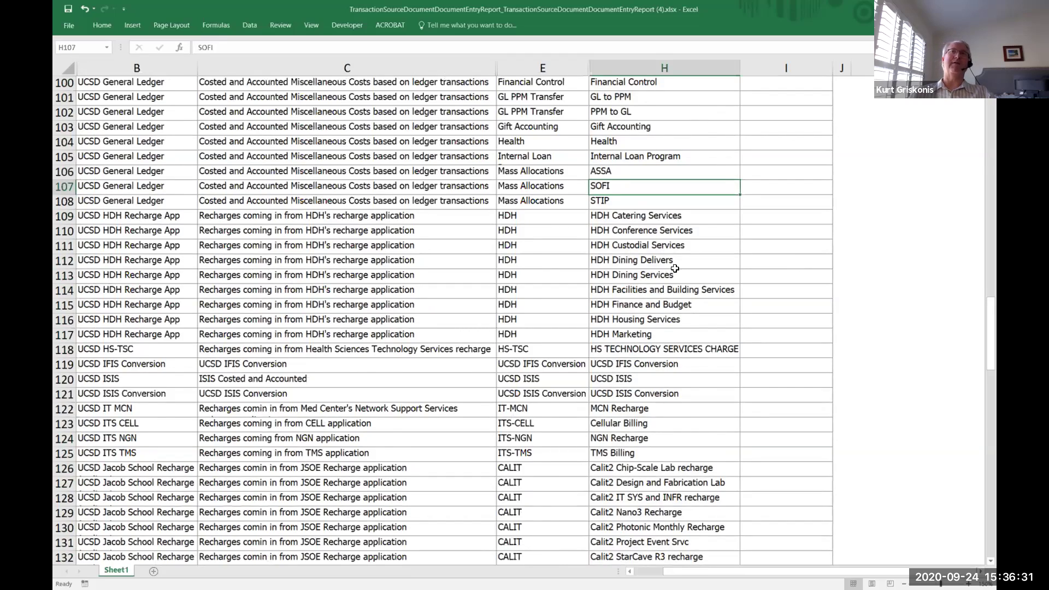
Step: Examine the document entry names of the Manual Import, RMP and SDSC sources, highlighting those from Campus Research Machine Shop to Shops Rch Services
{"action": "scroll", "coordinate": [676, 268], "scroll_direction": "down", "scroll_amount": 3}
{"action": "scroll", "coordinate": [675, 268], "scroll_direction": "down", "scroll_amount": 9}
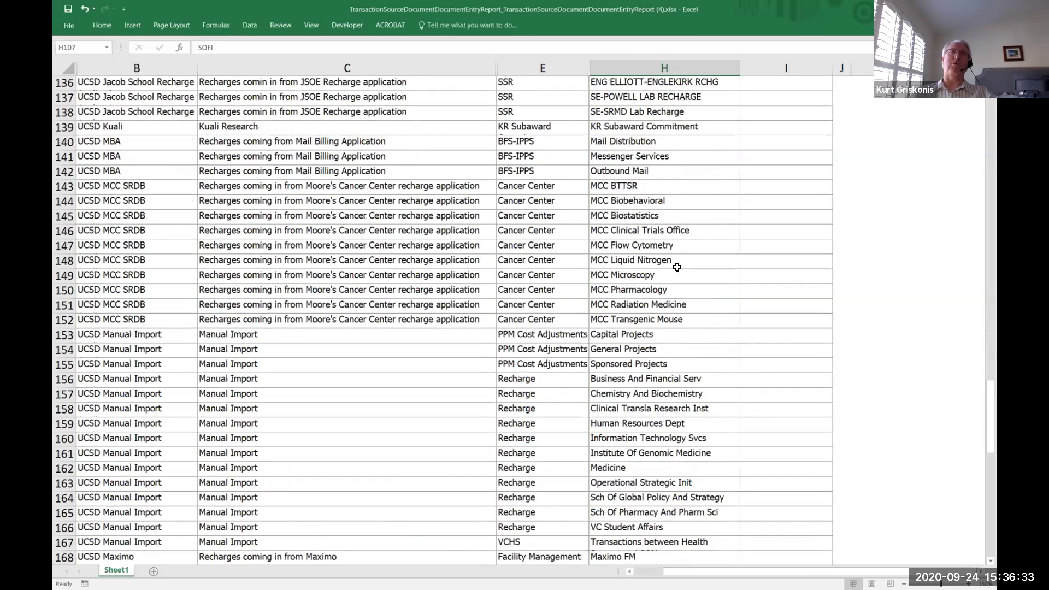
{"action": "scroll", "coordinate": [677, 267], "scroll_direction": "down", "scroll_amount": 4}
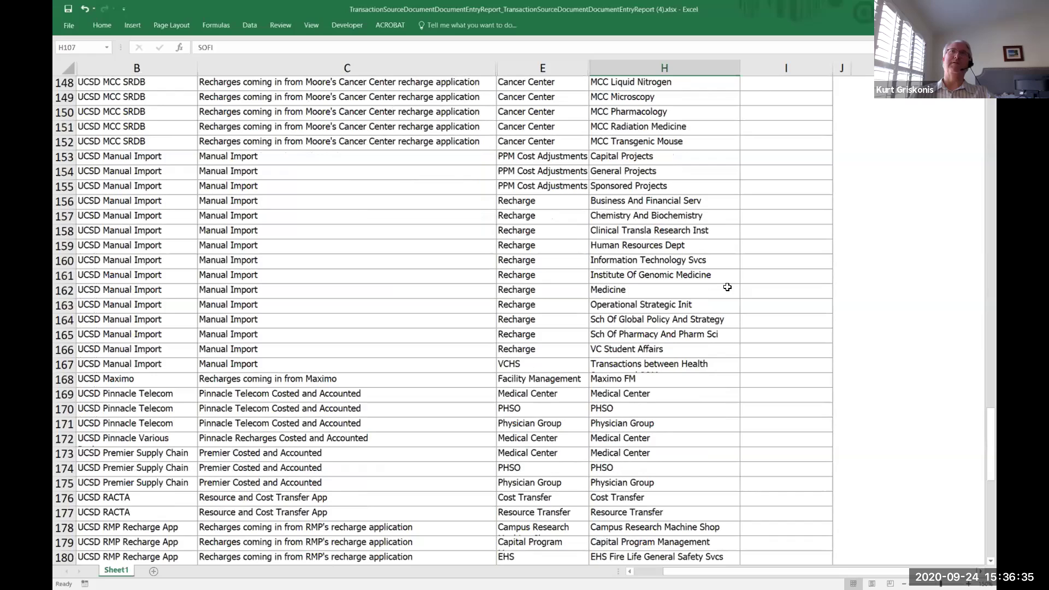
{"action": "scroll", "coordinate": [726, 286], "scroll_direction": "down", "scroll_amount": 7}
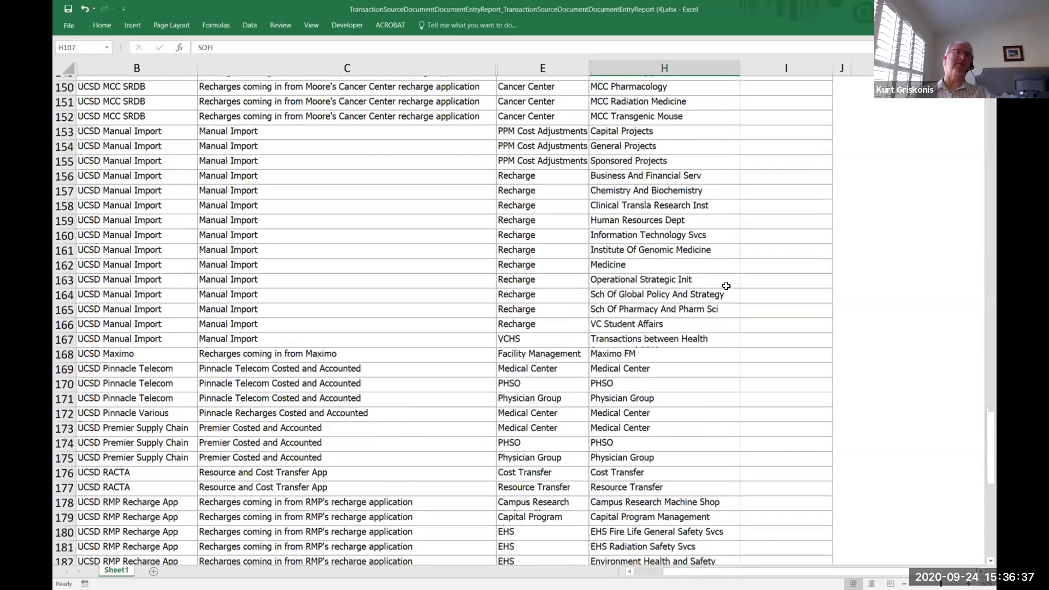
{"action": "scroll", "coordinate": [716, 287], "scroll_direction": "down", "scroll_amount": 1}
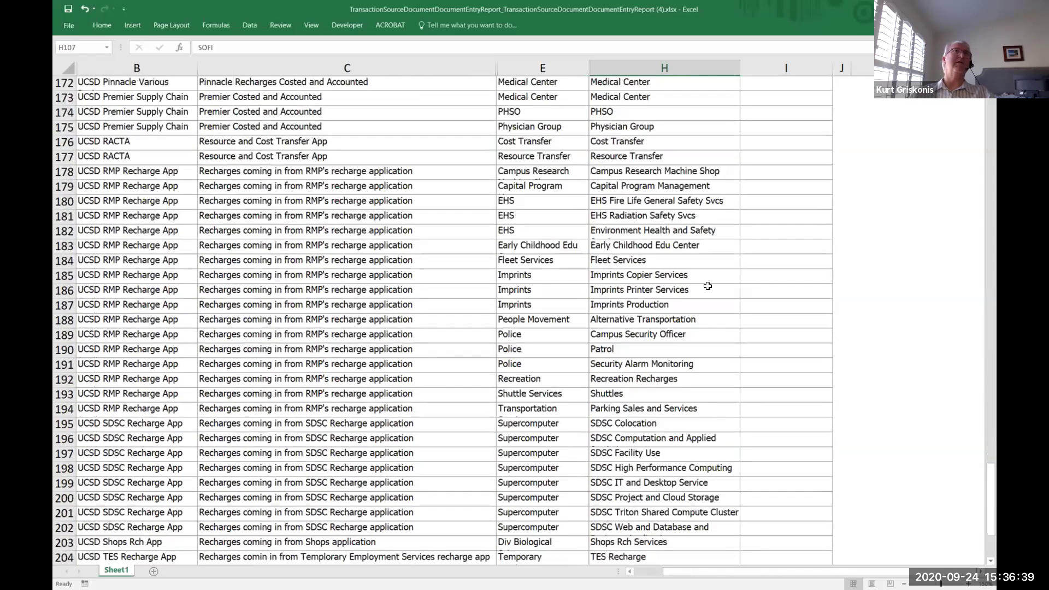
{"action": "left_click_drag", "start_coordinate": [645, 172], "coordinate": [710, 541]}
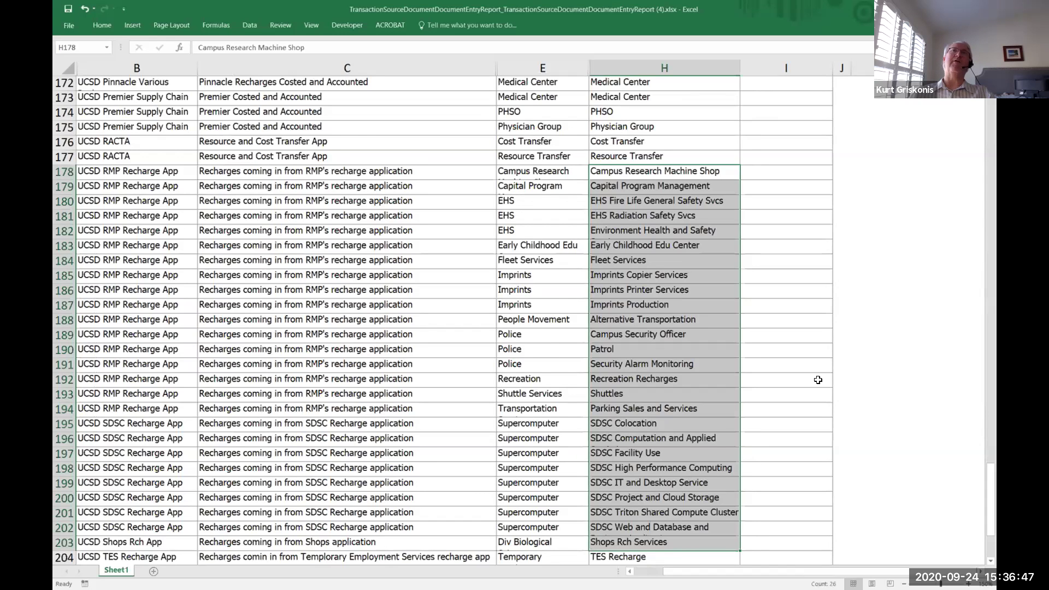
{"action": "scroll", "coordinate": [818, 380], "scroll_direction": "down", "scroll_amount": 1}
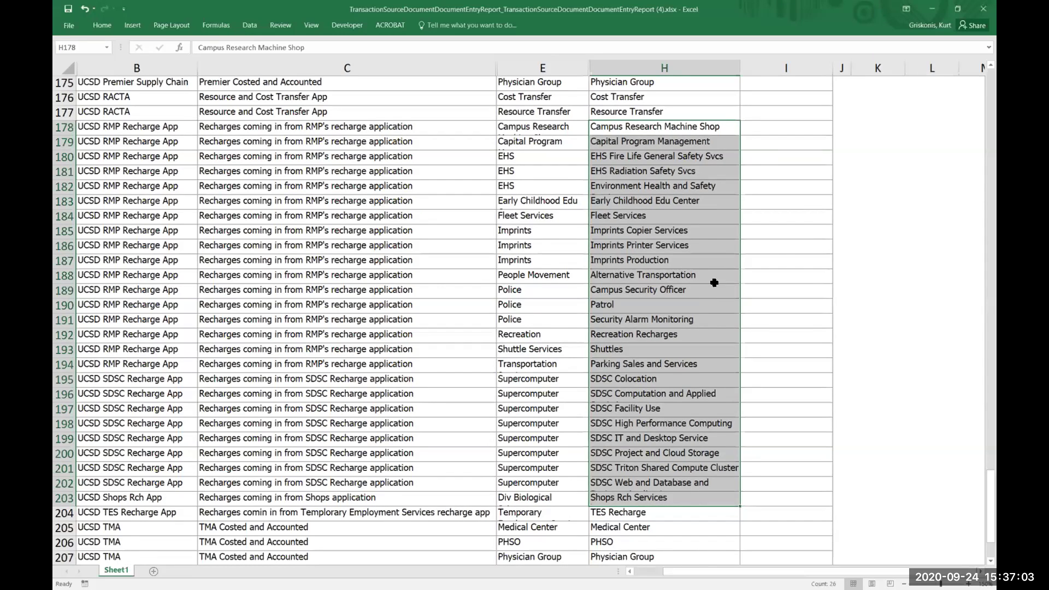
{"action": "left_click", "coordinate": [785, 262]}
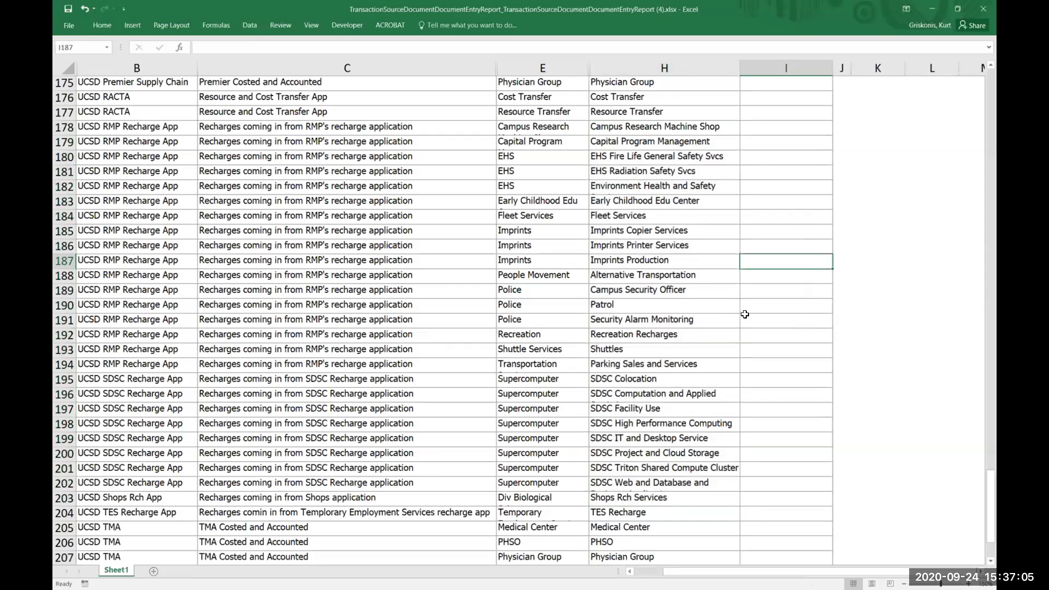
Step: Widen the DOCUMENT_NAME column slightly so names such as Transportation Services and Temporary Employment fit
{"action": "left_click_drag", "start_coordinate": [589, 66], "coordinate": [599, 64]}
{"action": "left_click", "coordinate": [666, 261]}
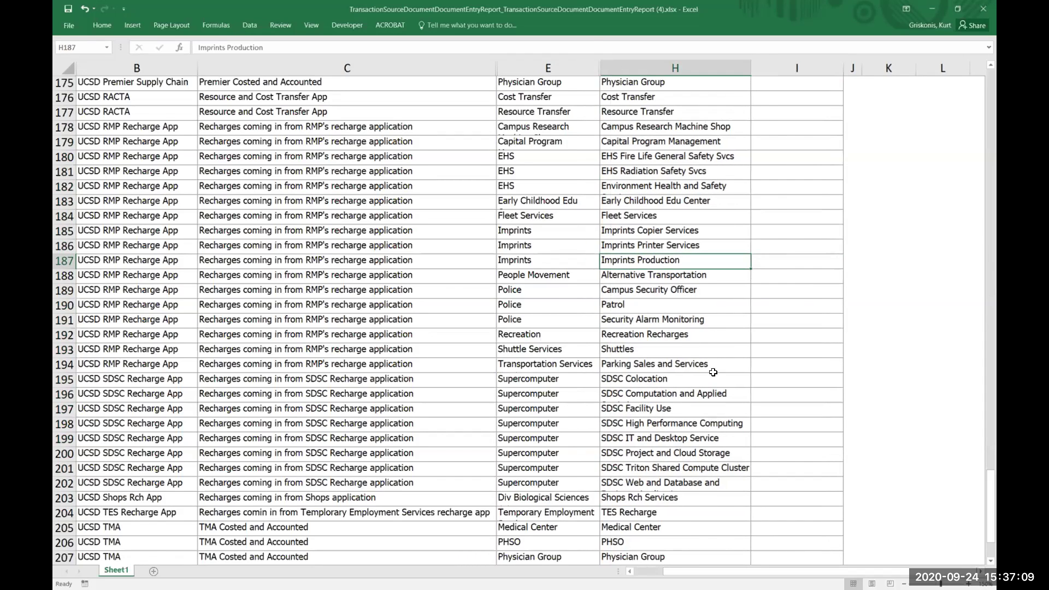
{"action": "left_click", "coordinate": [901, 369]}
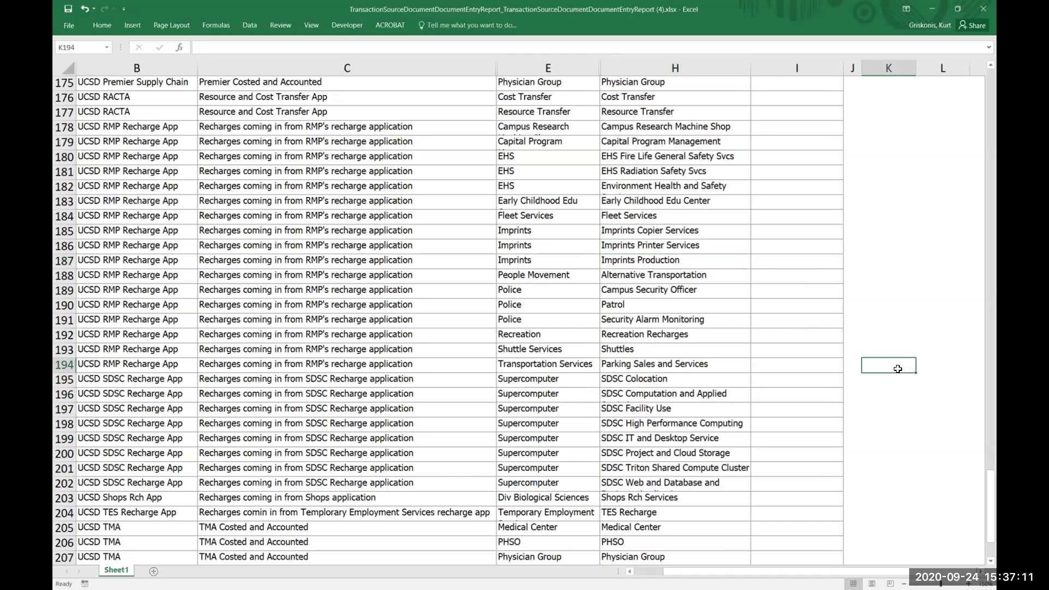
Step: Increase the heights of rows 202 and 196 to show their wrapped SDSC document entry names in full
{"action": "scroll", "coordinate": [814, 410], "scroll_direction": "down", "scroll_amount": 2}
{"action": "scroll", "coordinate": [814, 409], "scroll_direction": "down", "scroll_amount": 1}
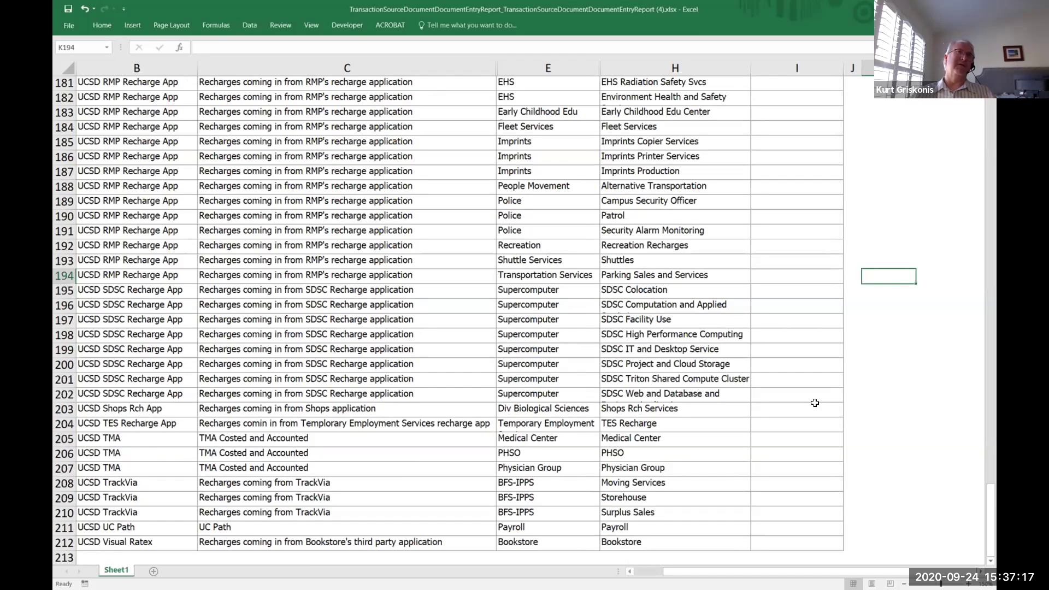
{"action": "left_click", "coordinate": [679, 381]}
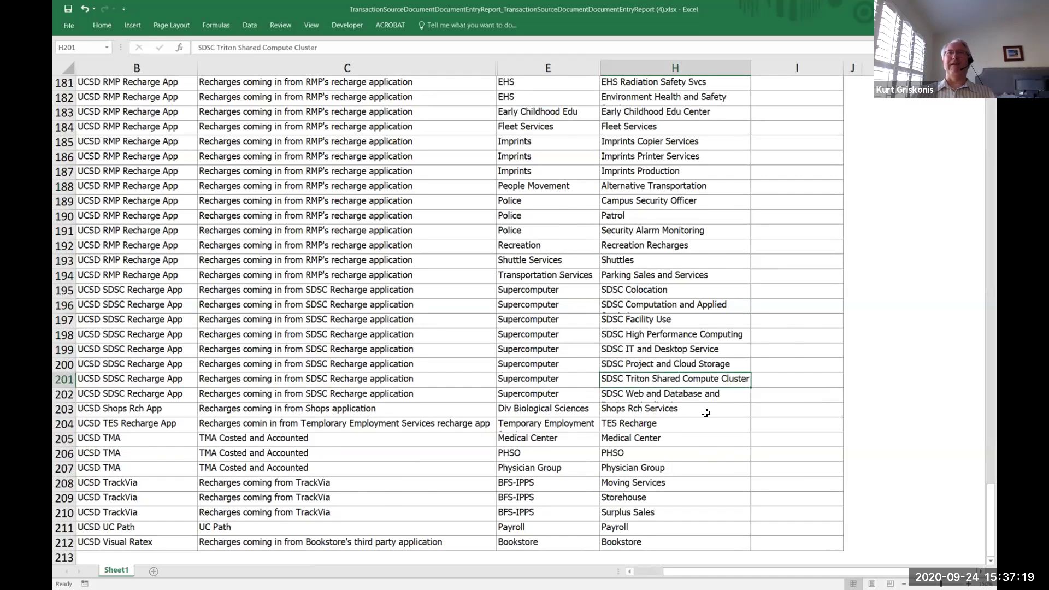
{"action": "scroll", "coordinate": [706, 413], "scroll_direction": "down", "scroll_amount": 1}
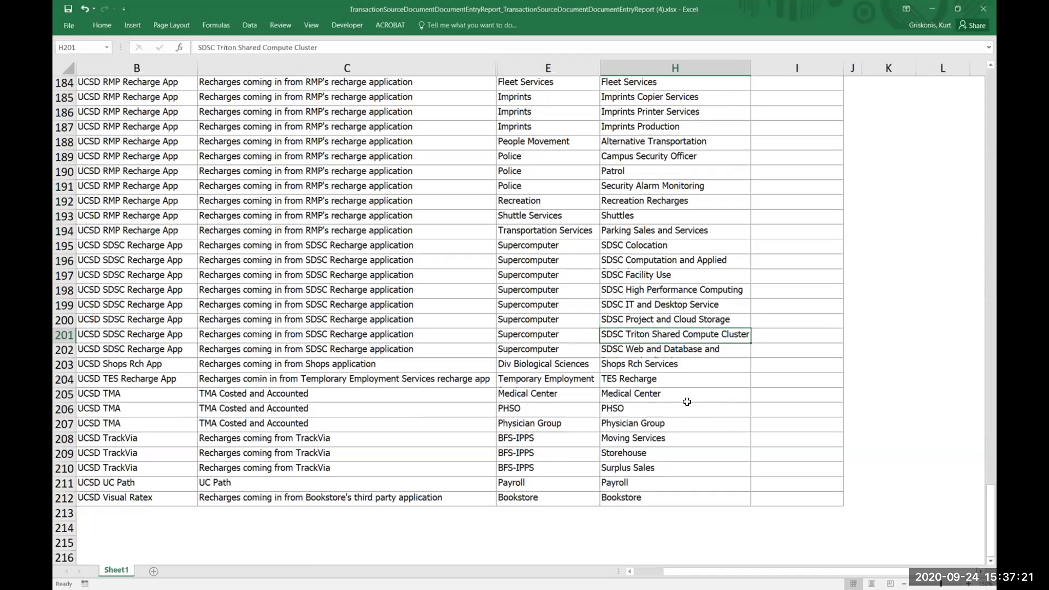
{"action": "left_click", "coordinate": [659, 352]}
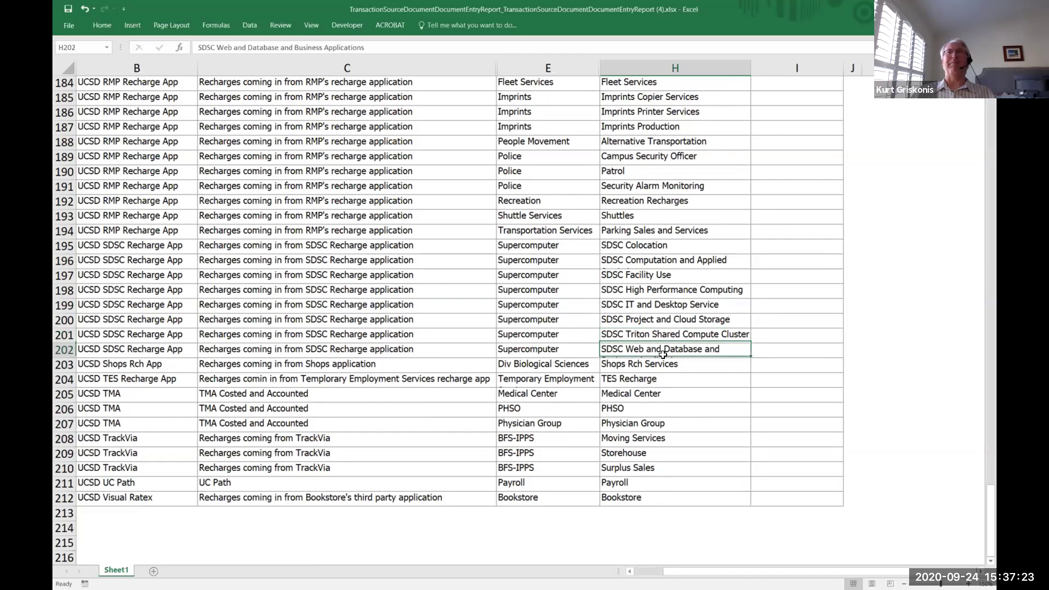
{"action": "left_click_drag", "start_coordinate": [67, 357], "coordinate": [73, 373]}
{"action": "left_click", "coordinate": [813, 406]}
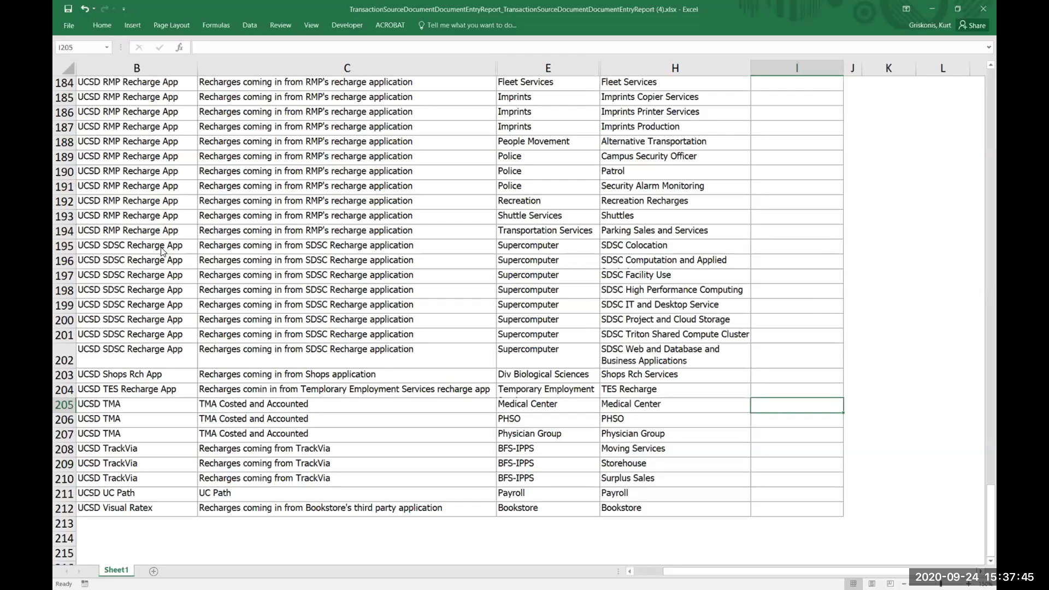
{"action": "left_click_drag", "start_coordinate": [68, 268], "coordinate": [68, 282]}
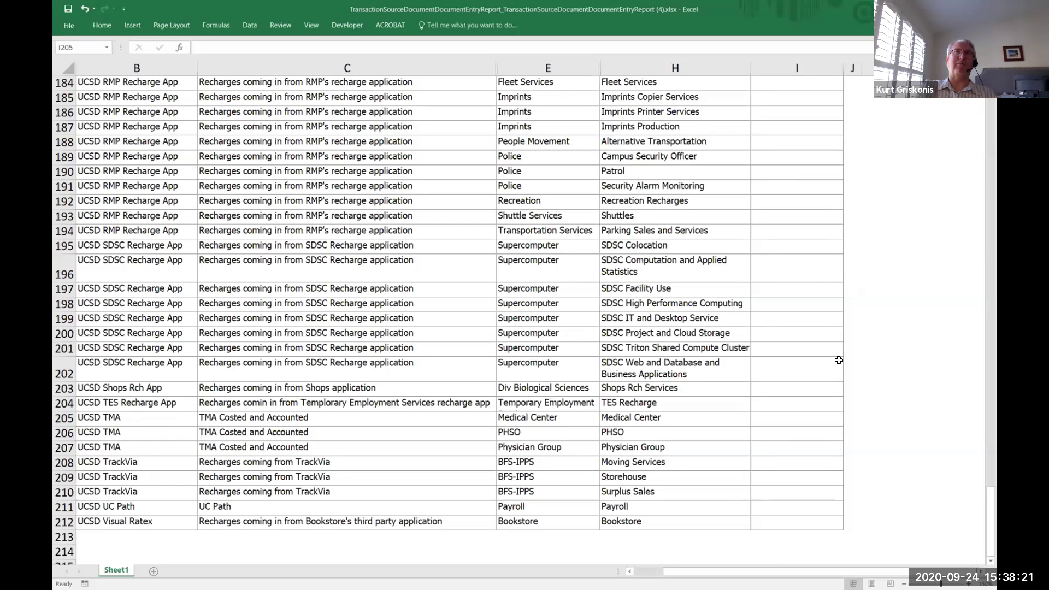
Step: Return to the start of the report and increase row 1's height so the report title shows in full
{"action": "left_click", "coordinate": [939, 354]}
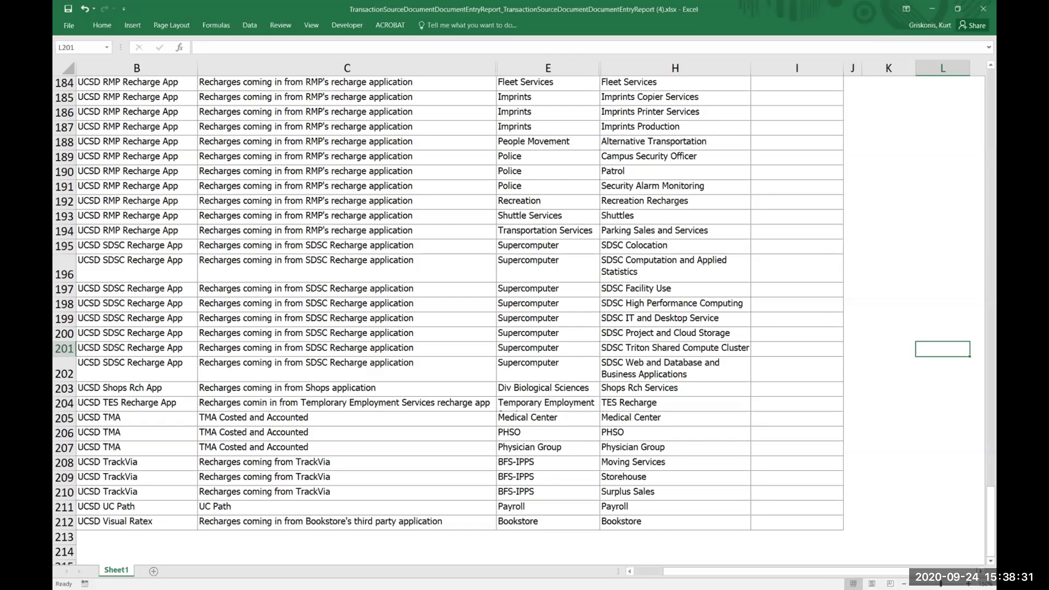
{"action": "left_click", "coordinate": [934, 247]}
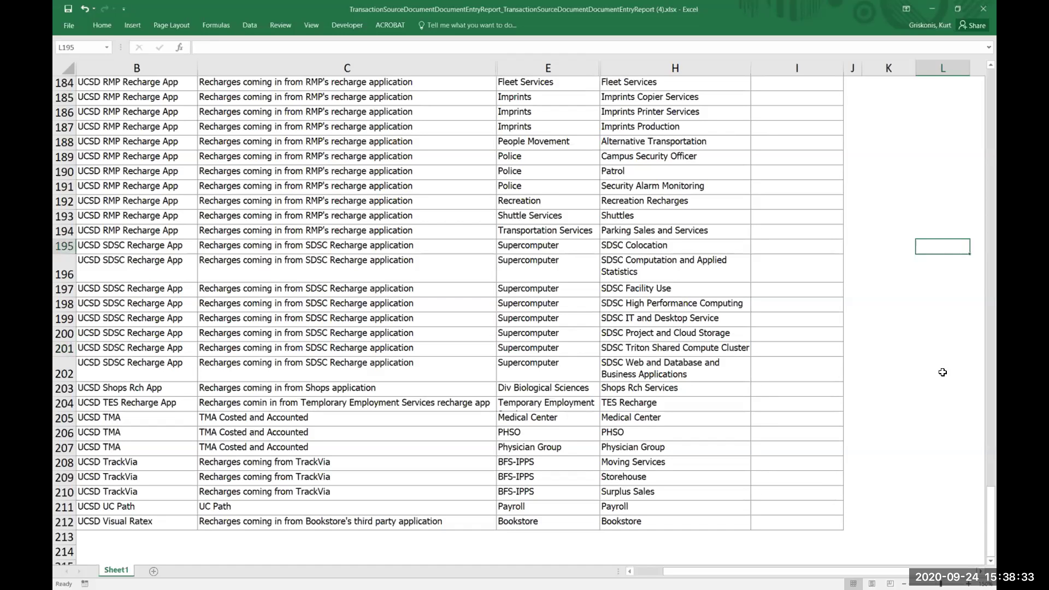
{"action": "left_click_drag", "start_coordinate": [989, 520], "coordinate": [968, 62]}
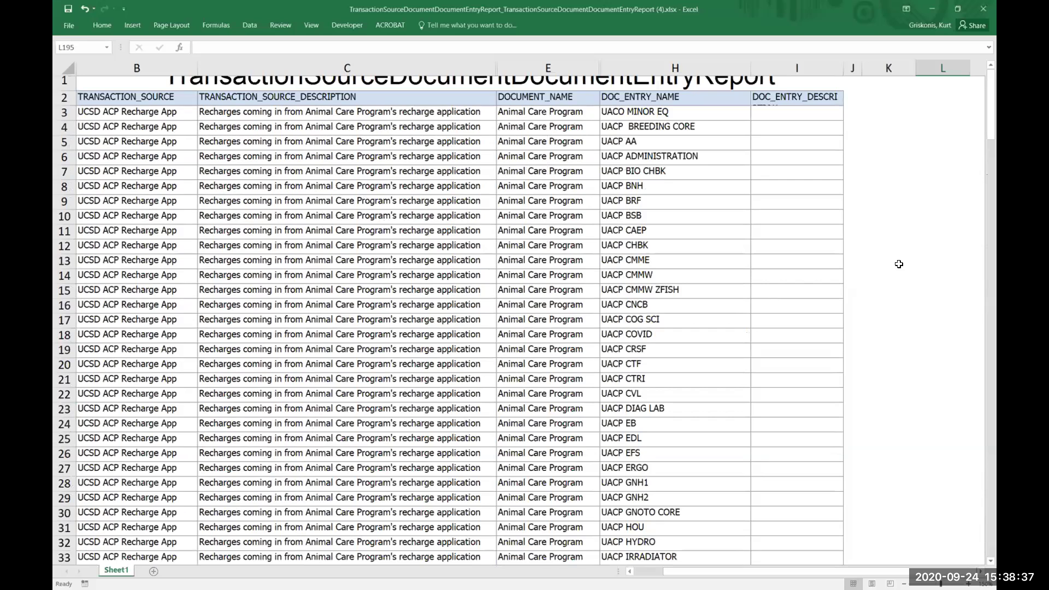
{"action": "left_click_drag", "start_coordinate": [65, 90], "coordinate": [66, 108]}
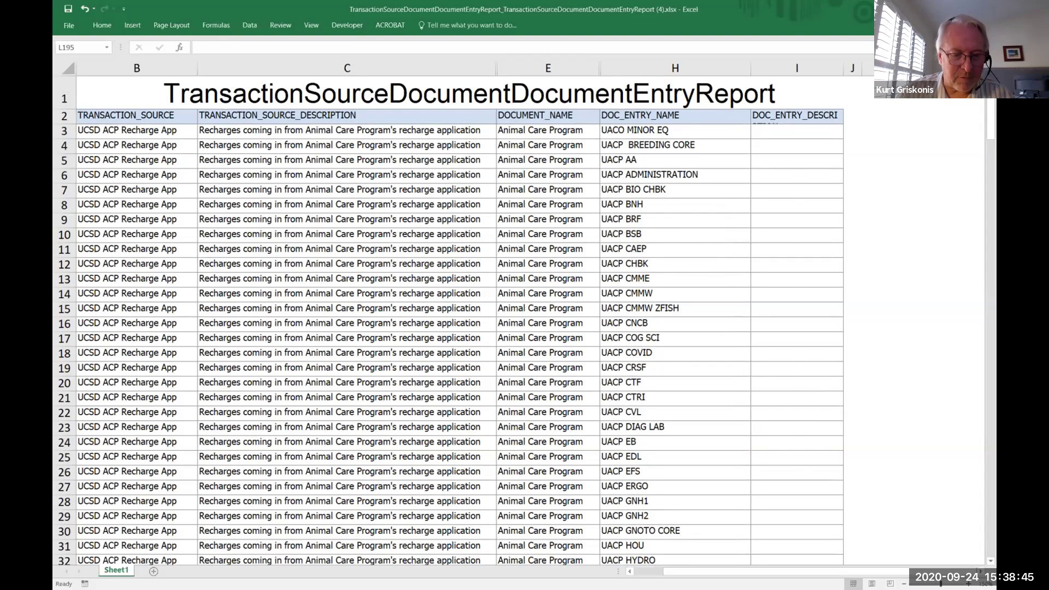
Step: Close the Production folder window and switch to the MCI file generation_Final.pptx presentation in PowerPoint
{"action": "key", "text": "alt+Tab"}
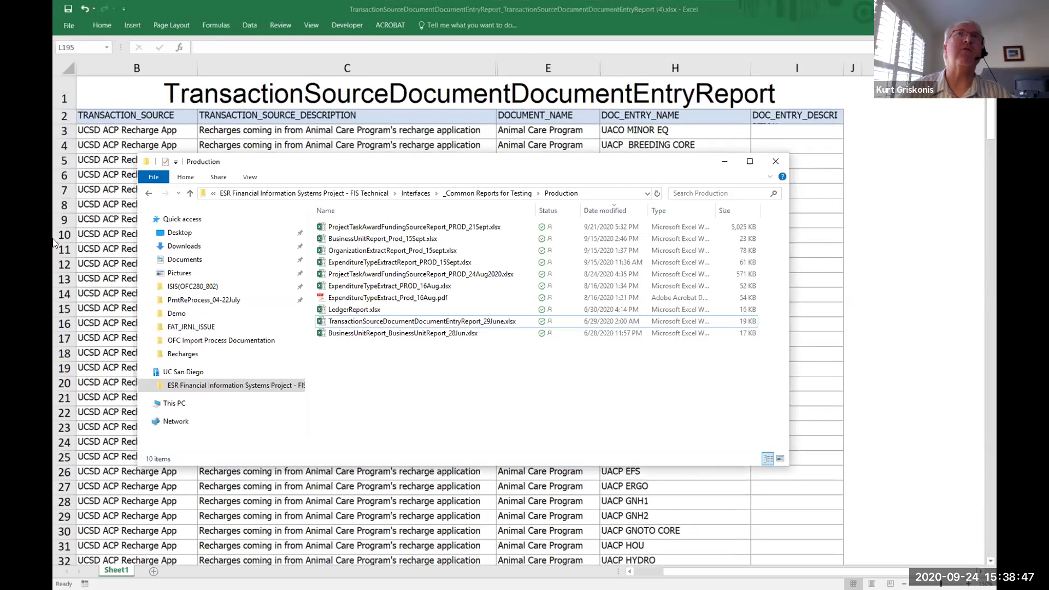
{"action": "left_click", "coordinate": [775, 161]}
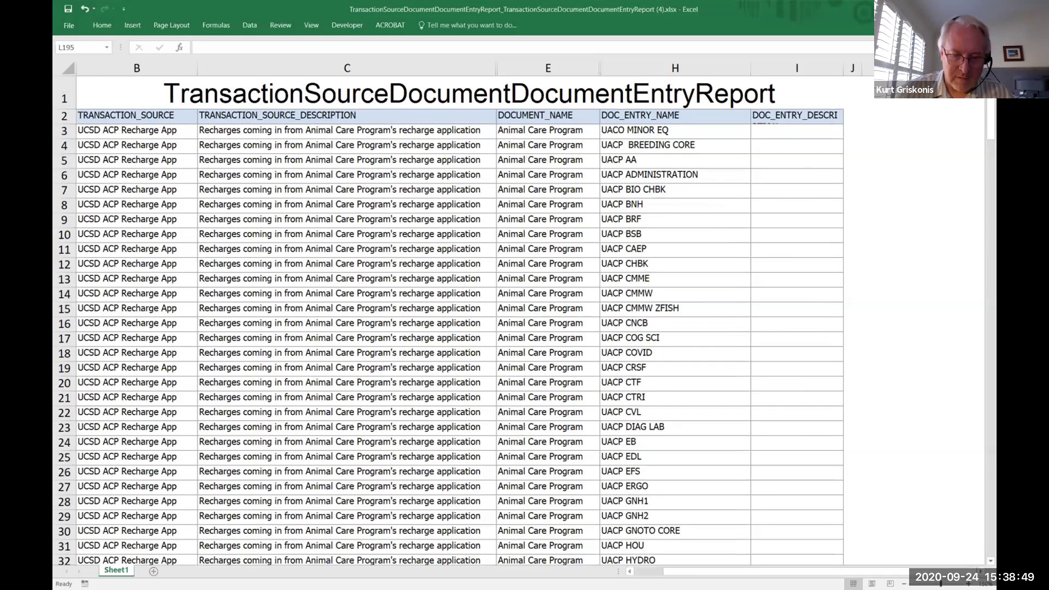
{"action": "key", "text": "alt+Tab"}
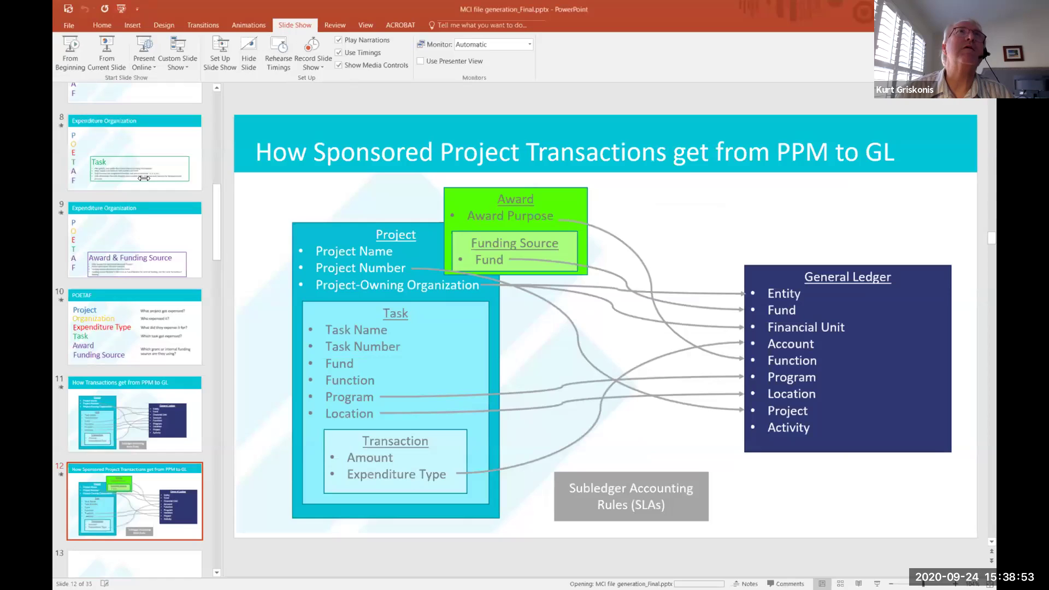
Step: Go back to the presentation's early slides and look through them from How PPM fits in with General Ledger to Expenditure Type
{"action": "scroll", "coordinate": [217, 109], "scroll_direction": "up", "scroll_amount": 10}
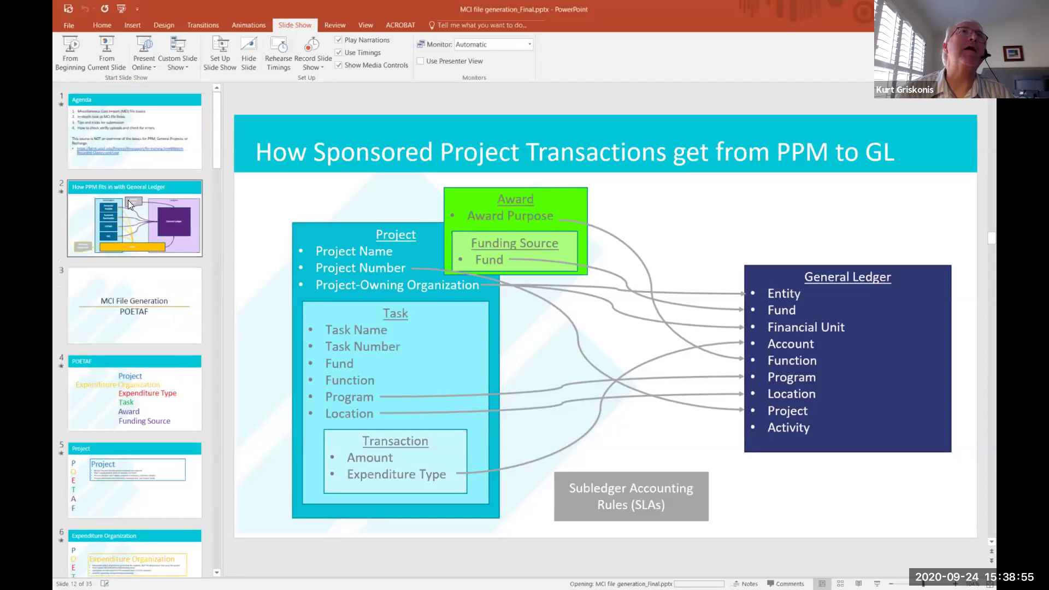
{"action": "left_click", "coordinate": [138, 218]}
{"action": "left_click", "coordinate": [153, 405]}
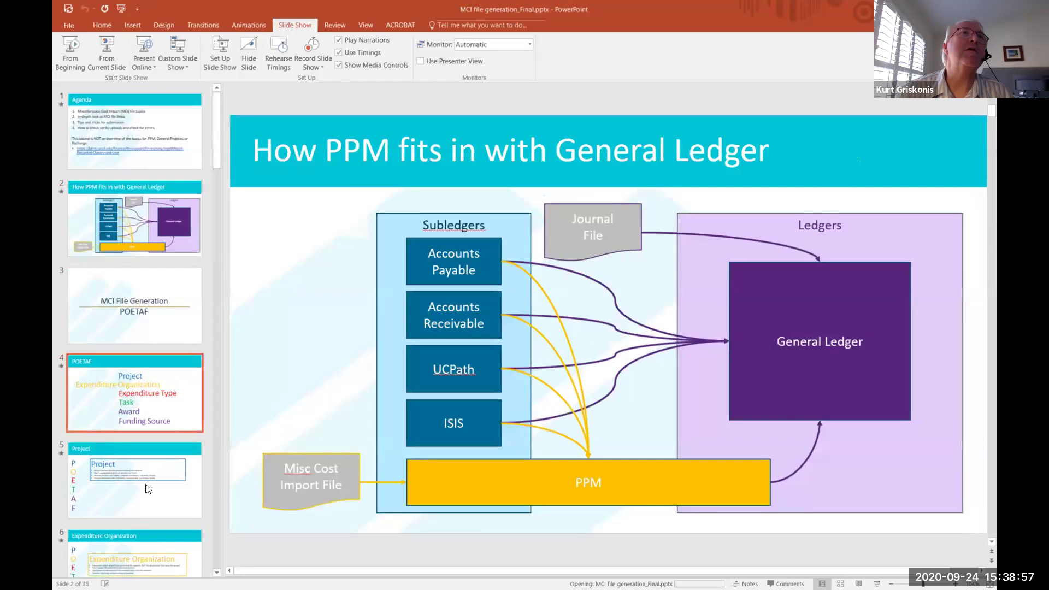
{"action": "left_click", "coordinate": [148, 492]}
{"action": "left_click", "coordinate": [167, 550]}
{"action": "scroll", "coordinate": [173, 458], "scroll_direction": "down", "scroll_amount": 2}
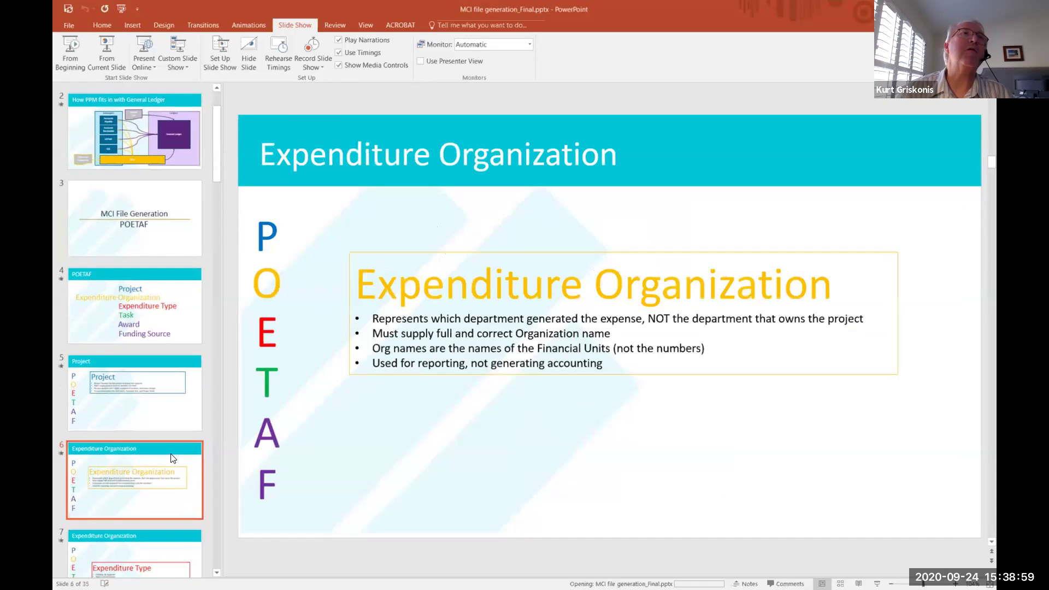
{"action": "scroll", "coordinate": [174, 458], "scroll_direction": "down", "scroll_amount": 2}
{"action": "left_click", "coordinate": [149, 396]}
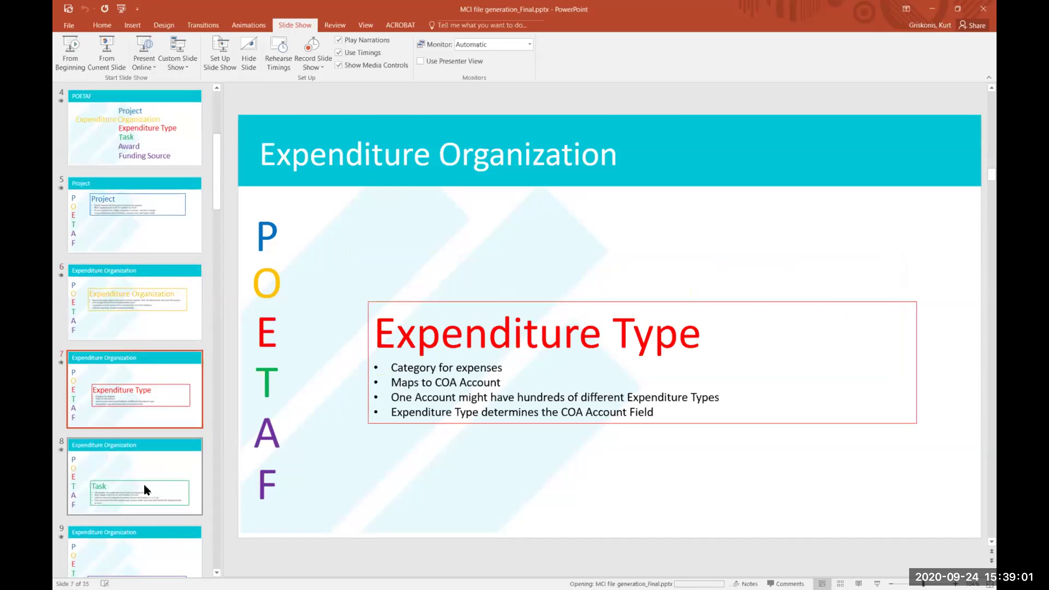